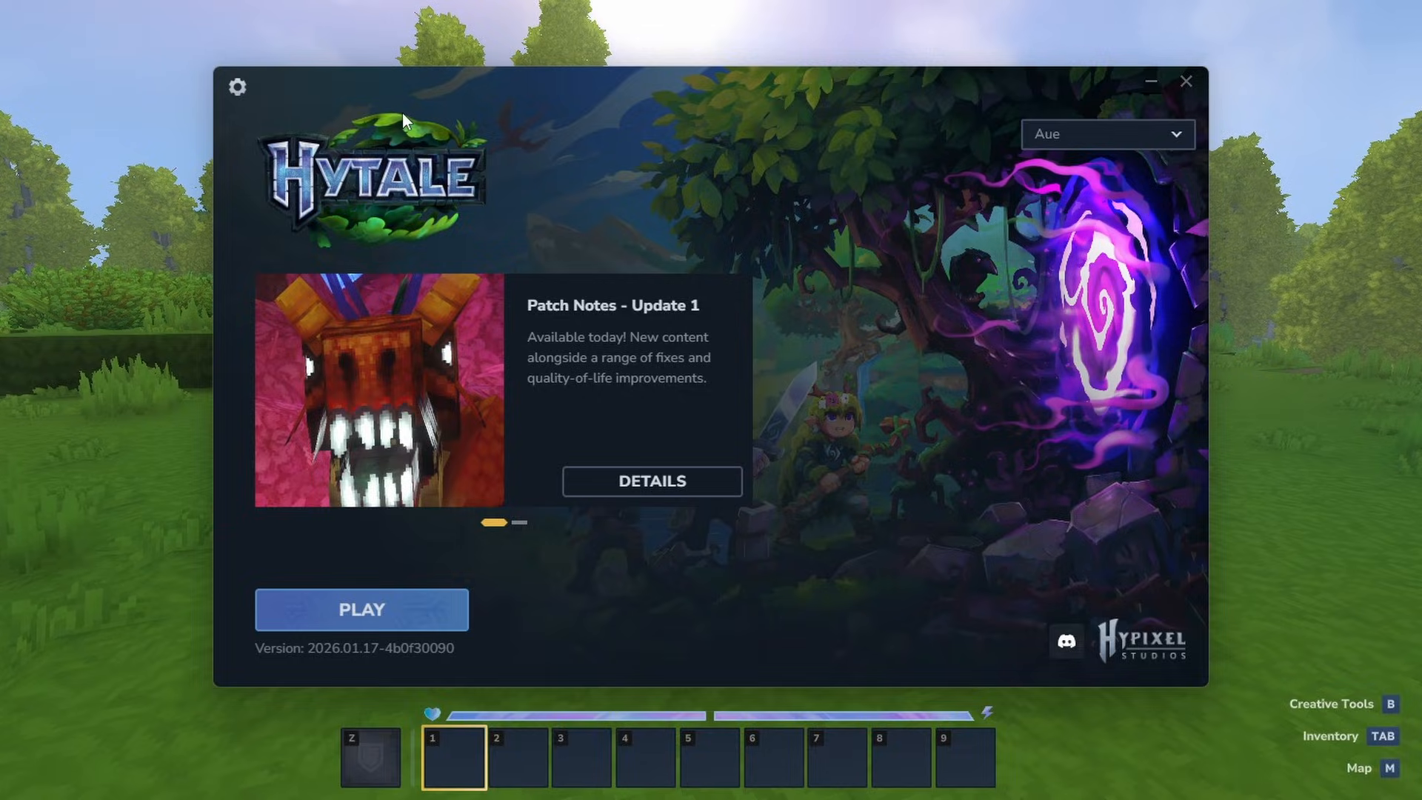
# - Open the Hytale game directory from the launcher settings and go to the UserData Mods folder
pyautogui.click(238, 88)
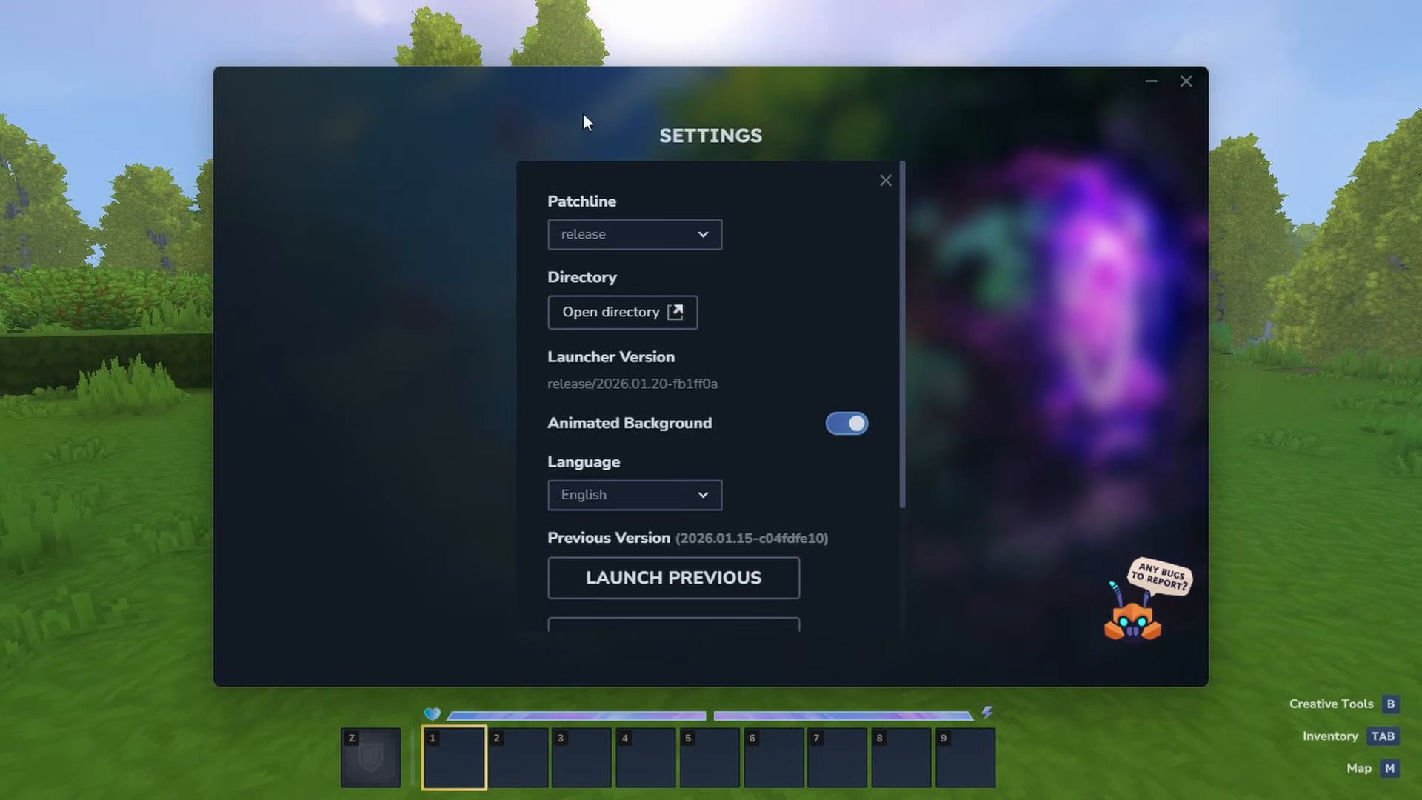
pyautogui.click(631, 321)
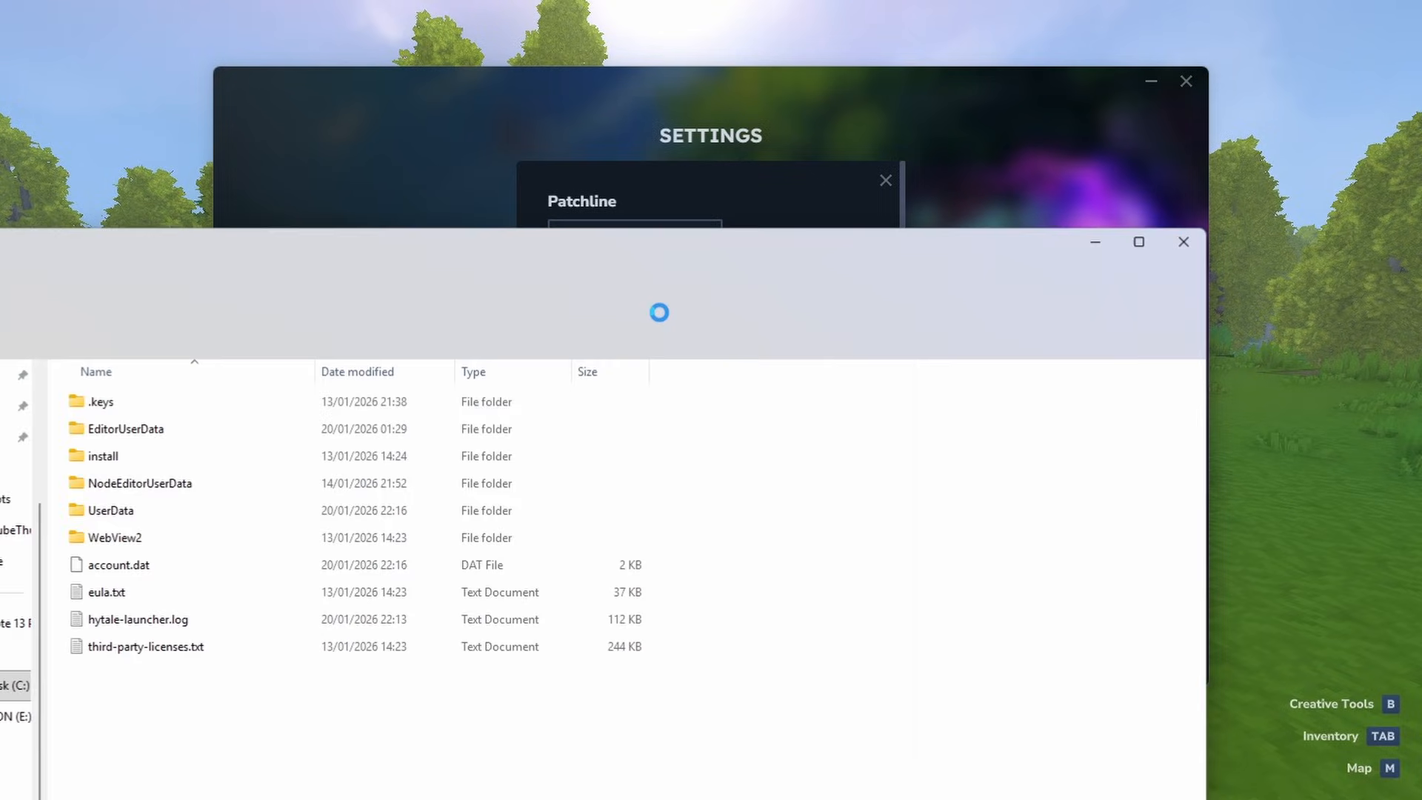
pyautogui.moveTo(596, 247); pyautogui.dragTo(849, 29)
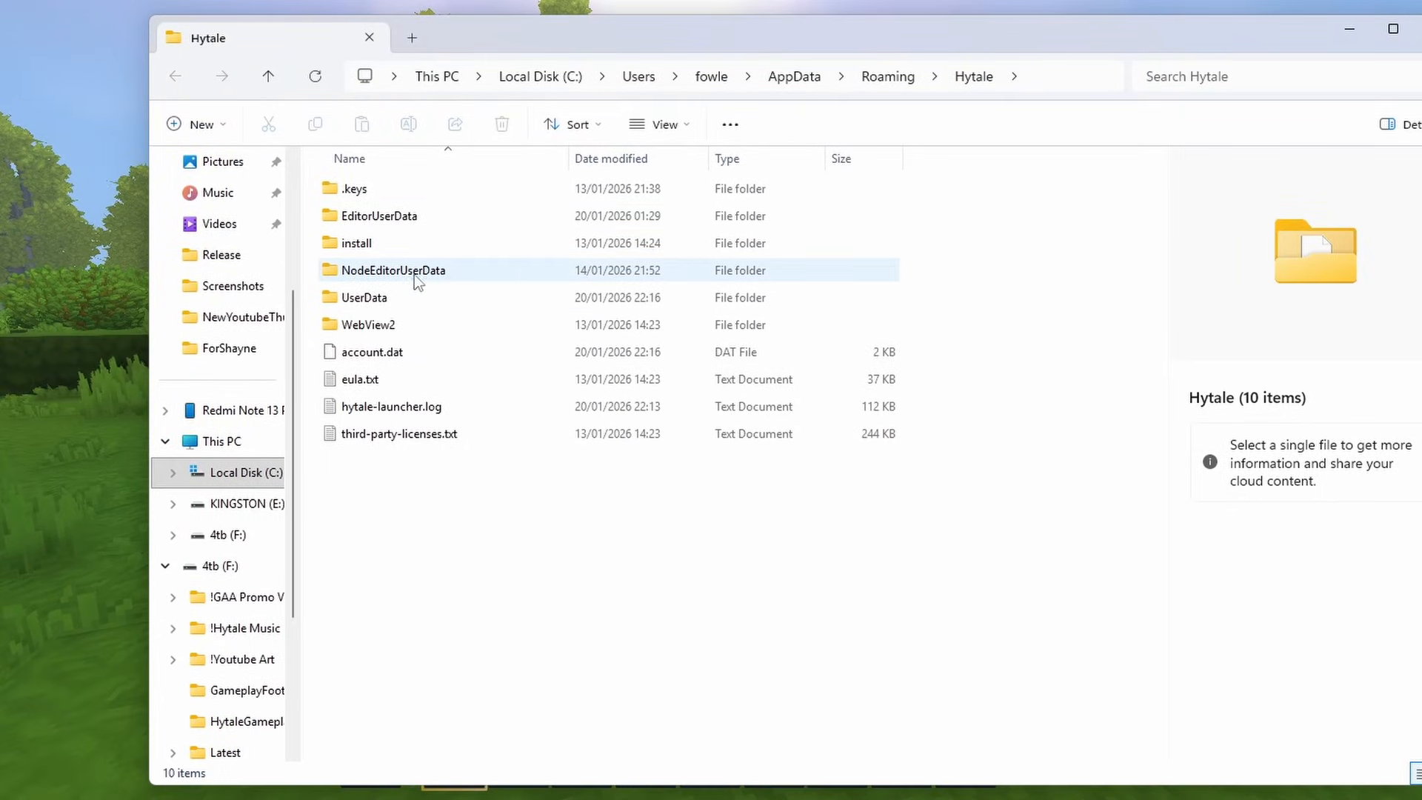
pyautogui.doubleClick(386, 297)
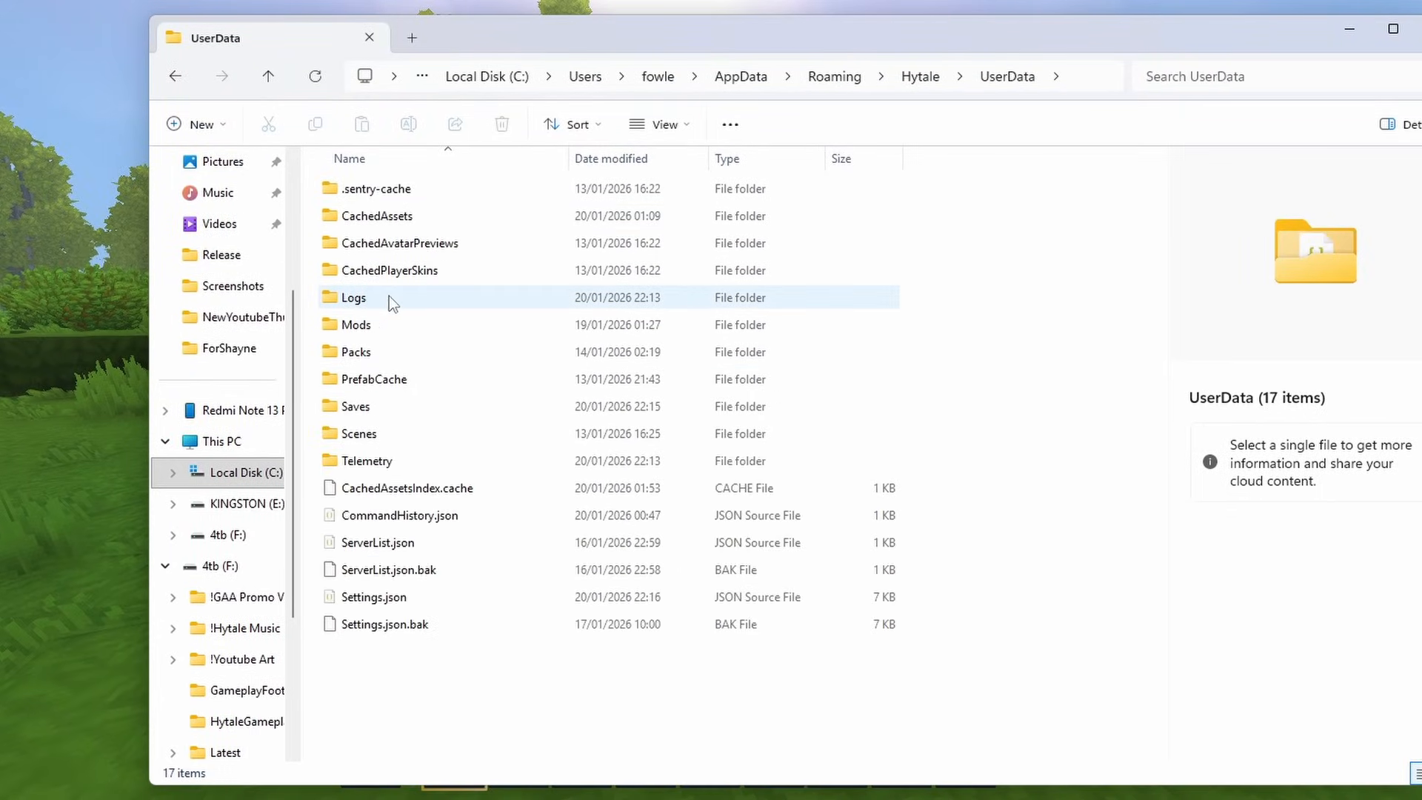
pyautogui.doubleClick(354, 326)
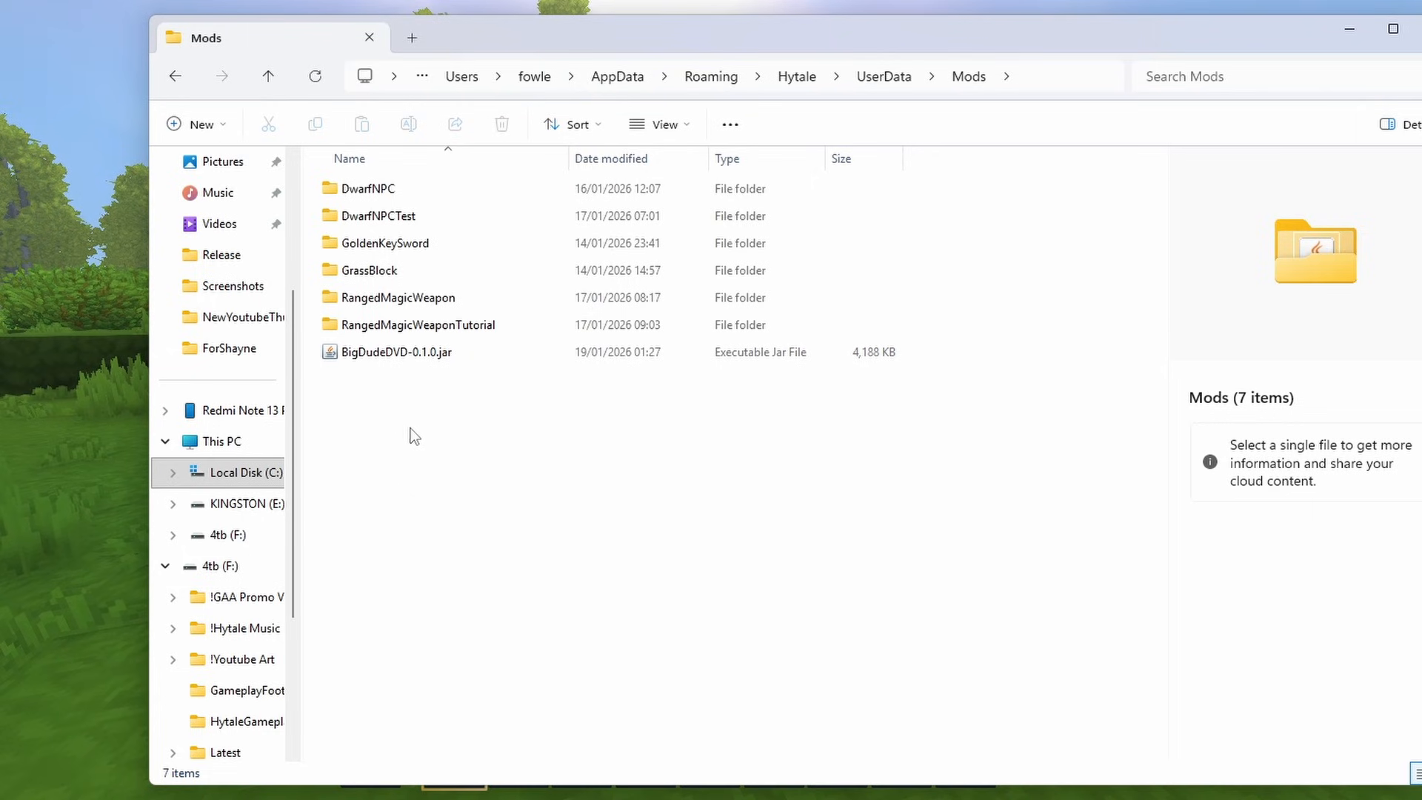
# - Create a new folder named CustomBenches inside the Mods folder
pyautogui.rightClick(365, 385)
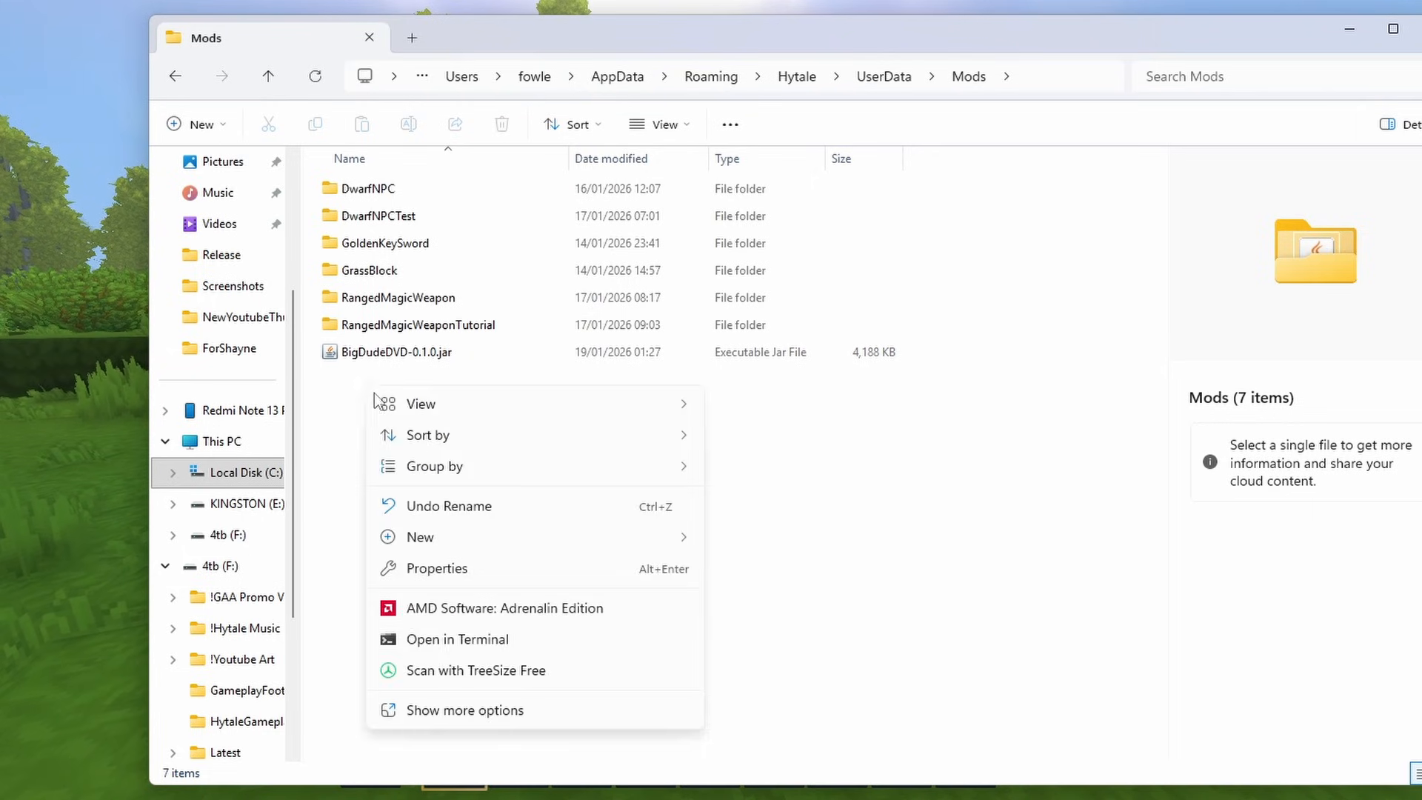
pyautogui.moveTo(485, 547)
pyautogui.click(770, 548)
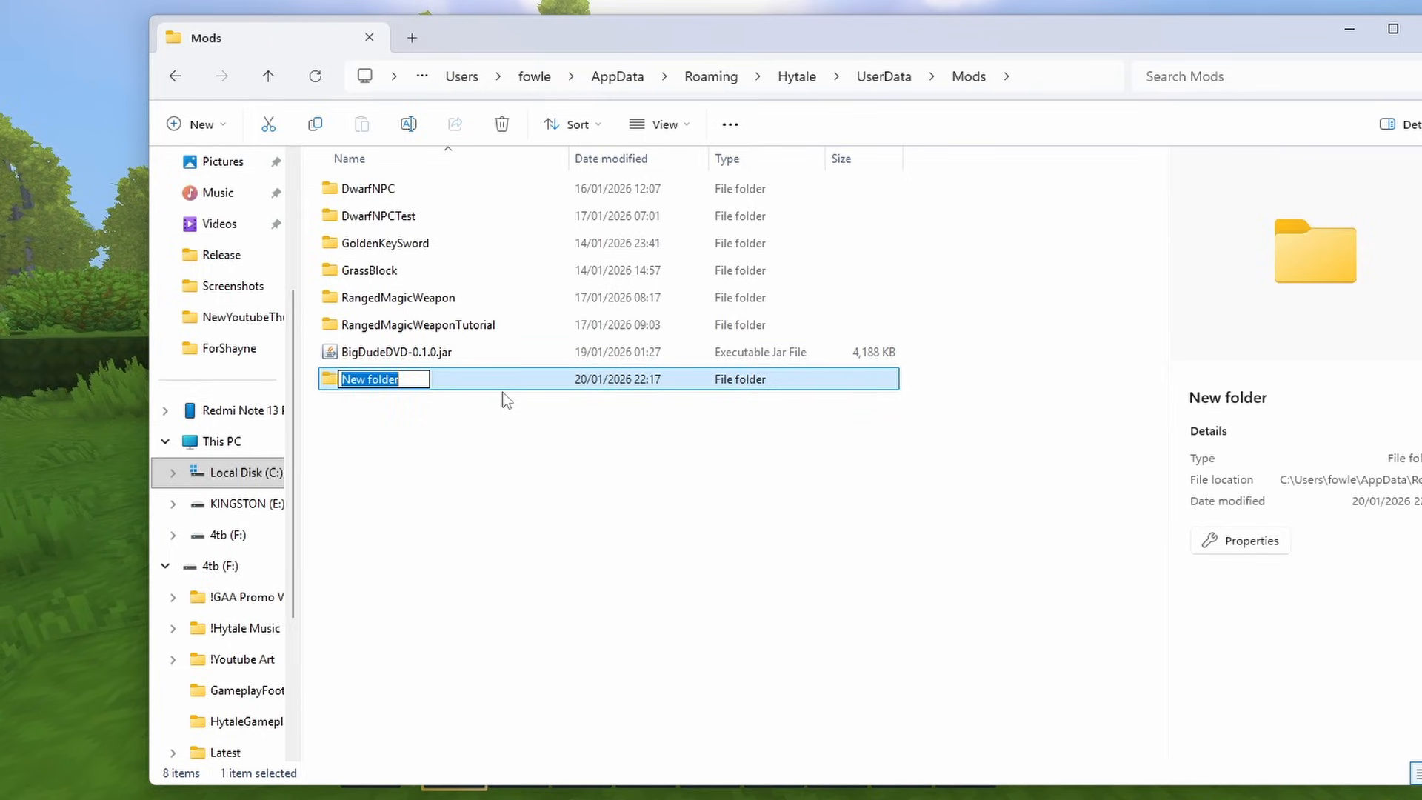
pyautogui.write('CustomBenches')
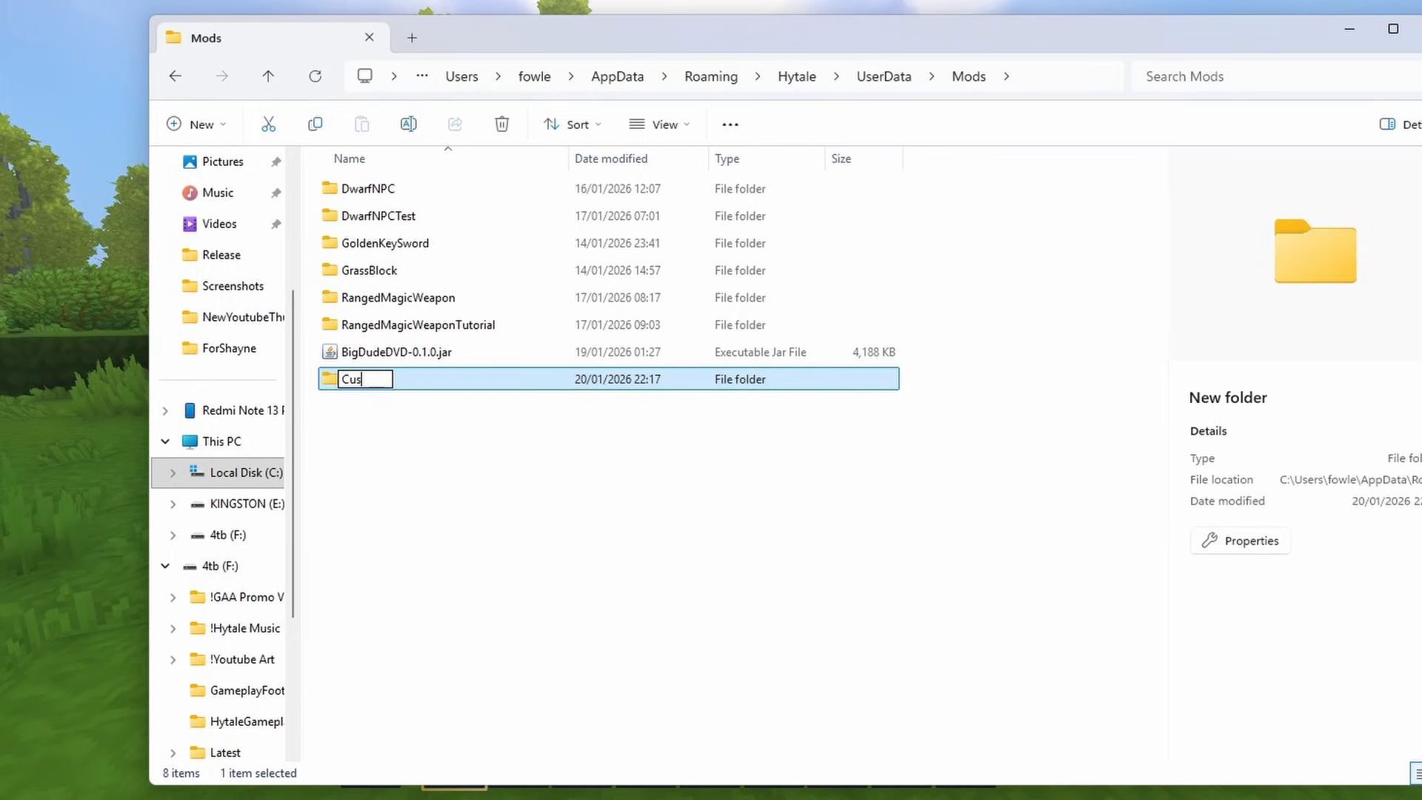
pyautogui.press('Return')
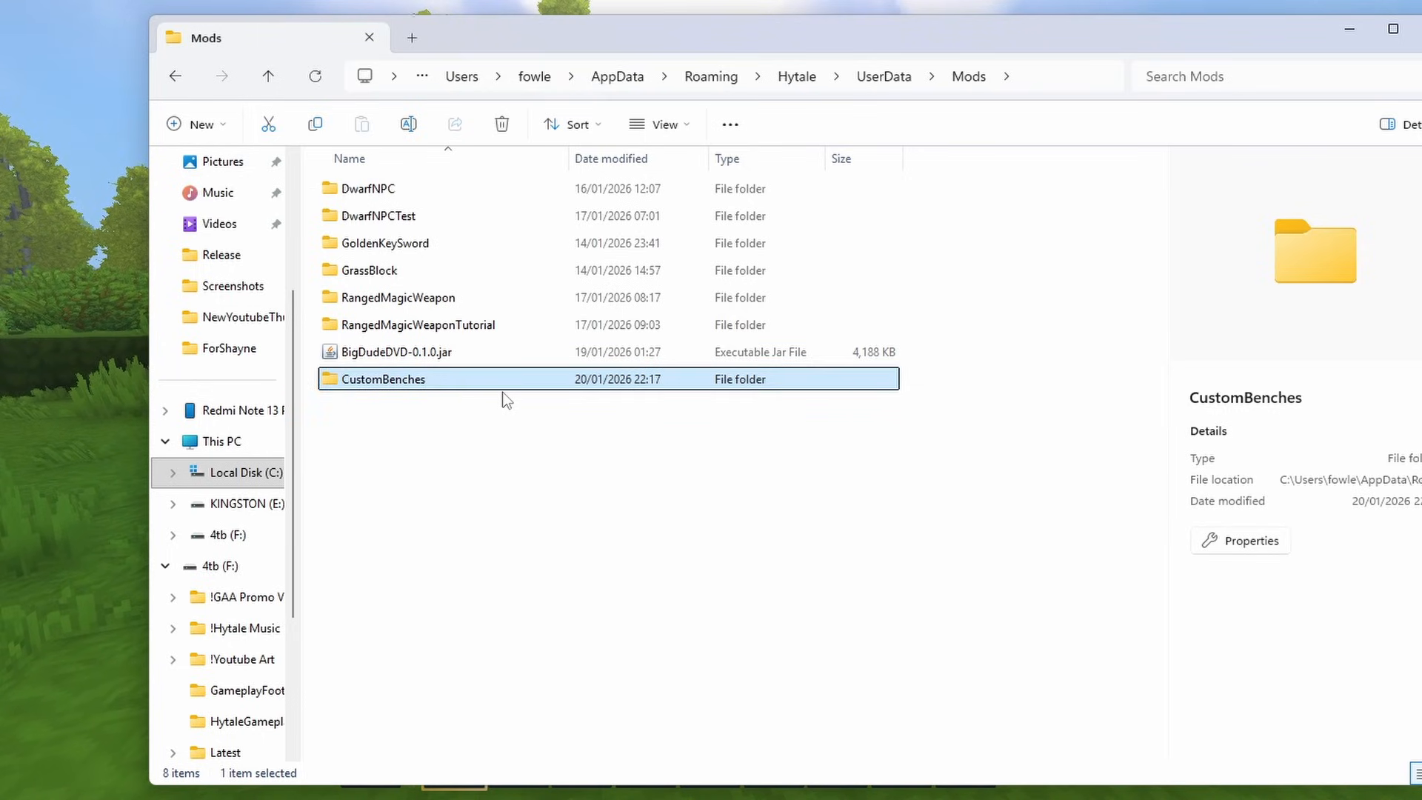
# - Create a folder named Common inside the CustomBenches mod folder
pyautogui.doubleClick(415, 391)
pyautogui.rightClick(353, 212)
pyautogui.moveTo(481, 356)
pyautogui.click(733, 359)
pyautogui.write('Common')
pyautogui.press('Return')
# - Create a folder named Server next to the Common folder in CustomBenches
pyautogui.rightClick(362, 237)
pyautogui.moveTo(469, 389)
pyautogui.click(864, 388)
pyautogui.write('Server')
pyautogui.press('Return')
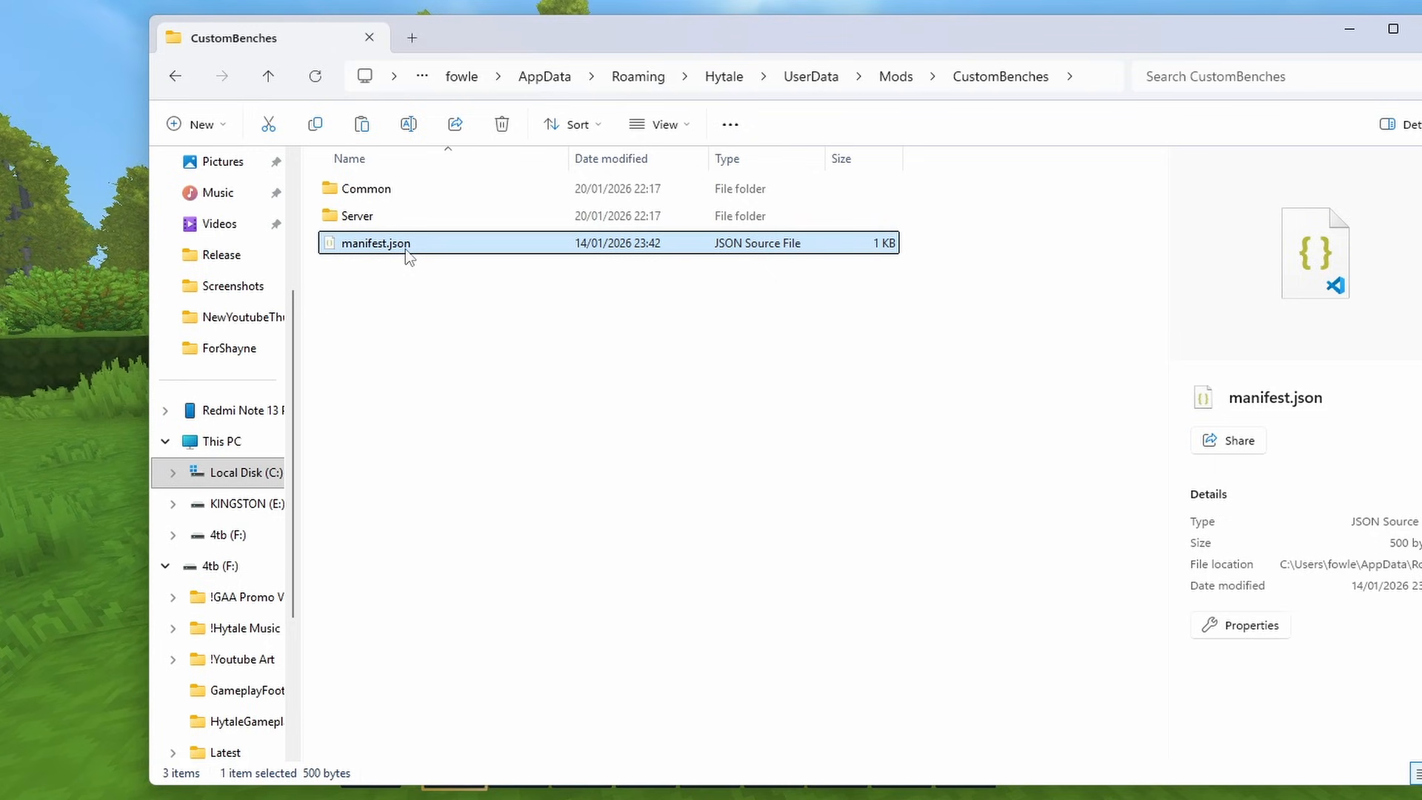
# - Open the mod's manifest.json and set Group to "Vivariums" and Name to "CustomBench"
pyautogui.doubleClick(406, 252)
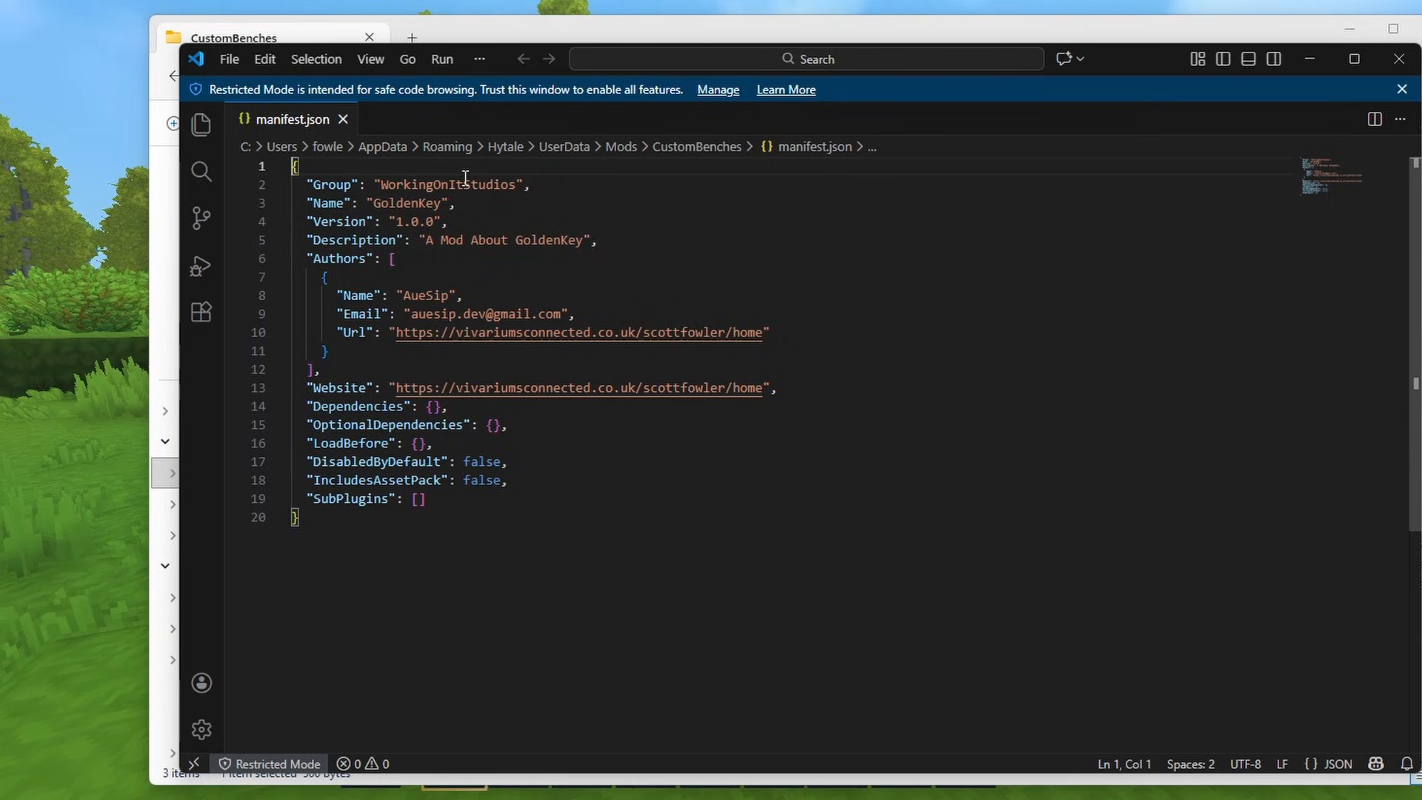
pyautogui.doubleClick(466, 183)
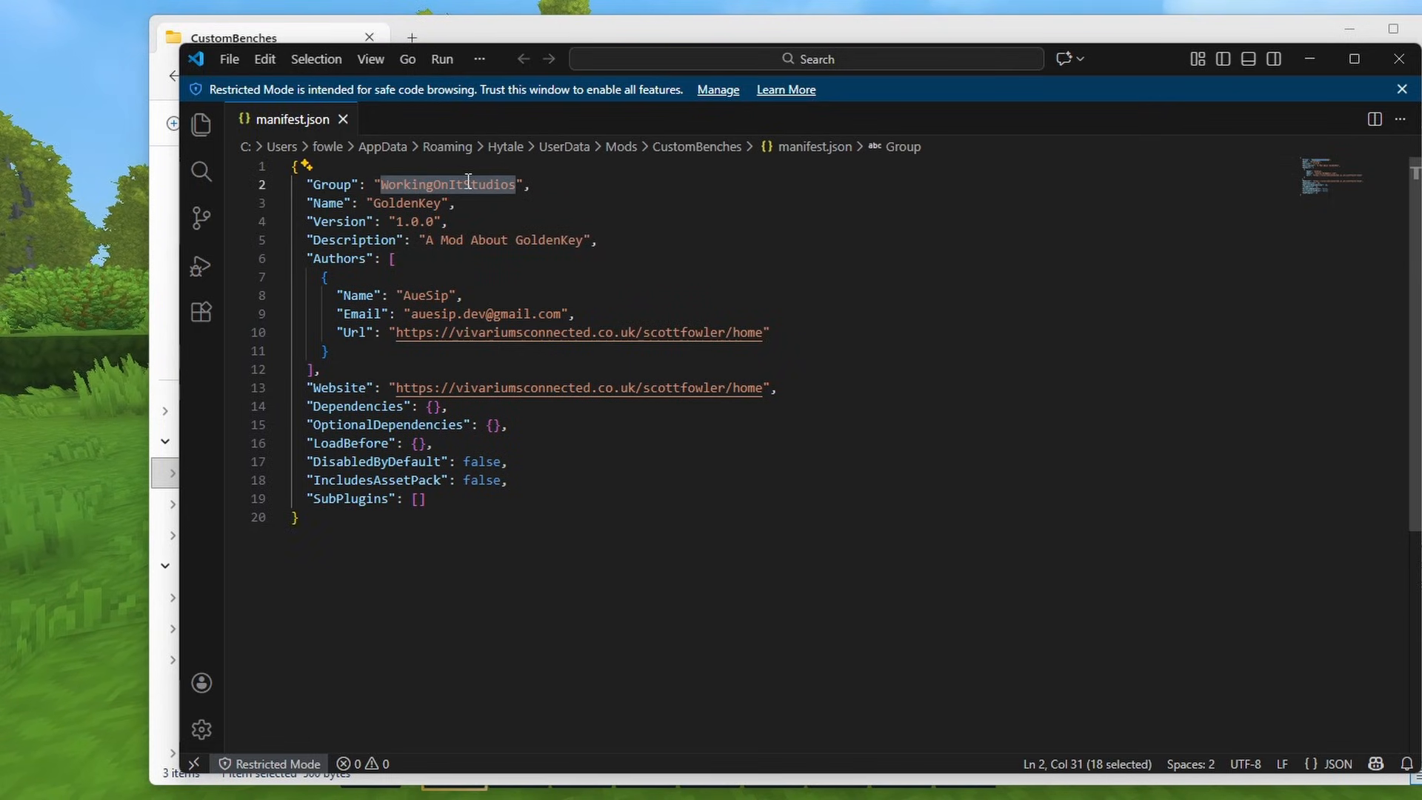
pyautogui.write('Vivariums')
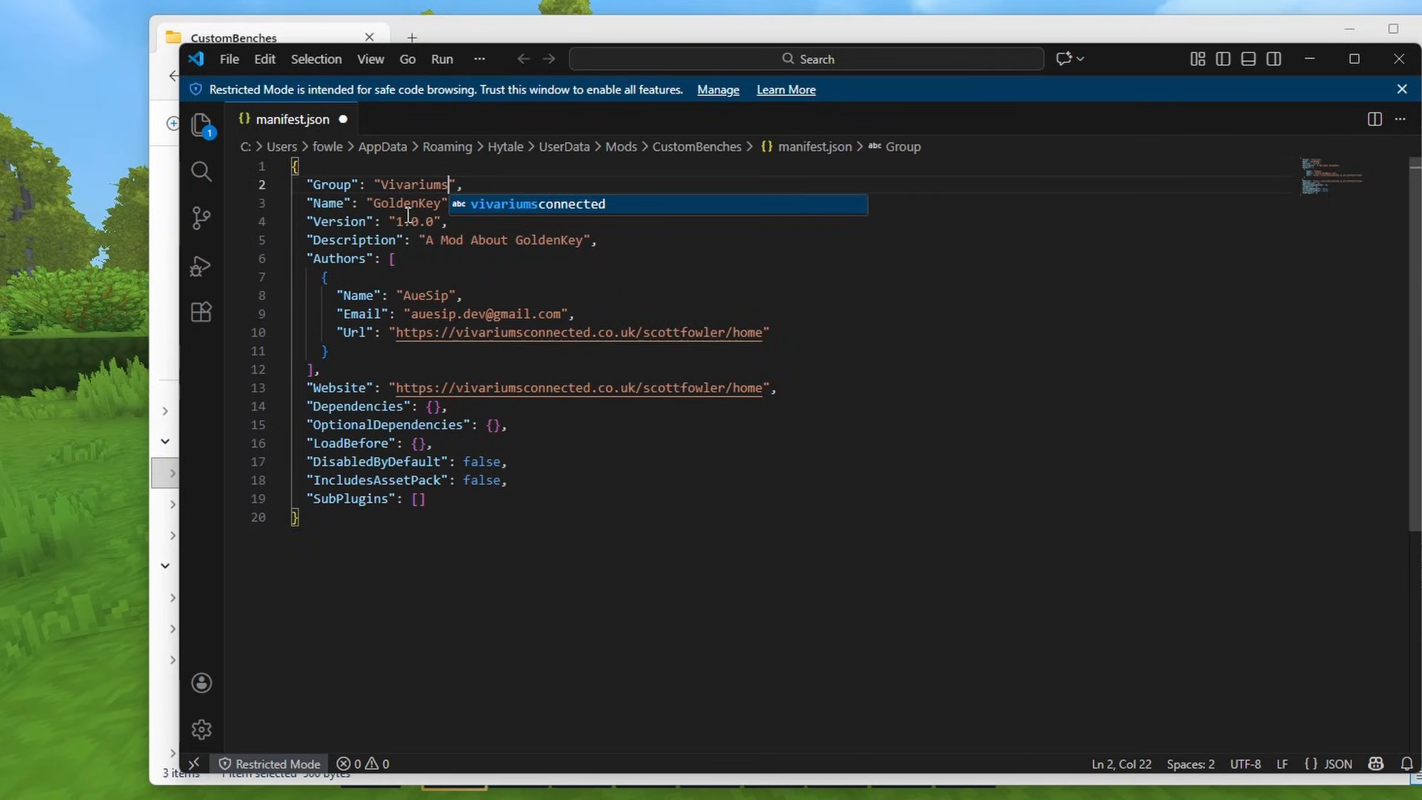
pyautogui.doubleClick(408, 203)
pyautogui.write('CustomBench')
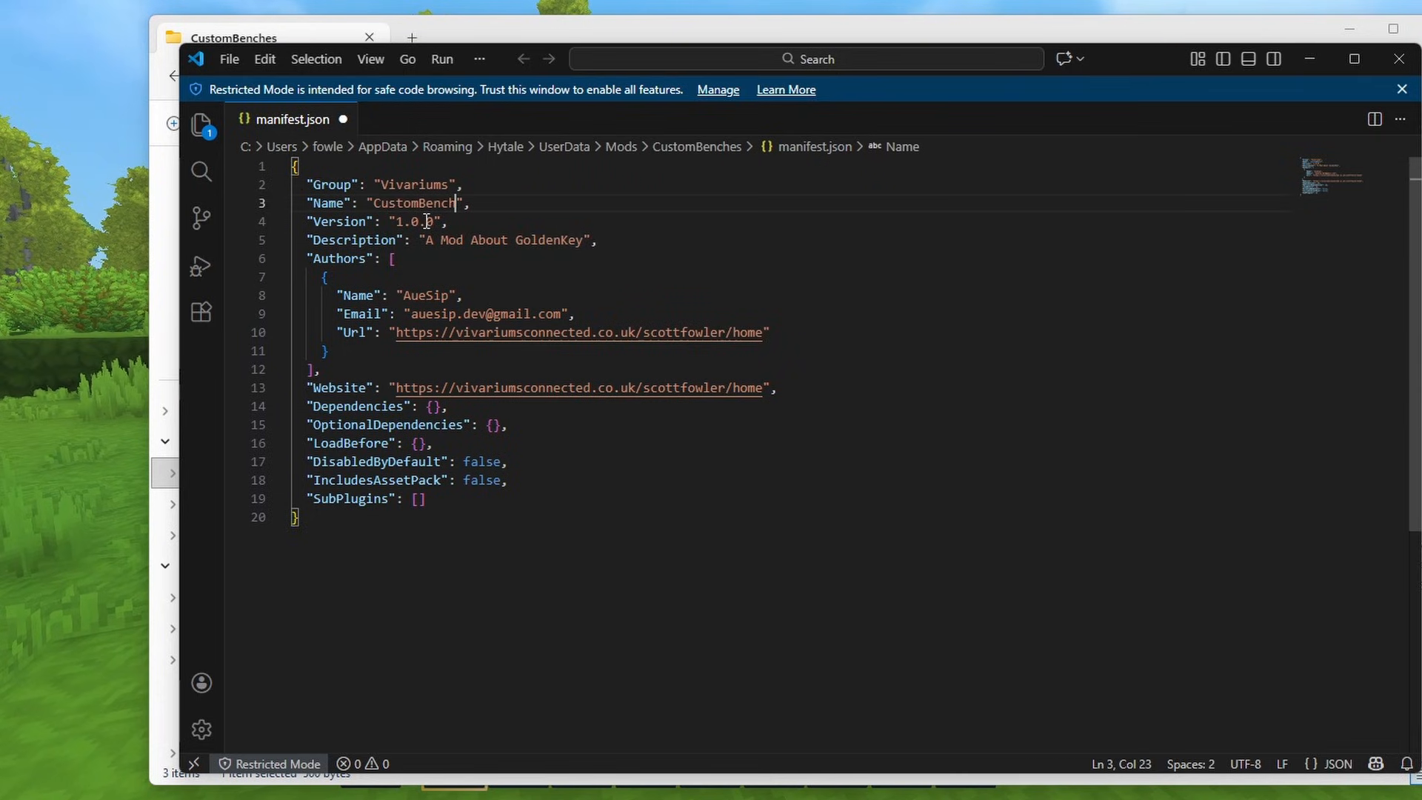
# - Change the manifest's Description to "A Mod About CustomBenches" and save the file
pyautogui.doubleClick(538, 241)
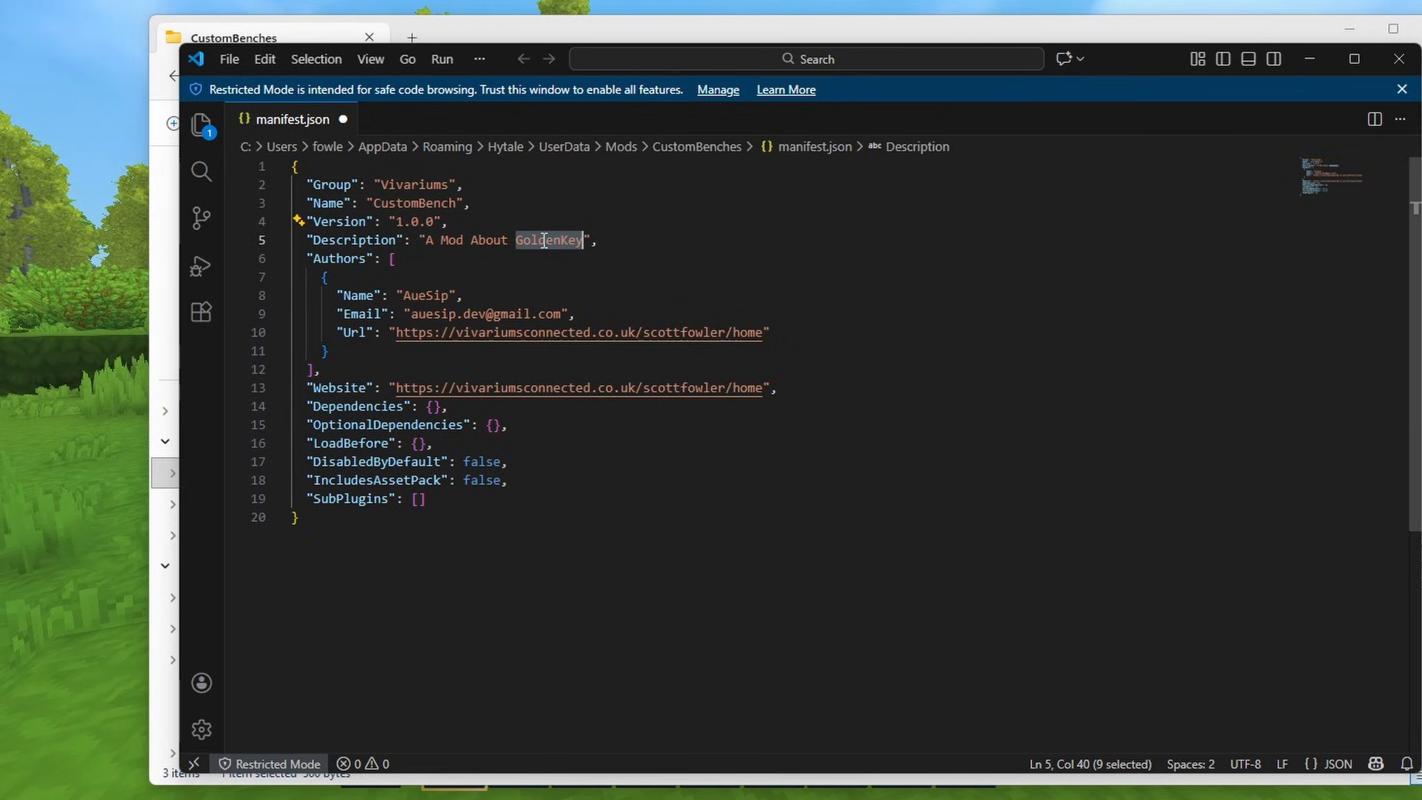
pyautogui.write('CUstomBenches')
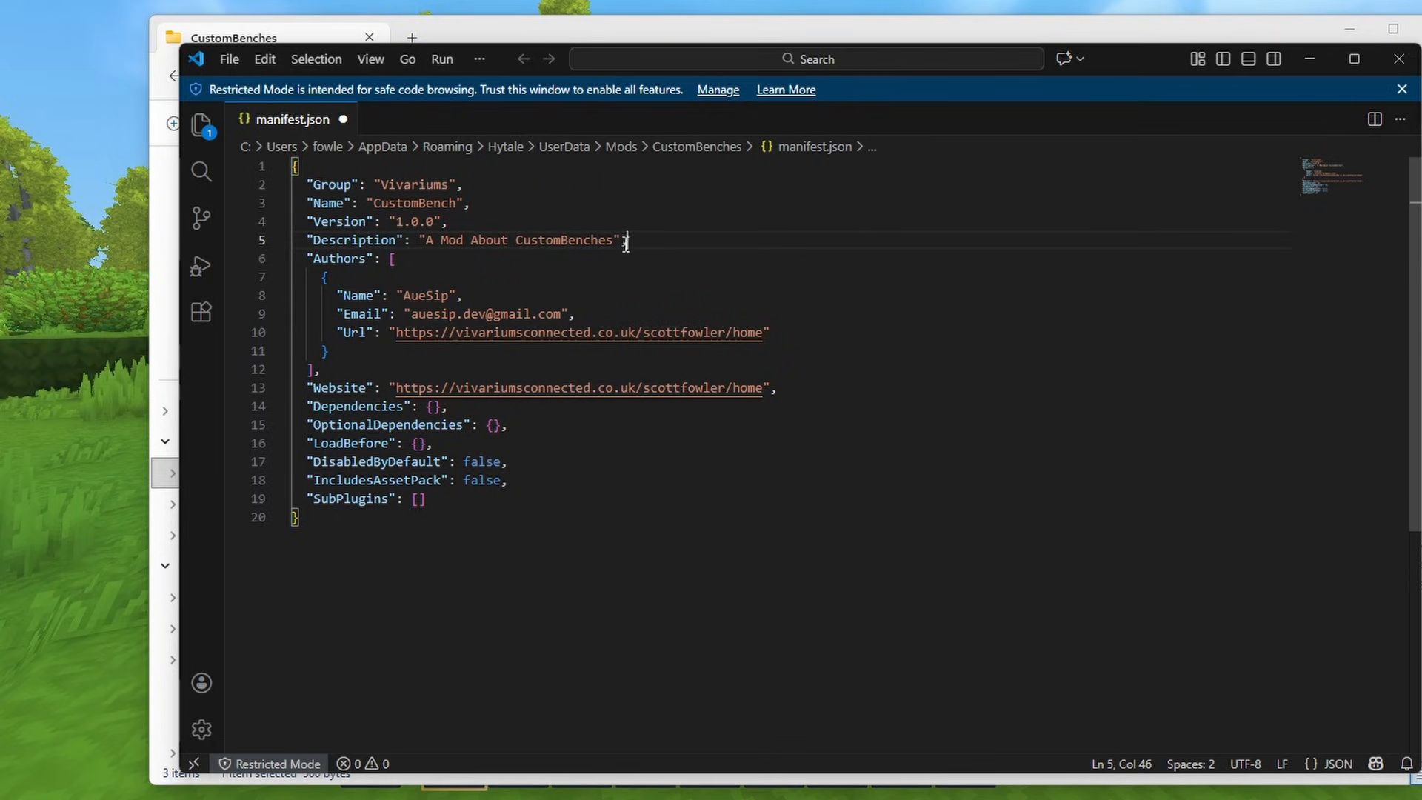
pyautogui.hotkey('ctrl', 's')
pyautogui.moveTo(304, 262); pyautogui.dragTo(613, 354)
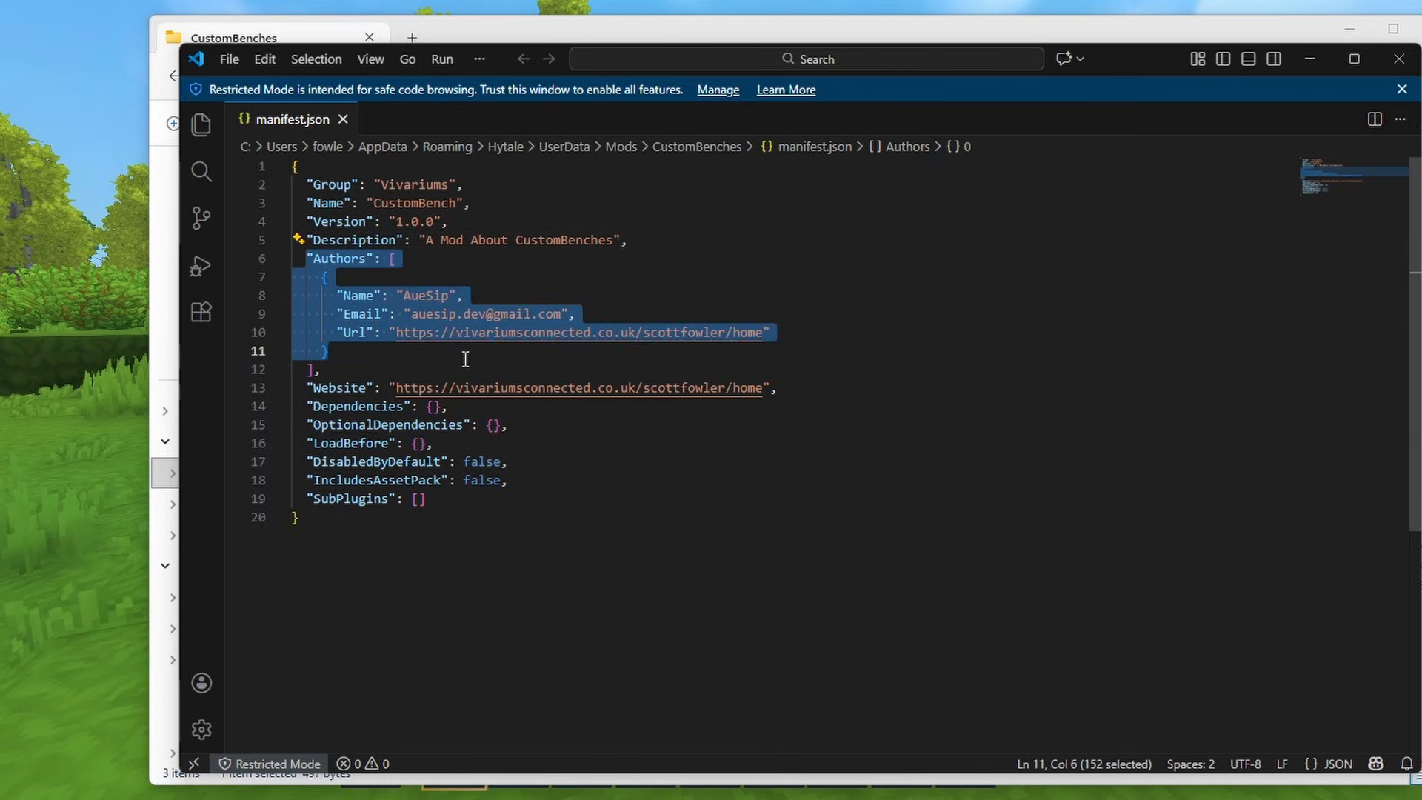
pyautogui.moveTo(802, 388); pyautogui.dragTo(562, 502)
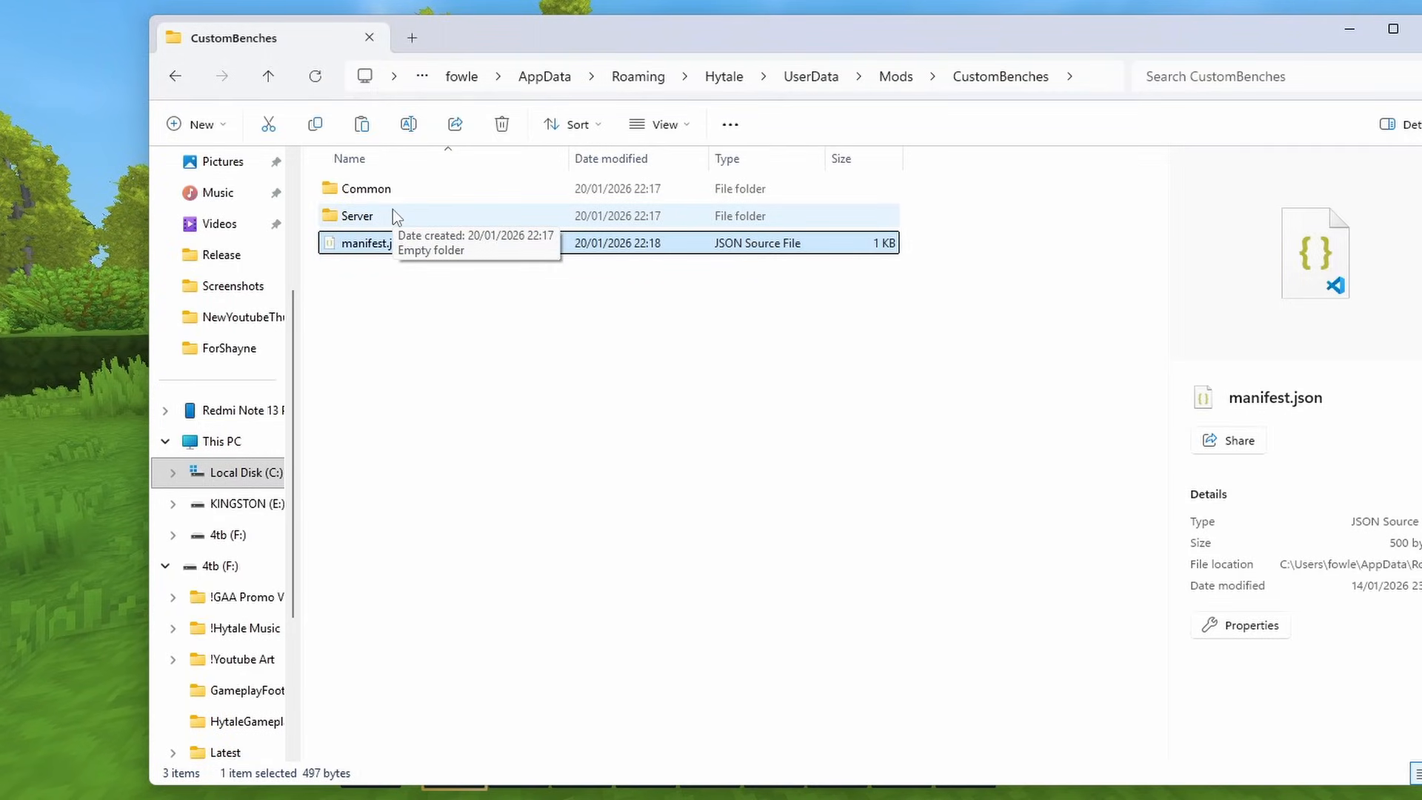
# - Create a folder named Languages inside the mod's Server folder
pyautogui.doubleClick(388, 214)
pyautogui.rightClick(384, 221)
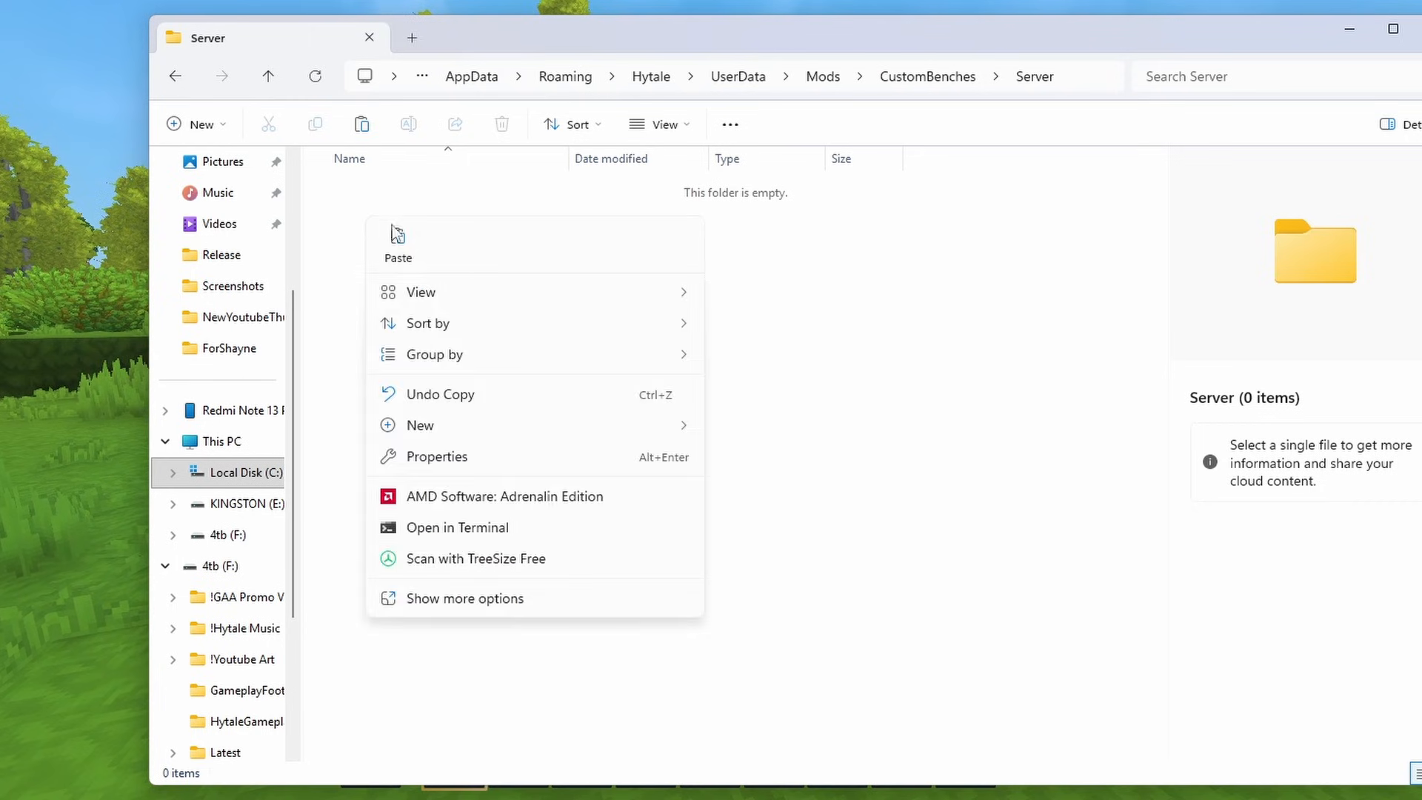
pyautogui.moveTo(544, 419)
pyautogui.click(810, 423)
pyautogui.write('Languages')
pyautogui.press('Return')
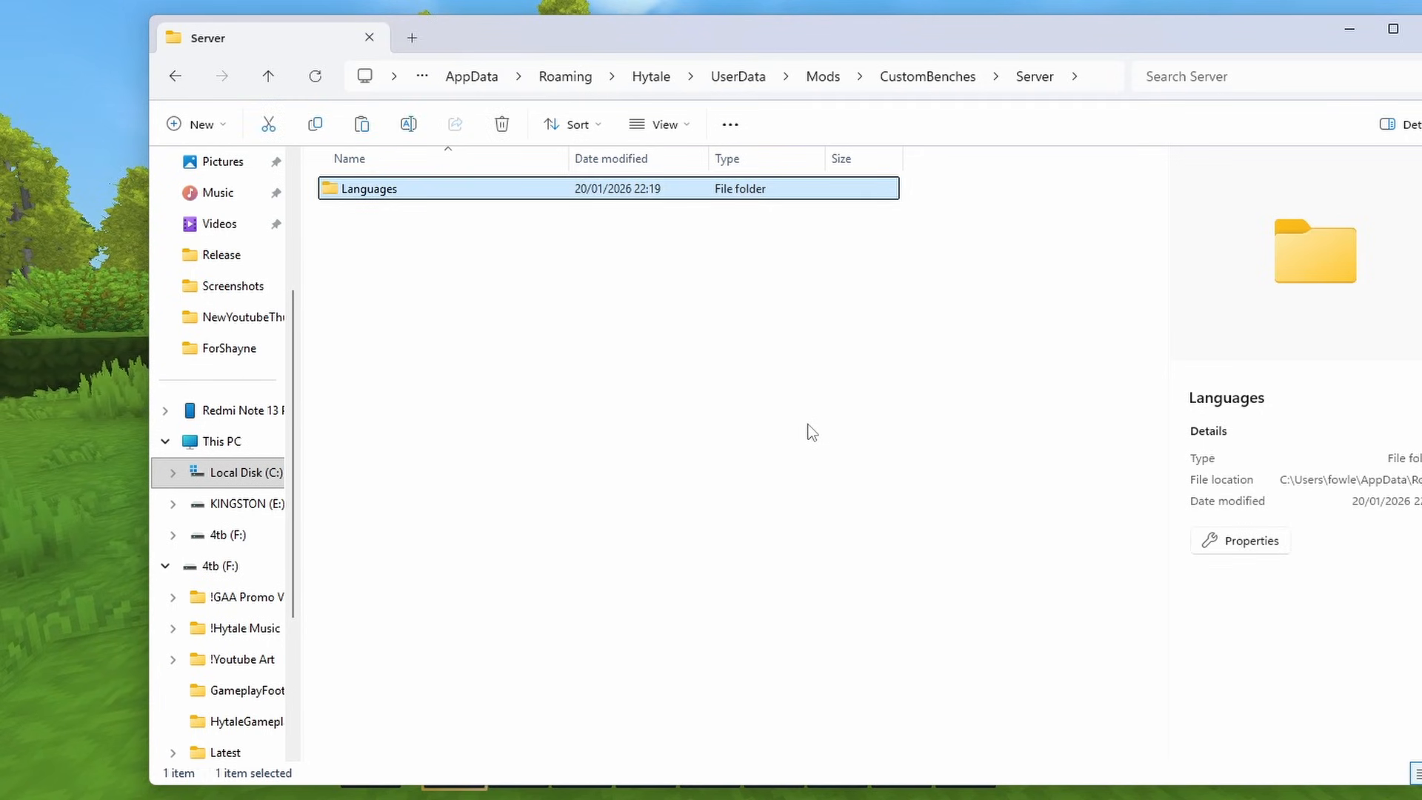
# - Create a folder named en-US inside the Languages folder
pyautogui.doubleClick(418, 189)
pyautogui.rightClick(385, 206)
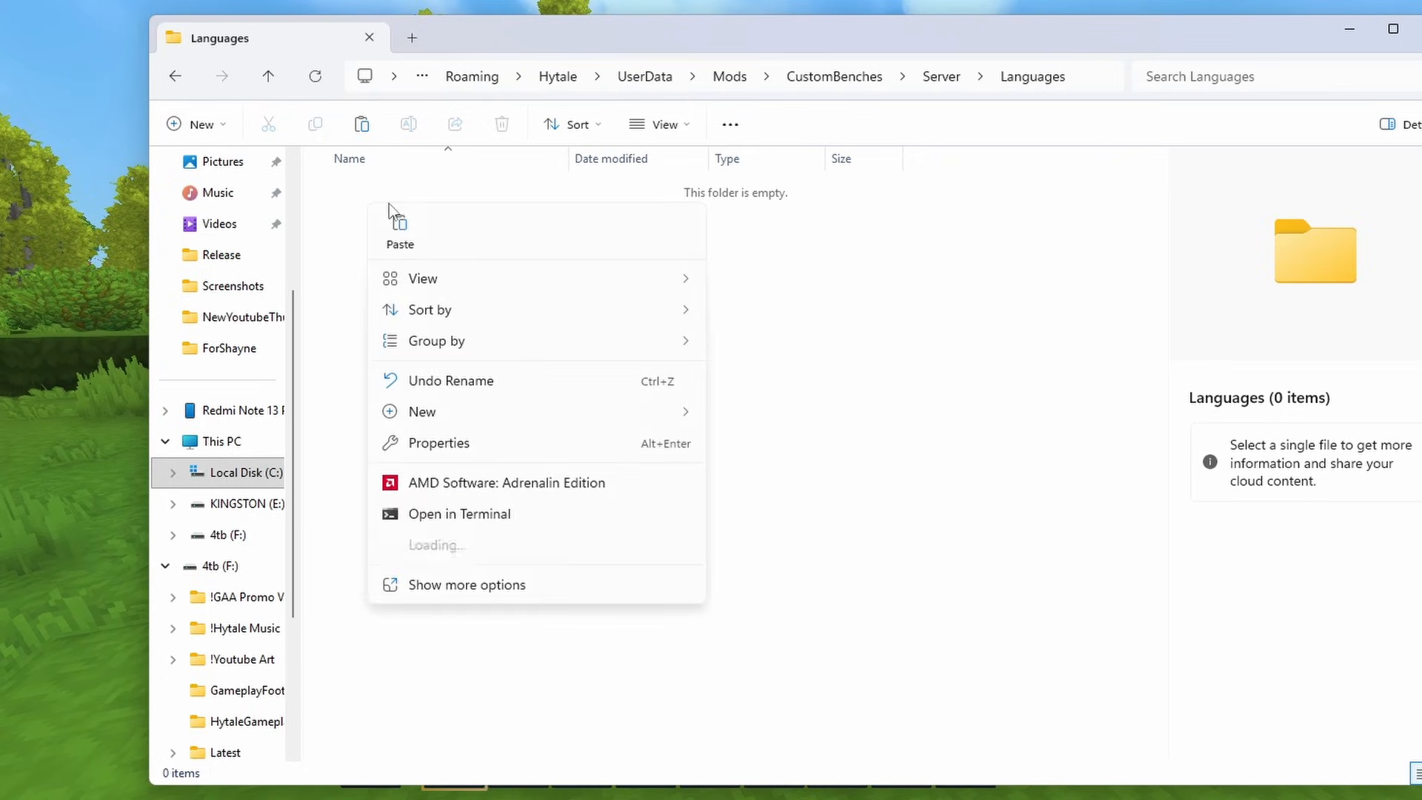
pyautogui.moveTo(539, 409)
pyautogui.click(766, 412)
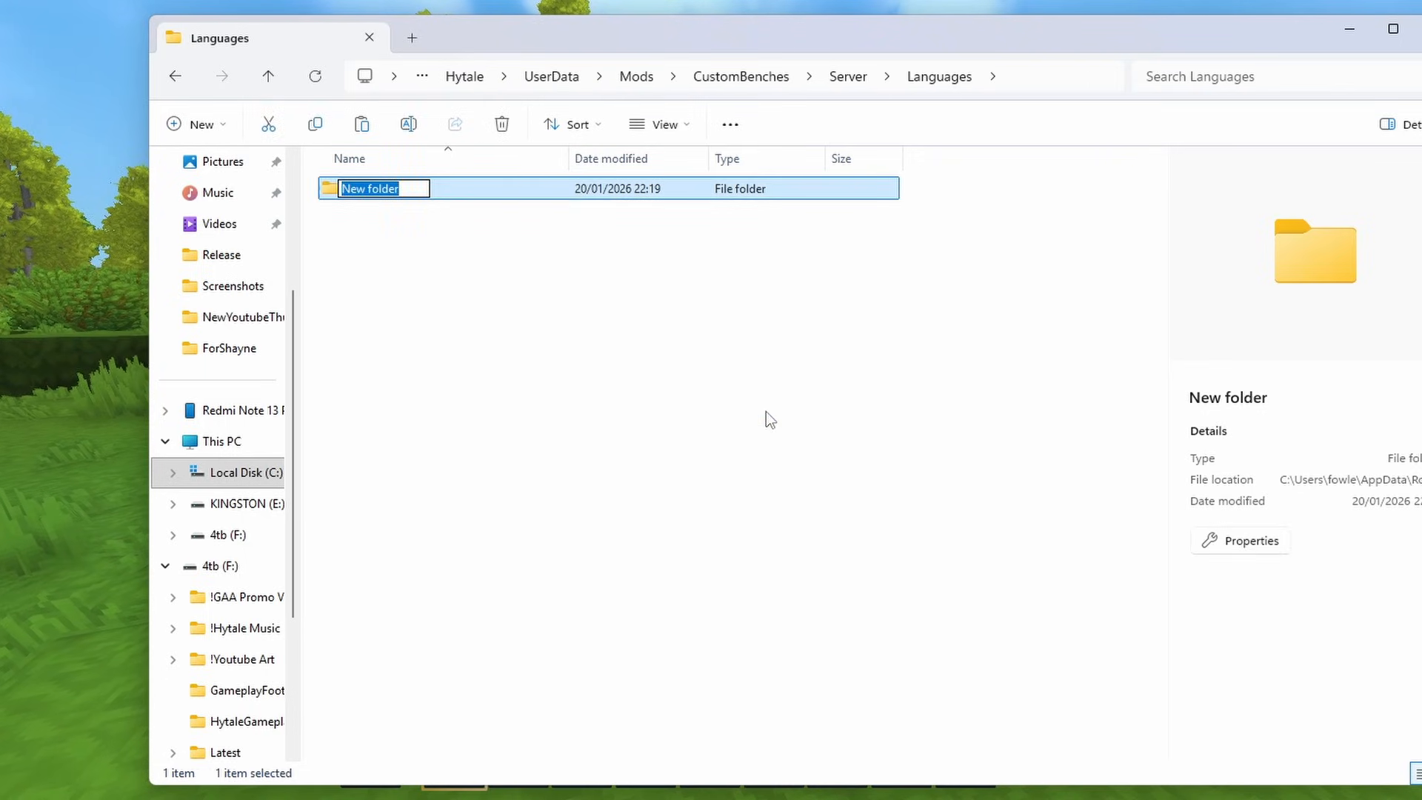
pyautogui.write('en-US')
pyautogui.press('Return')
# - Create a text document named server.lang in the en-US folder, accepting the file extension change
pyautogui.doubleClick(348, 194)
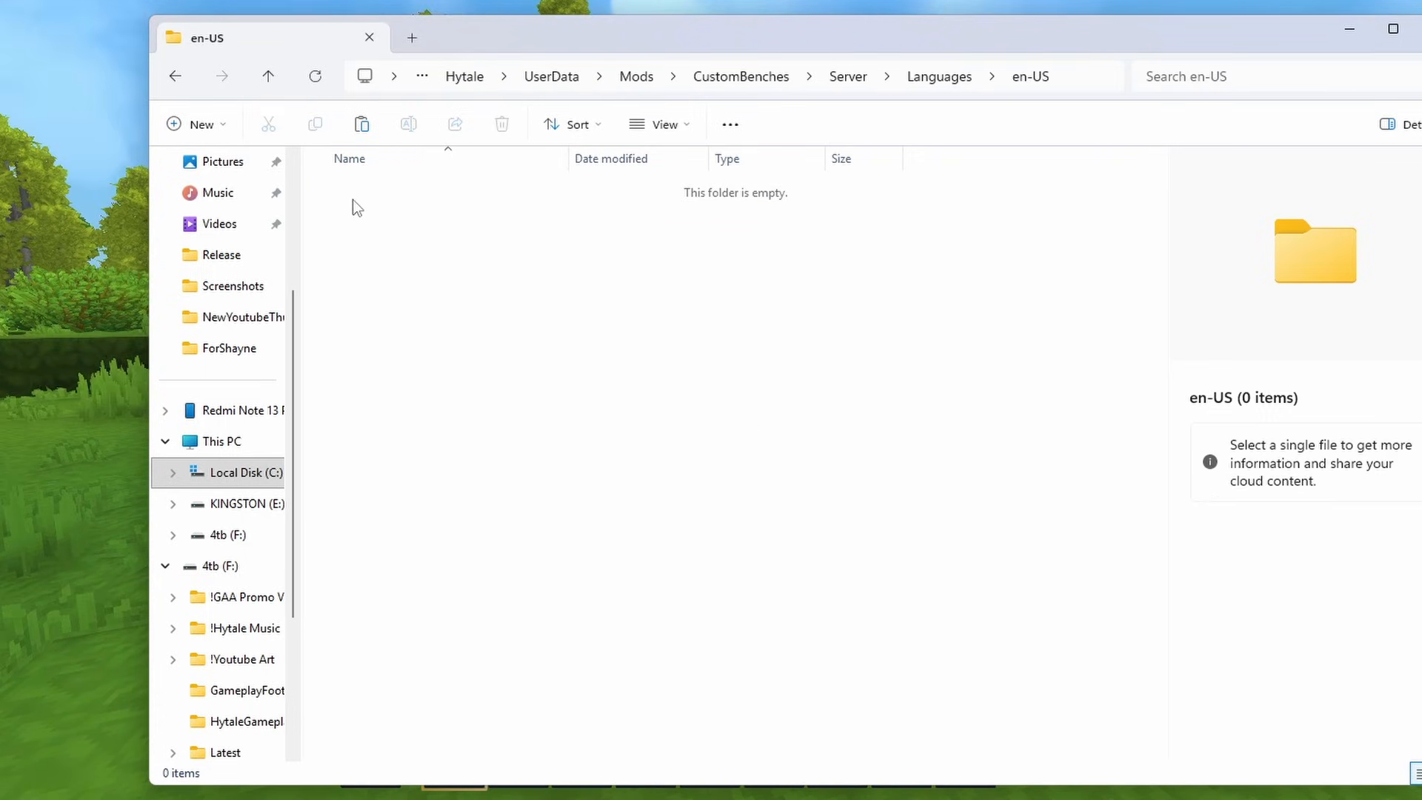
pyautogui.rightClick(351, 200)
pyautogui.moveTo(398, 400)
pyautogui.click(712, 419)
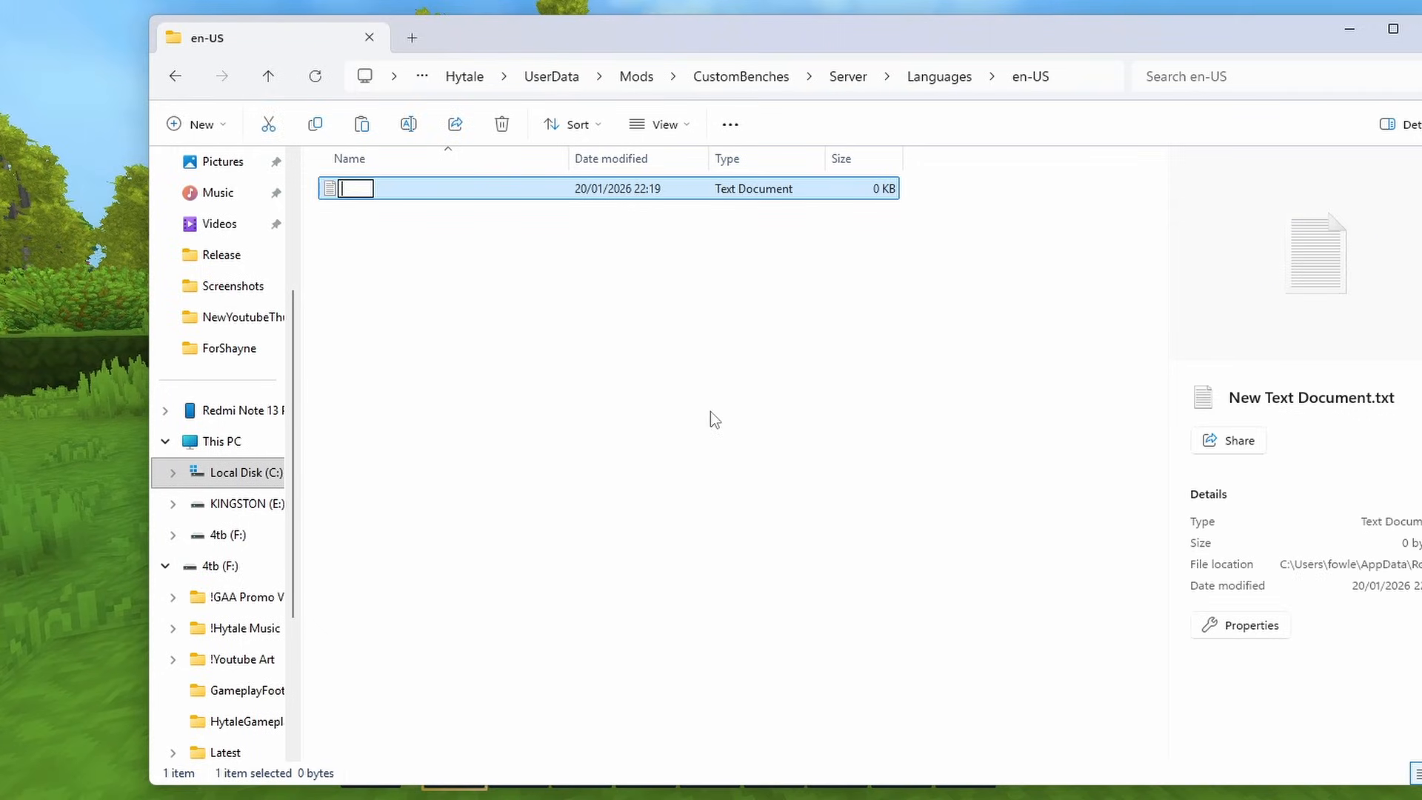
pyautogui.write('server.lang')
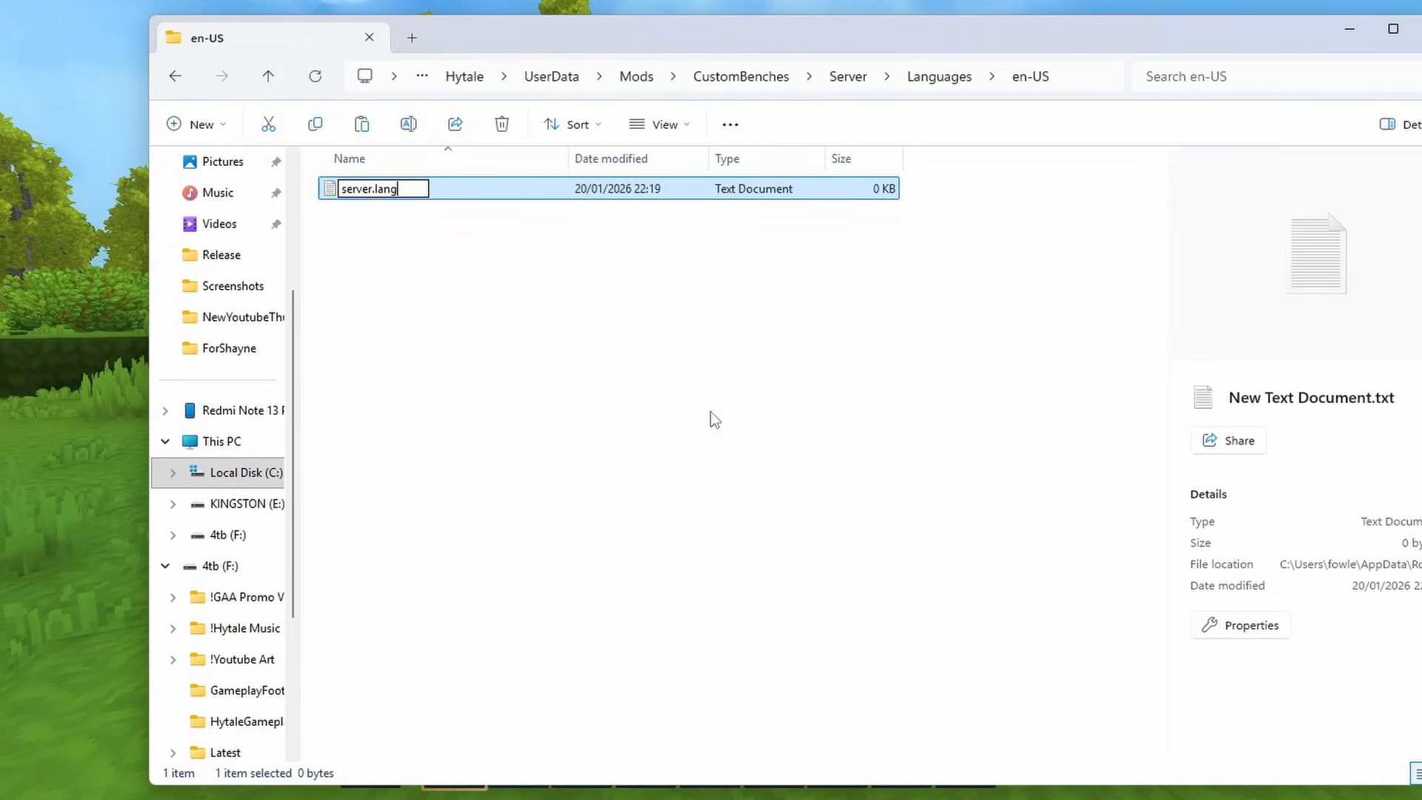
pyautogui.press('Return')
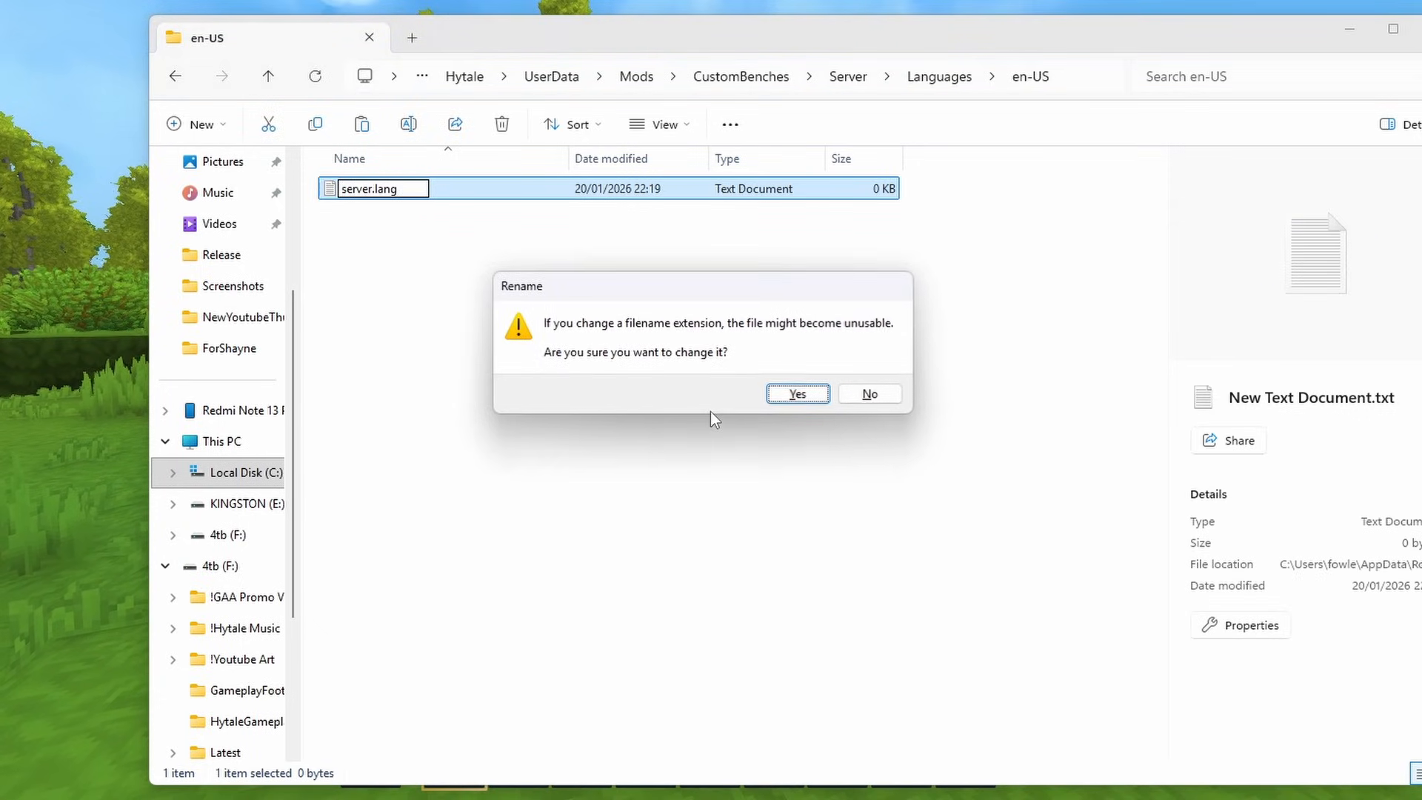
pyautogui.click(794, 388)
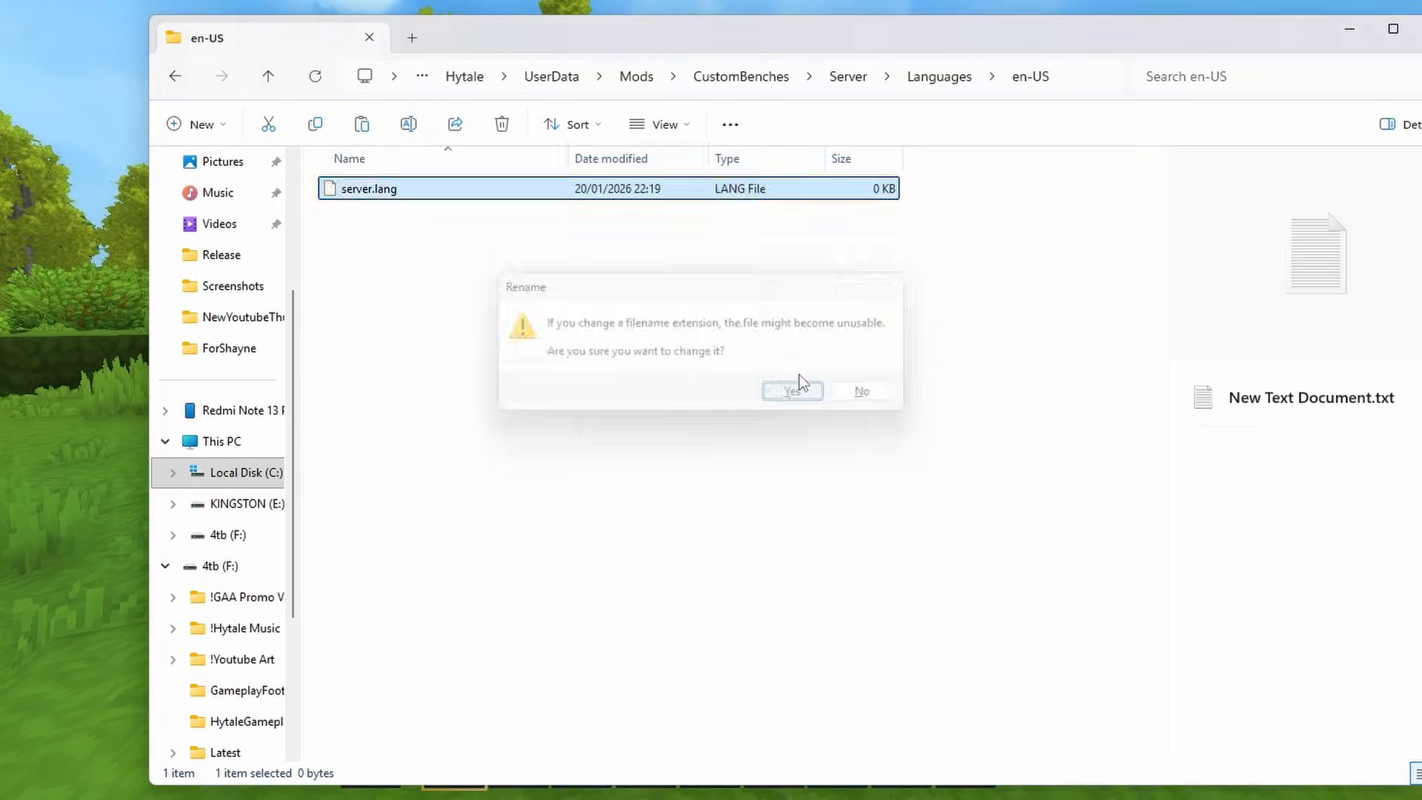
# - Open server.lang in the code editor to view its contents, and close it
pyautogui.doubleClick(416, 194)
pyautogui.click(643, 224)
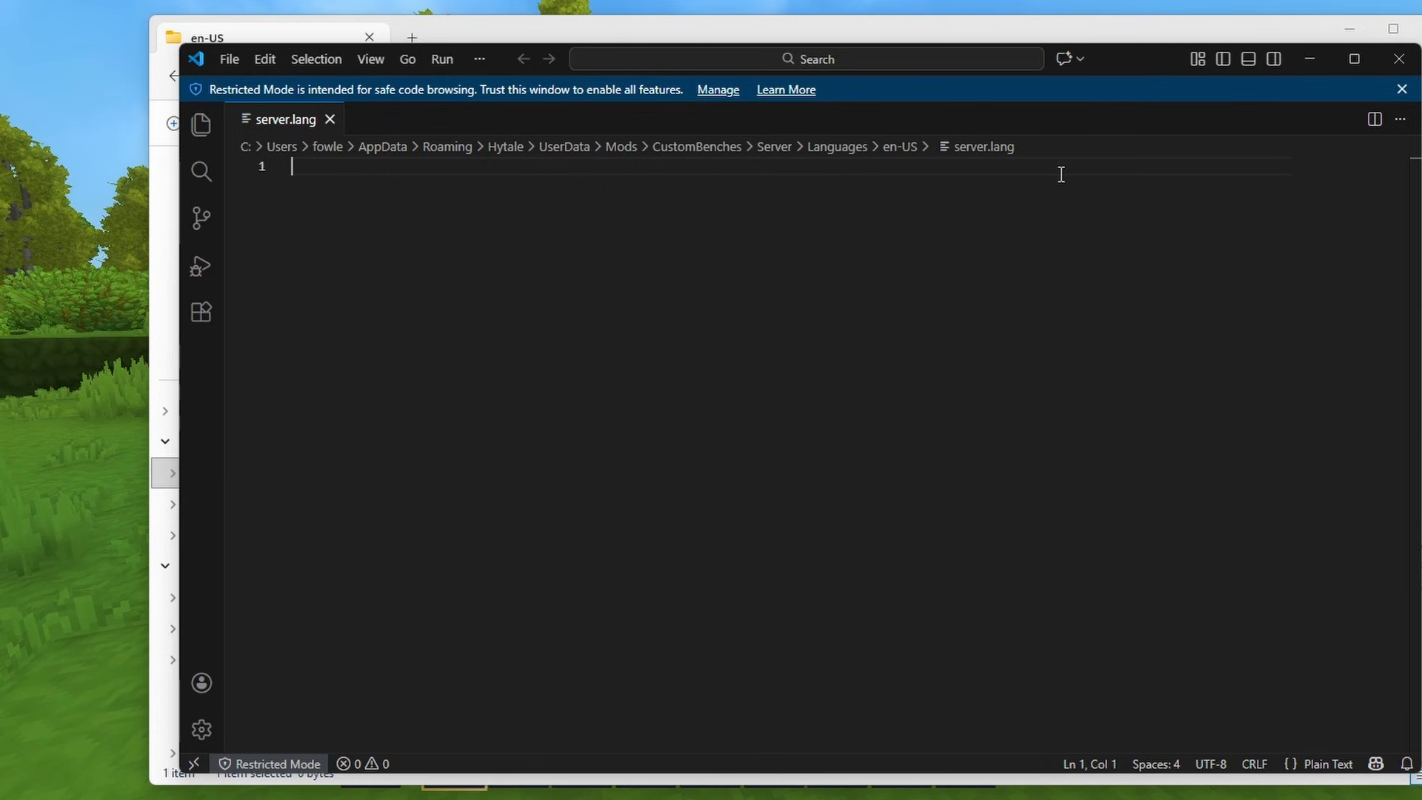
pyautogui.click(1399, 61)
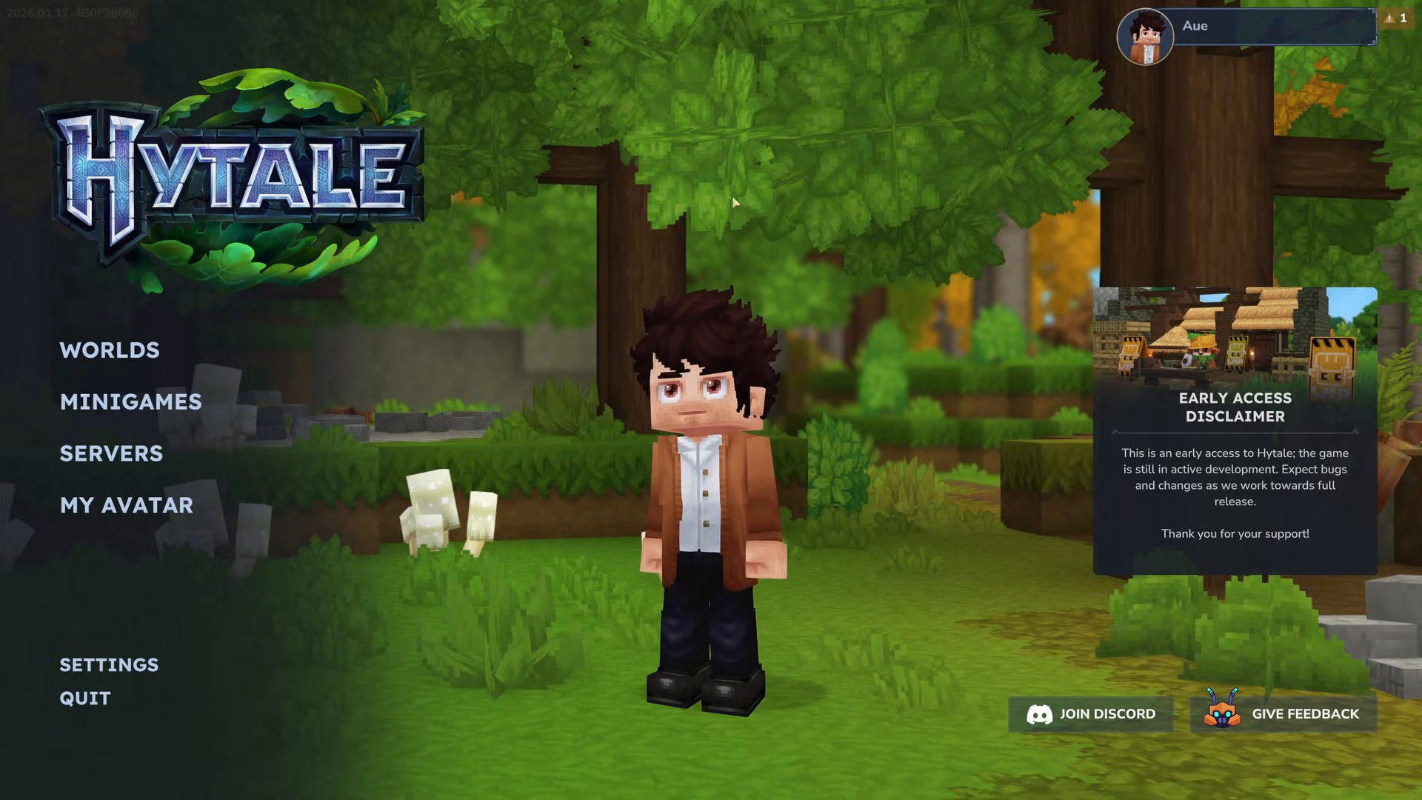
# - Set up a new Creative world in Hytale with the CustomBench mod enabled and apply its settings
pyautogui.click(130, 349)
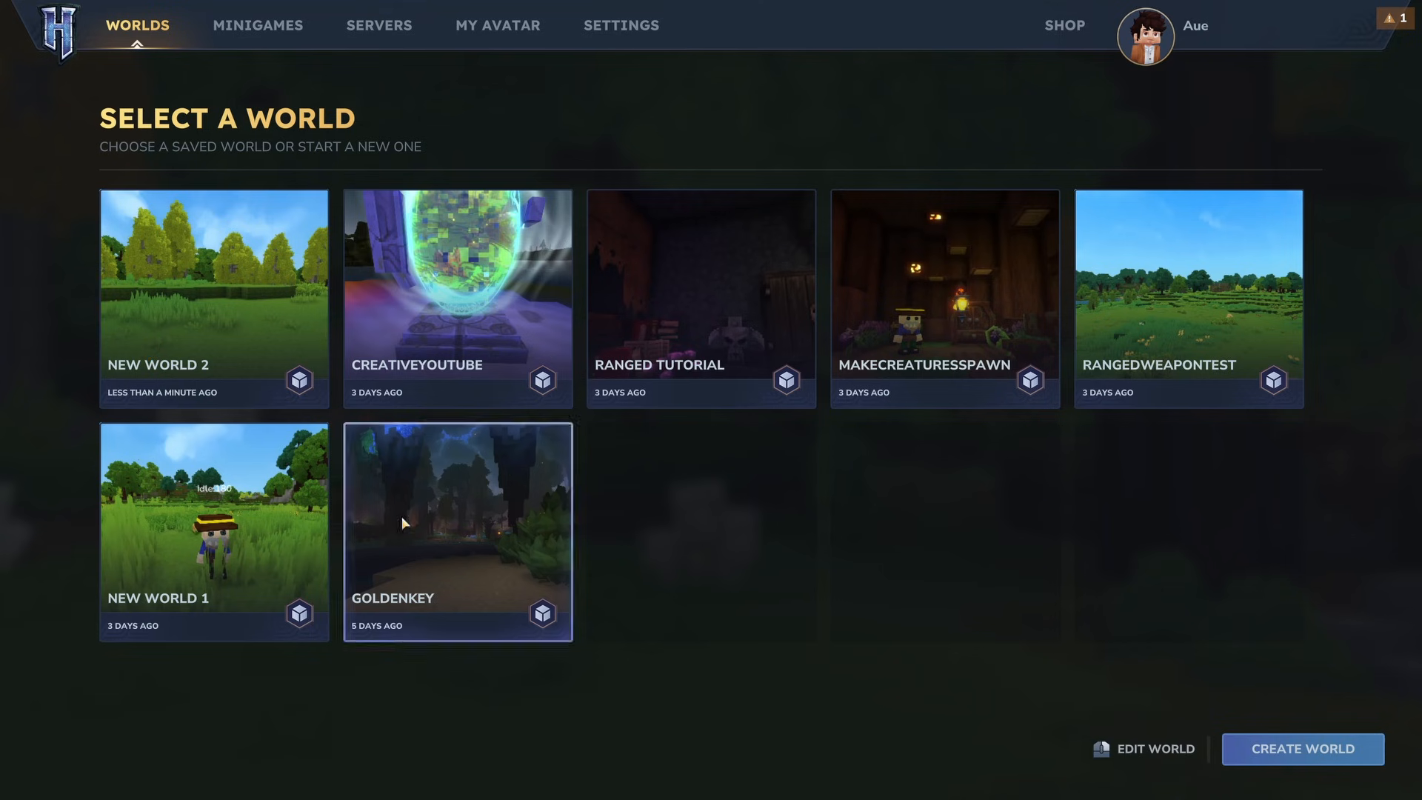
pyautogui.click(1304, 749)
pyautogui.click(1052, 412)
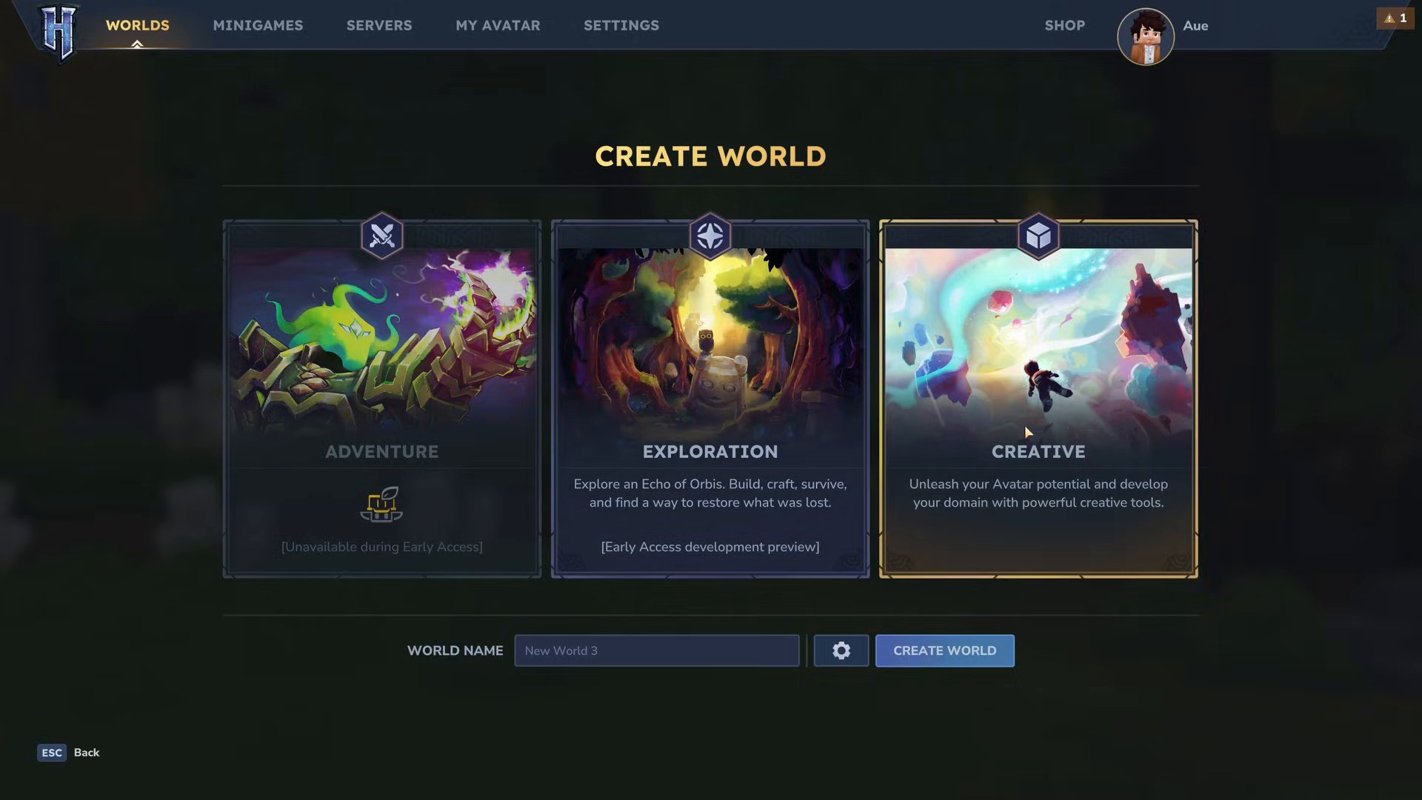
pyautogui.click(844, 651)
pyautogui.scroll(-3, 666, 466)
pyautogui.scroll(3, 665, 467)
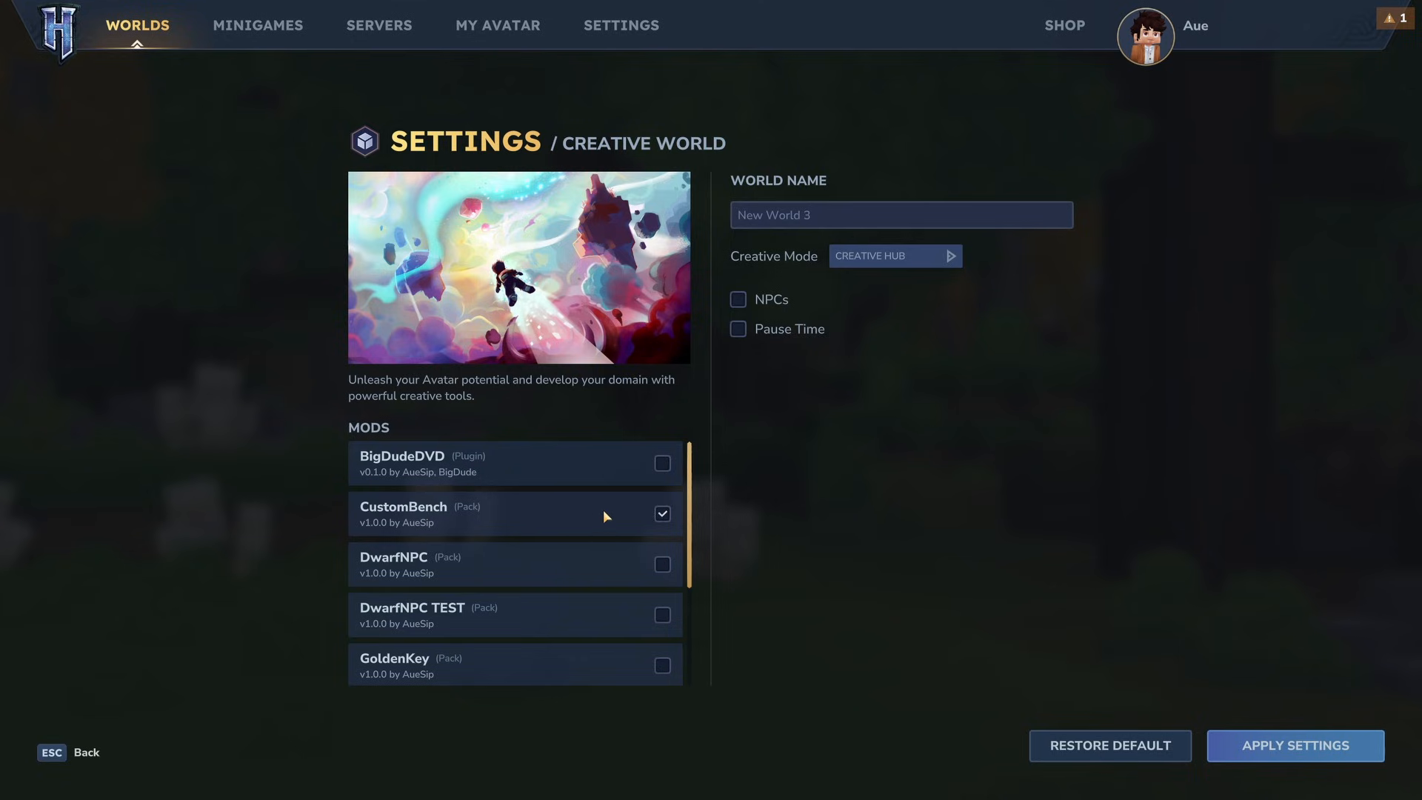
pyautogui.write('CustomBench')
pyautogui.click(1305, 747)
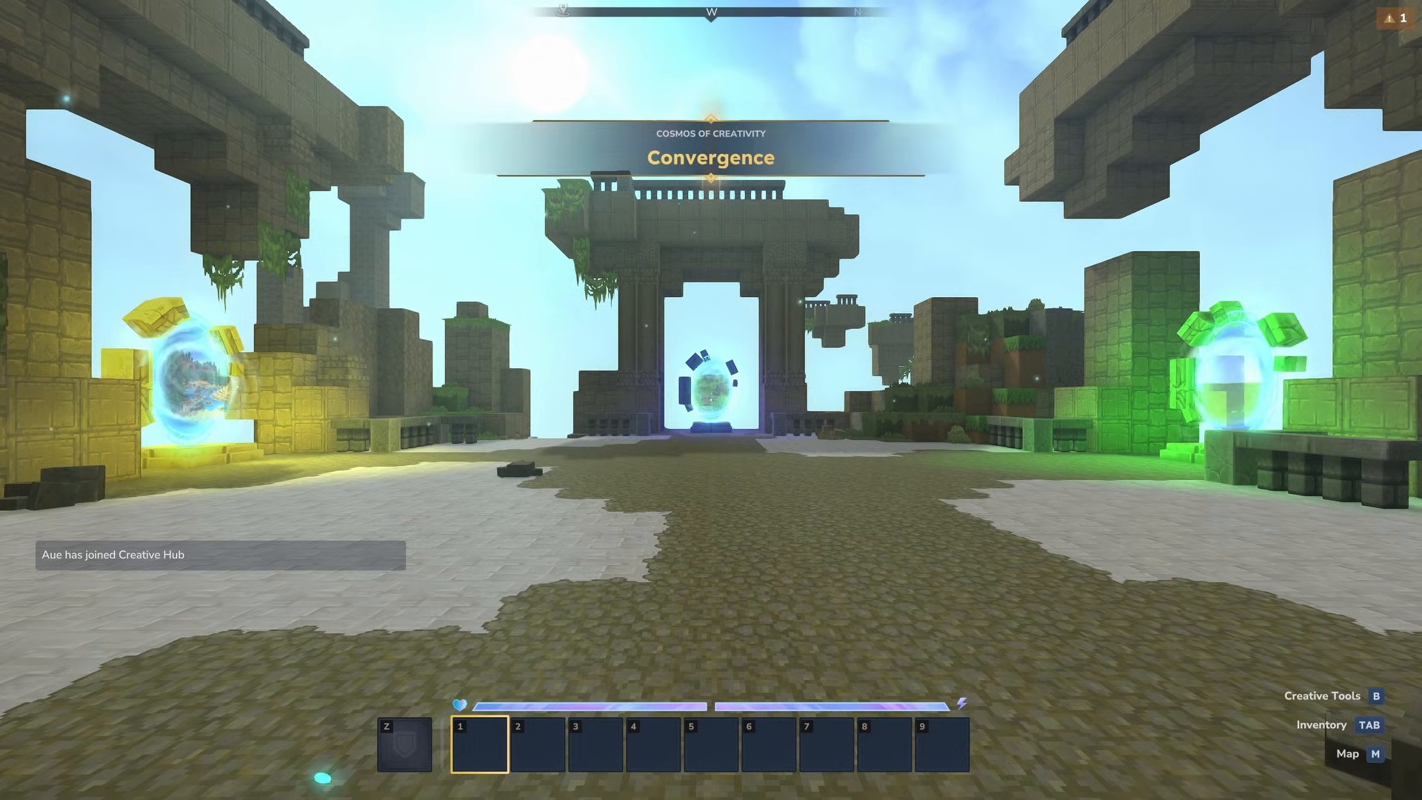
# - Run the command /op self in the game chat and walk through a portal into the Drifting Plains
pyautogui.write('t/op self')
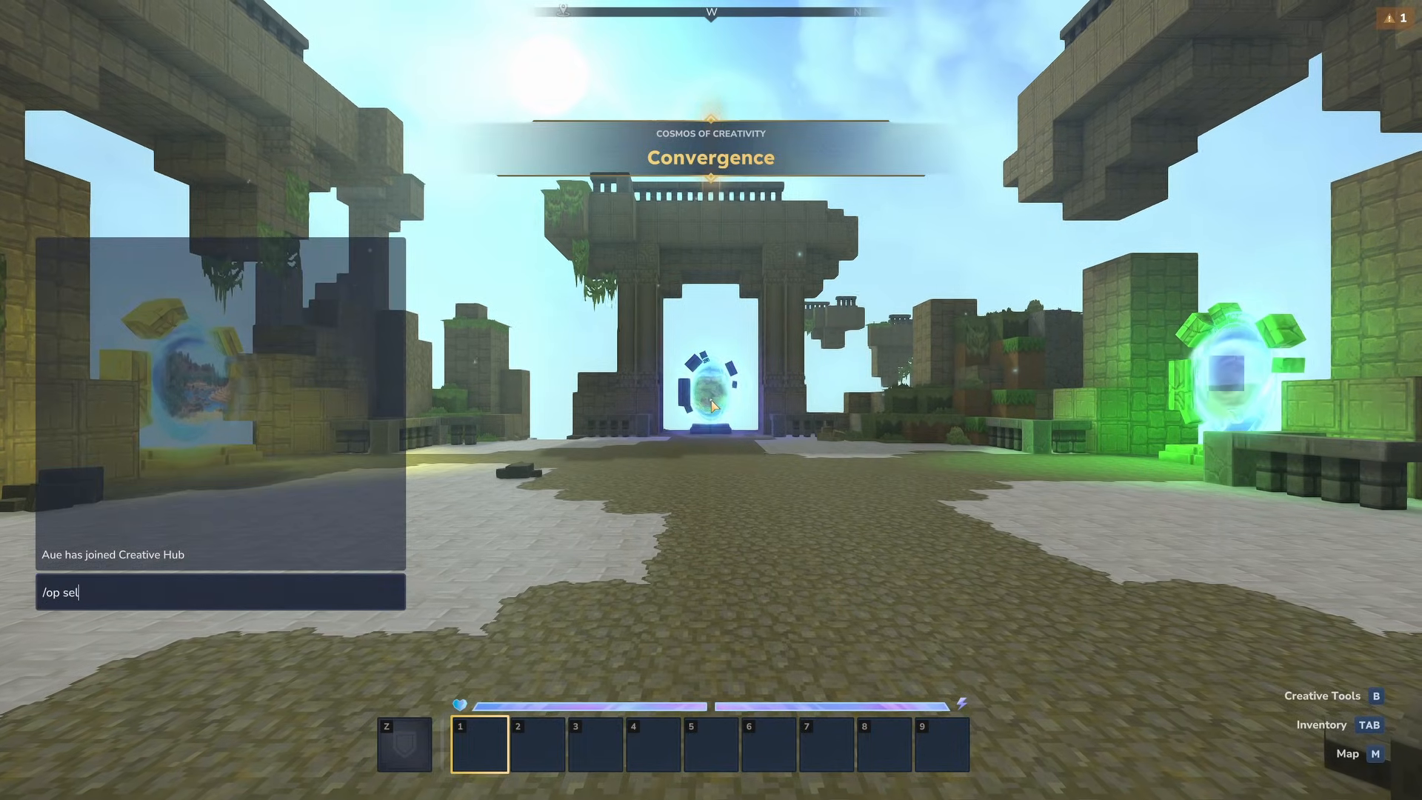
pyautogui.press('Return')
pyautogui.press('w')
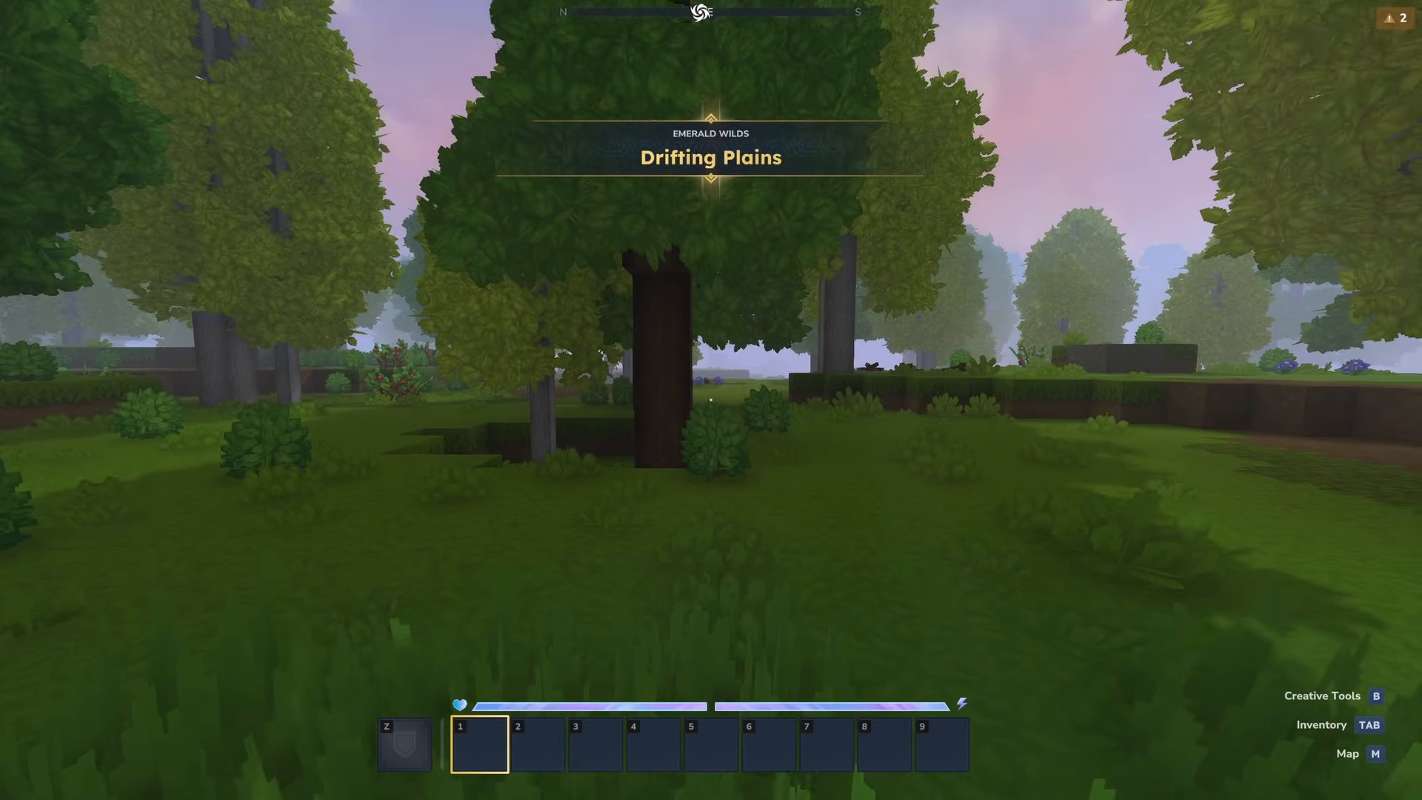
# - Open the Hytale Asset Editor from the in-game creative tools
pyautogui.press('Tab')
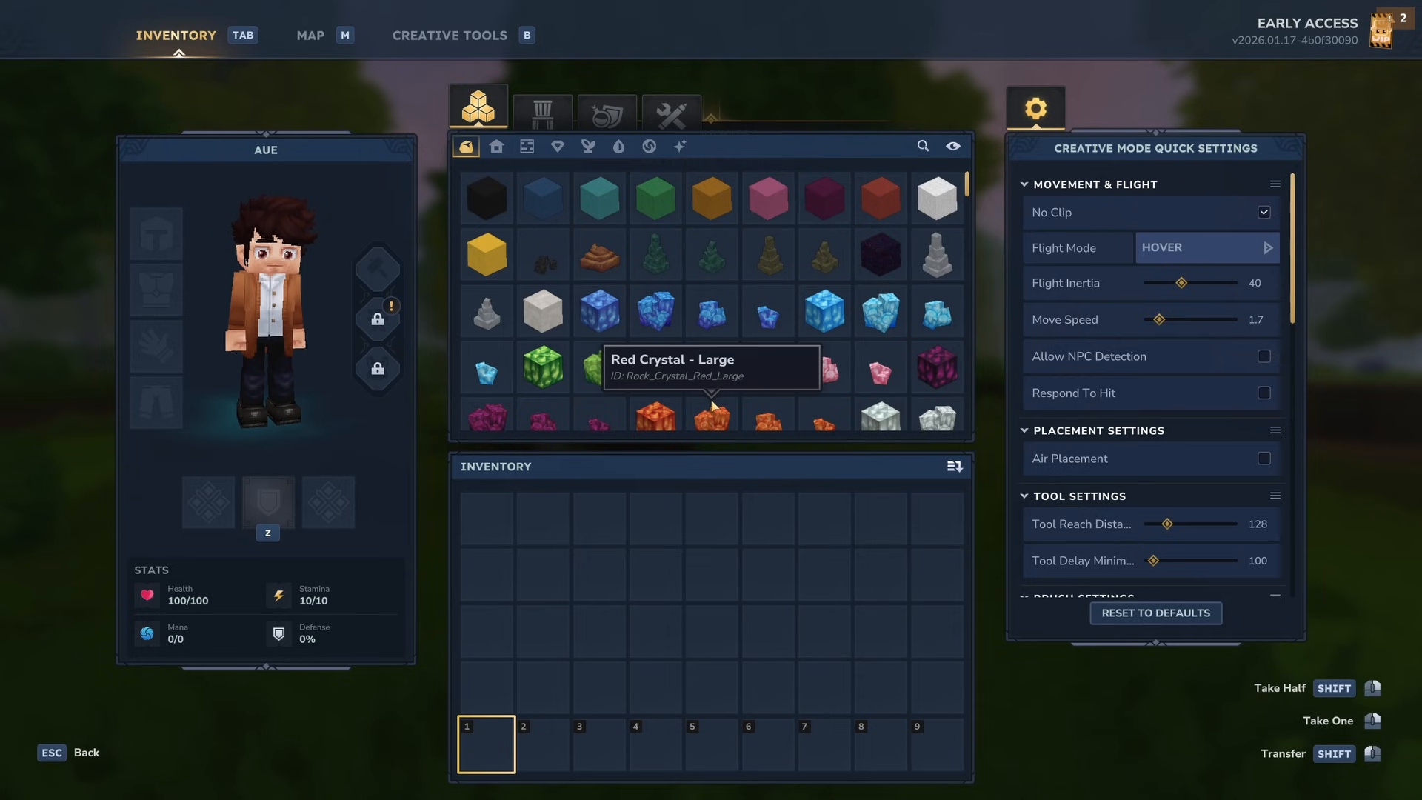
pyautogui.click(450, 35)
pyautogui.click(182, 77)
pyautogui.click(280, 105)
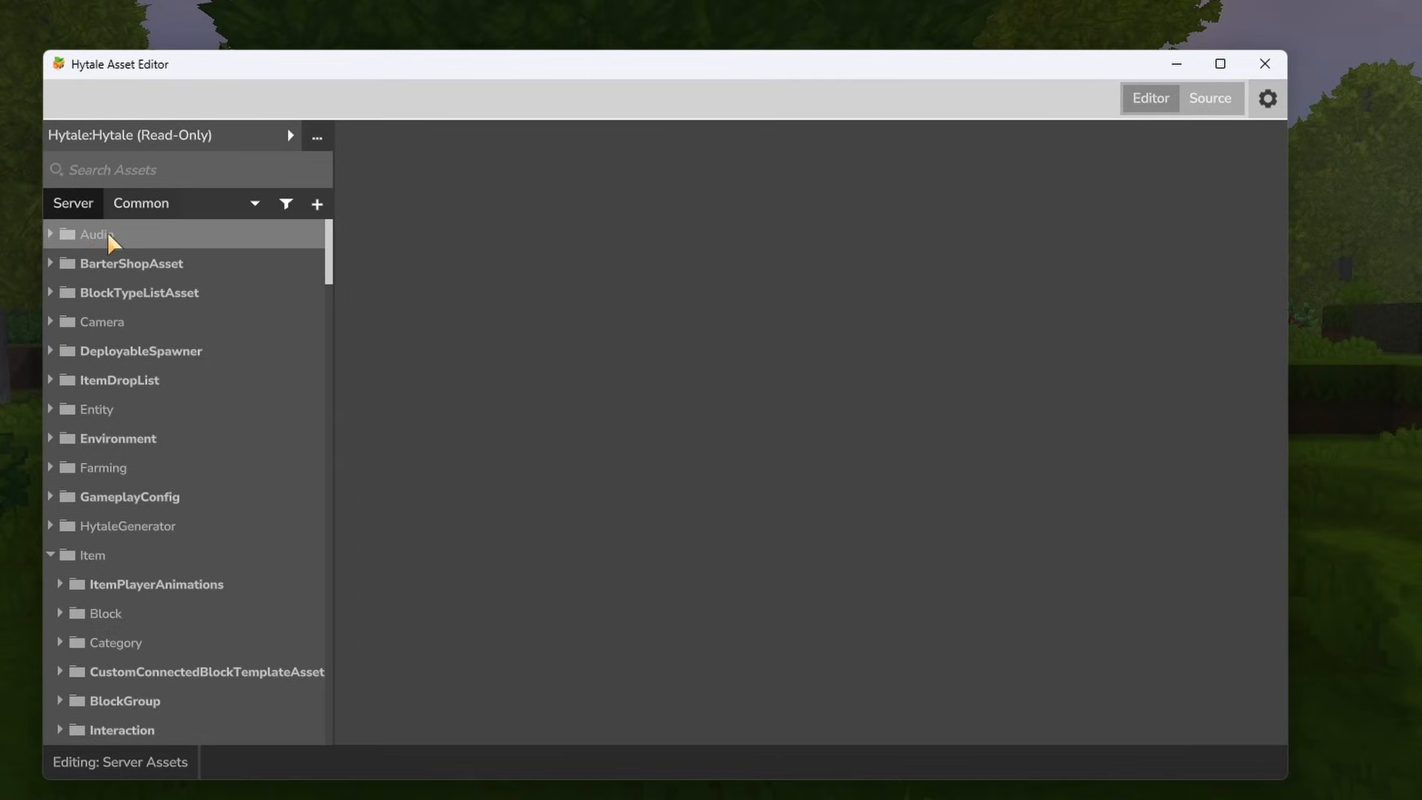
# - Browse the Server and Common asset folders of the Hytale:Hytale pack, collapse the Server Item folder, and return to the Server assets
pyautogui.scroll(-1, 111, 248)
pyautogui.scroll(-4, 111, 259)
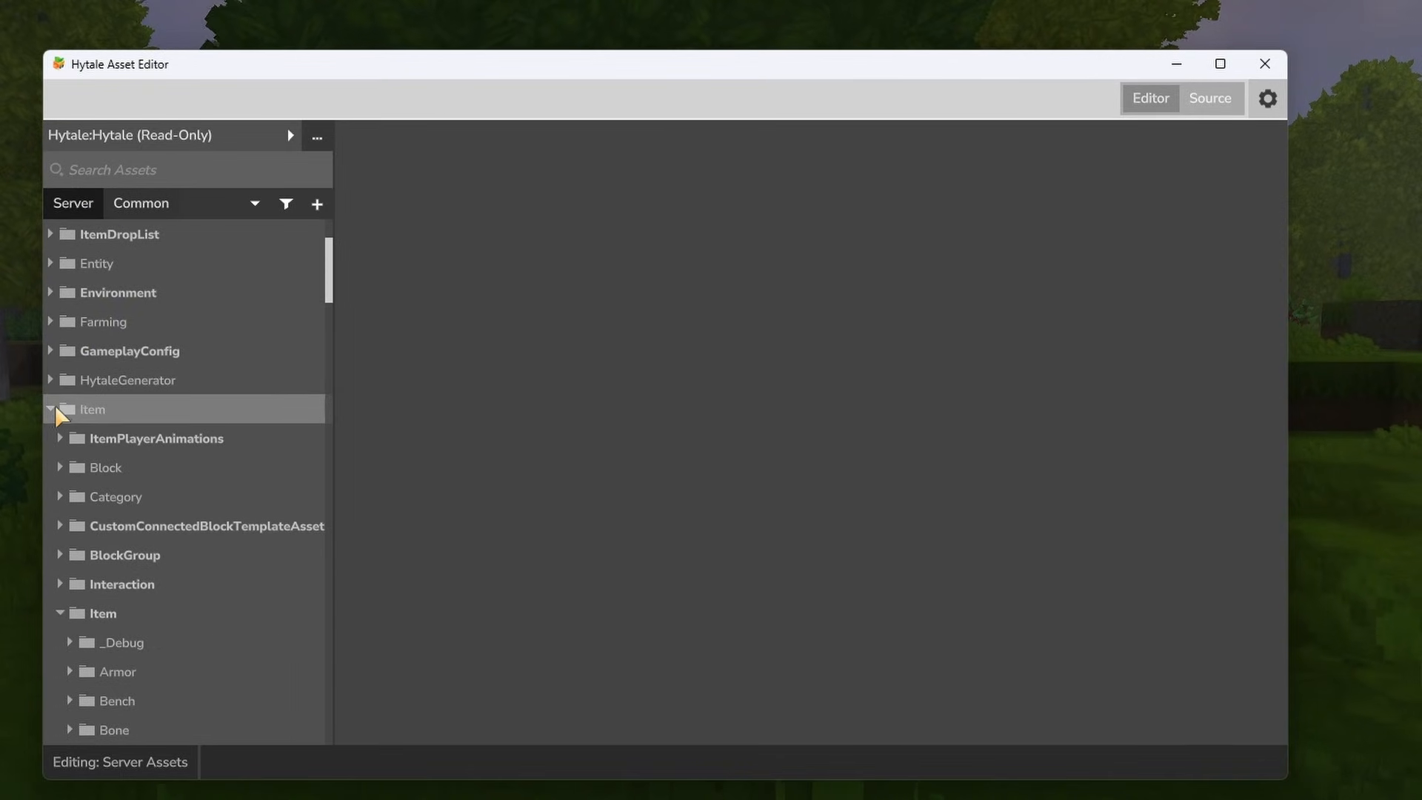
pyautogui.click(53, 406)
pyautogui.scroll(1, 126, 394)
pyautogui.scroll(-2, 123, 411)
pyautogui.click(141, 202)
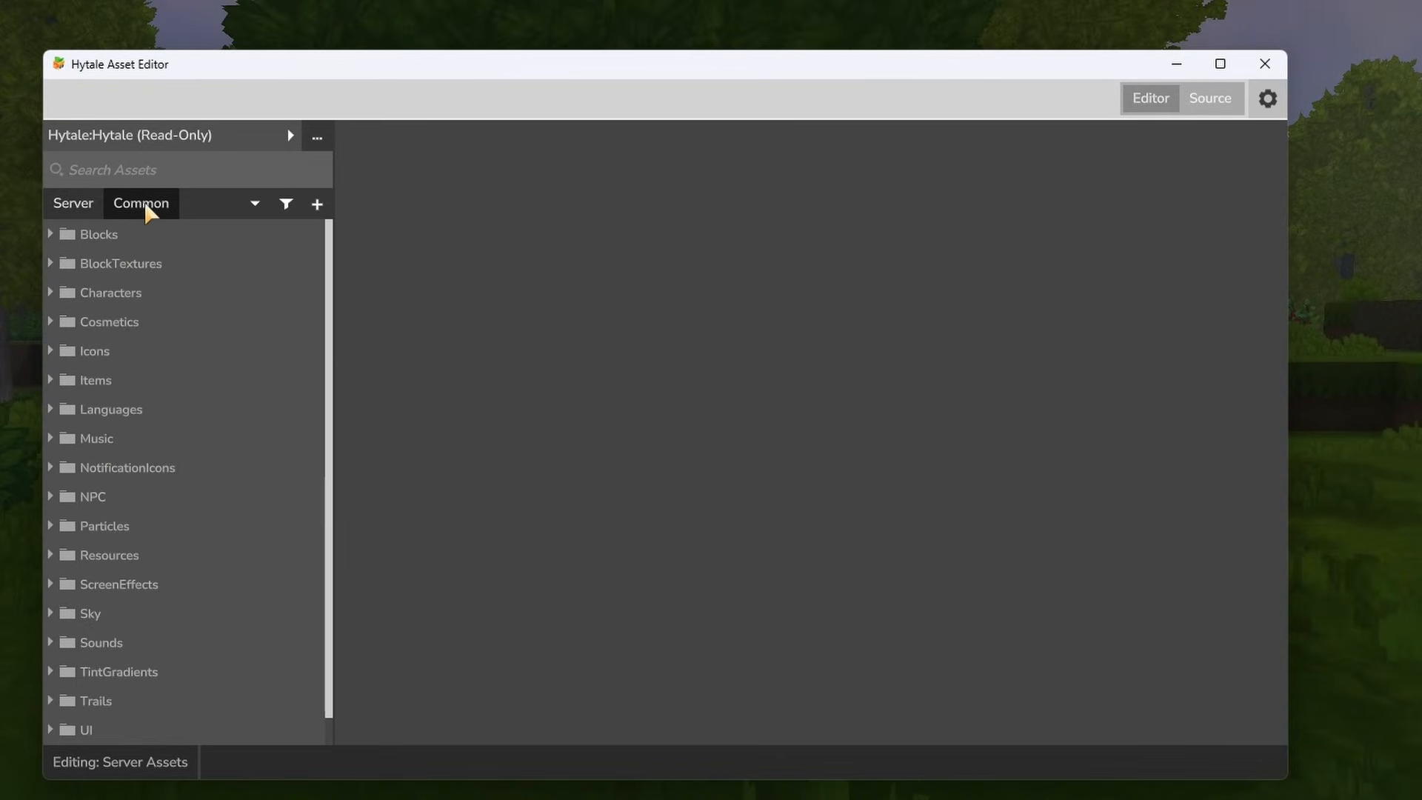
pyautogui.scroll(-1, 122, 237)
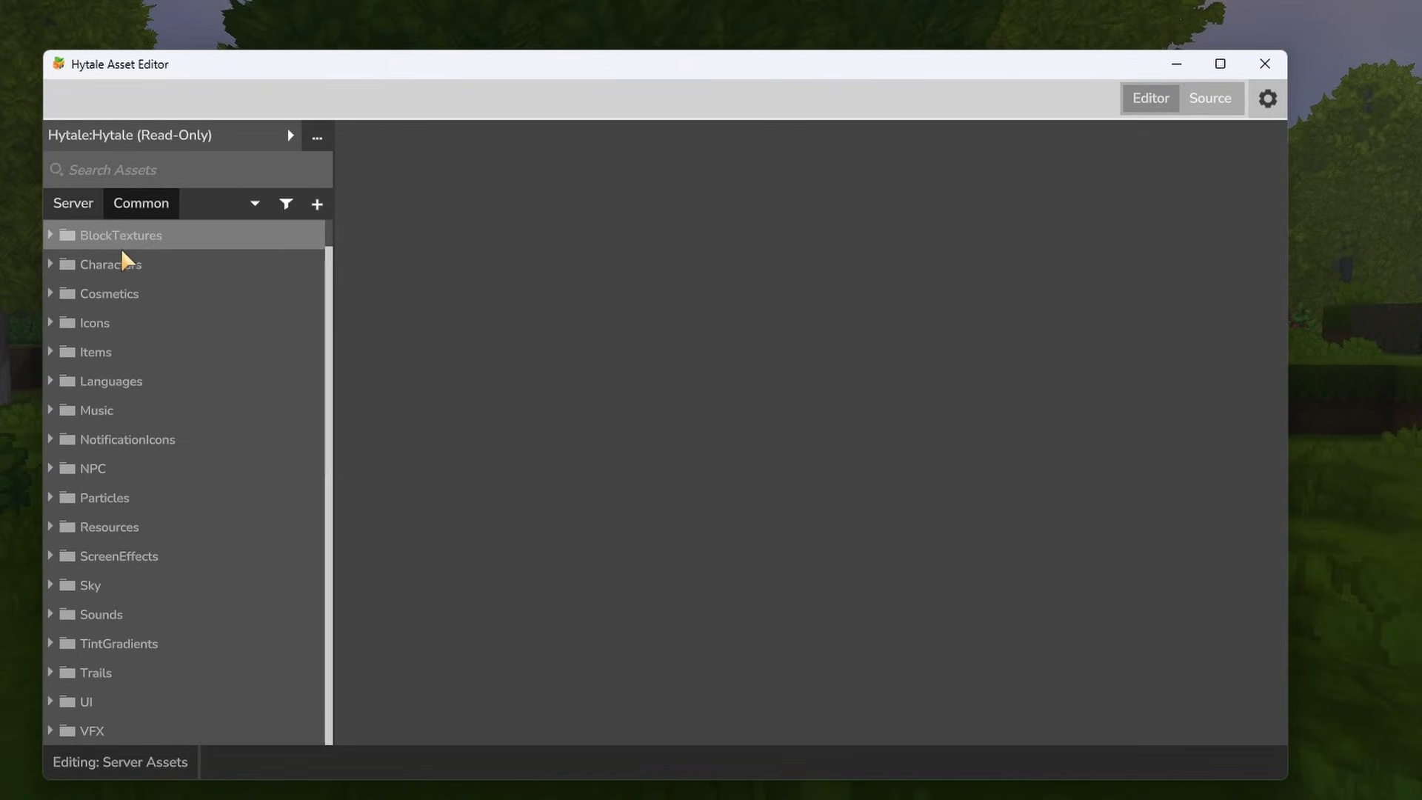
pyautogui.scroll(1, 141, 300)
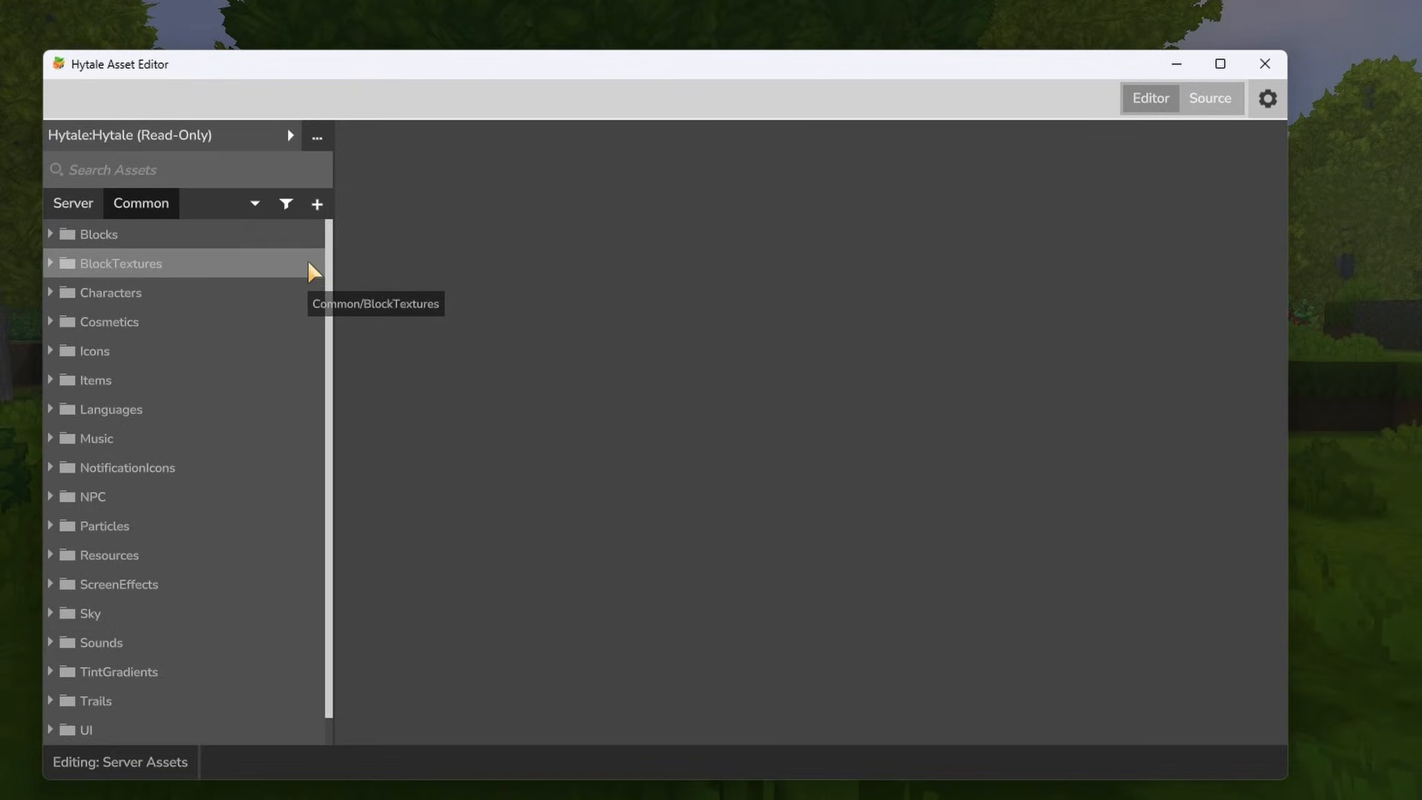
pyautogui.click(74, 204)
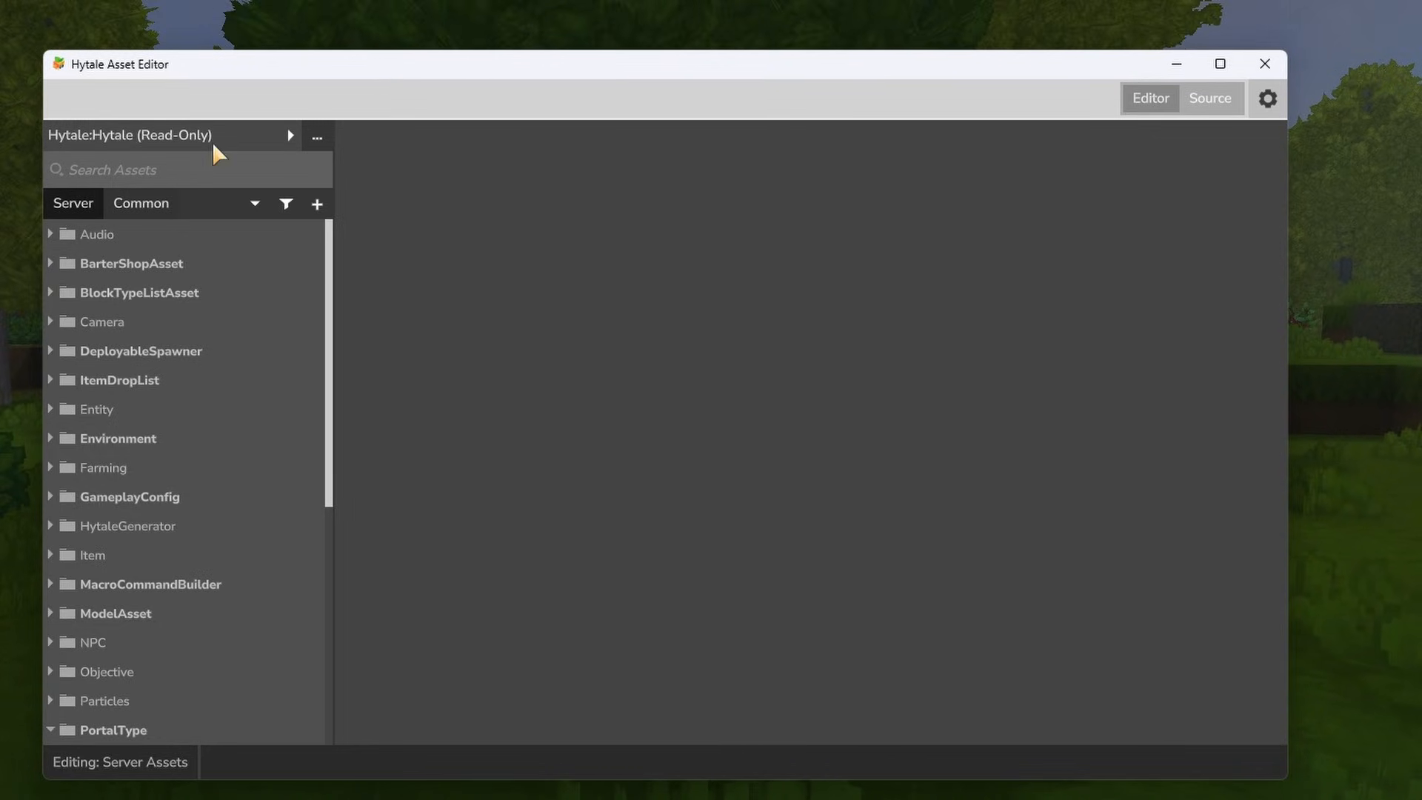
# - Switch the active asset pack to Vivariums:CustomBench, check the list of available packs, and return to the game
pyautogui.click(289, 135)
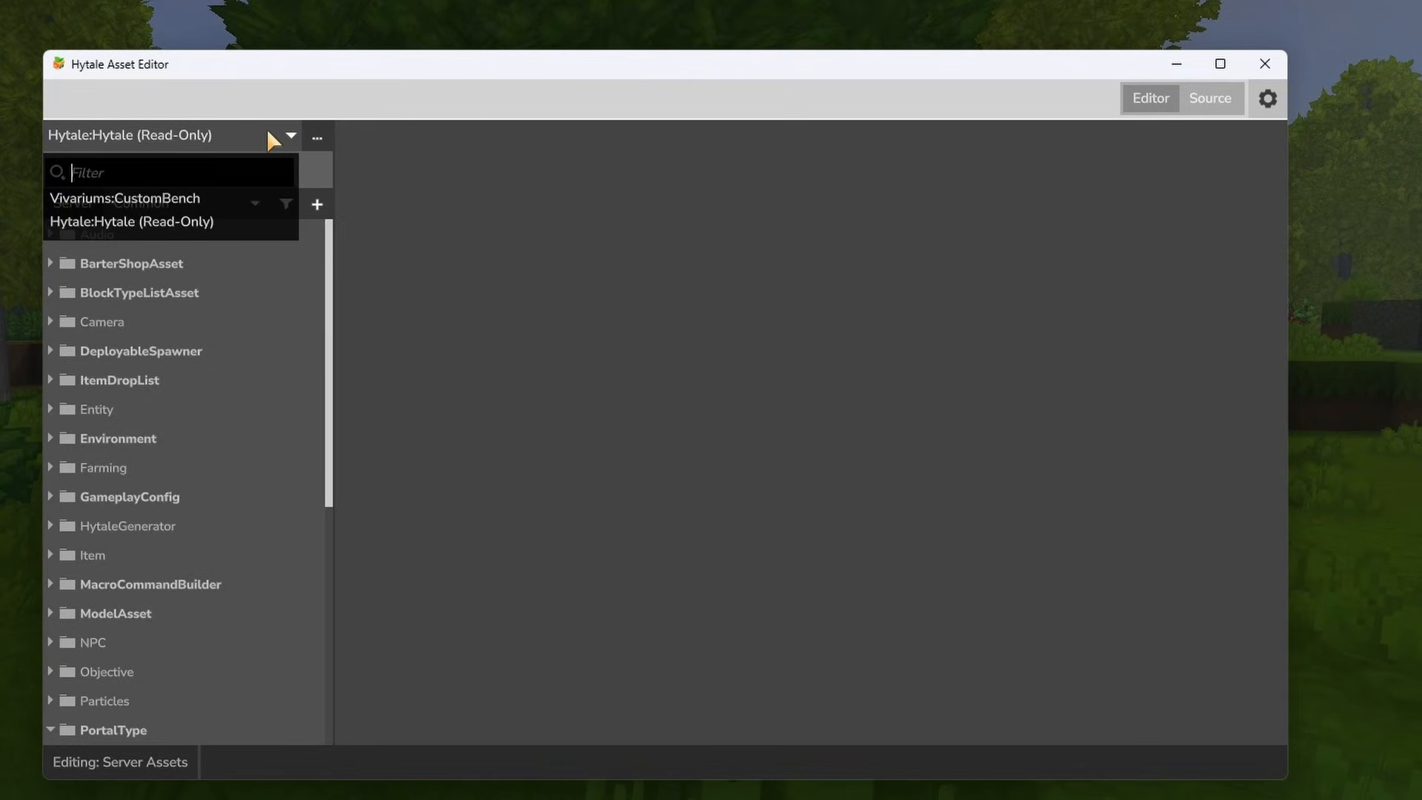
pyautogui.click(159, 198)
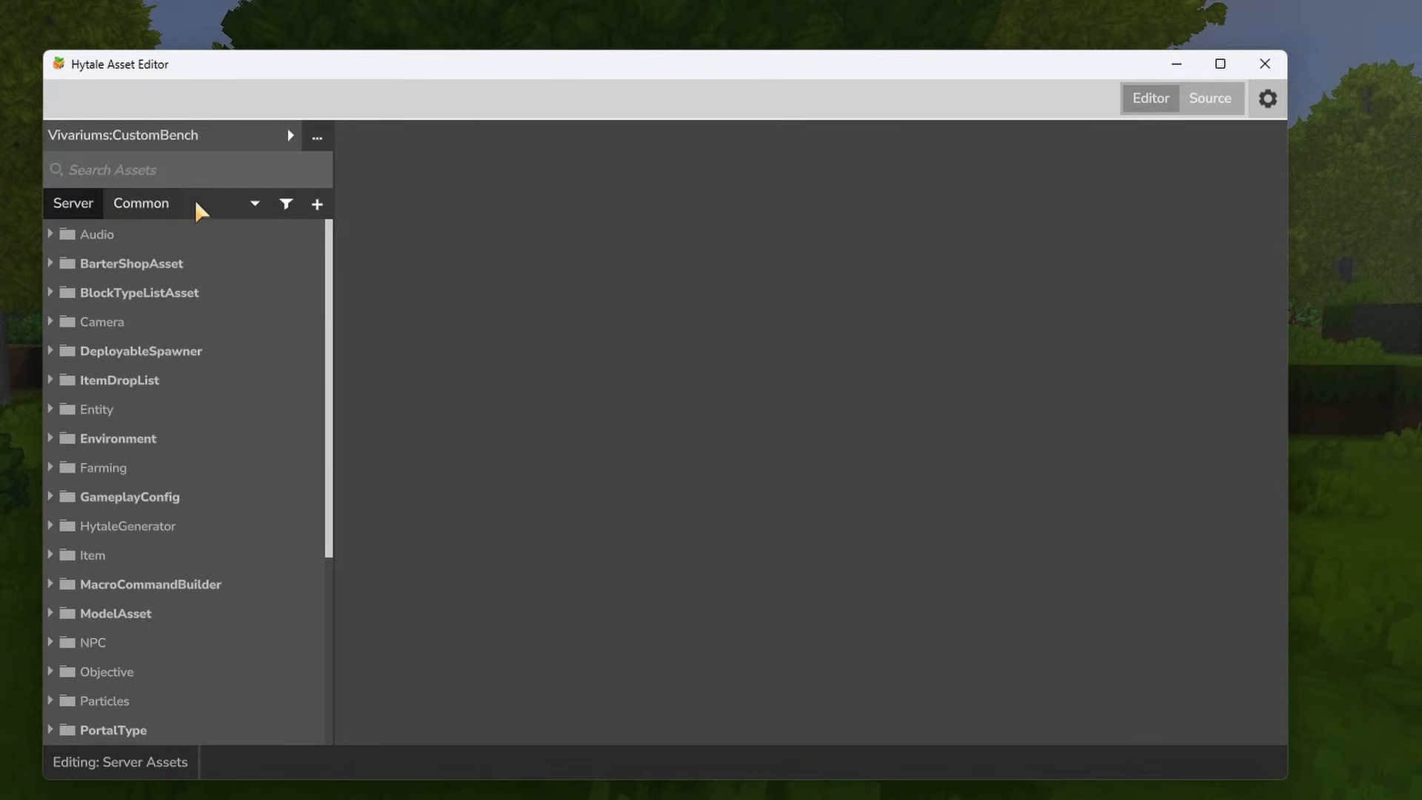
pyautogui.click(248, 135)
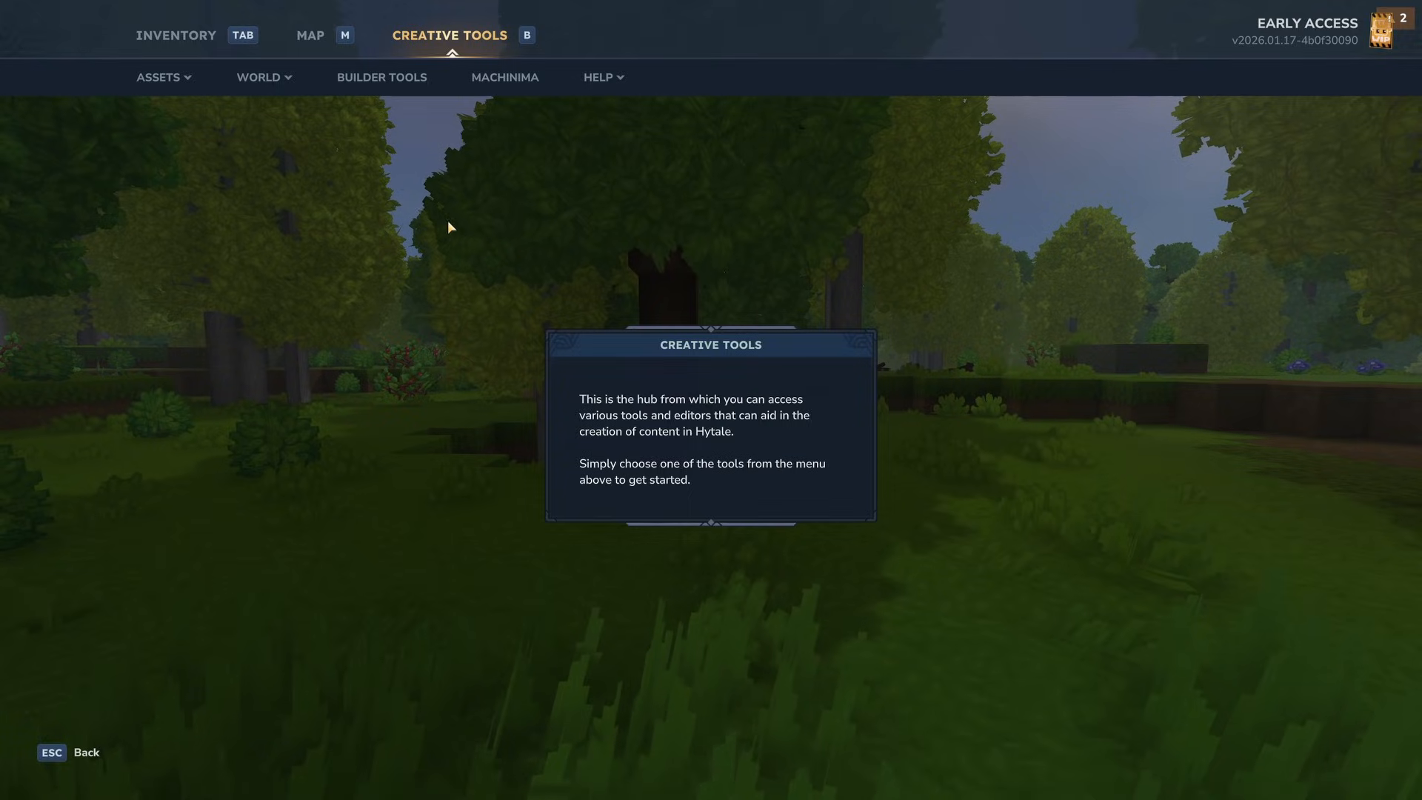
pyautogui.press('Escape')
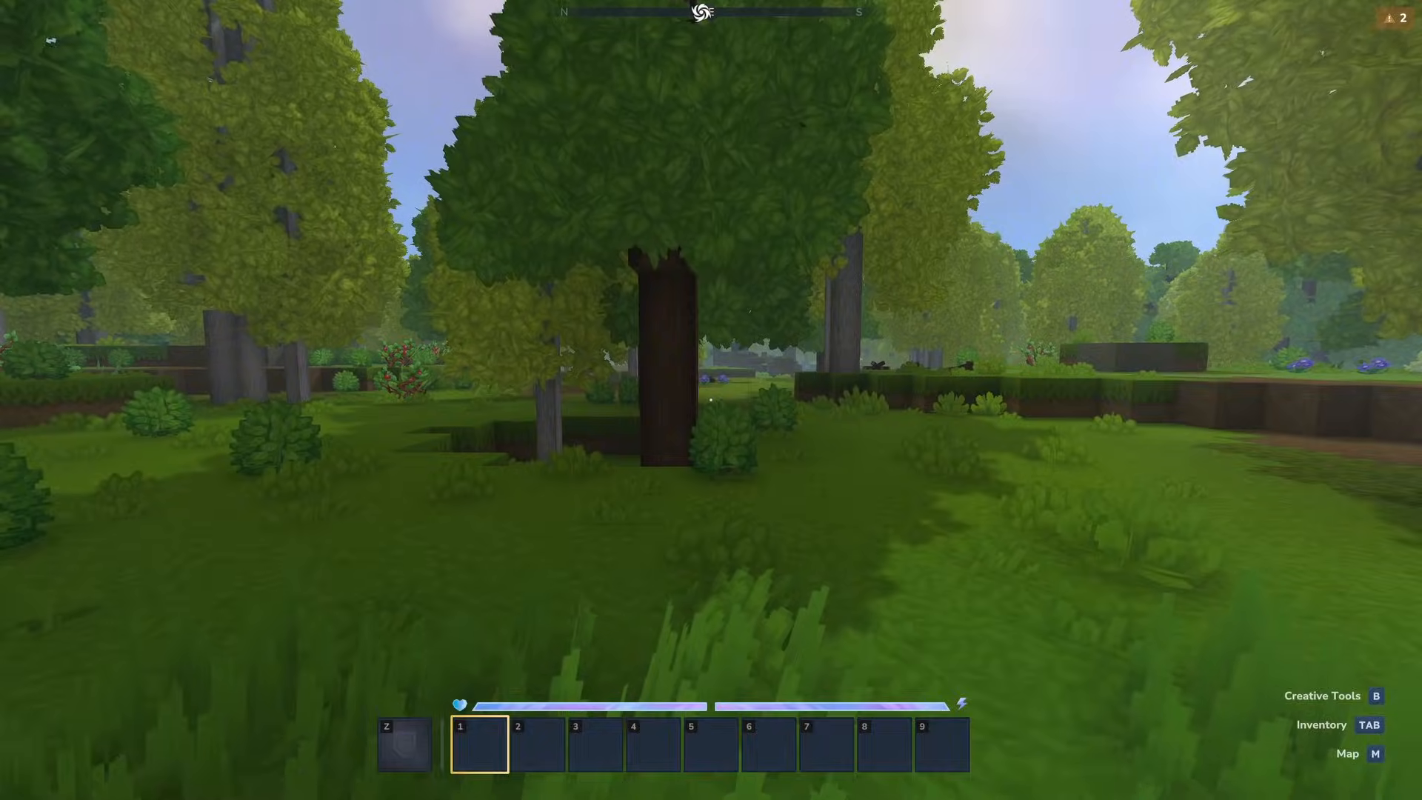
# - Search the creative inventory for bench
pyautogui.press('Tab')
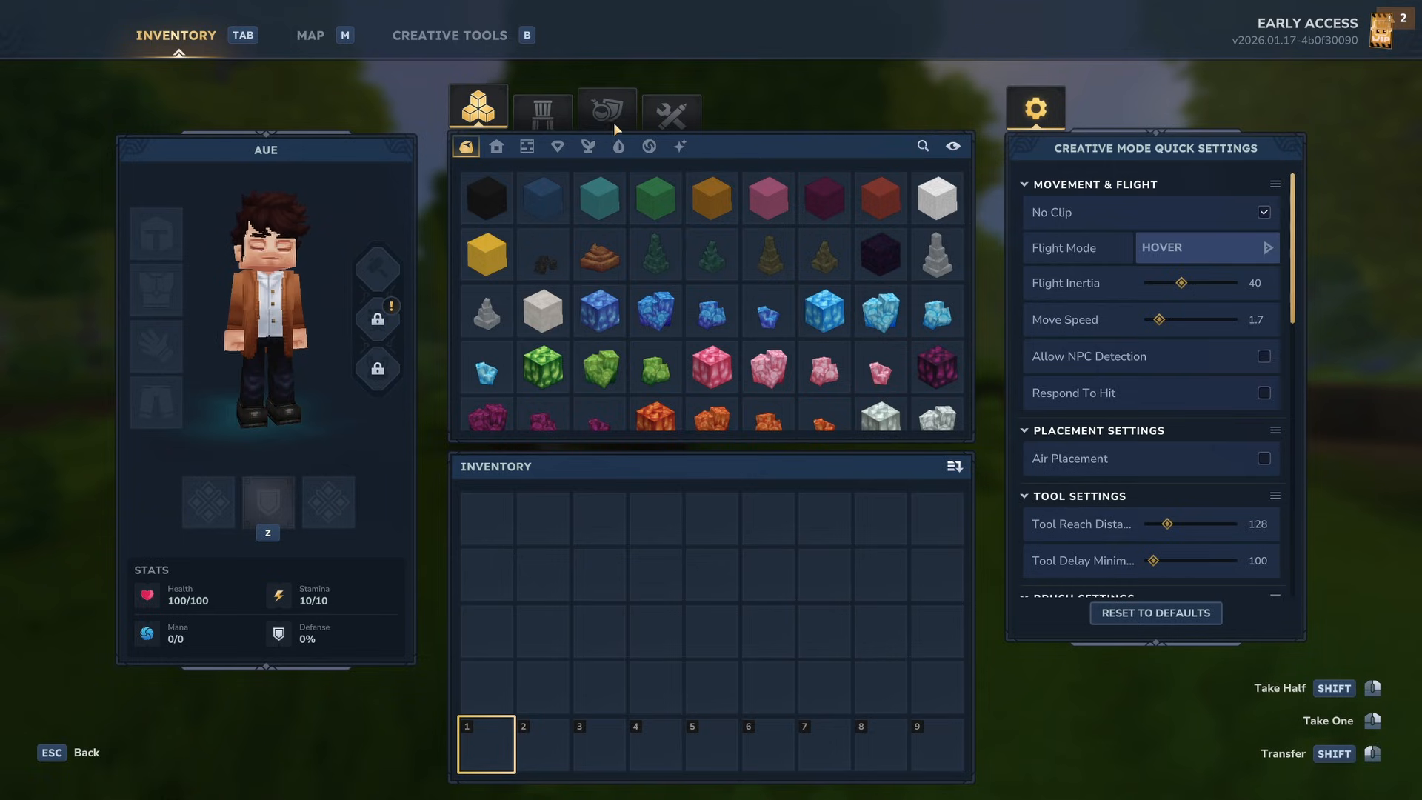
pyautogui.click(923, 146)
pyautogui.write('bench')
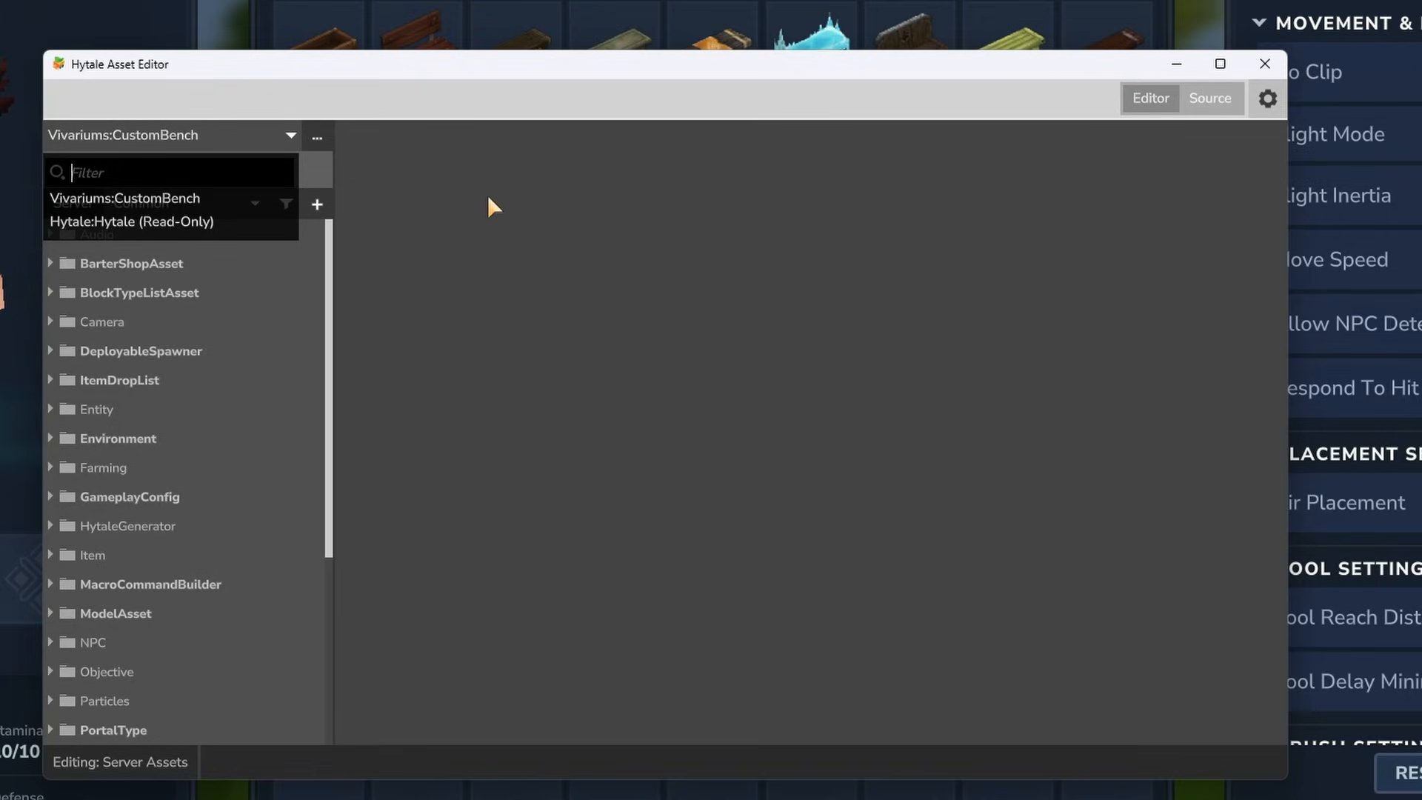
# - In the Asset Editor, switch to the Hytale:Hytale pack, search its assets for bench_arcan, and open the Bench_Arcane item
pyautogui.click(489, 159)
pyautogui.click(251, 140)
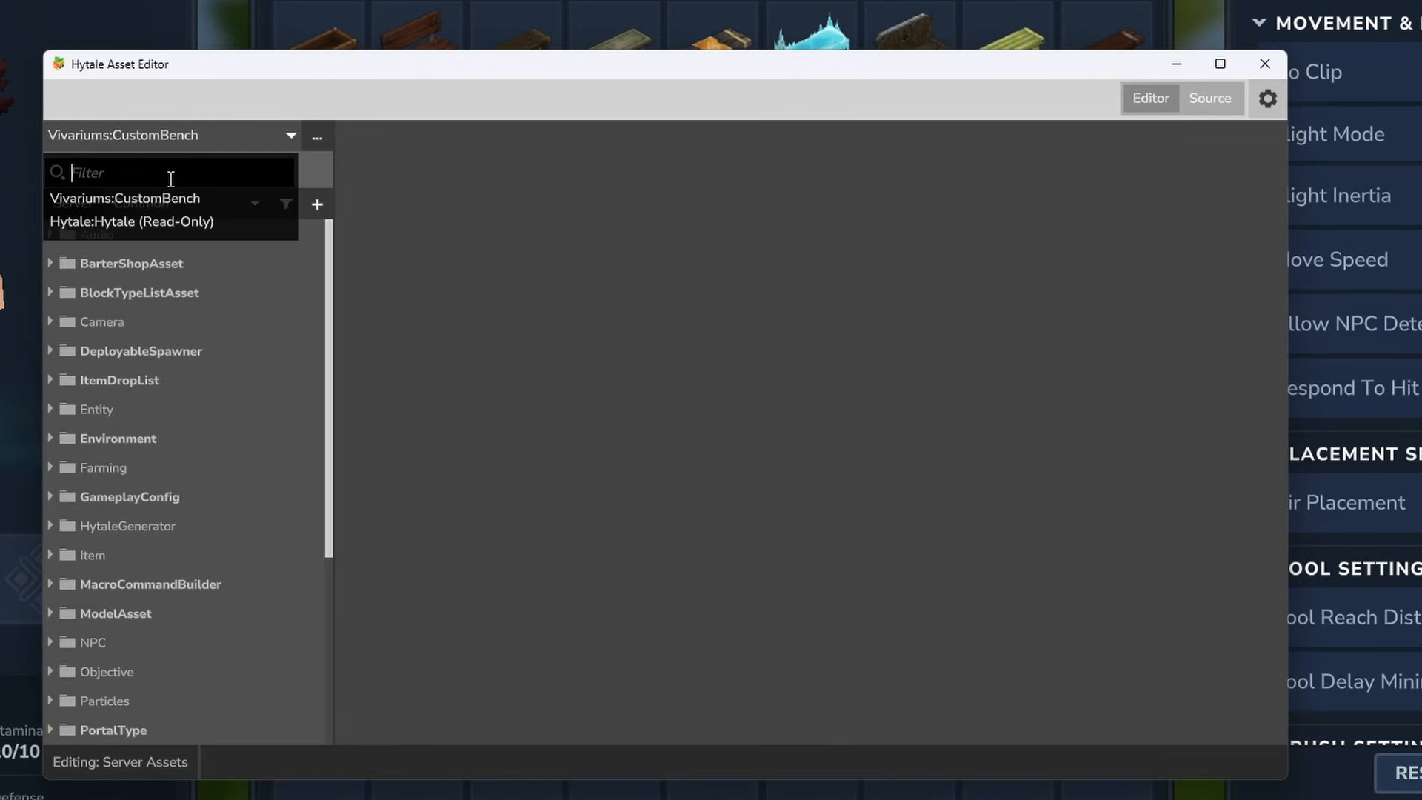
pyautogui.click(105, 222)
pyautogui.click(154, 172)
pyautogui.write('bench_arcan')
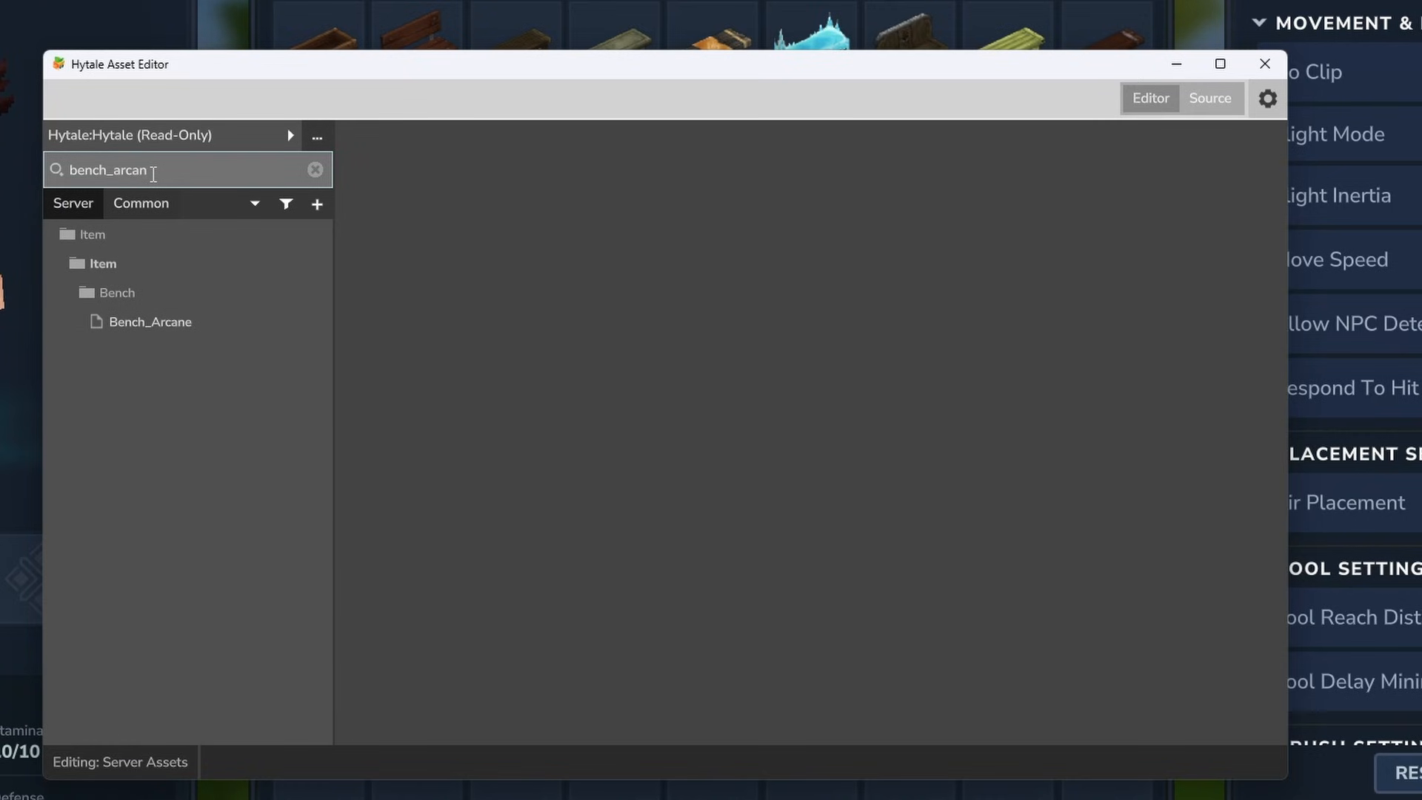
pyautogui.click(219, 320)
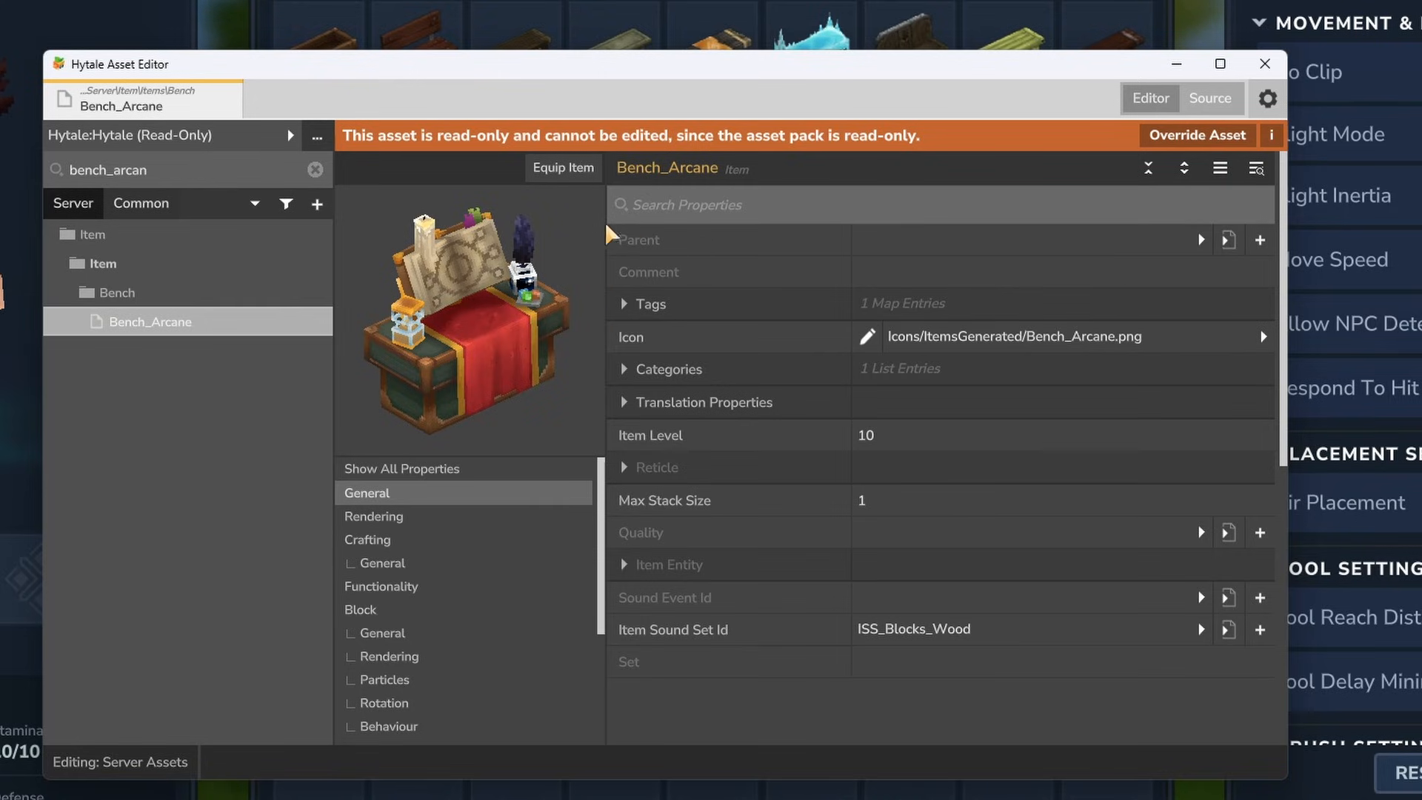
# - Switch to the Vivariums:CustomBench pack and start a new item asset under Server/Item/Items with the unique ID Bench_Vivarium
pyautogui.click(290, 135)
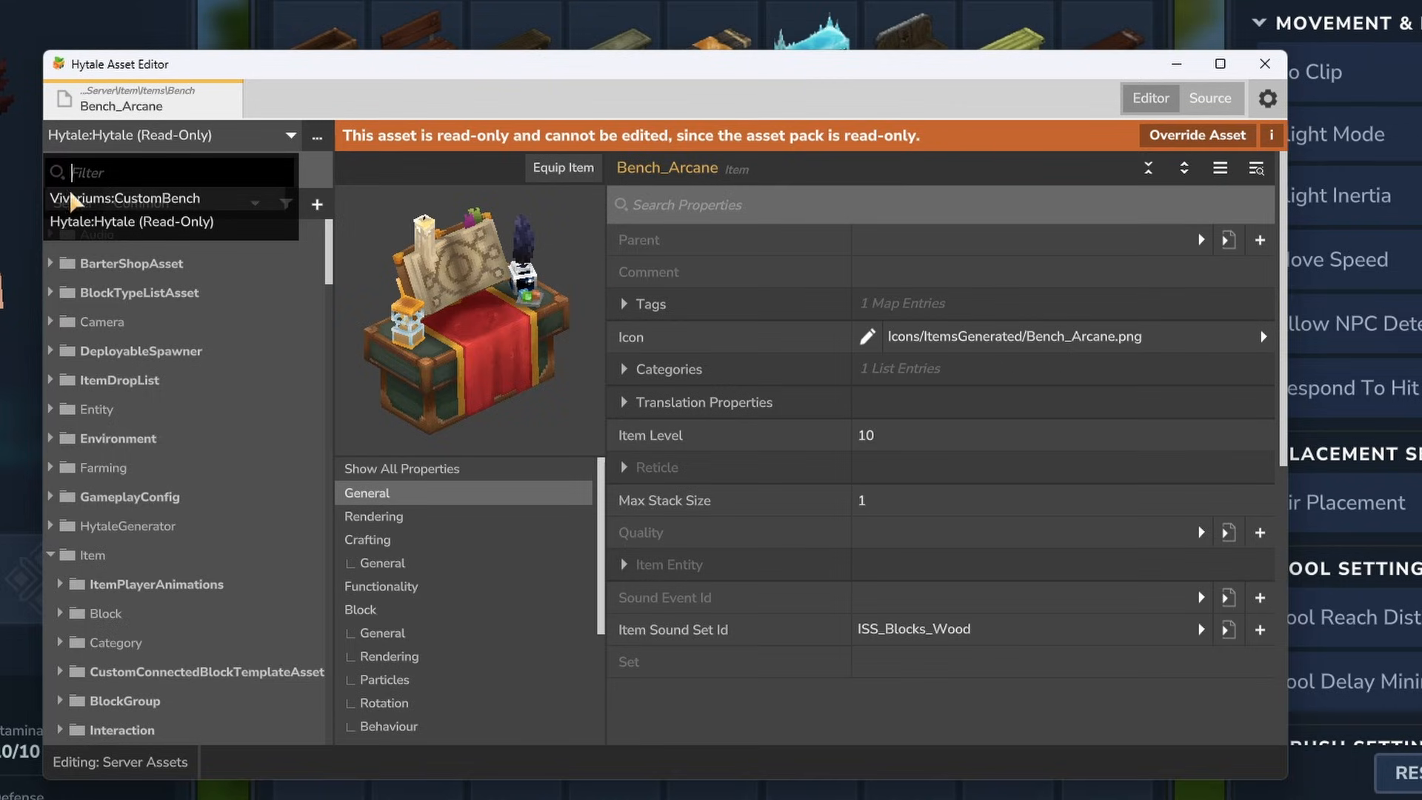
pyautogui.click(151, 199)
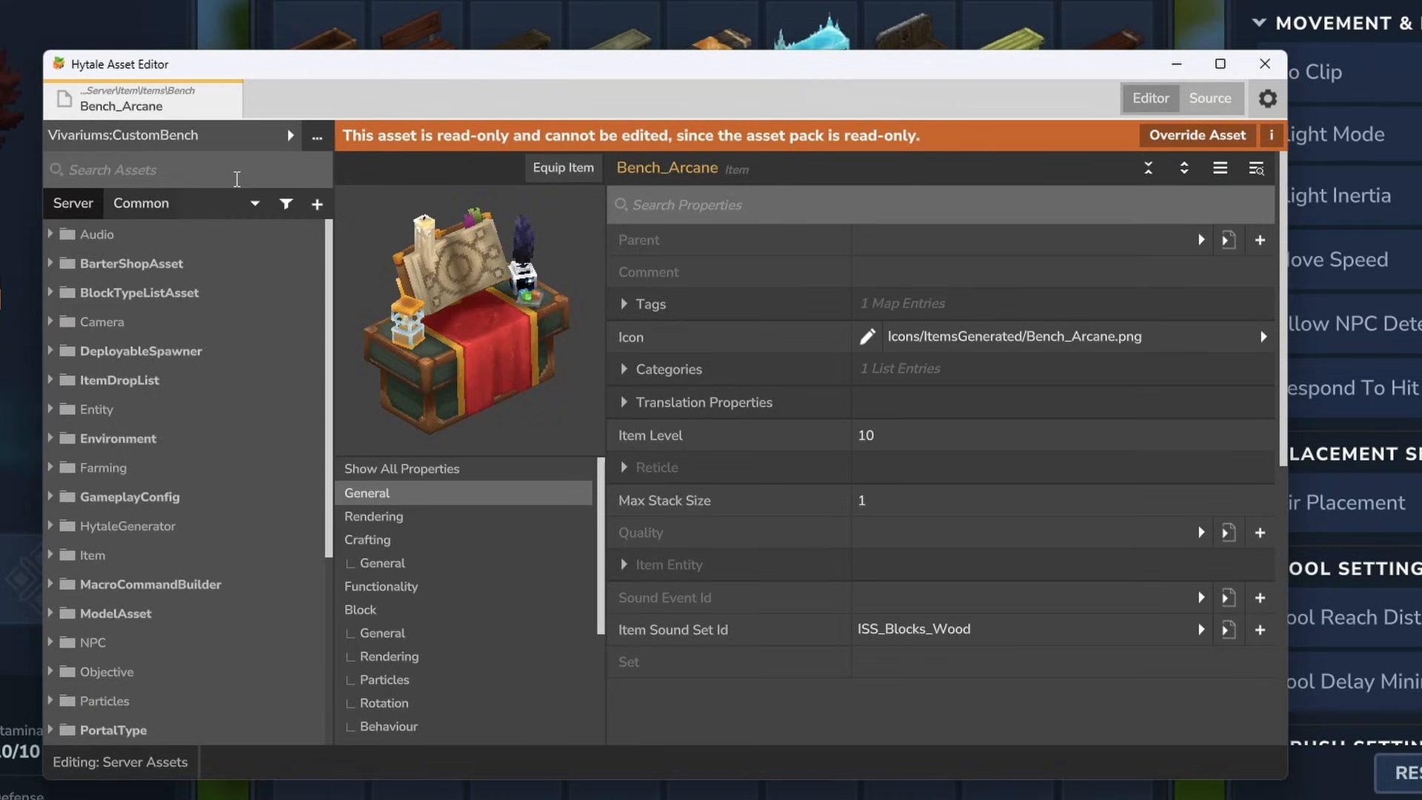
pyautogui.scroll(-3, 111, 281)
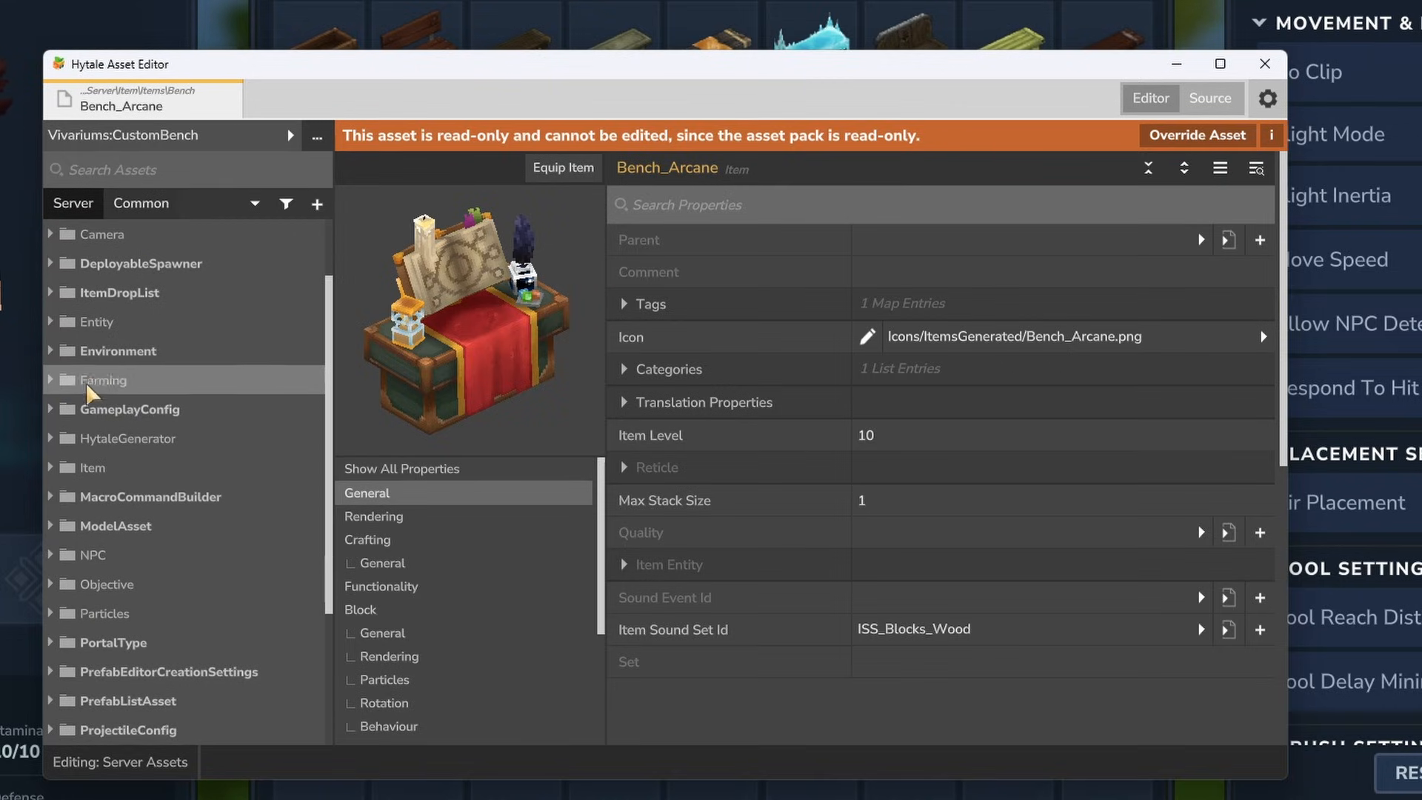
pyautogui.click(89, 468)
pyautogui.scroll(-2, 89, 468)
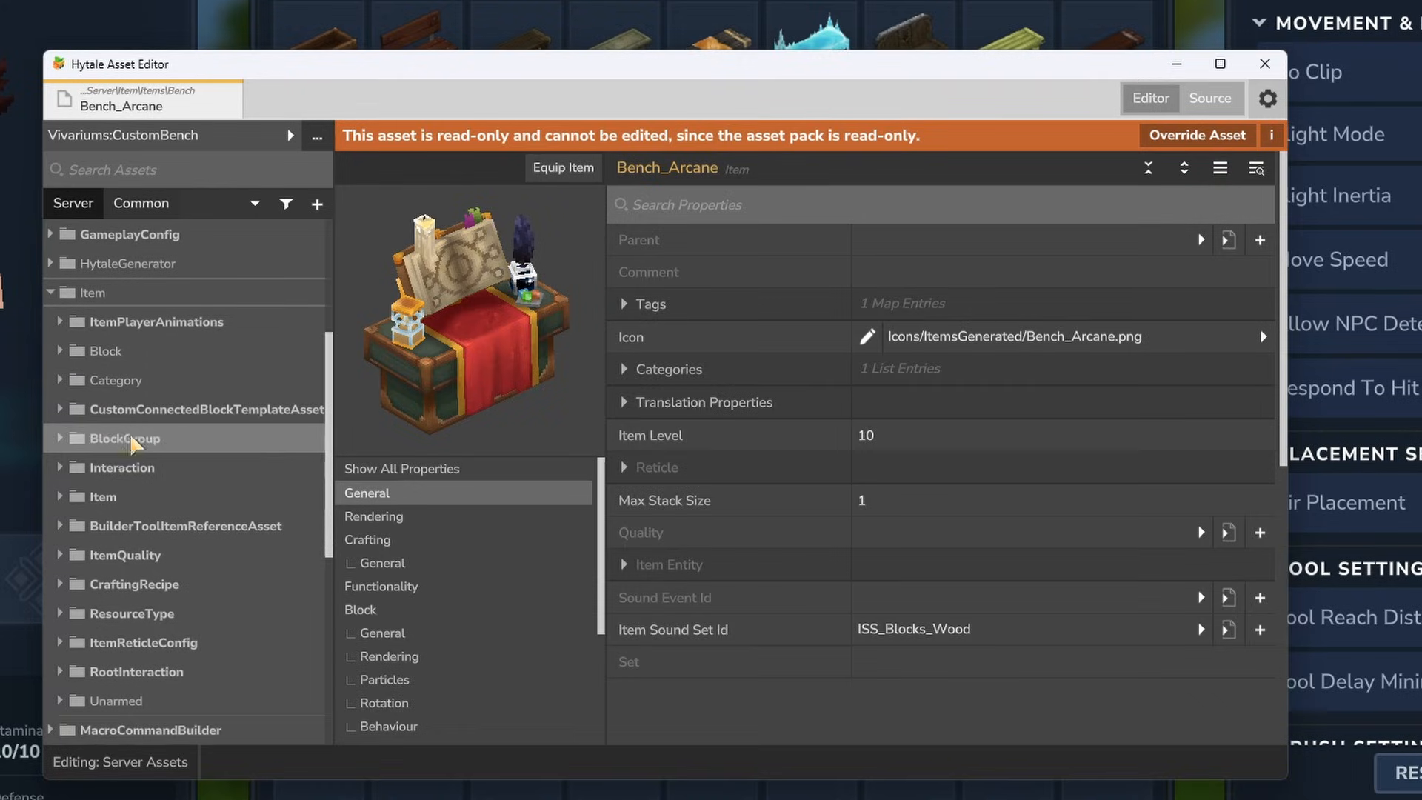
pyautogui.click(68, 498)
pyautogui.rightClick(113, 498)
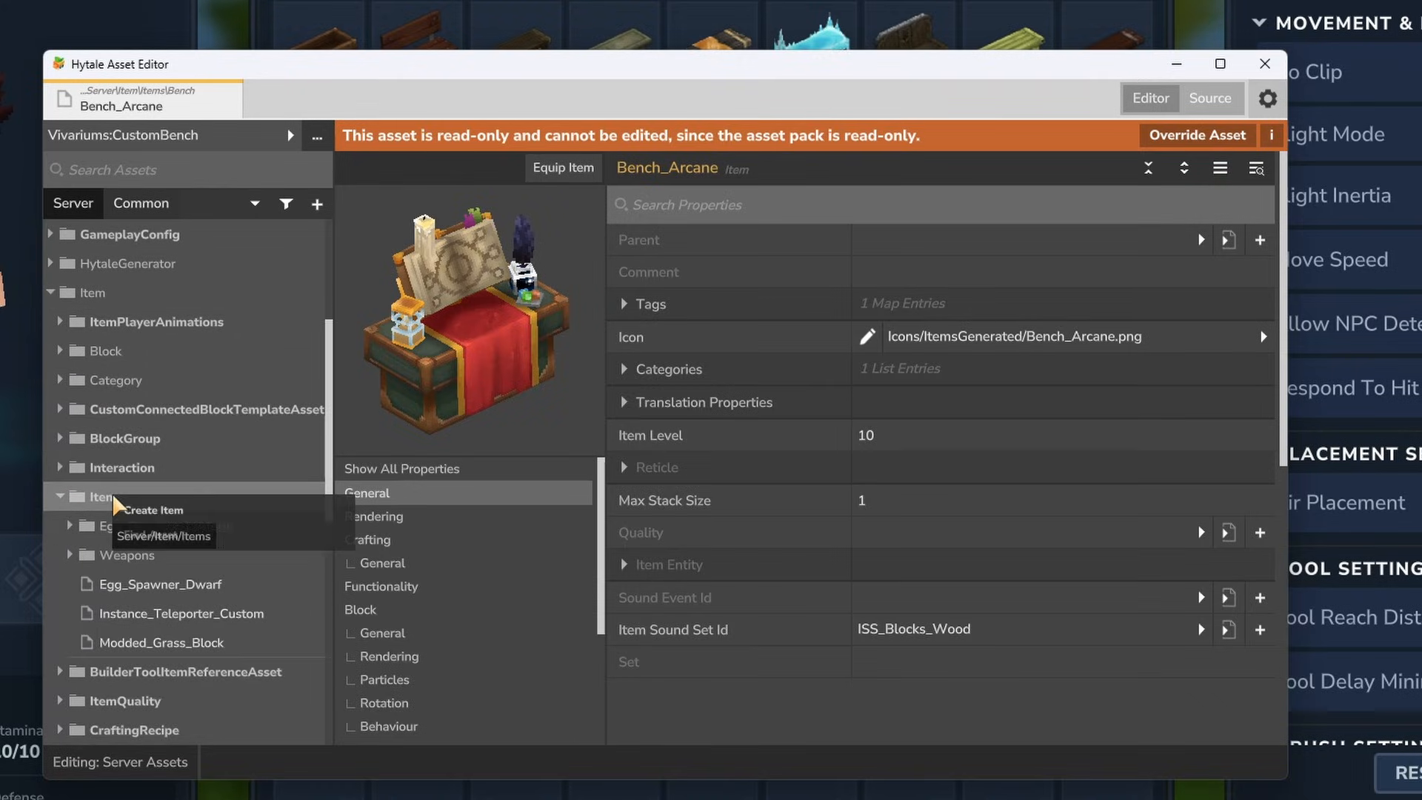
pyautogui.click(182, 511)
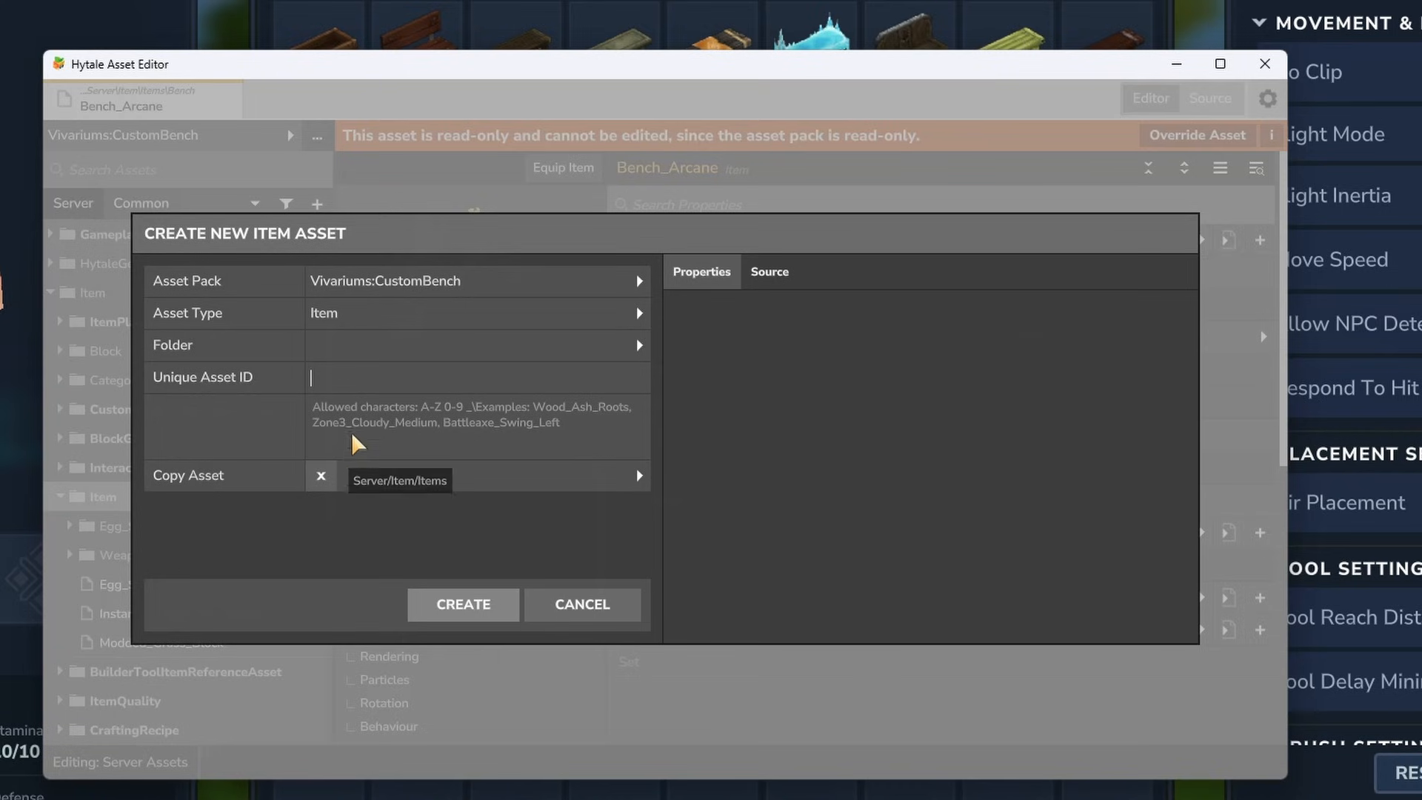
pyautogui.write('Bench_Vivarium')
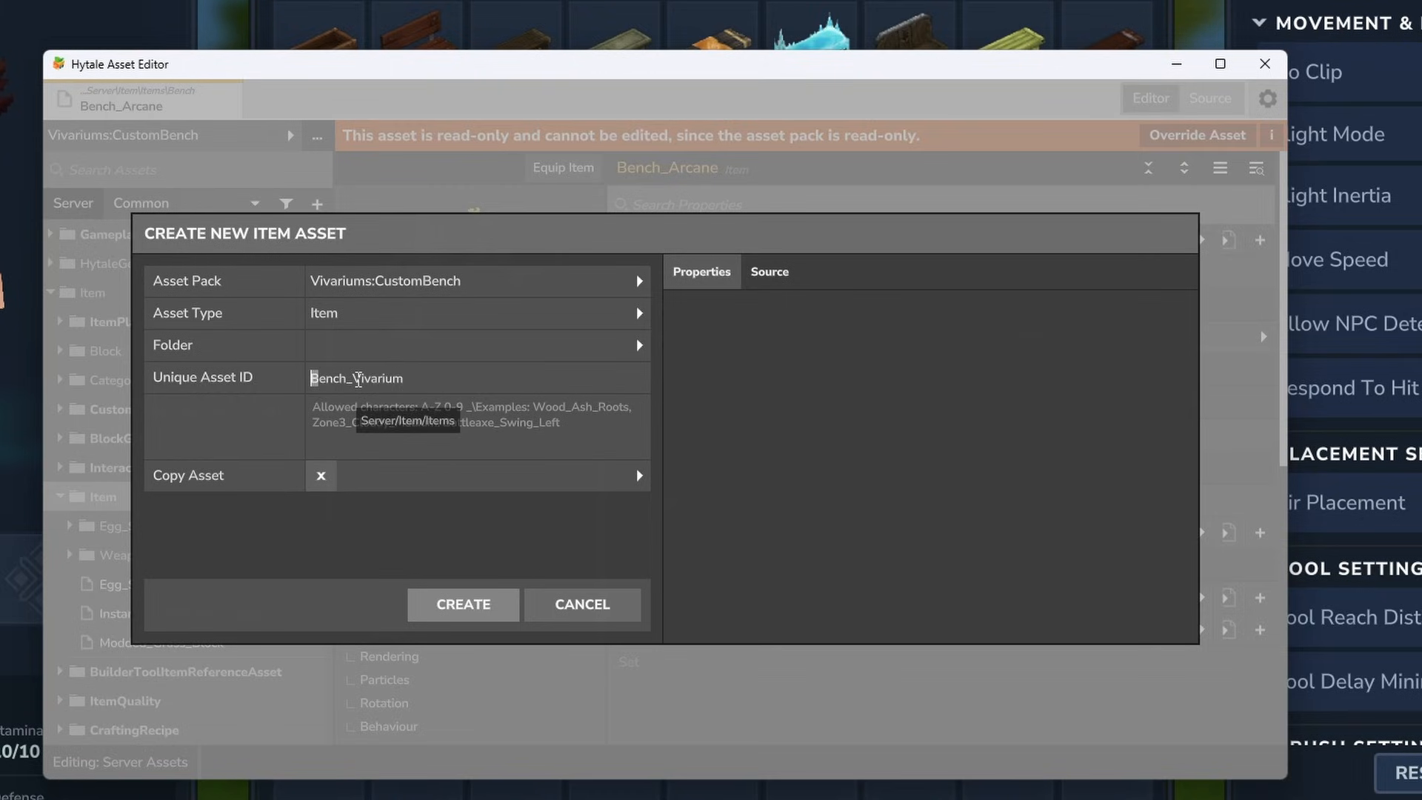
pyautogui.click(351, 378)
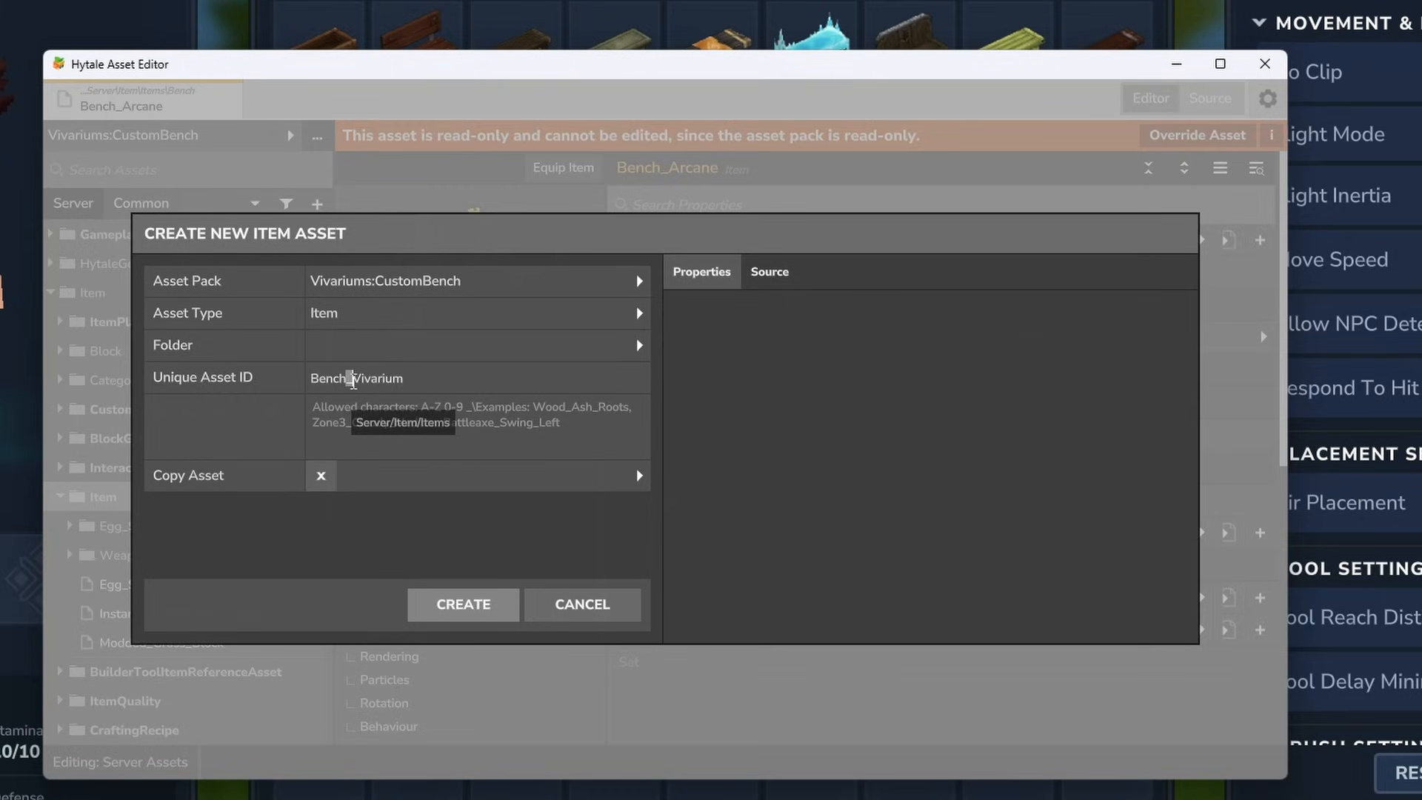
# - Create a folder named Benches and select it as the new asset's folder
pyautogui.click(640, 346)
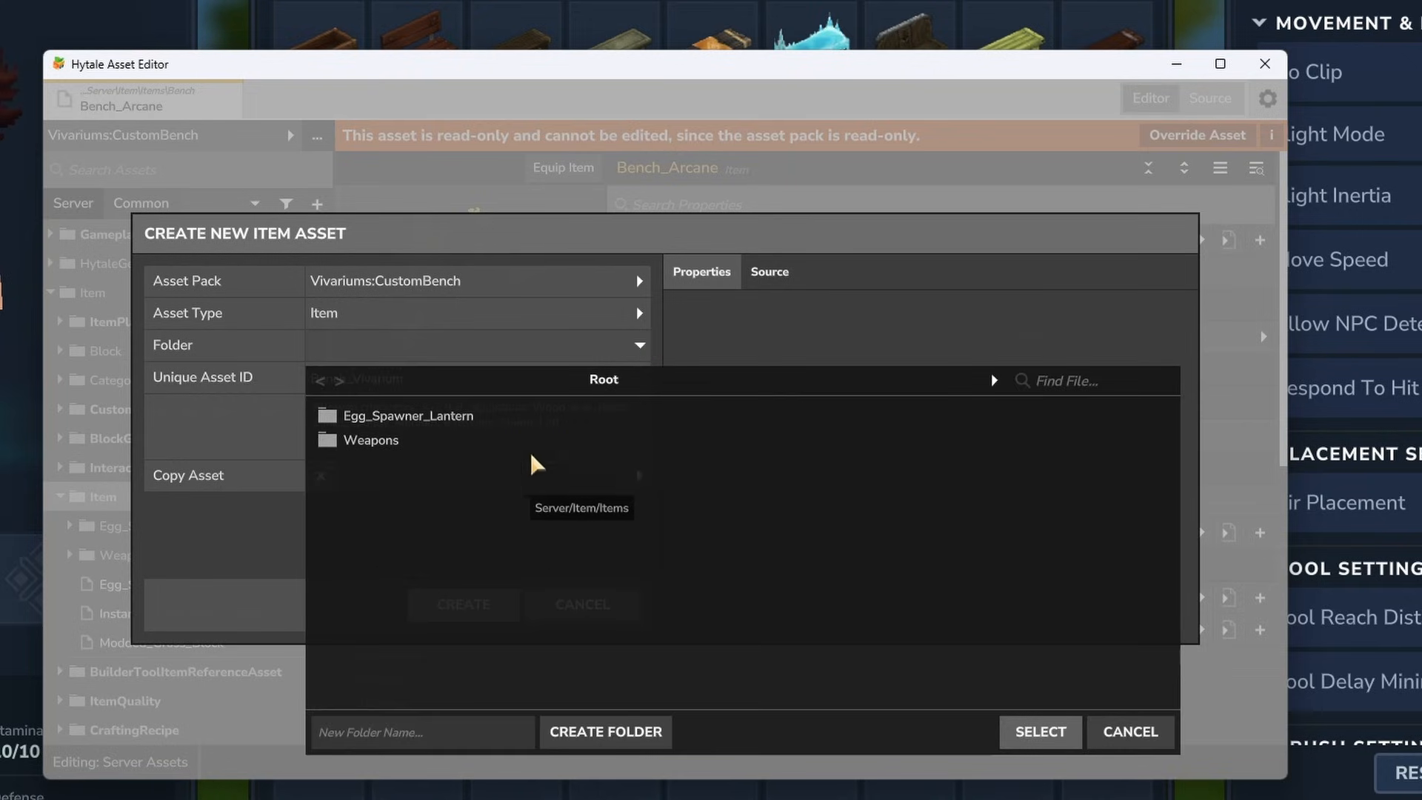
pyautogui.click(486, 728)
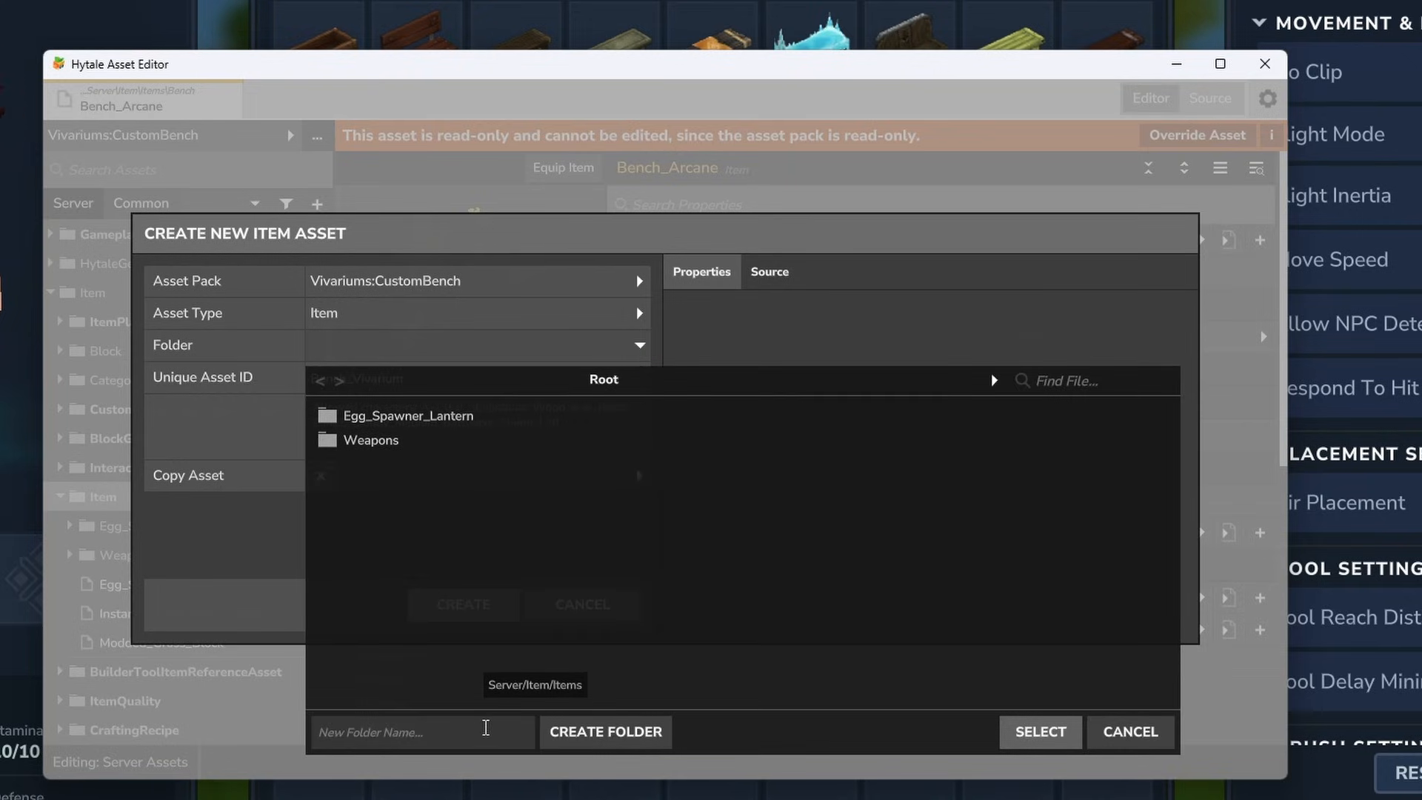
pyautogui.write('Benches')
pyautogui.click(616, 733)
pyautogui.click(340, 415)
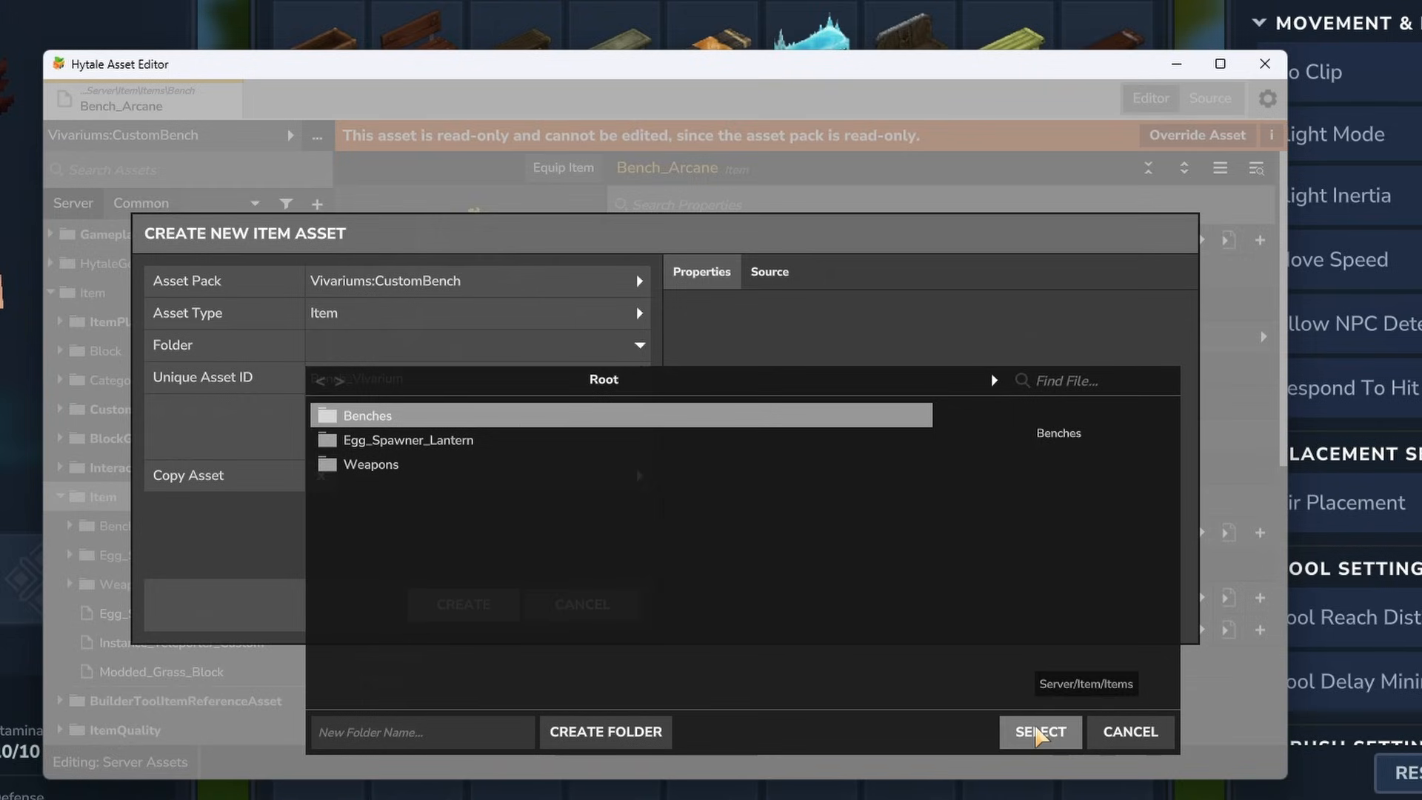
pyautogui.click(1041, 731)
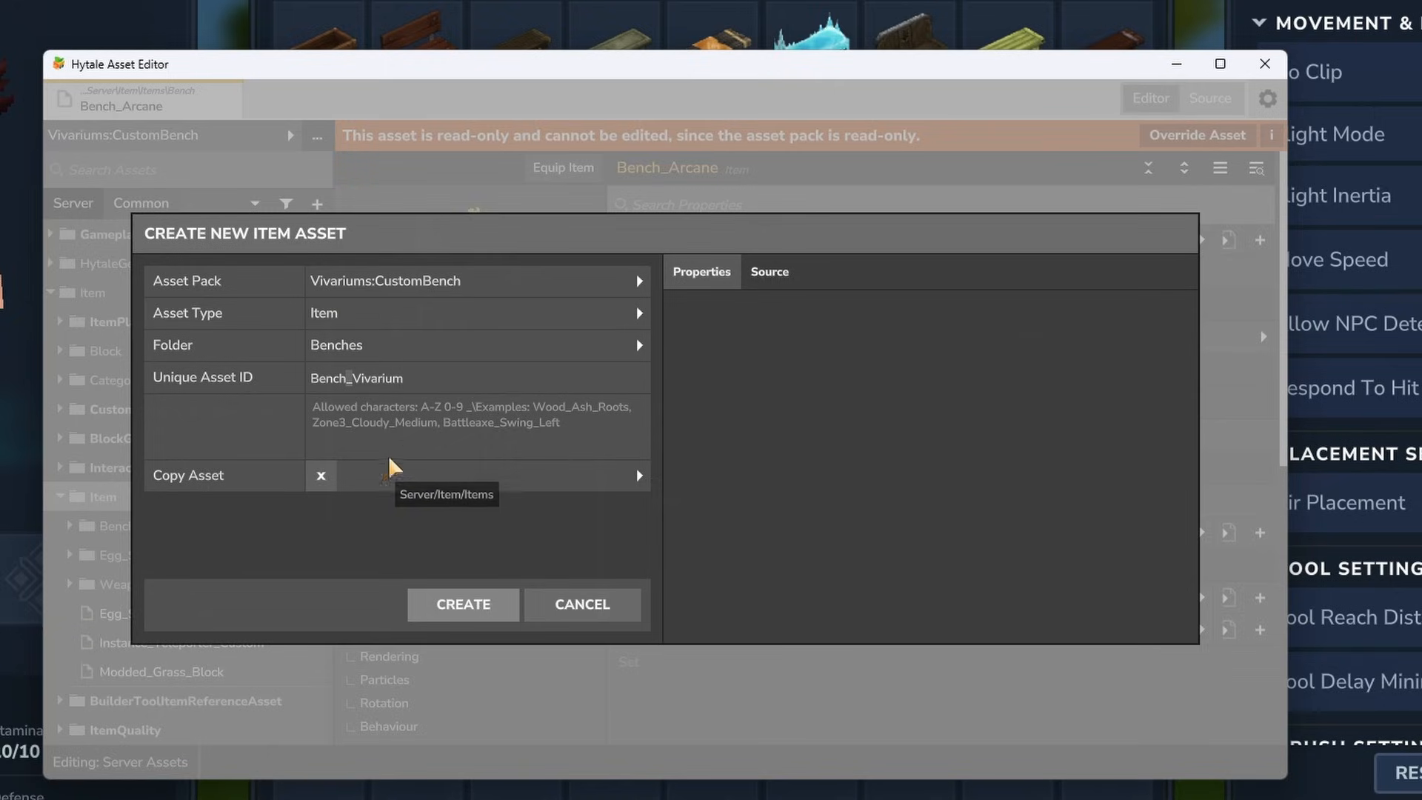
# - Set Bench_Arcane from the Hytale:Hytale pack as the asset to copy, and create the Bench_Vivarium item
pyautogui.click(636, 476)
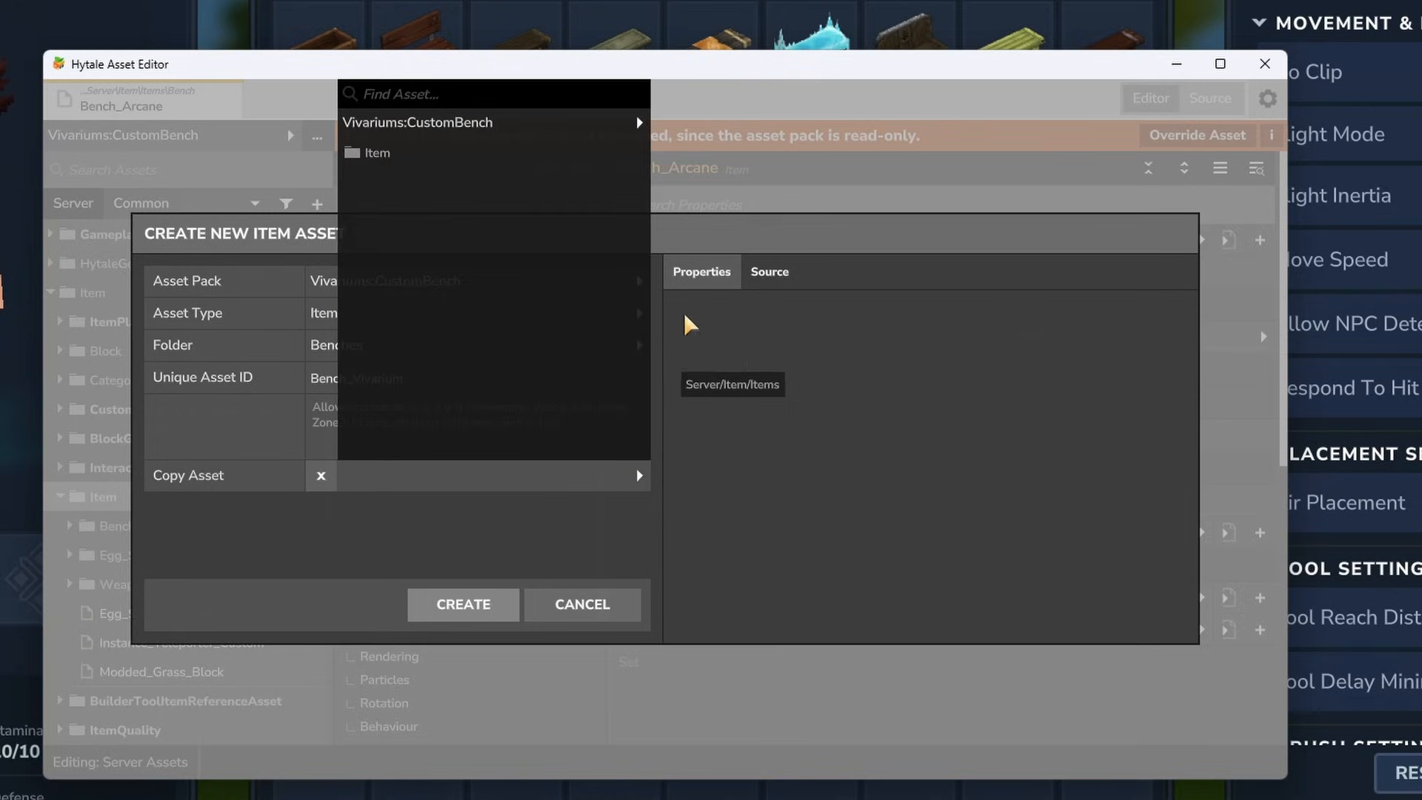
pyautogui.click(622, 122)
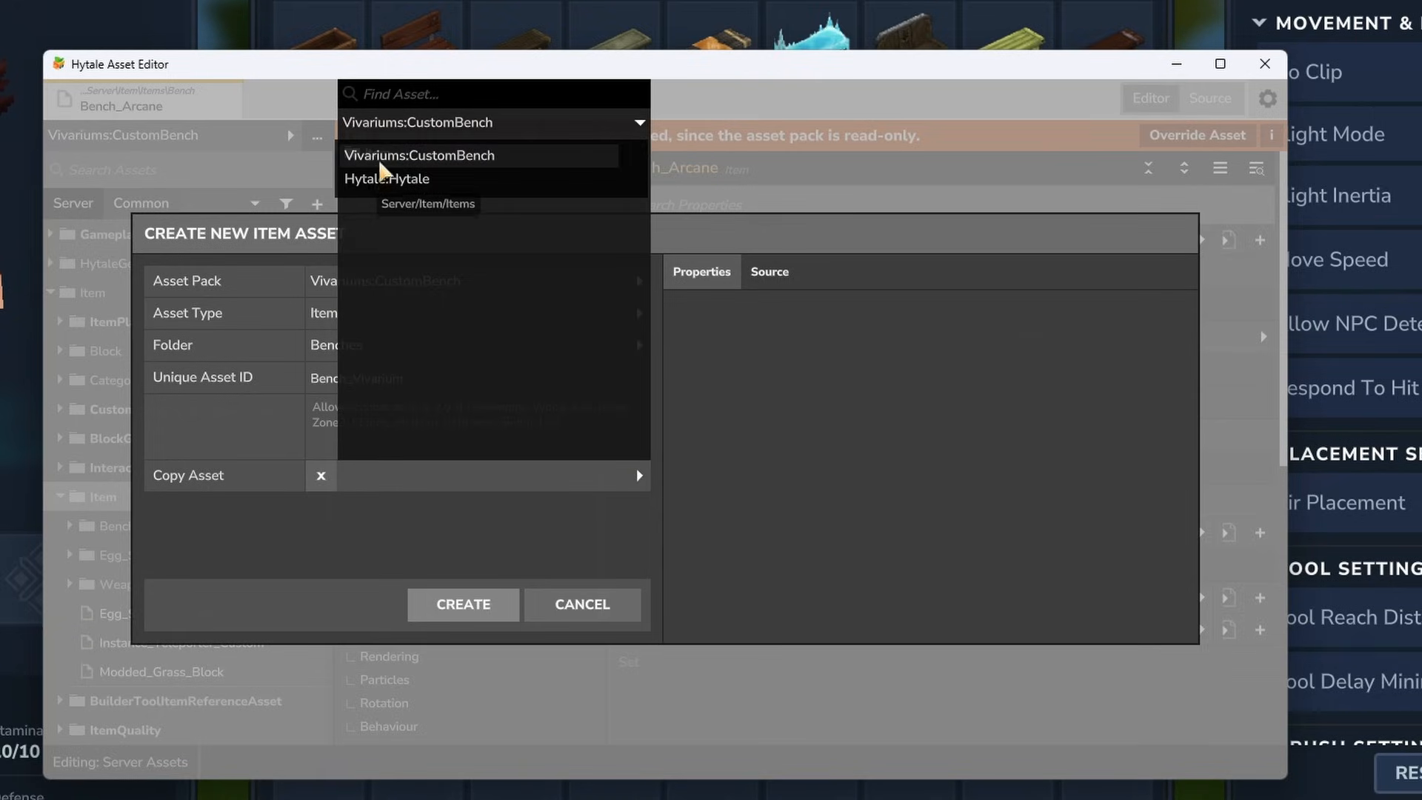
pyautogui.click(375, 183)
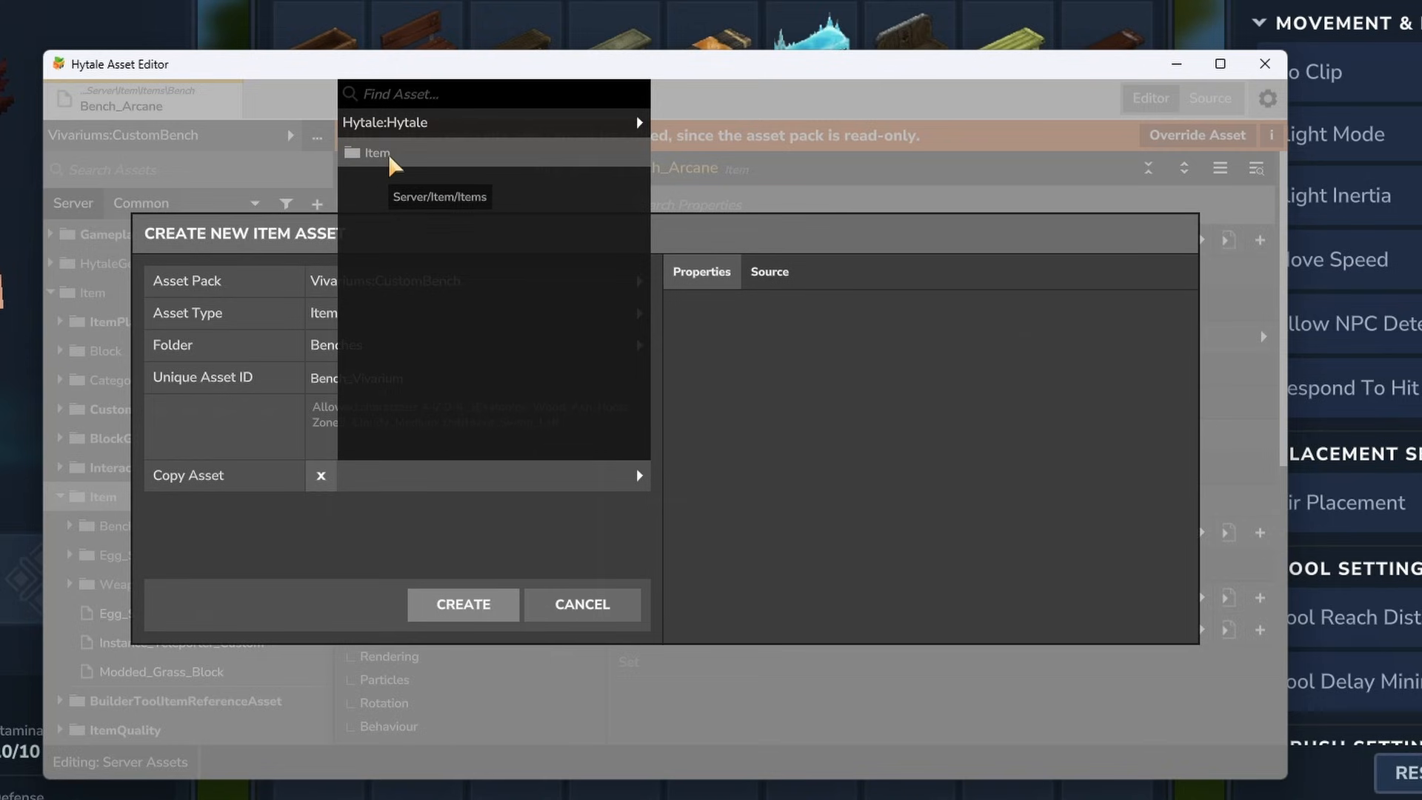
pyautogui.write('Bench_Arc')
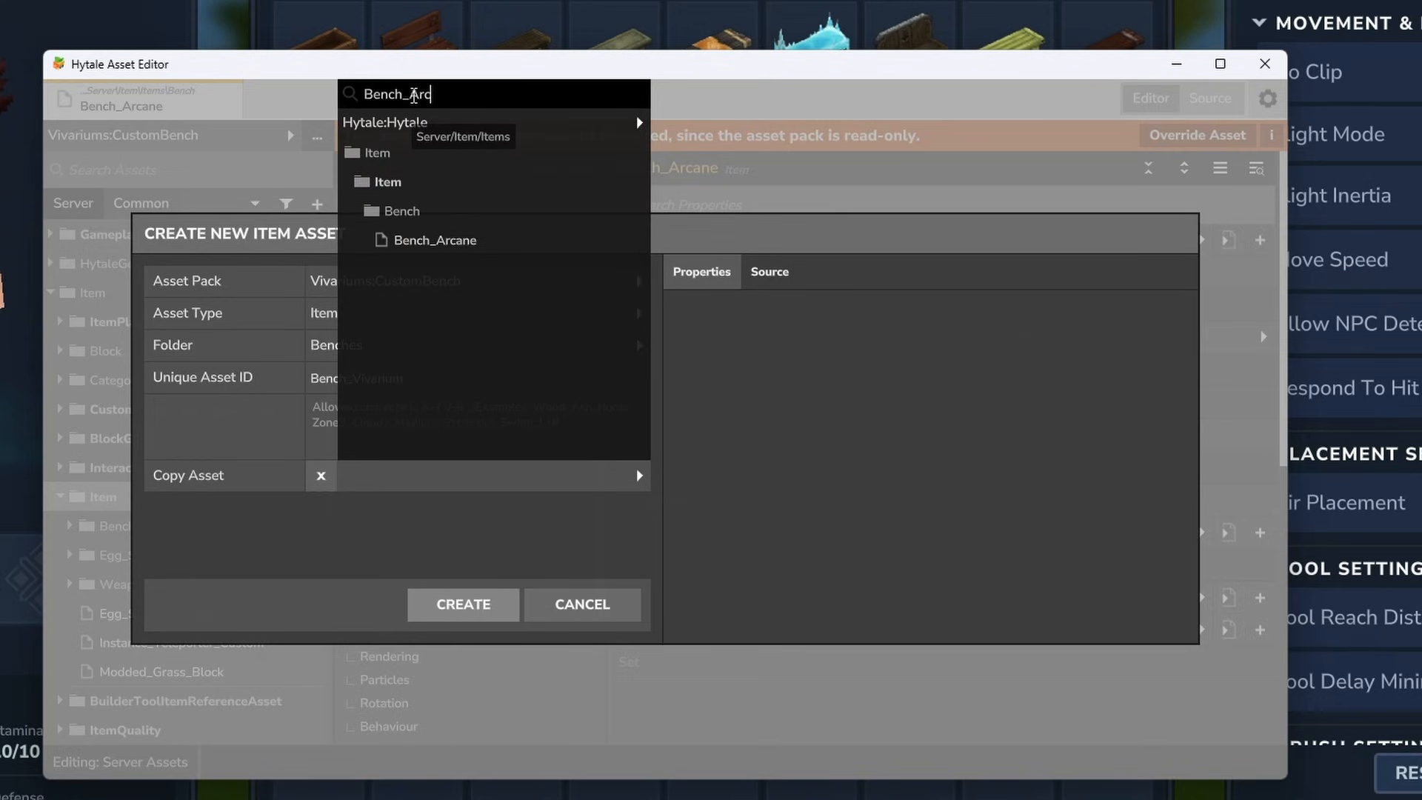
pyautogui.click(435, 240)
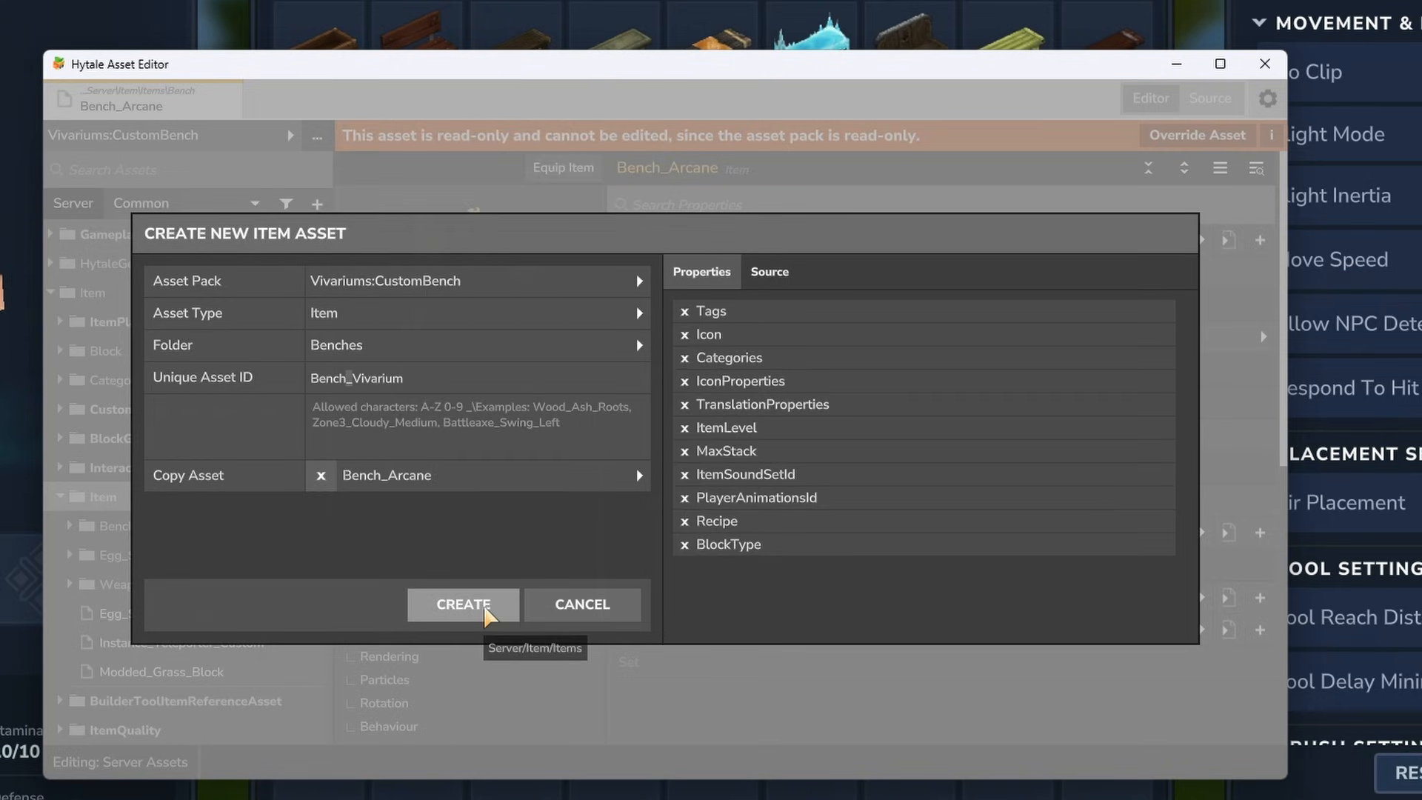
pyautogui.click(485, 612)
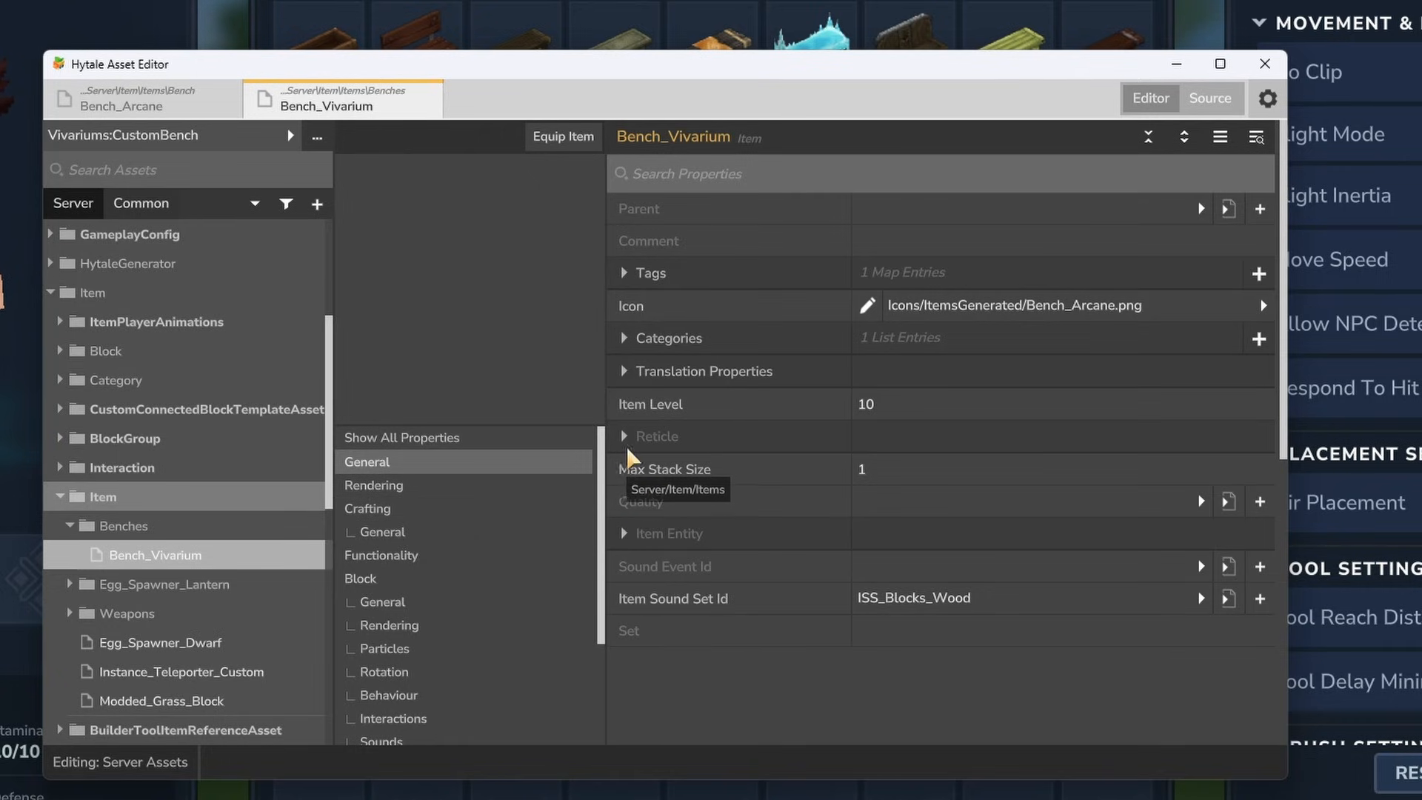
# - Show all of Bench_Vivarium's properties and expand its Recipe down to the Input list
pyautogui.click(471, 440)
pyautogui.scroll(-3, 768, 430)
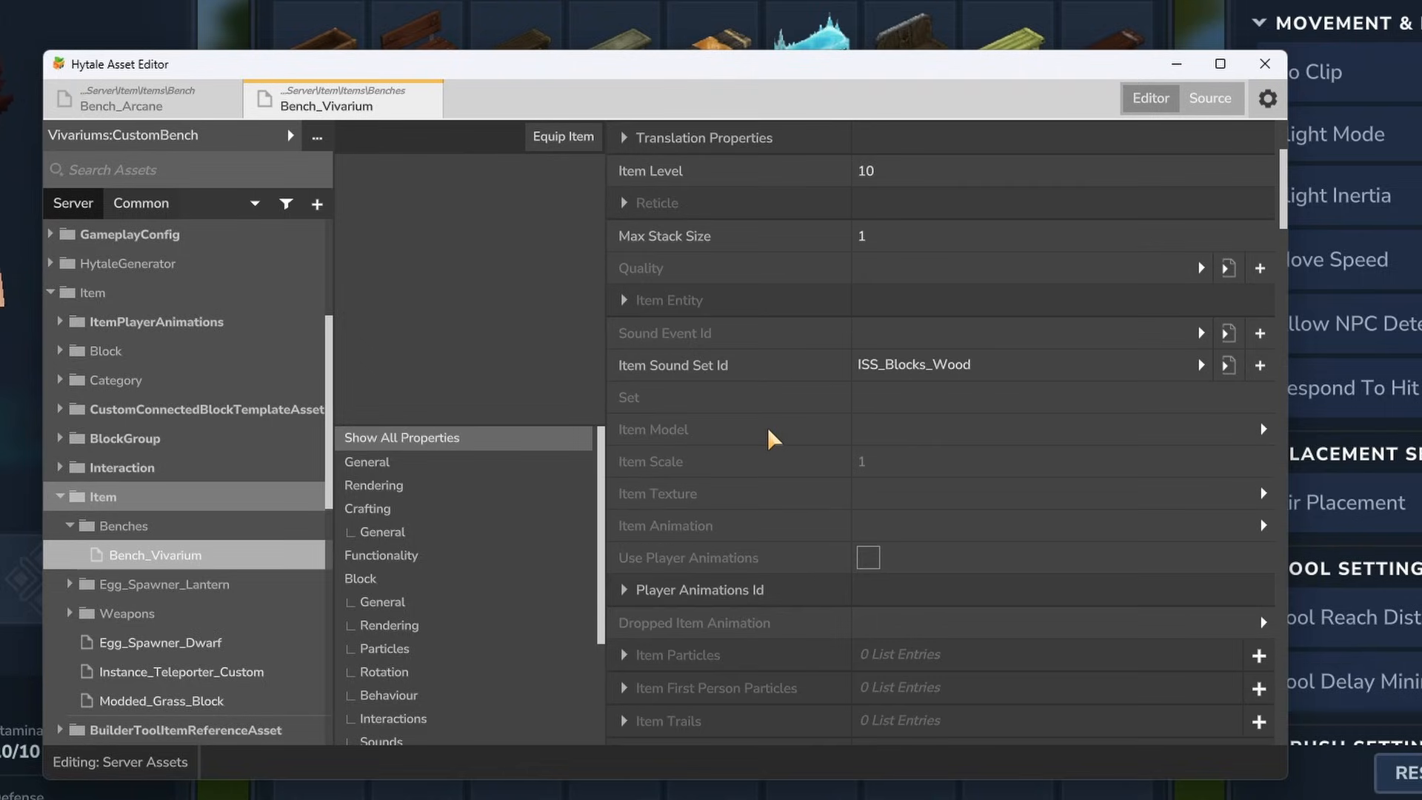
pyautogui.scroll(-5, 769, 438)
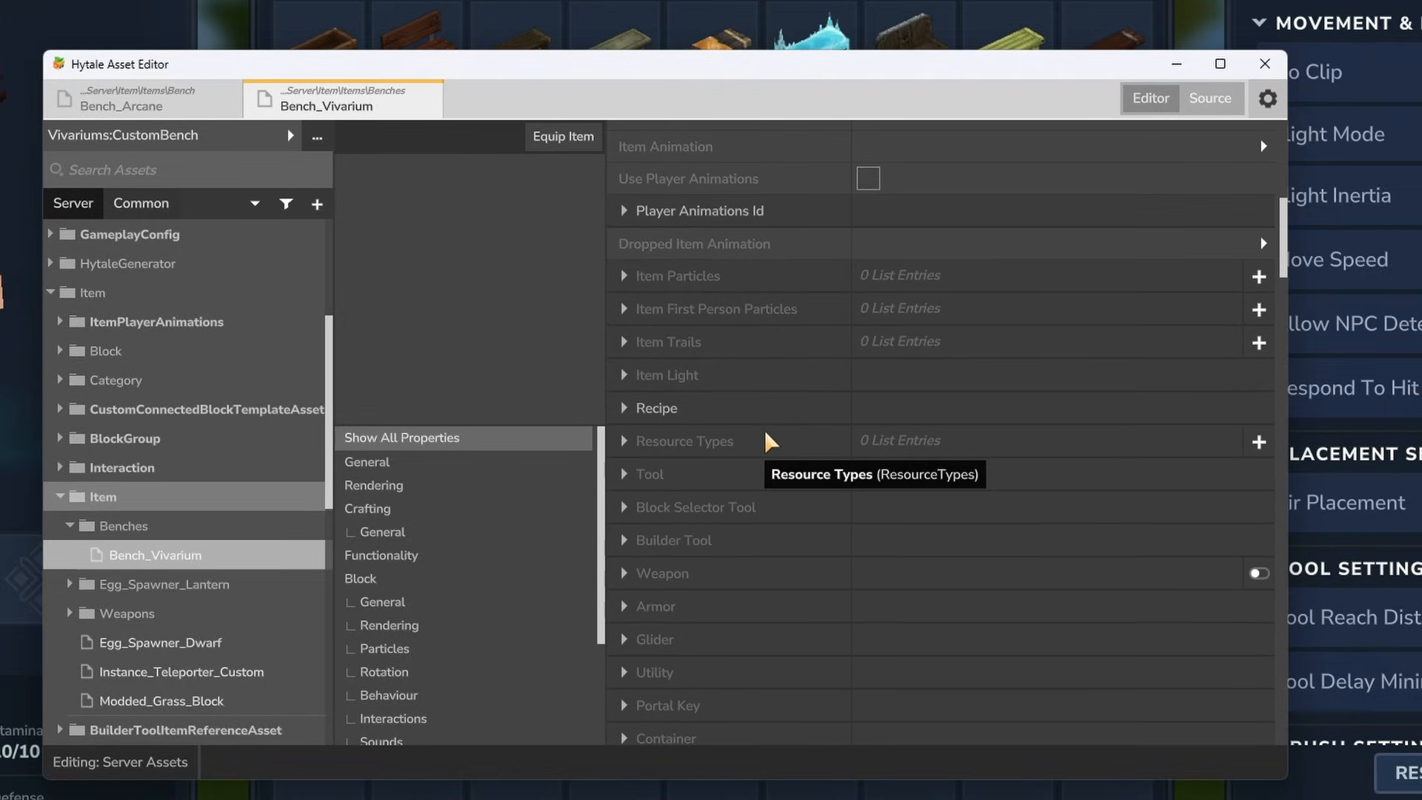
pyautogui.scroll(-2, 765, 442)
pyautogui.click(626, 290)
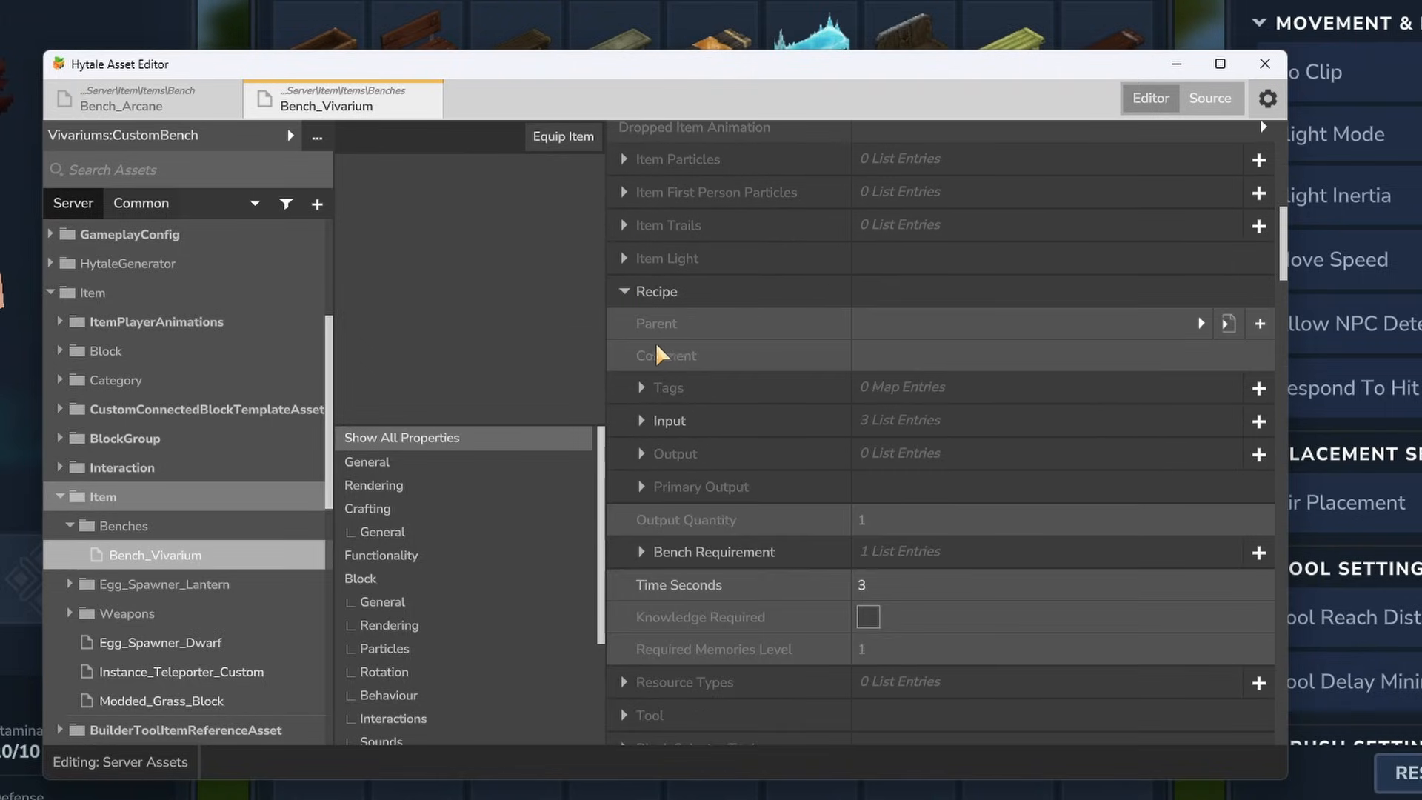
pyautogui.click(642, 421)
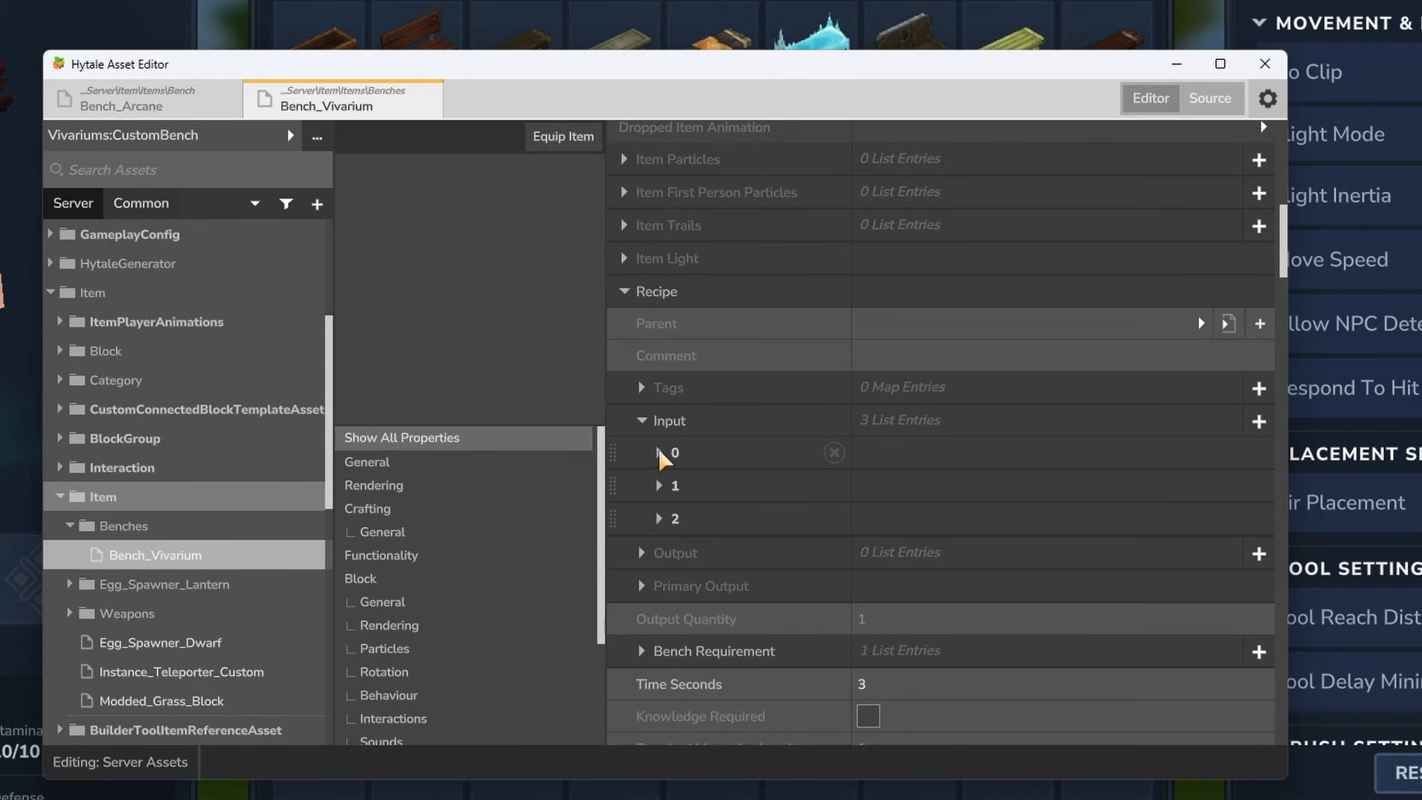
# - Expand the three recipe ingredients and remove the Ingredient_Void_Essence and Ingredient_Fabric_Scrap_Linen entries
pyautogui.click(659, 454)
pyautogui.scroll(-3, 677, 499)
pyautogui.click(660, 529)
pyautogui.scroll(-2, 692, 535)
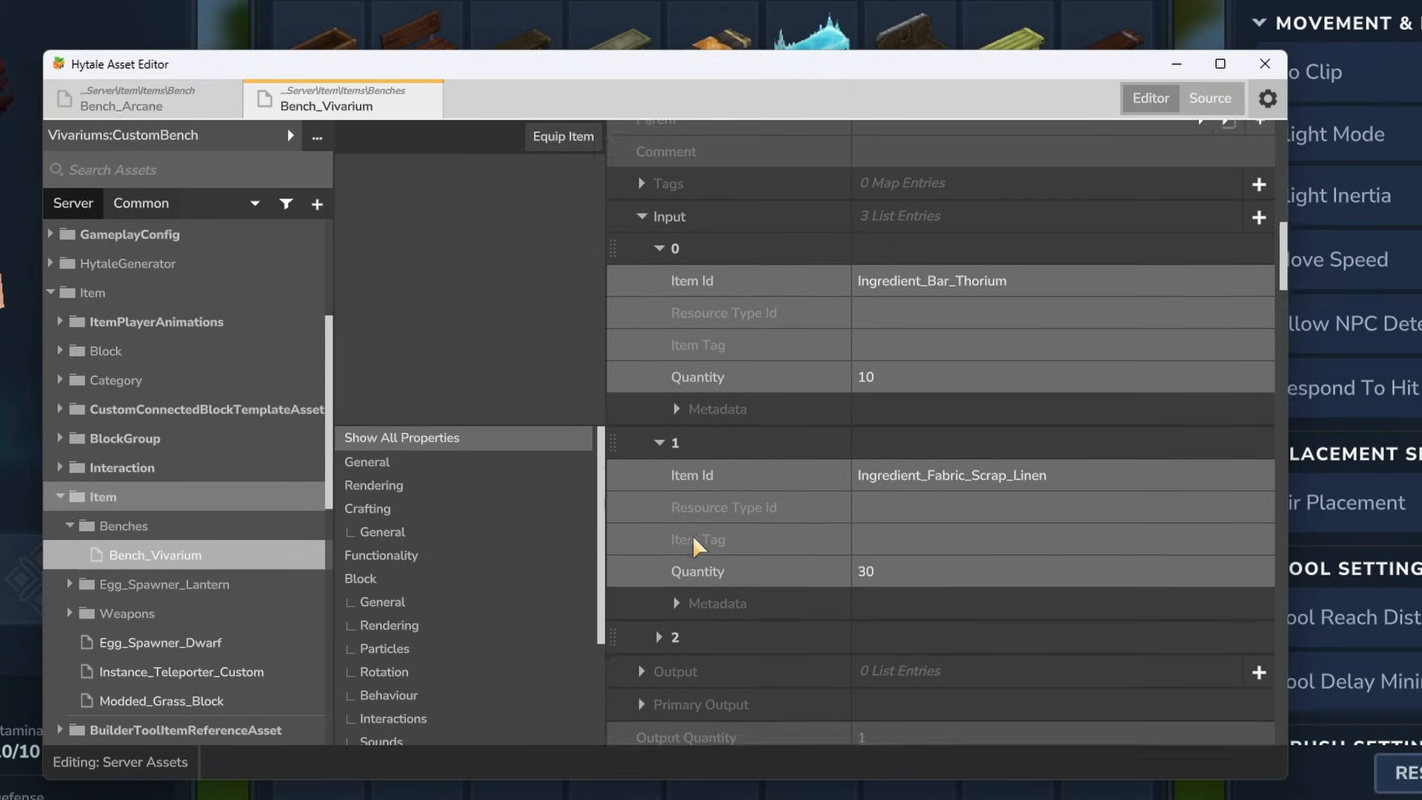
pyautogui.scroll(-1, 691, 542)
pyautogui.click(659, 601)
pyautogui.scroll(-4, 745, 507)
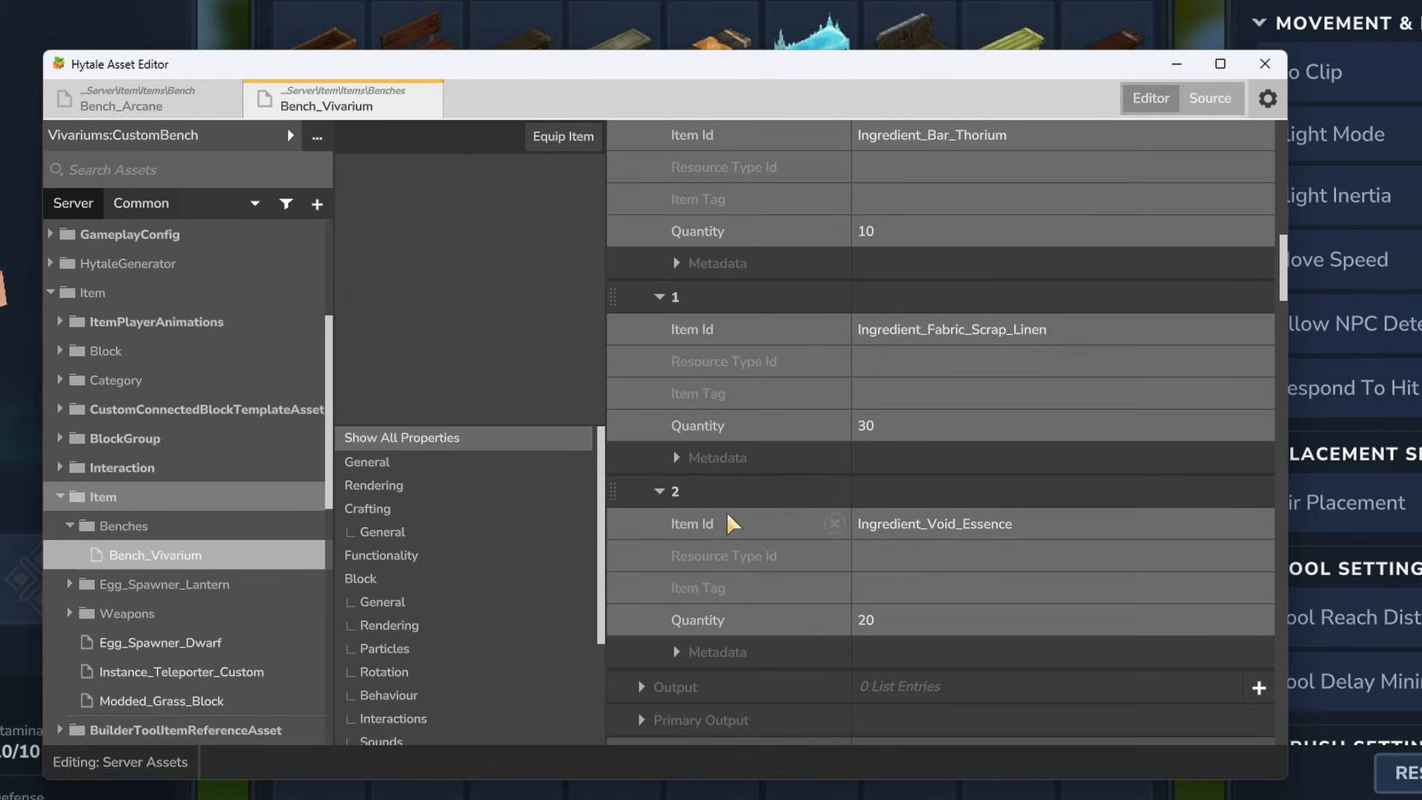
pyautogui.click(832, 492)
pyautogui.click(835, 328)
pyautogui.scroll(2, 845, 358)
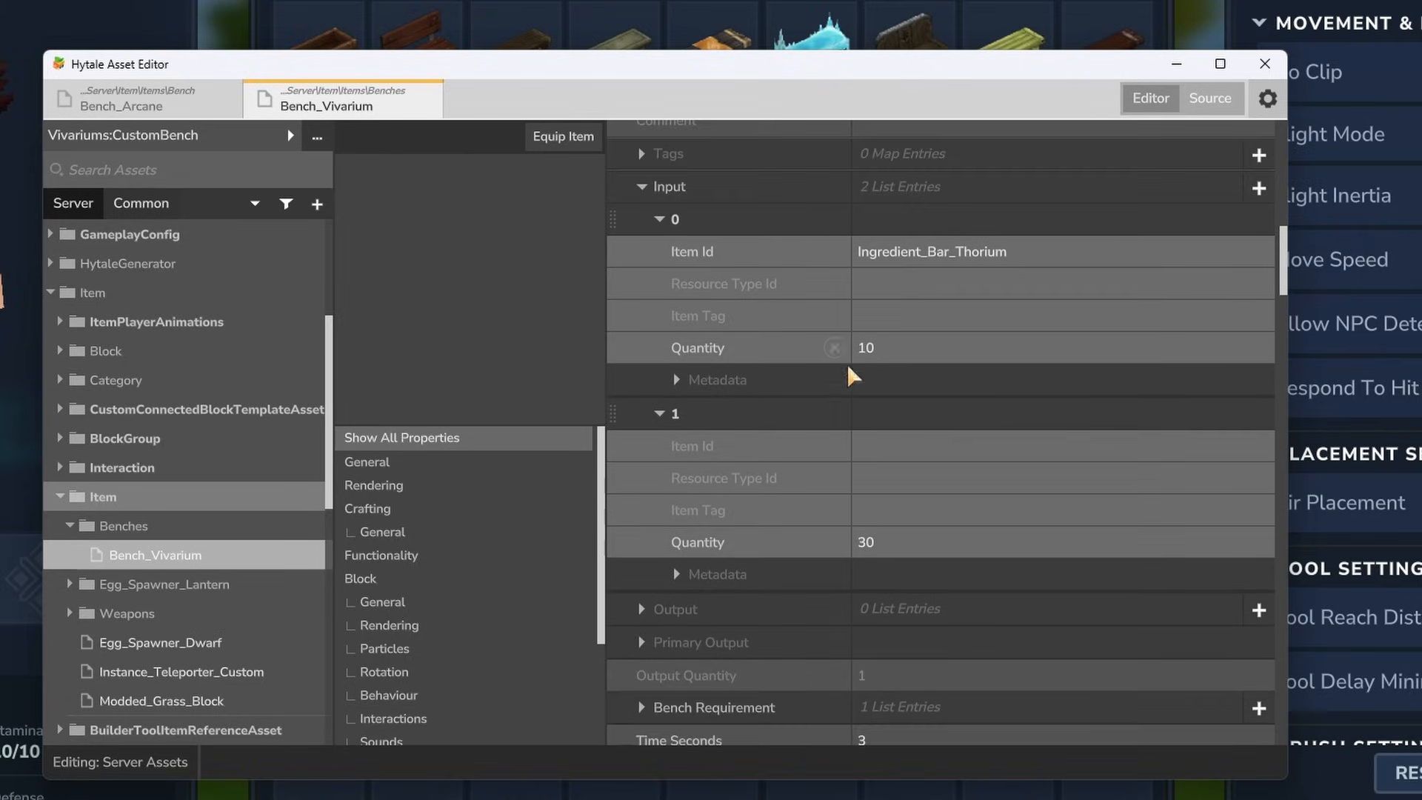
pyautogui.click(840, 411)
# - Set the remaining recipe ingredient to Ingredient_Bar_Iron with a quantity of 20
pyautogui.scroll(3, 879, 403)
pyautogui.moveTo(1045, 342); pyautogui.dragTo(964, 344)
pyautogui.press('BackSpace')
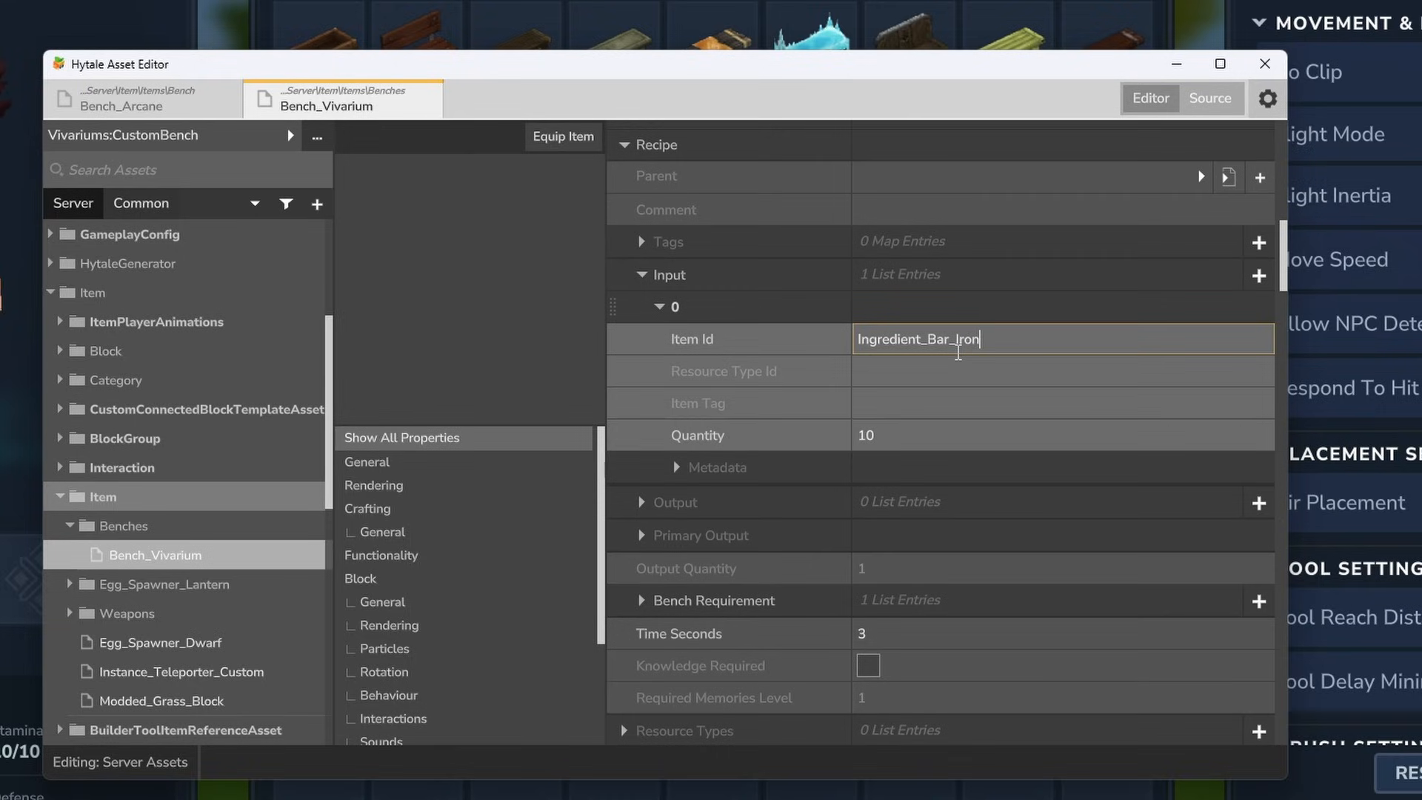
pyautogui.click(913, 437)
pyautogui.write('20')
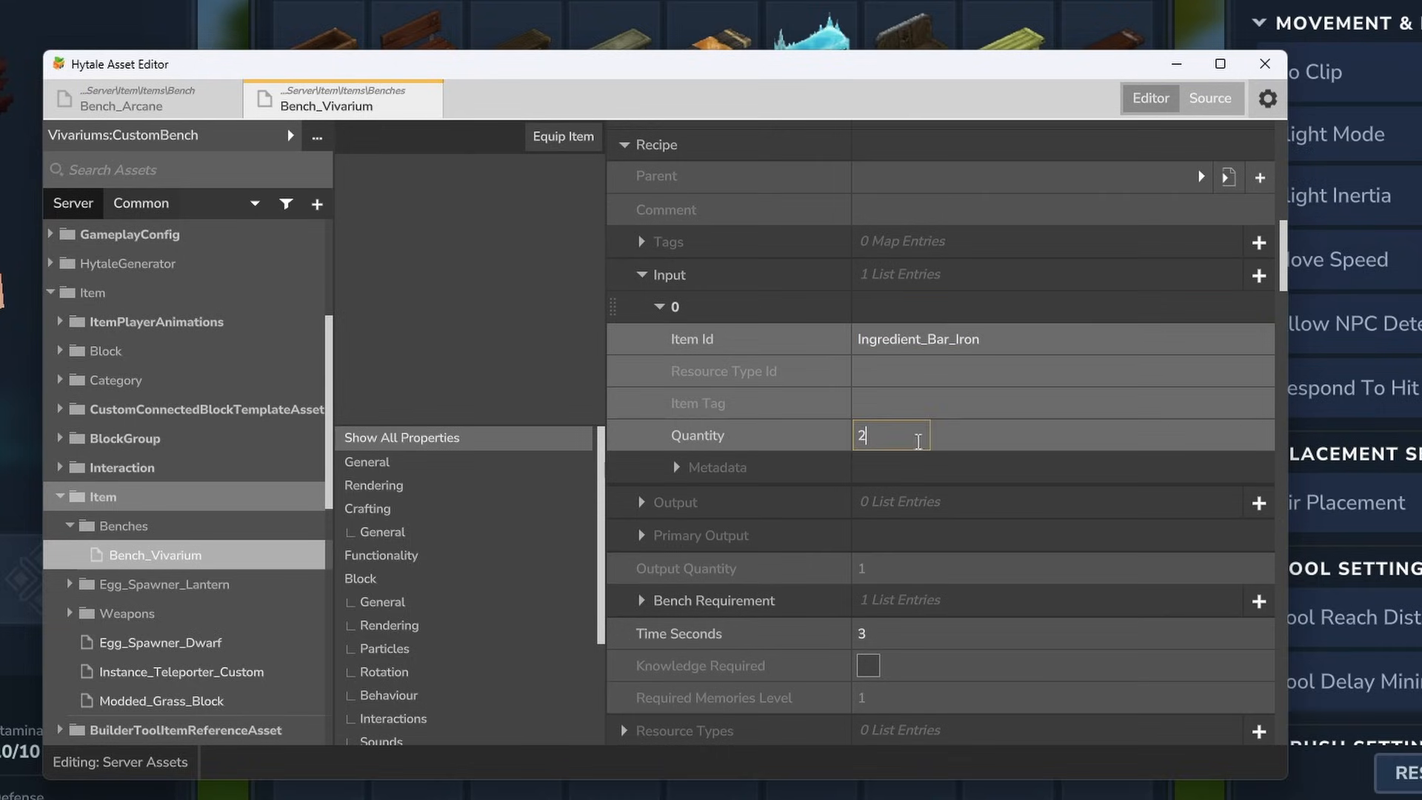
# - Collapse the recipe's Input list and set the Required Tier Level of its Workbench requirement to 1
pyautogui.scroll(2, 1013, 438)
pyautogui.click(642, 391)
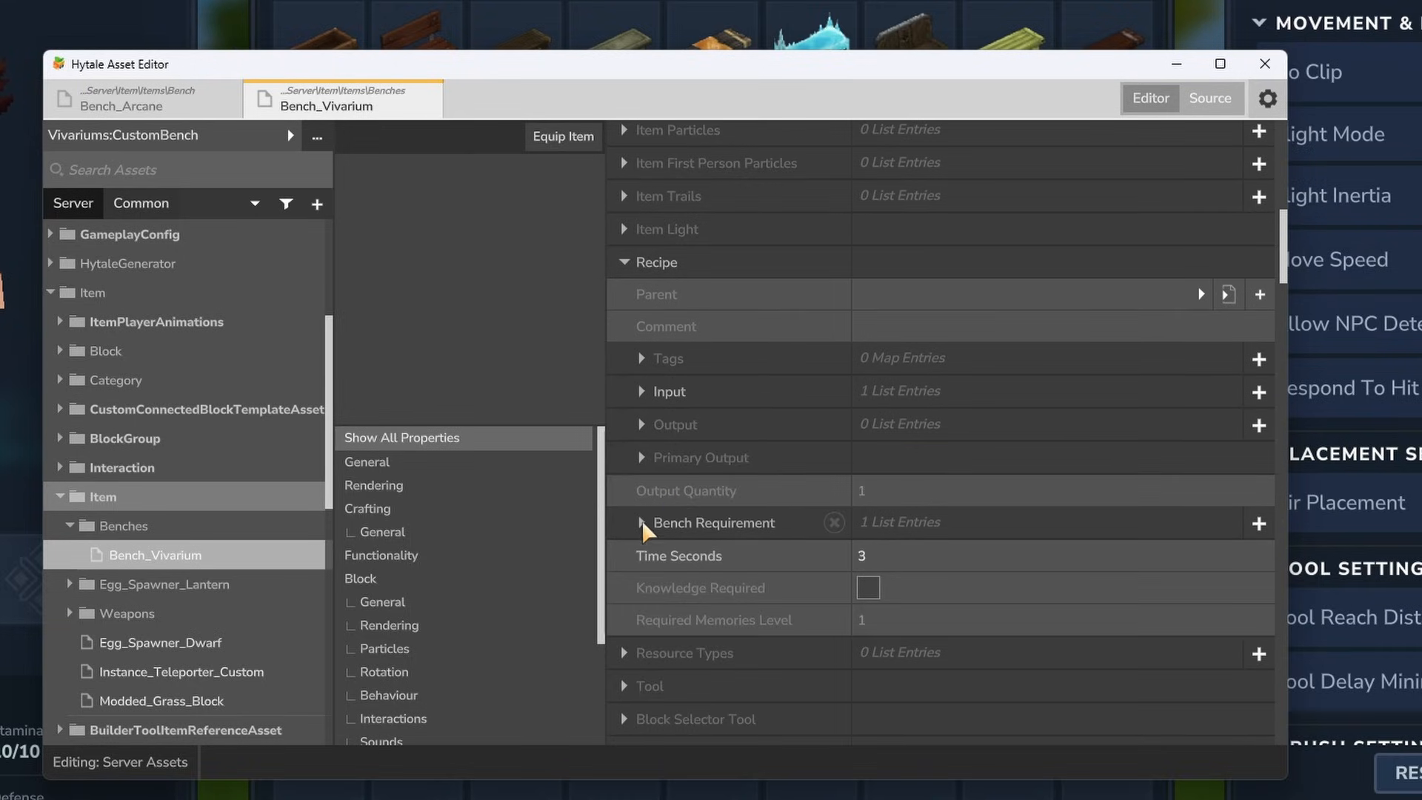
pyautogui.click(641, 523)
pyautogui.click(658, 554)
pyautogui.scroll(-1, 663, 557)
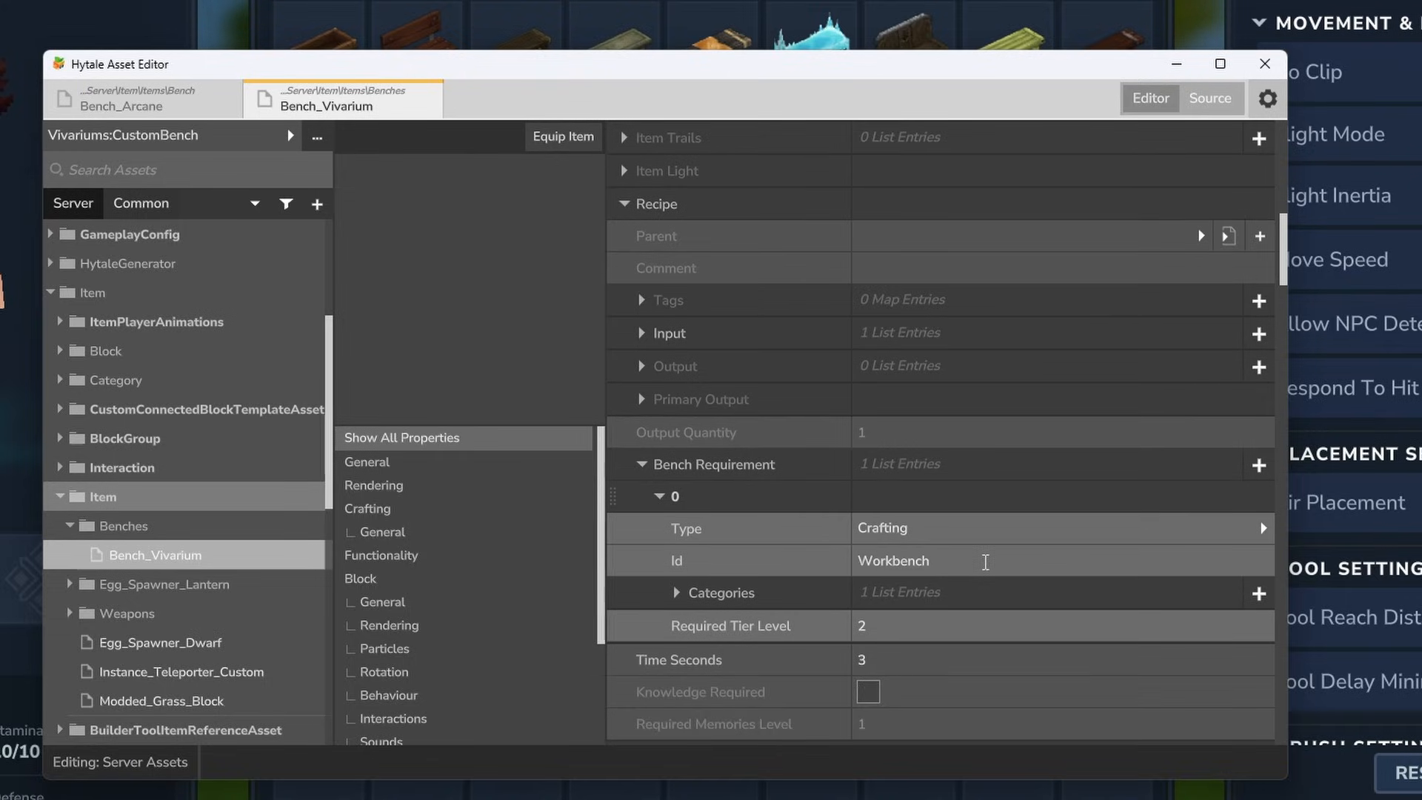
pyautogui.scroll(-1, 985, 561)
pyautogui.click(847, 480)
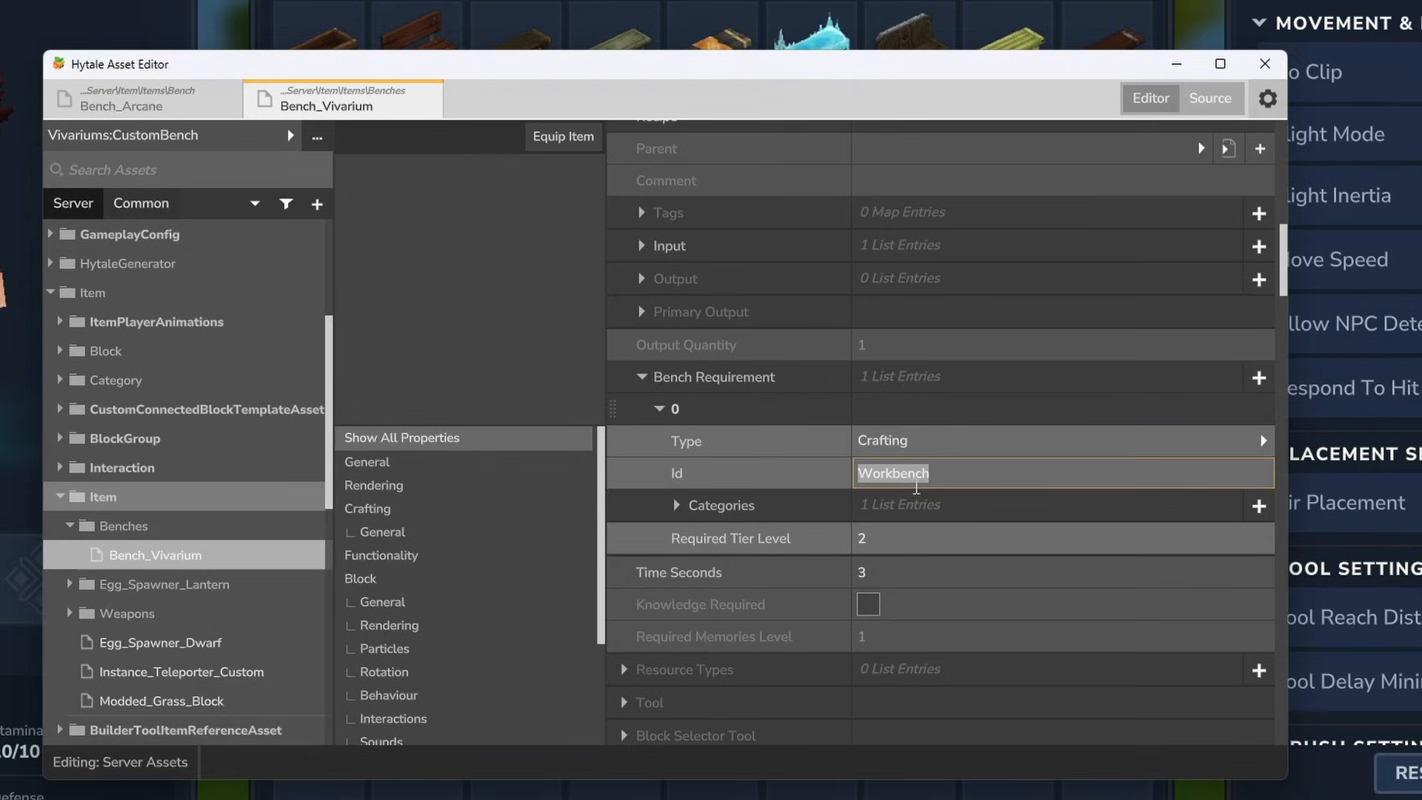
pyautogui.click(910, 531)
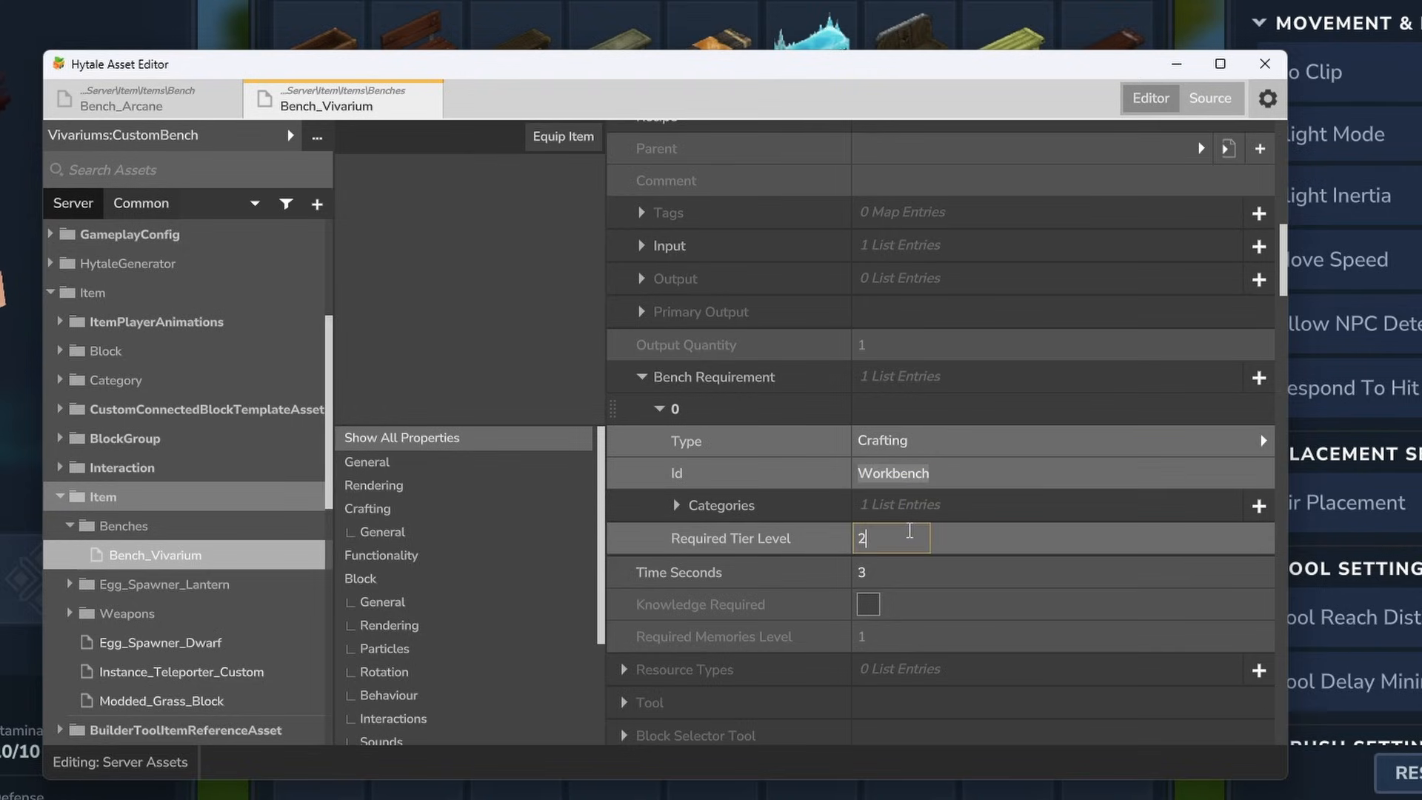
pyautogui.click(968, 533)
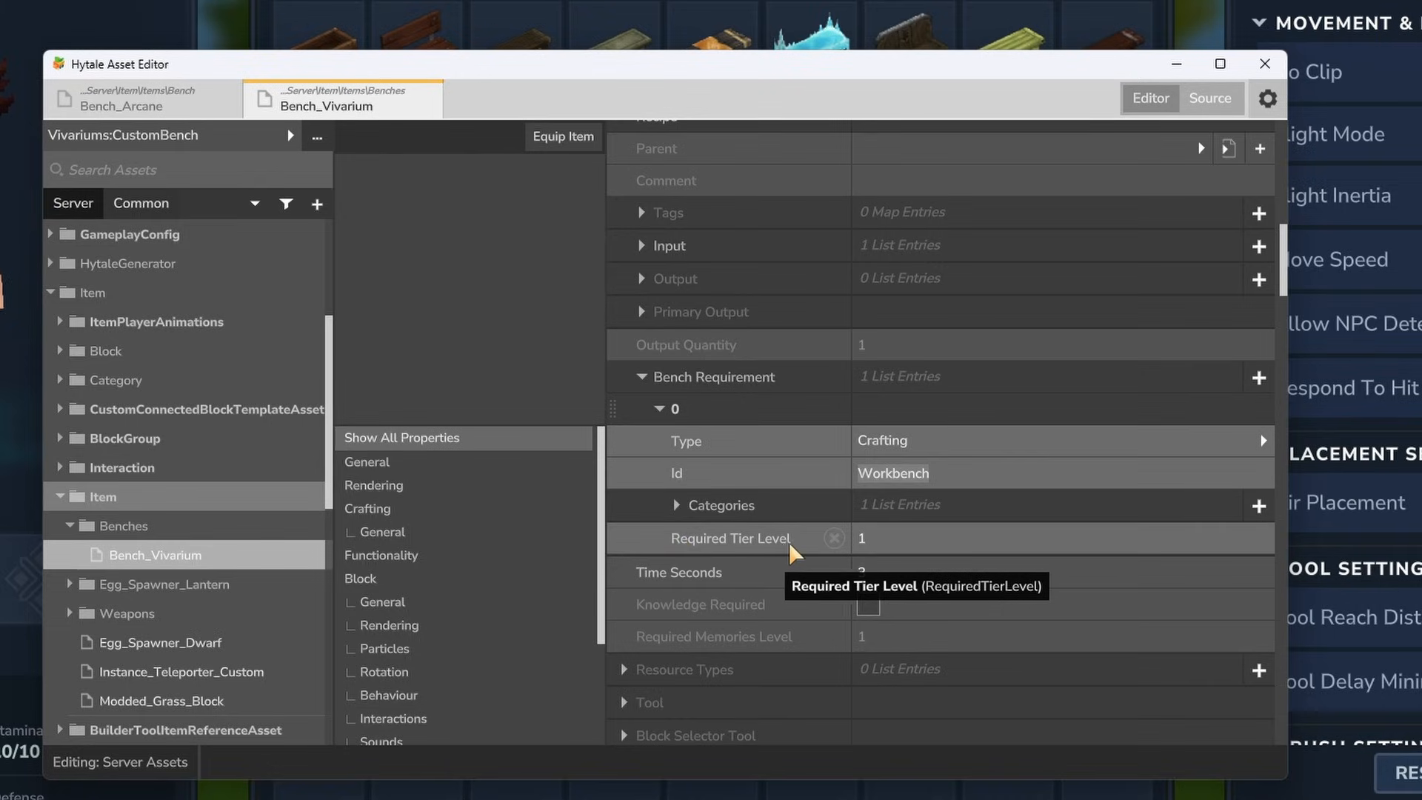
# - In the item's Block properties, set the Block Model to Blocks/Benches/Armory.blockymodel
pyautogui.scroll(-2, 898, 489)
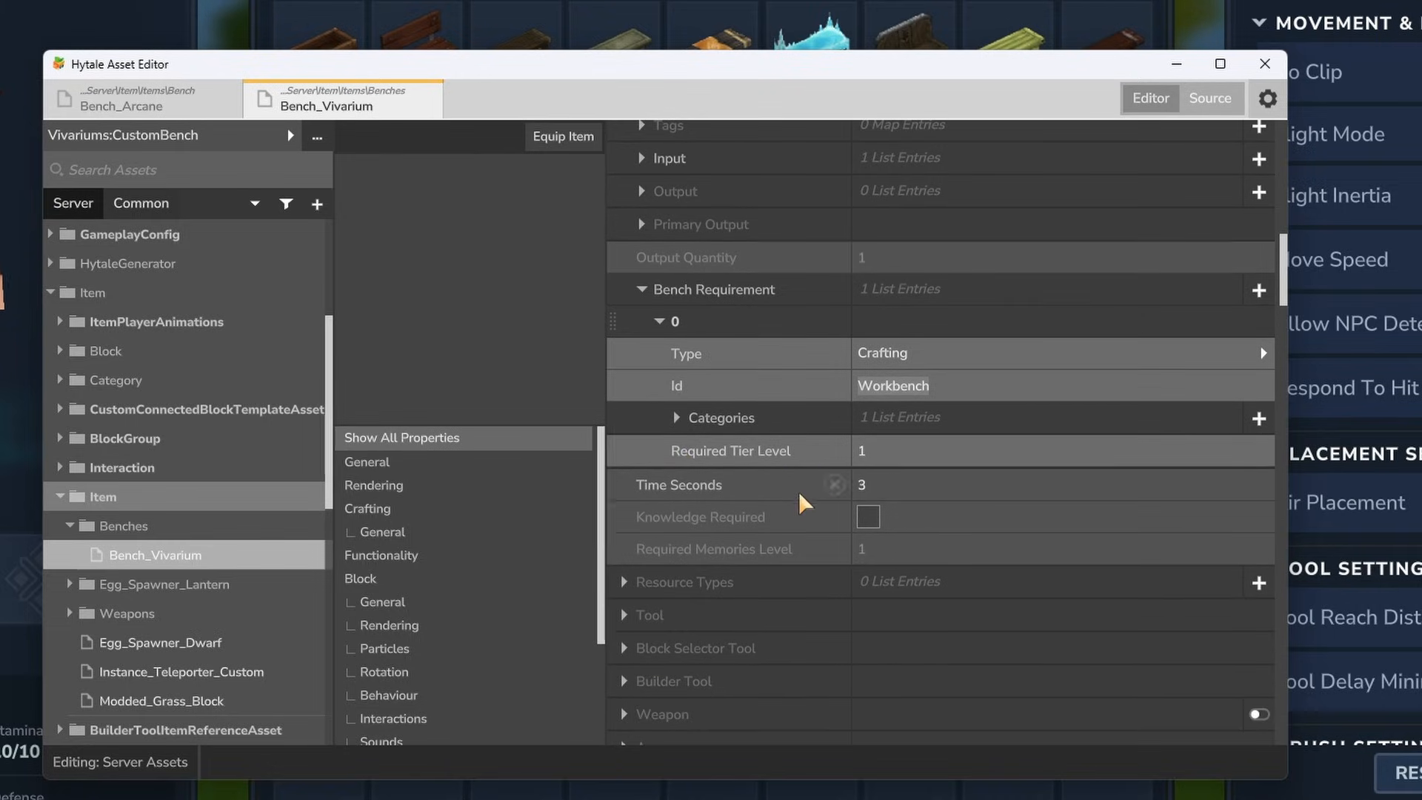
pyautogui.click(474, 462)
pyautogui.click(371, 582)
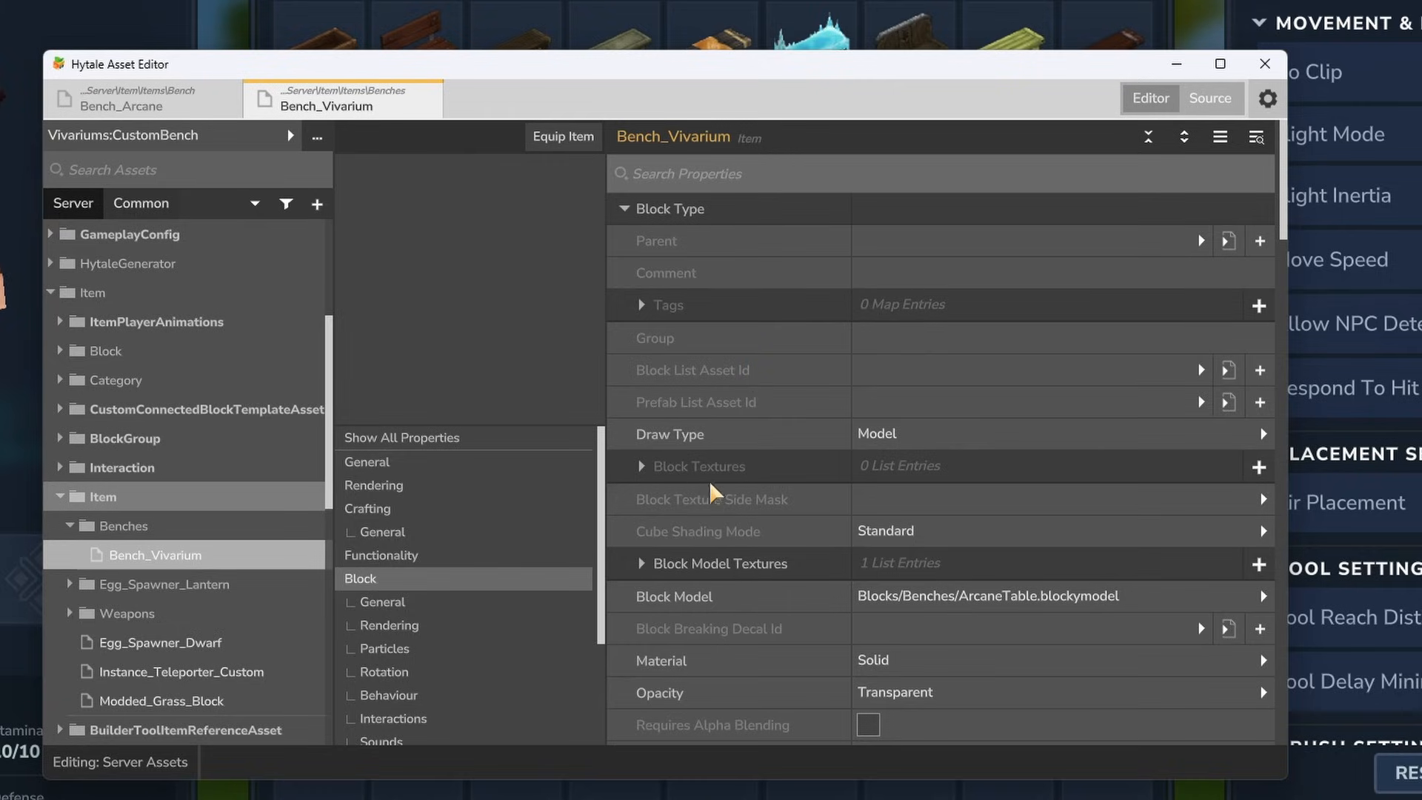
pyautogui.scroll(-4, 707, 489)
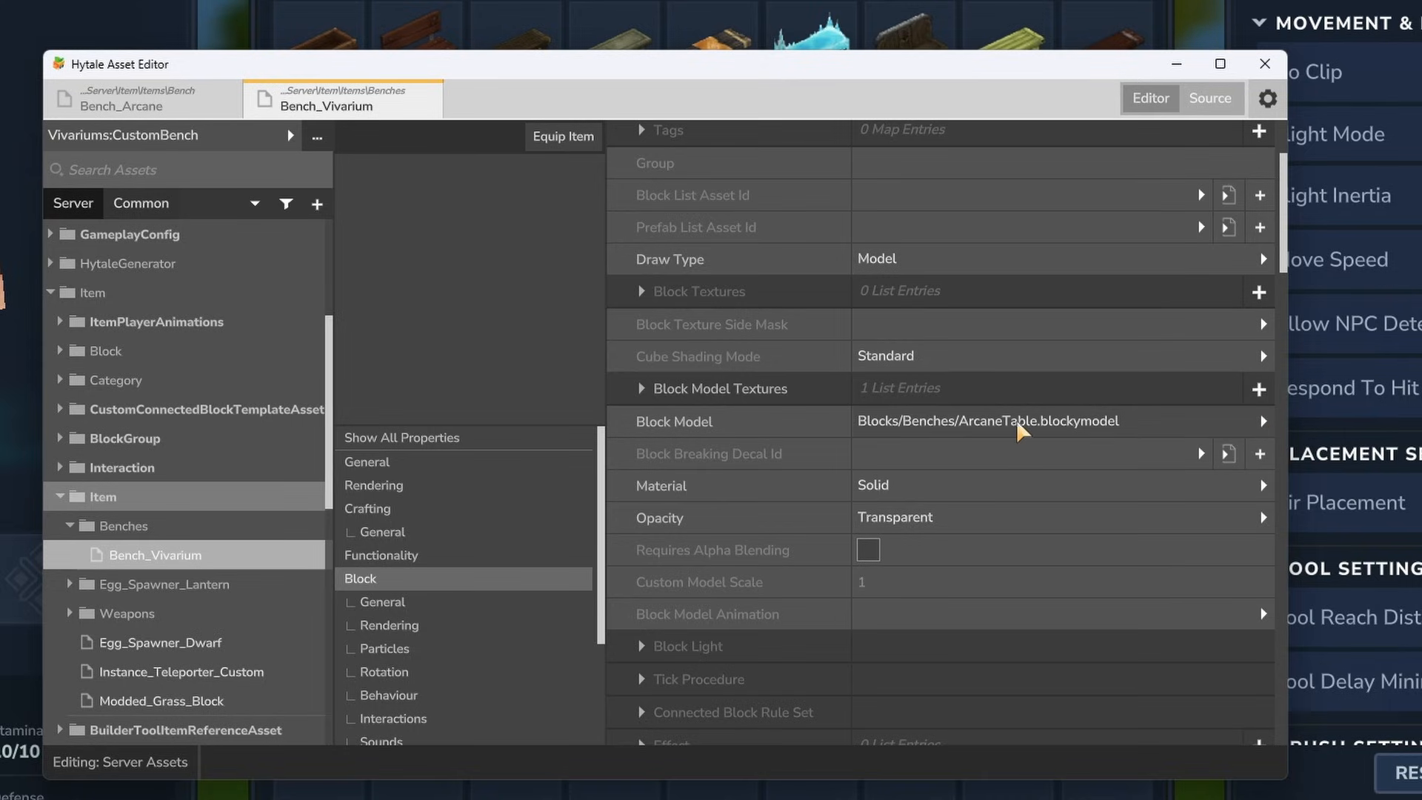
pyautogui.click(1263, 420)
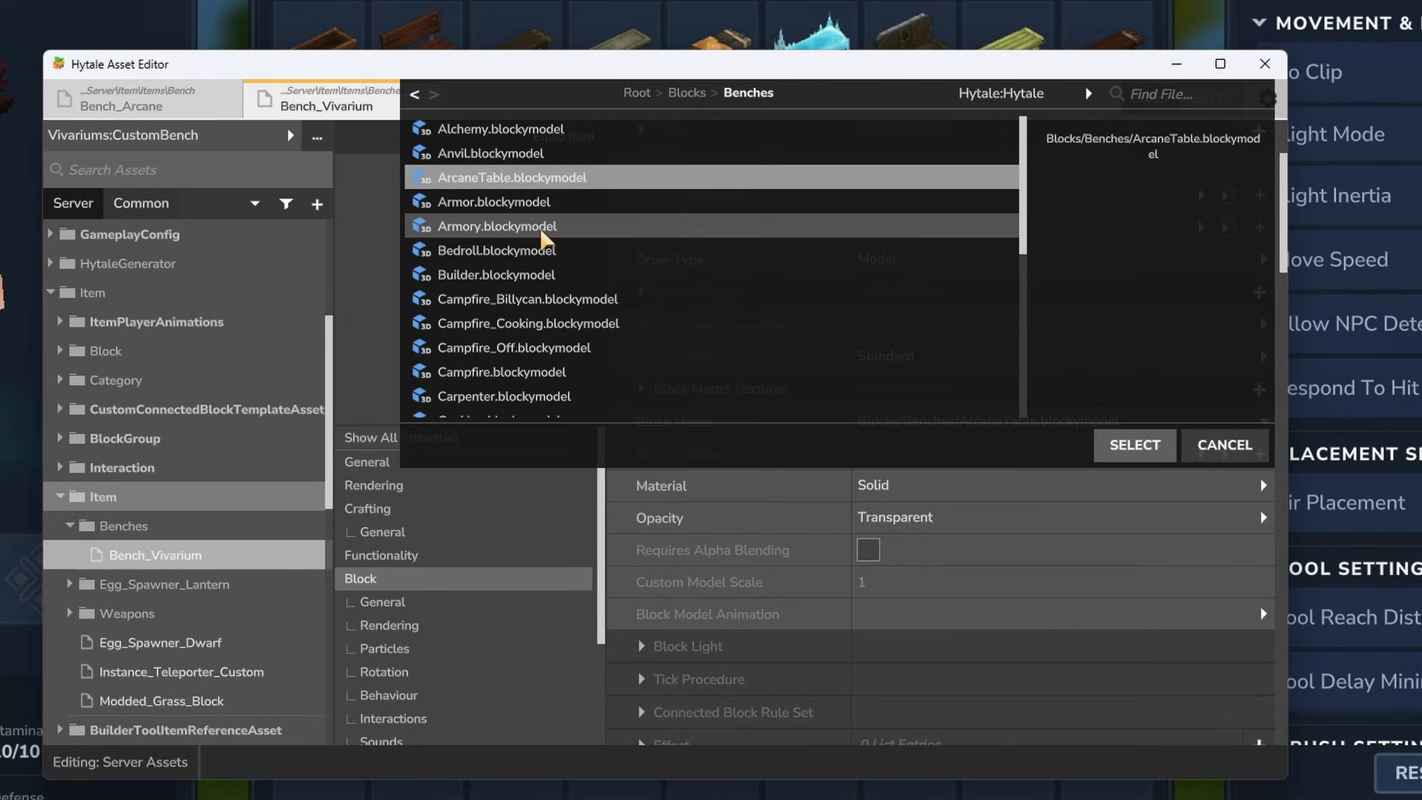
pyautogui.click(563, 232)
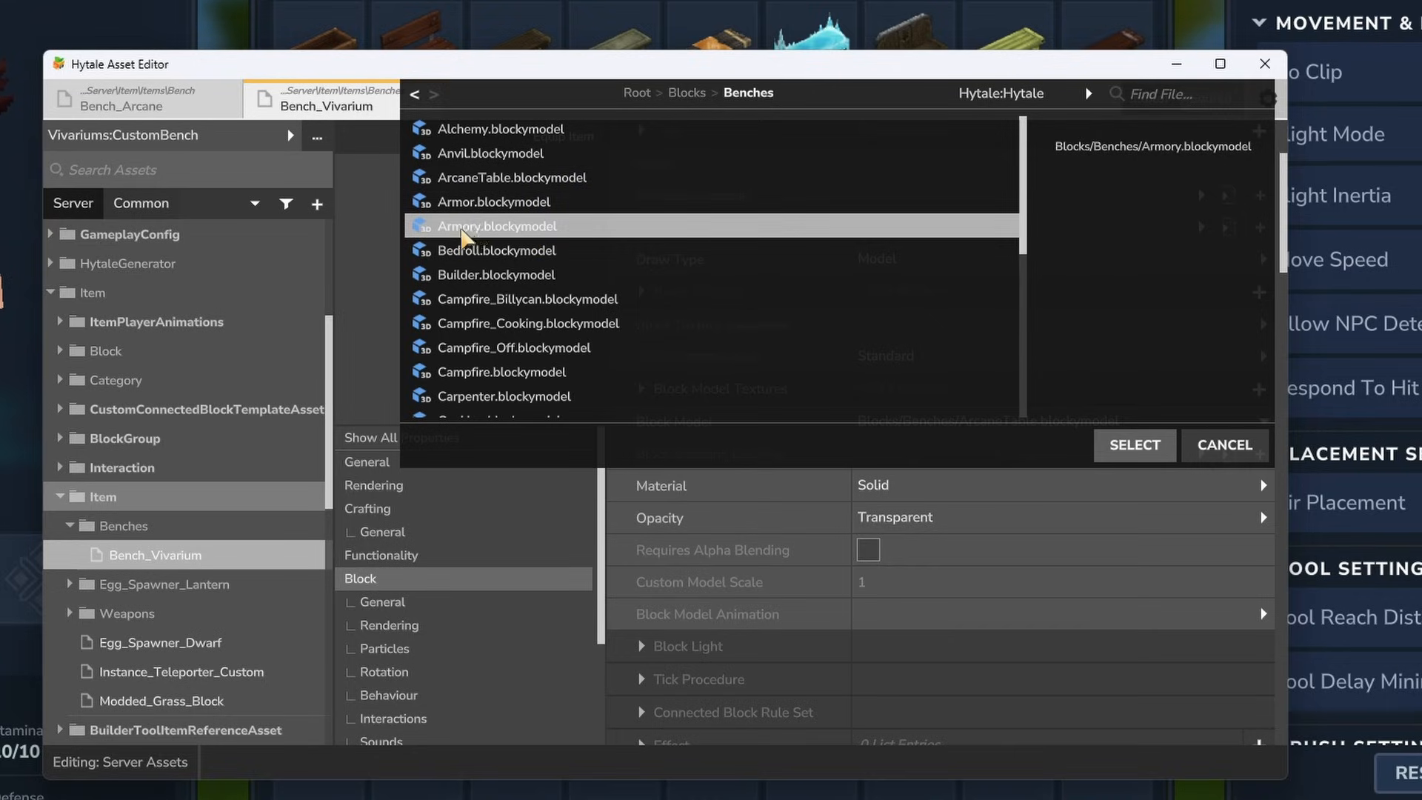
pyautogui.click(1136, 447)
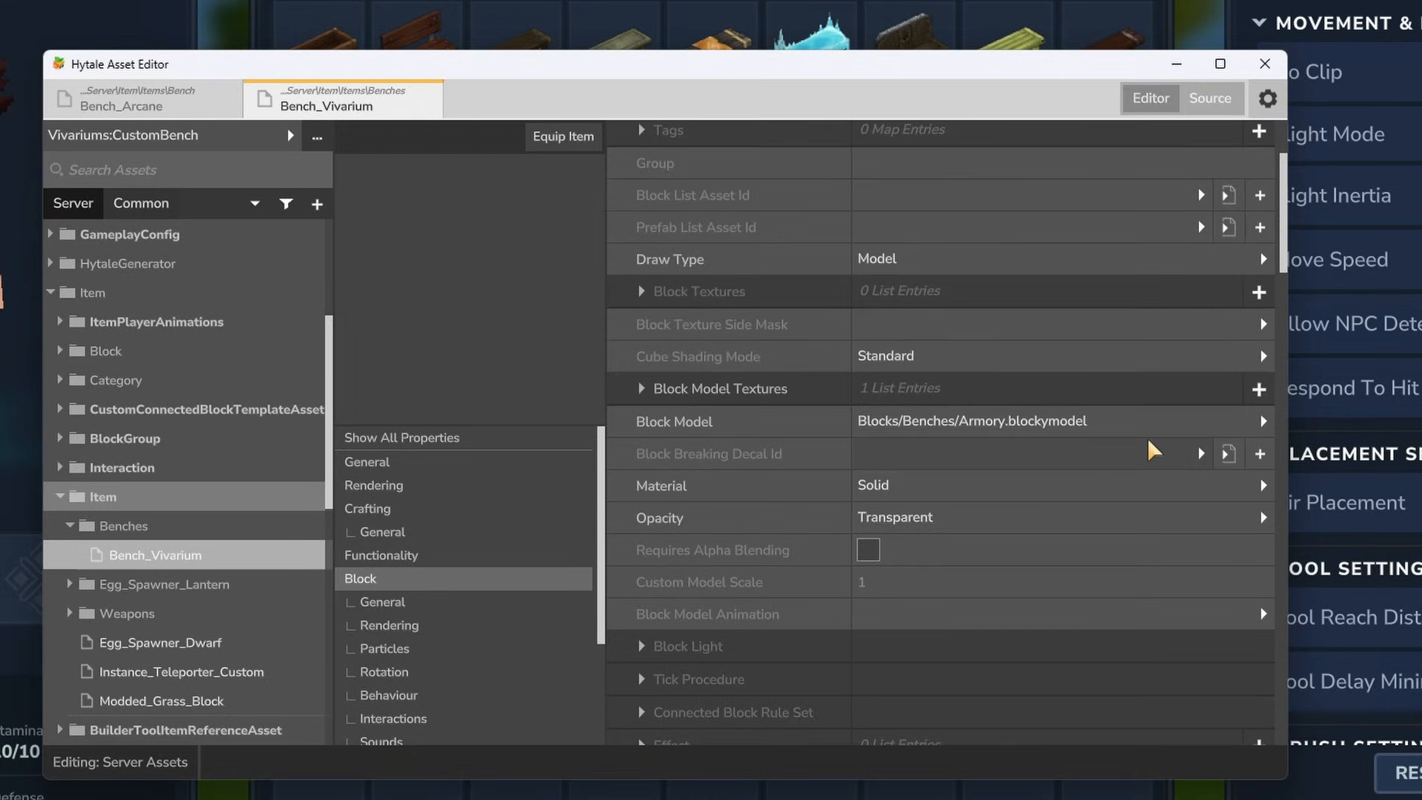
# - Set the texture of the first Block Model Textures entry to Blocks/Benches/Armory_Texture.png
pyautogui.click(641, 389)
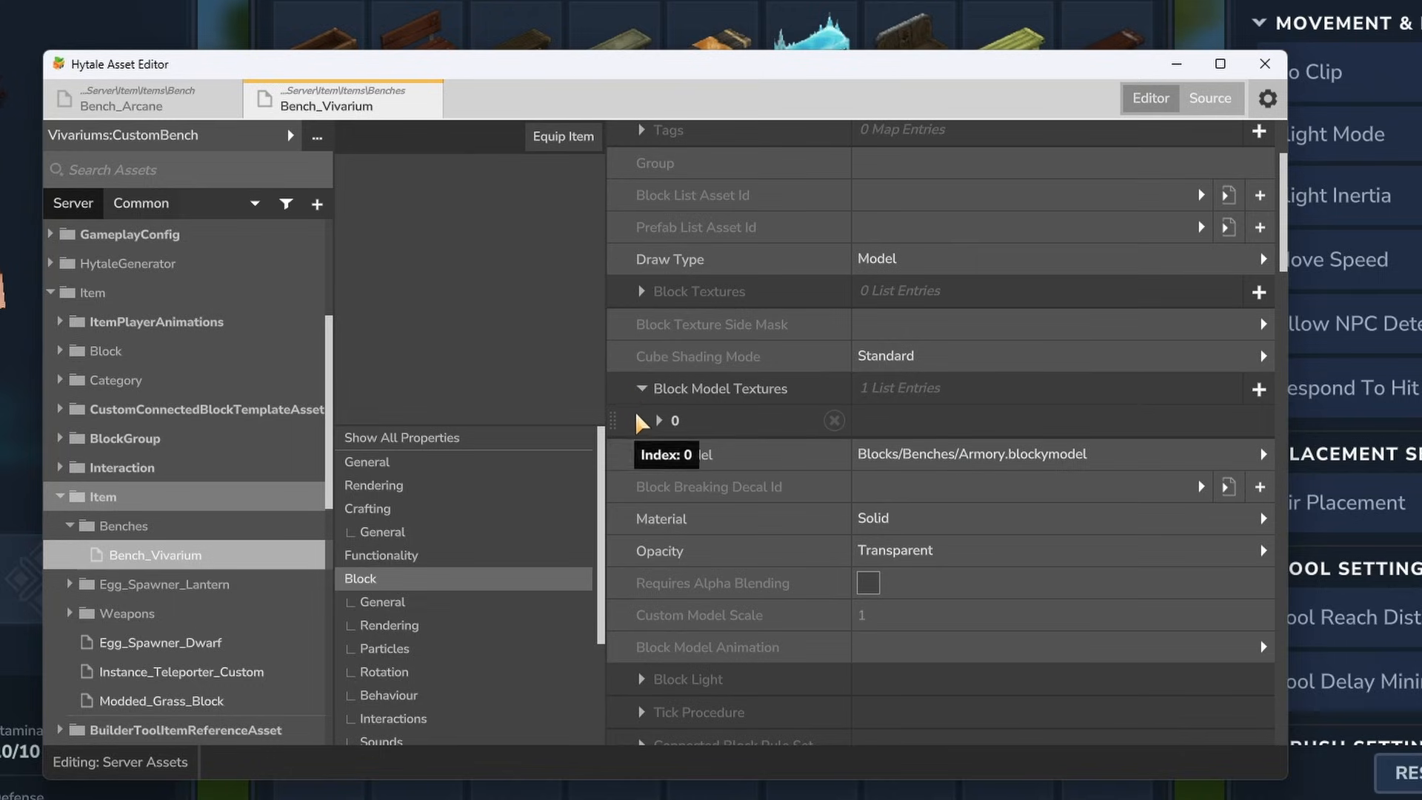
pyautogui.click(660, 420)
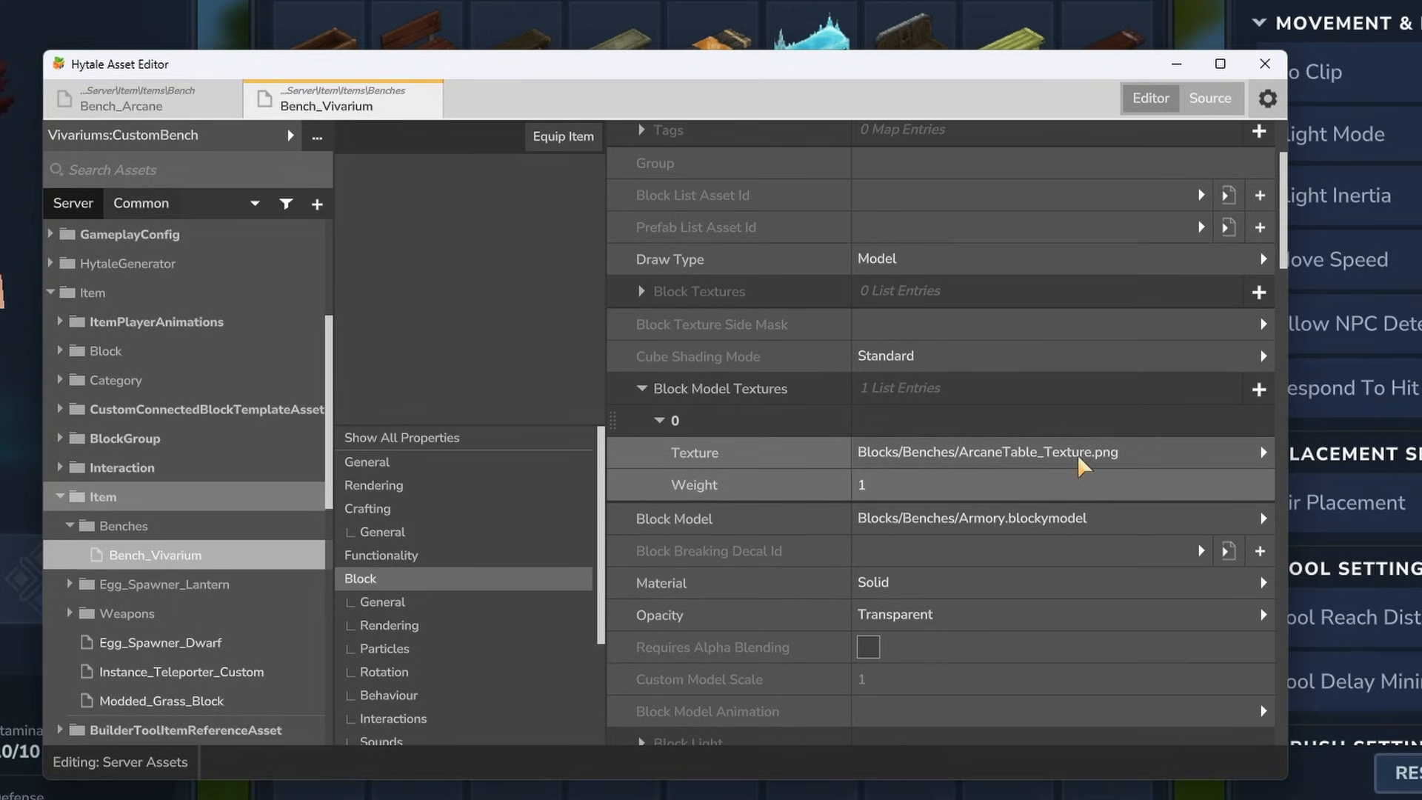
pyautogui.click(1263, 452)
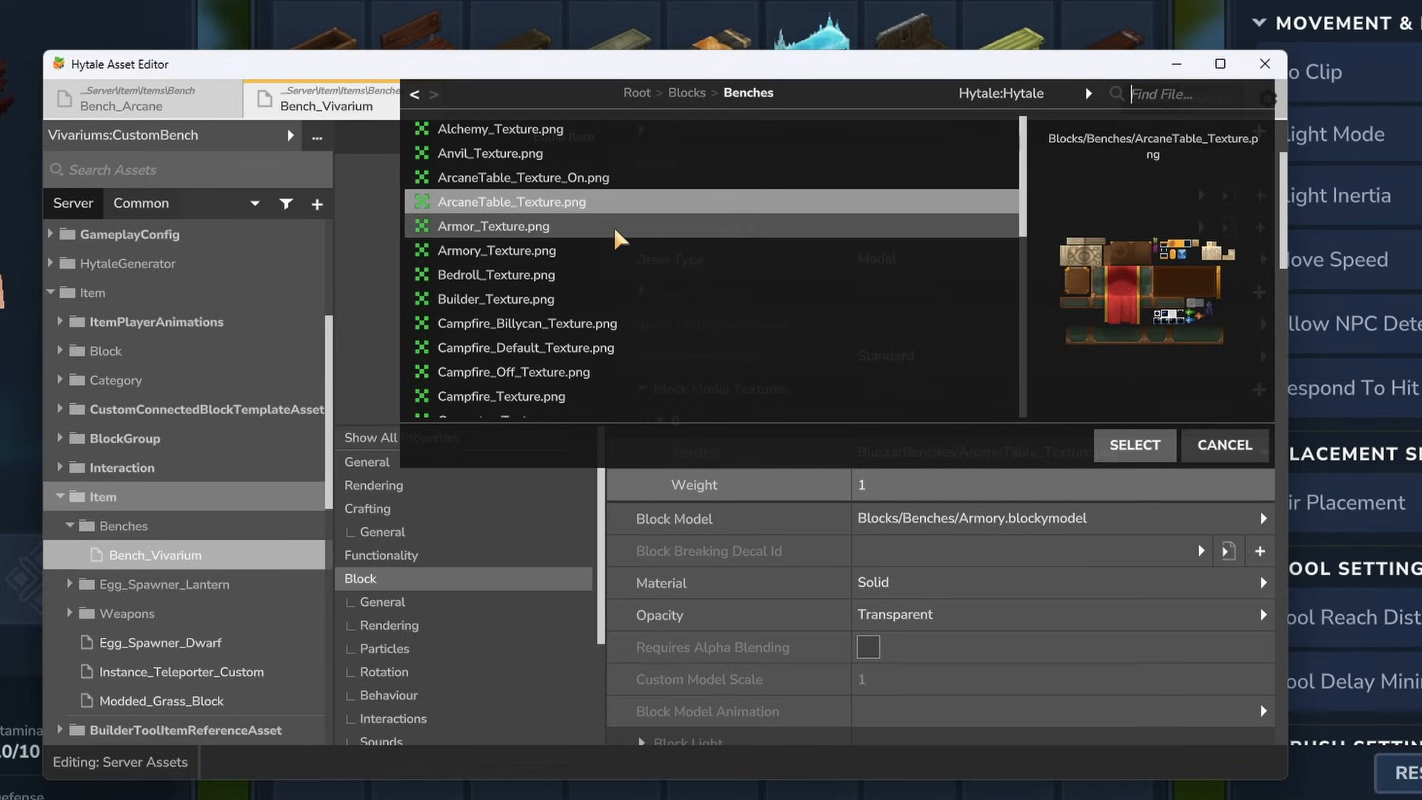
pyautogui.click(563, 252)
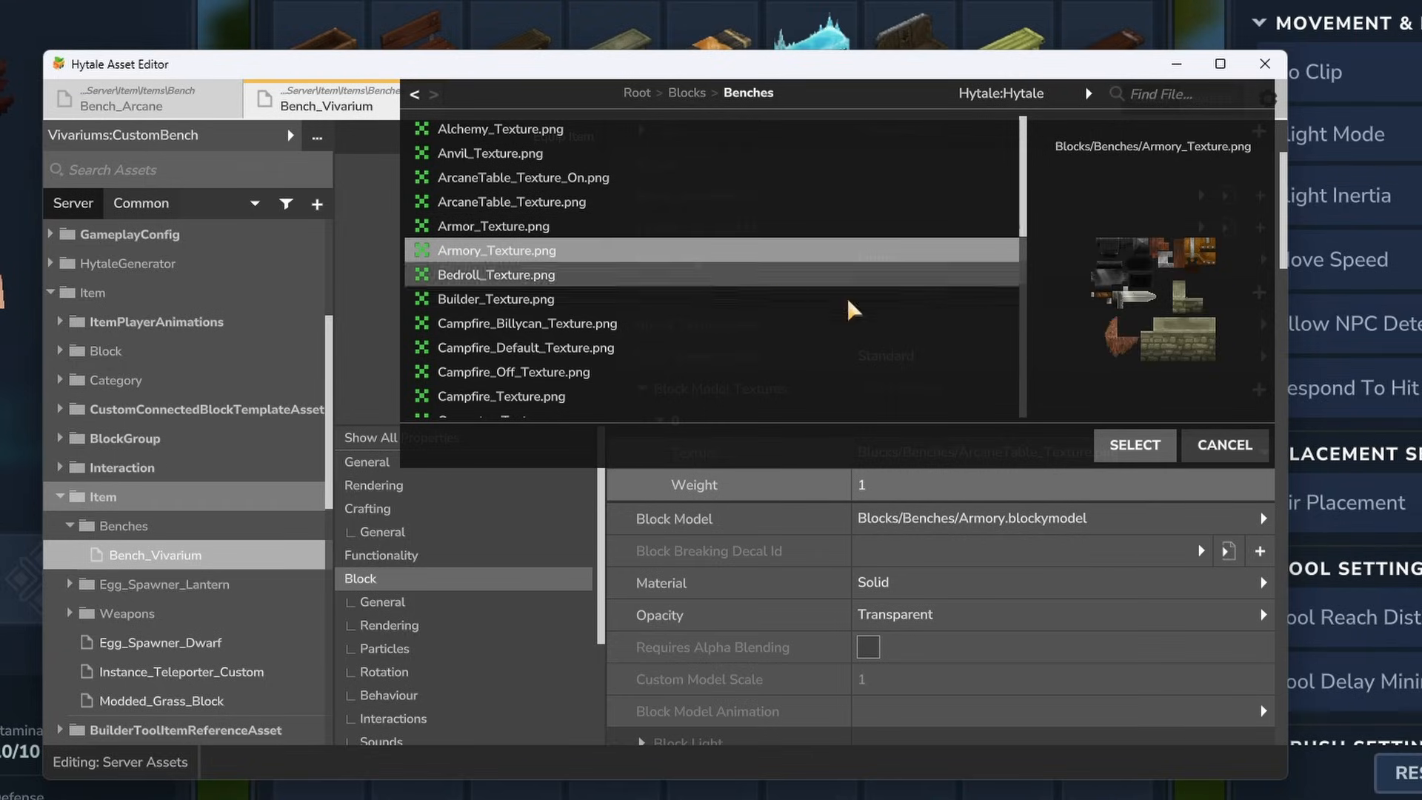
pyautogui.click(1133, 445)
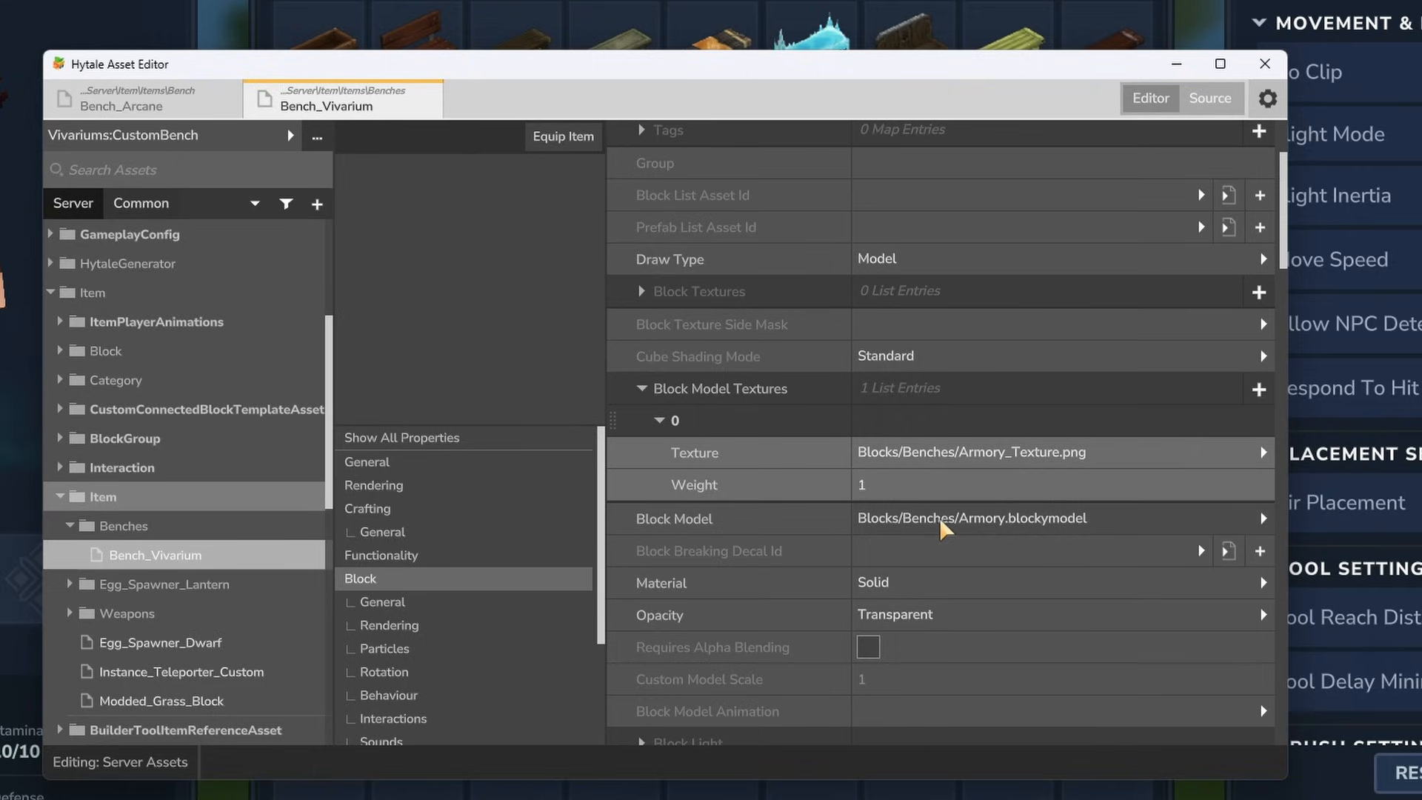
# - Reopen the Block Model file choice, and in File Explorer create and open a folder named Blocks inside CustomBenches/Common/Items
pyautogui.click(1263, 517)
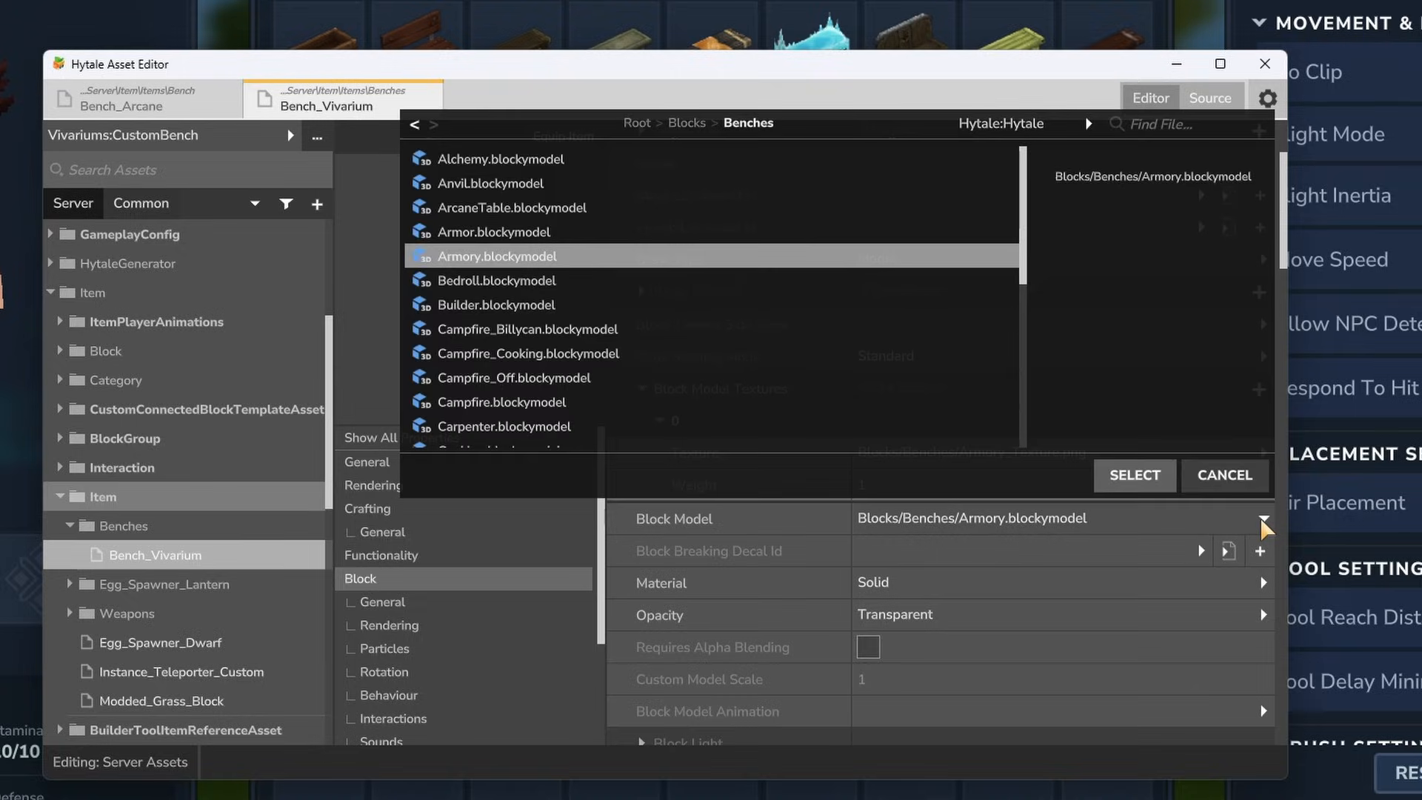
pyautogui.click(1075, 127)
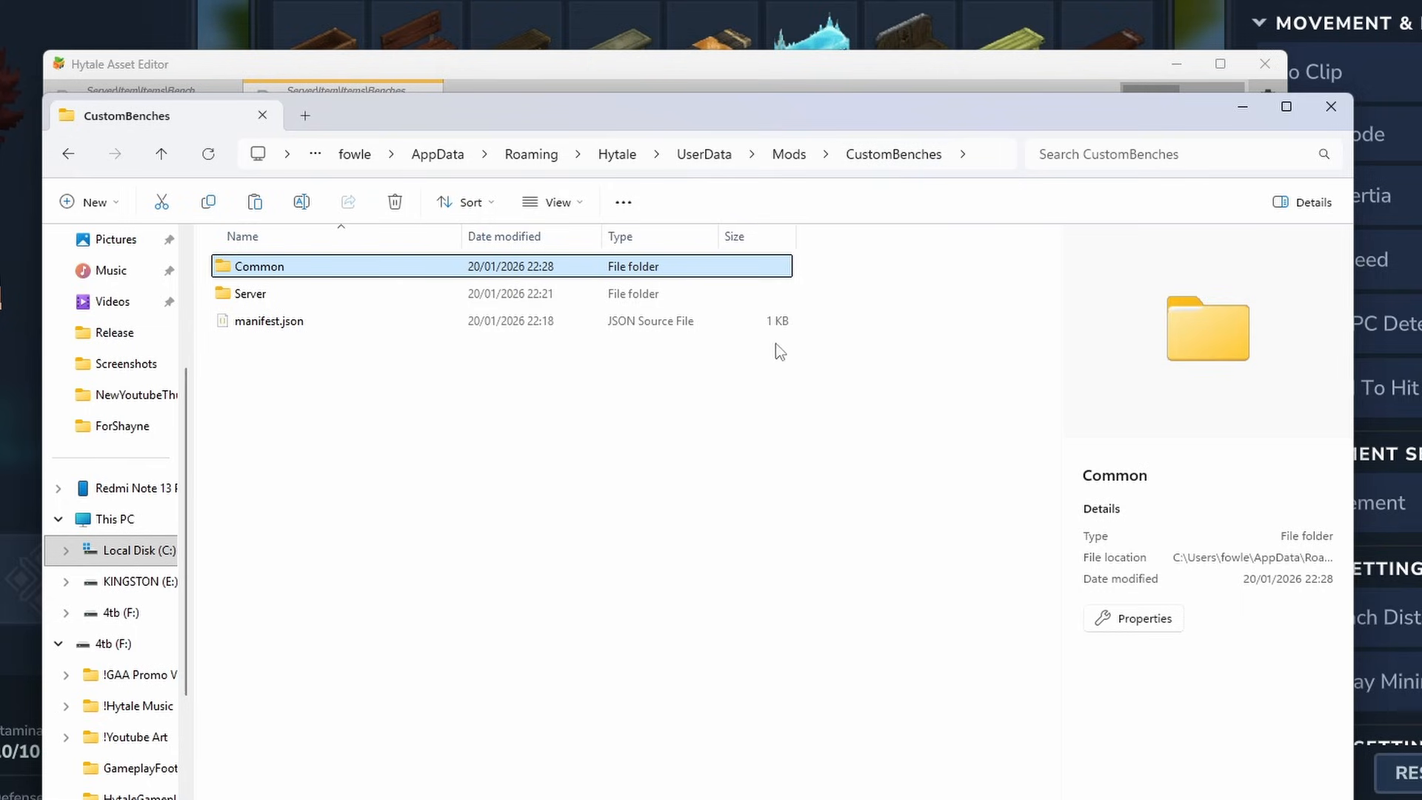
pyautogui.doubleClick(282, 268)
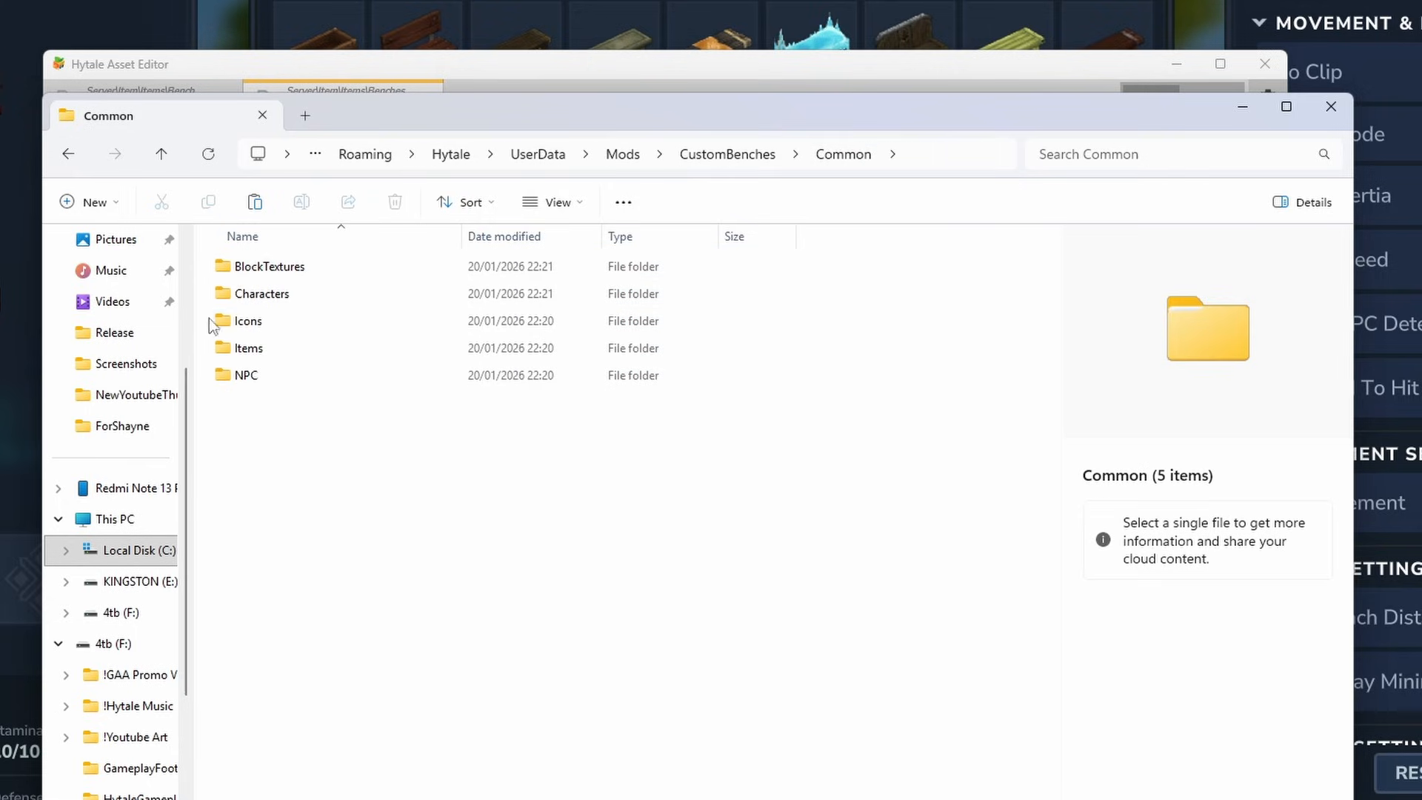
pyautogui.doubleClick(268, 351)
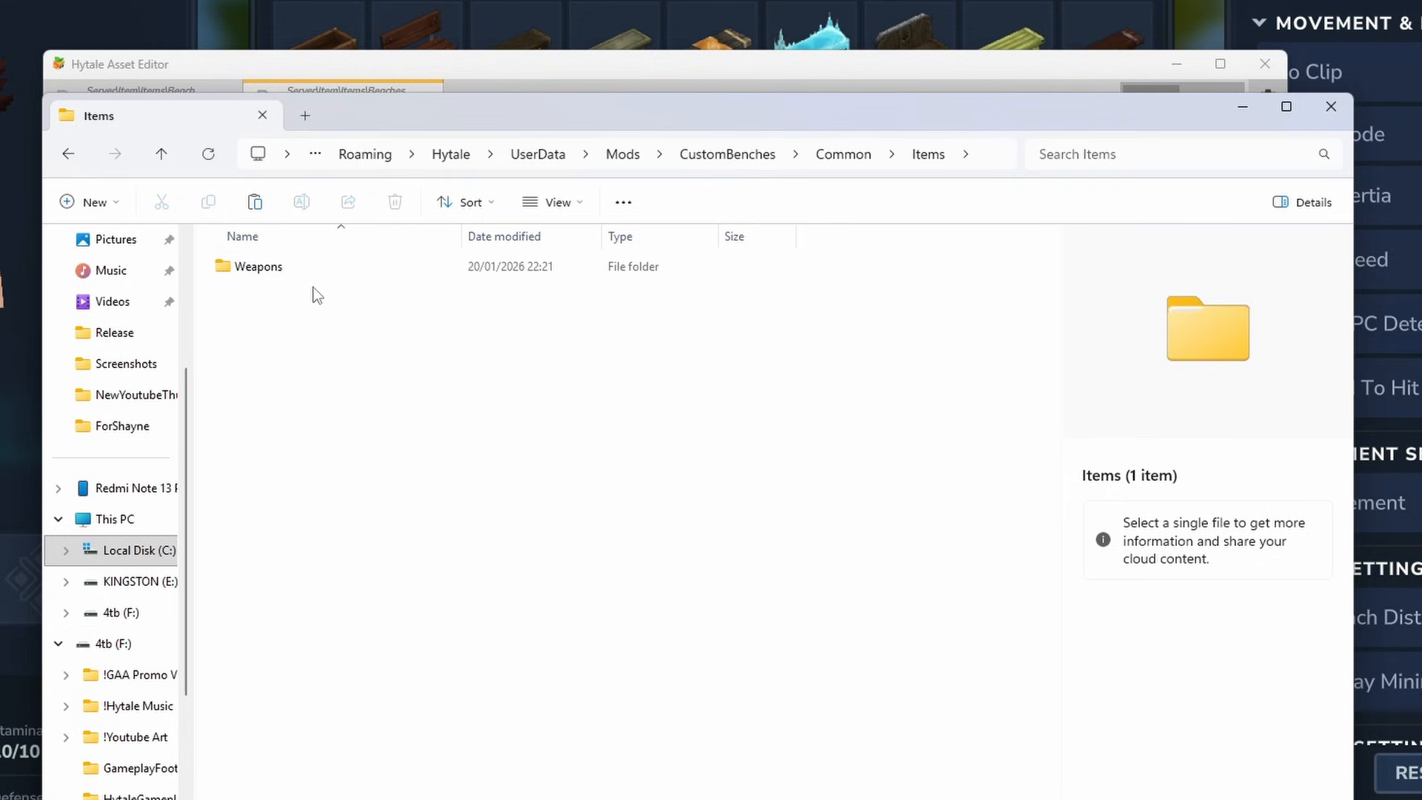
pyautogui.rightClick(267, 302)
pyautogui.moveTo(552, 520)
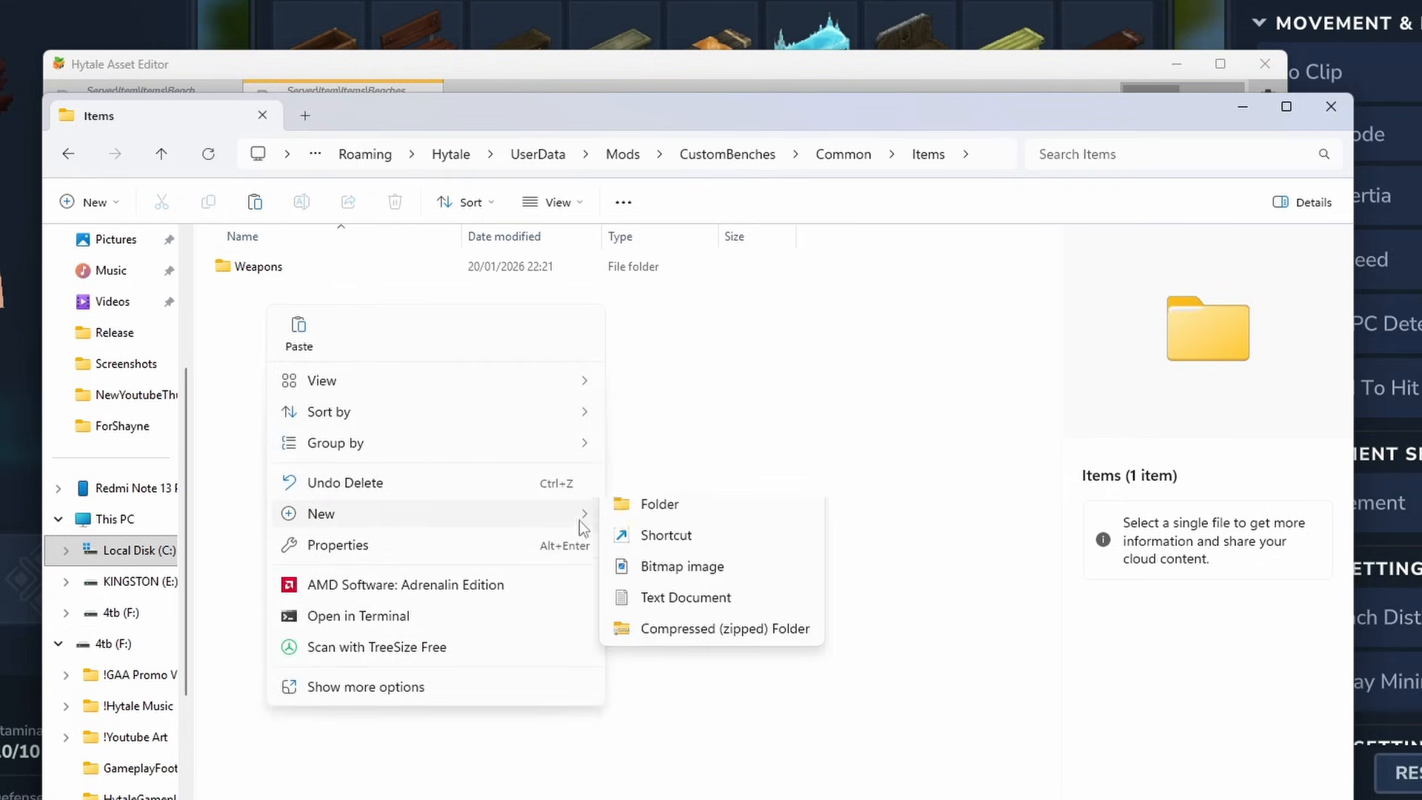
pyautogui.click(660, 511)
pyautogui.write('Blocks')
pyautogui.press('Return')
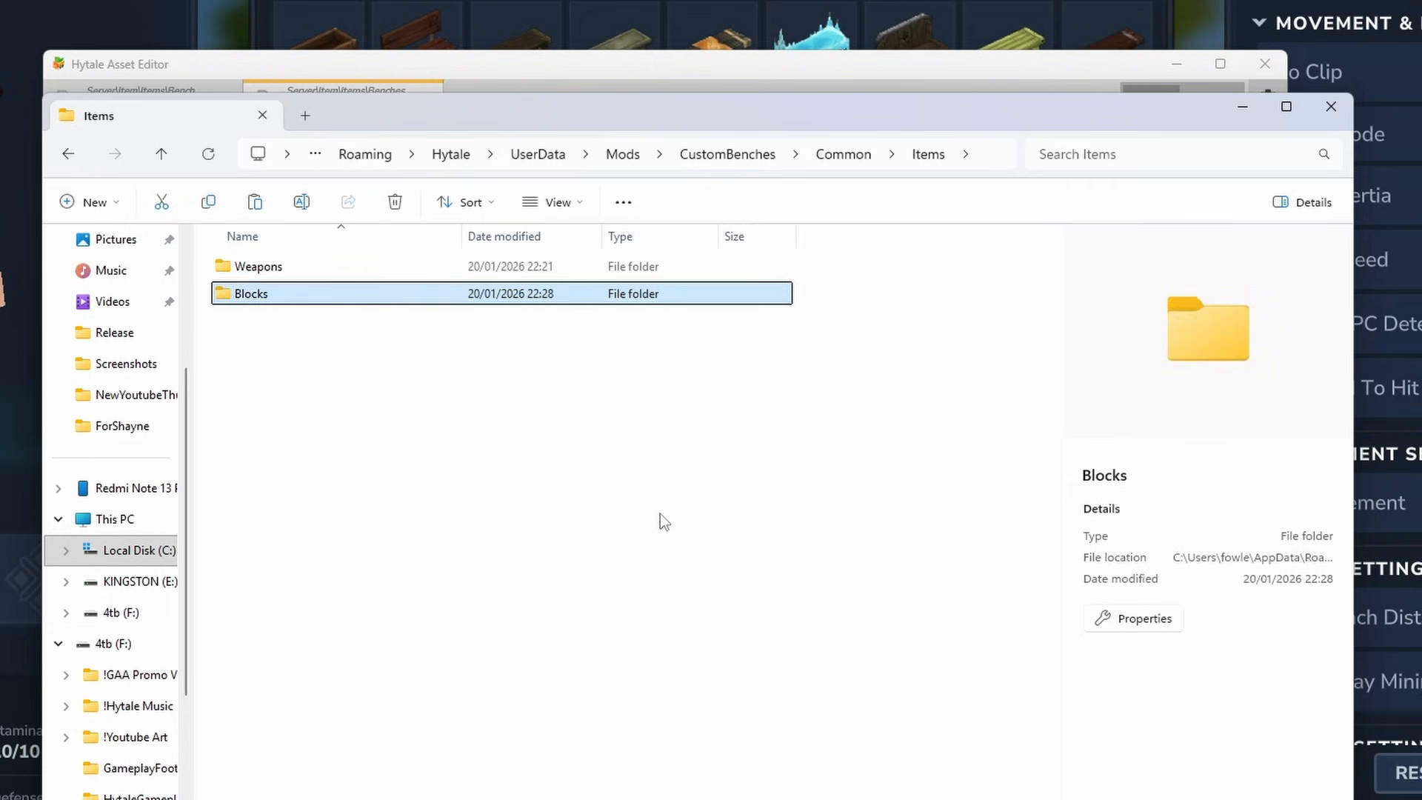
pyautogui.doubleClick(278, 296)
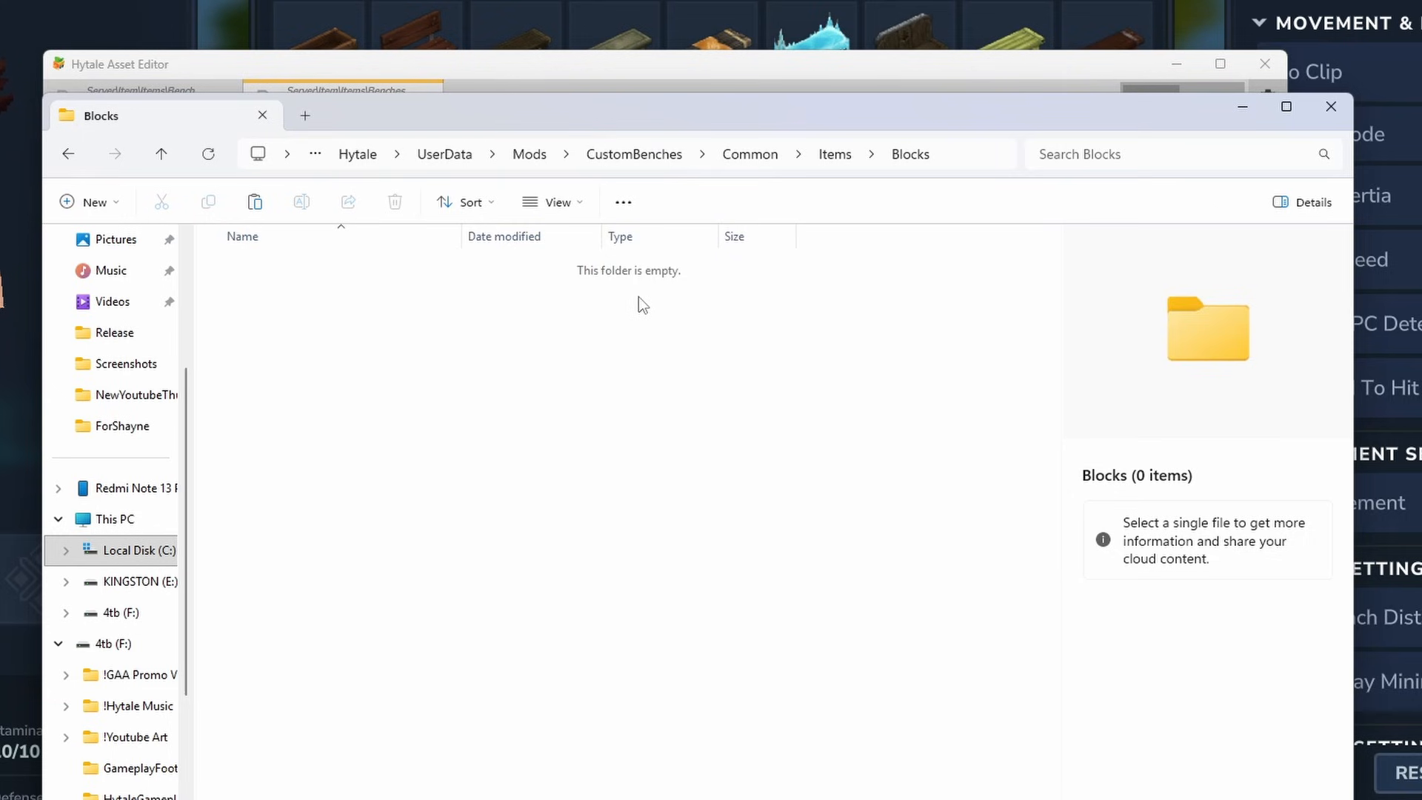
# - Return to the Asset Editor and confirm Armory.blockymodel as the Block Model
pyautogui.click(1242, 107)
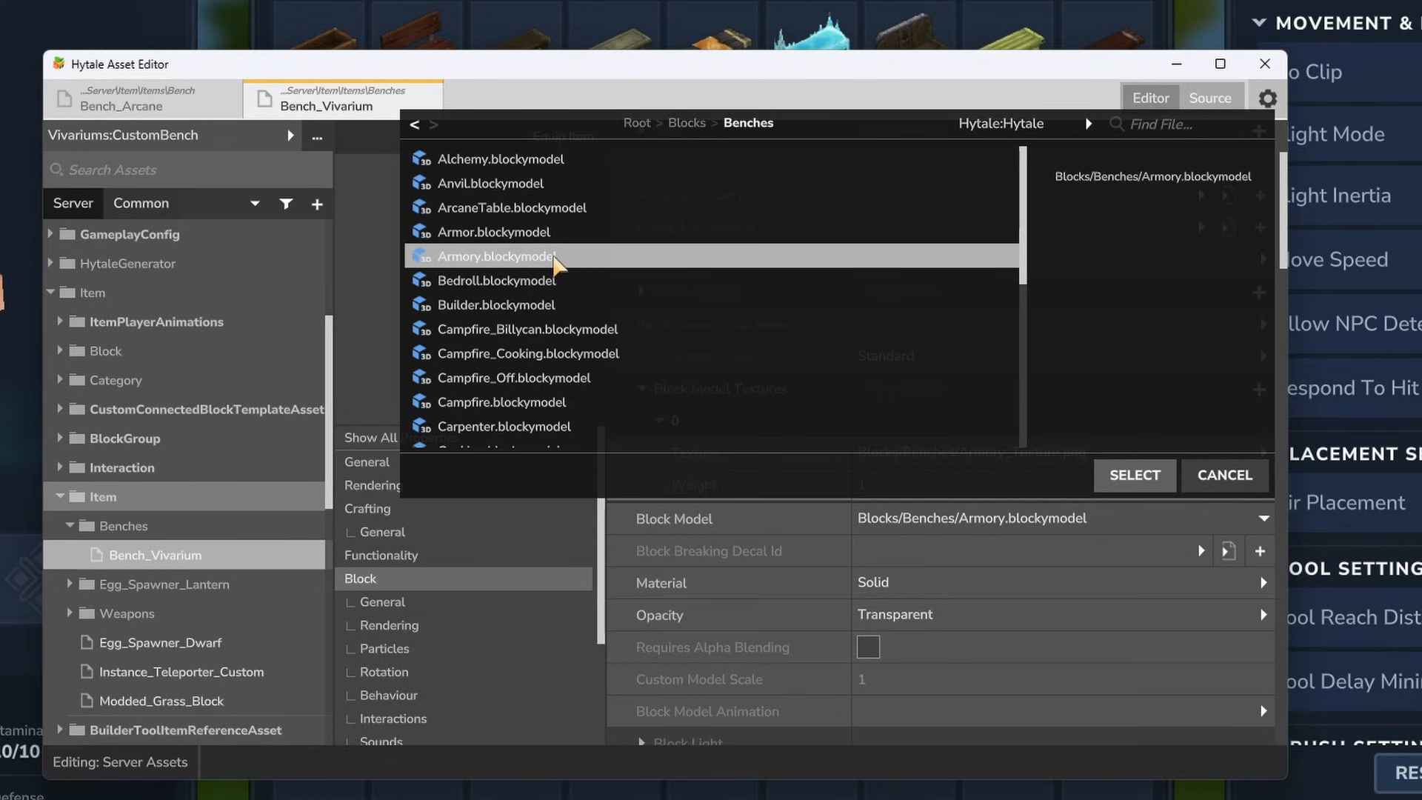
pyautogui.click(1134, 474)
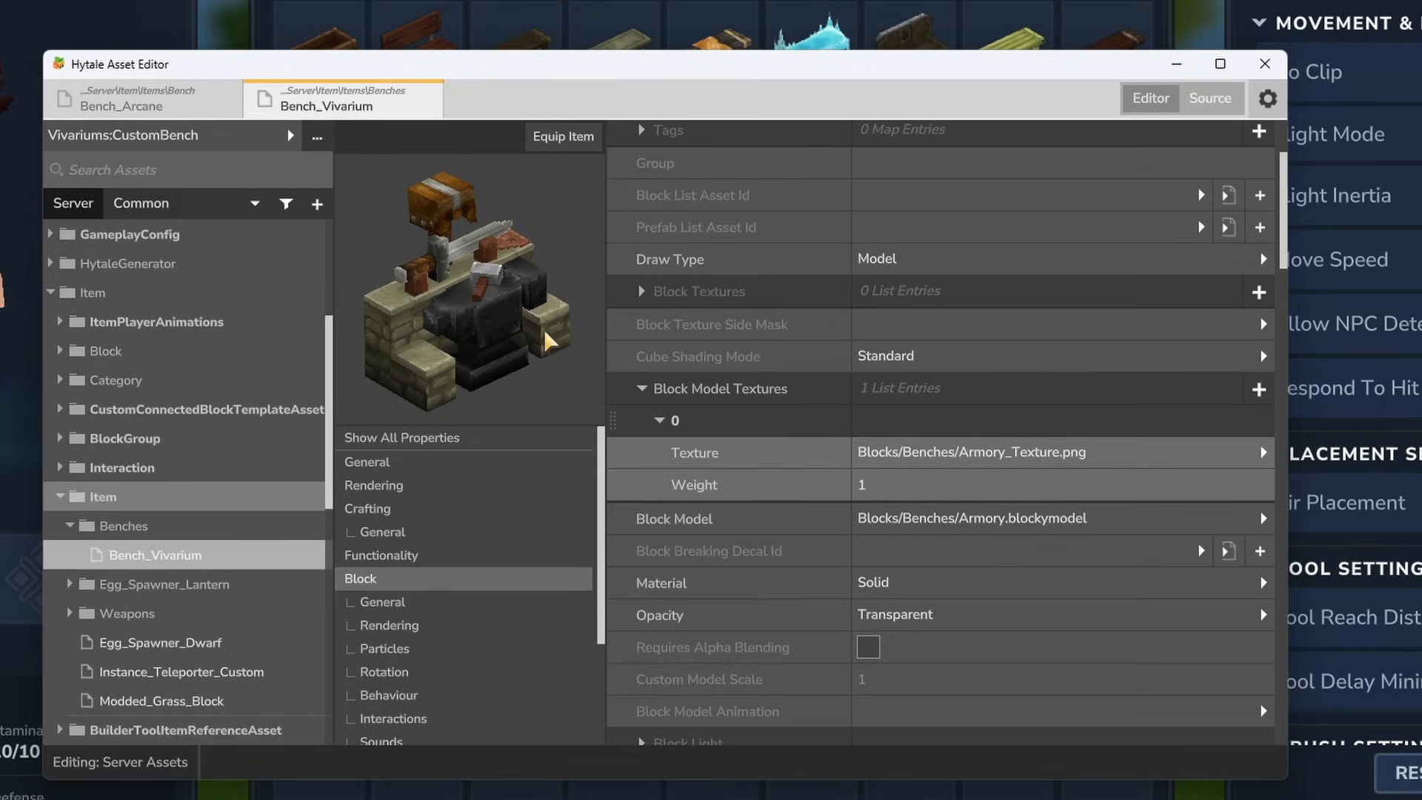
pyautogui.scroll(3, 686, 323)
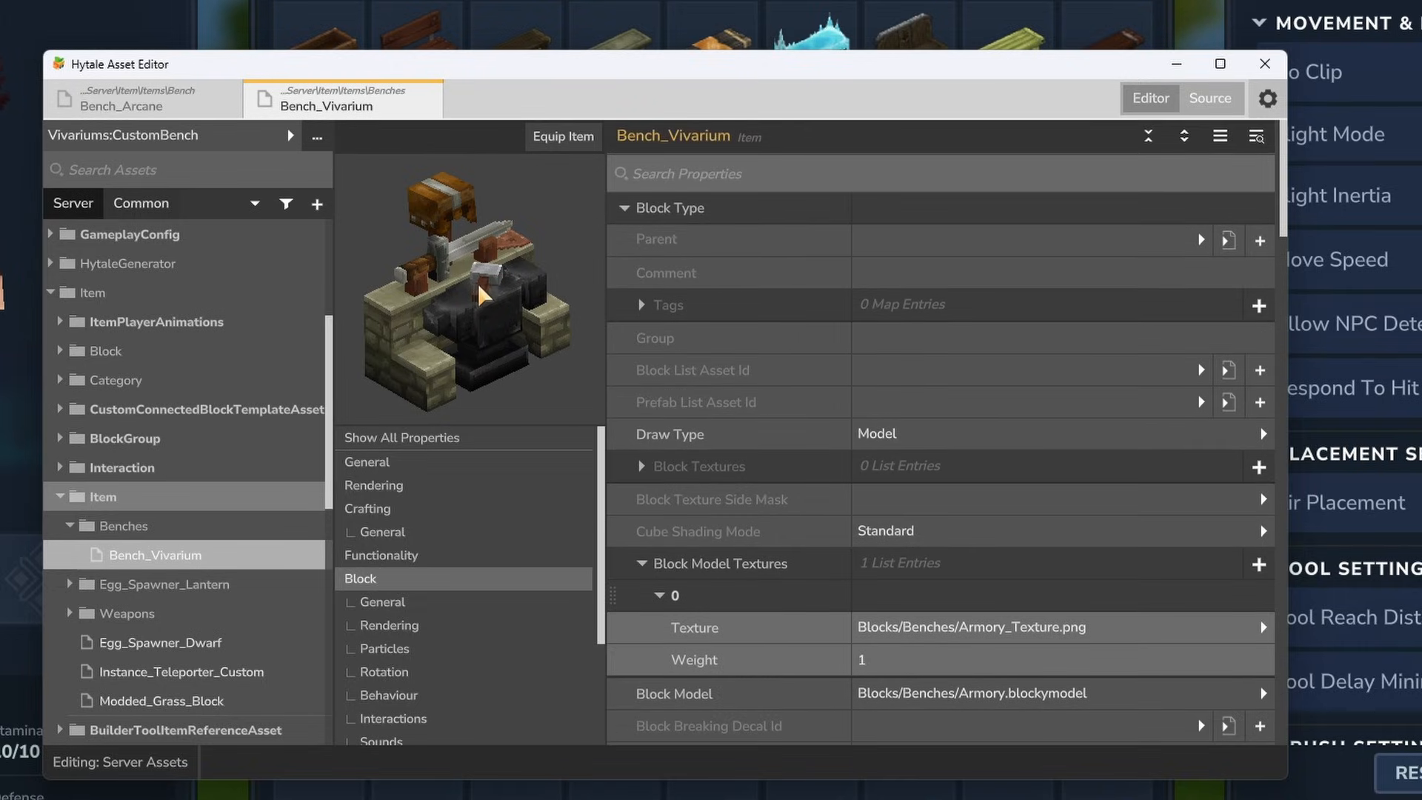
# - Open the icon editor from Bench_Vivarium's General properties, try small position, rotation and scale adjustments, and reset the icon settings to defaults
pyautogui.click(441, 462)
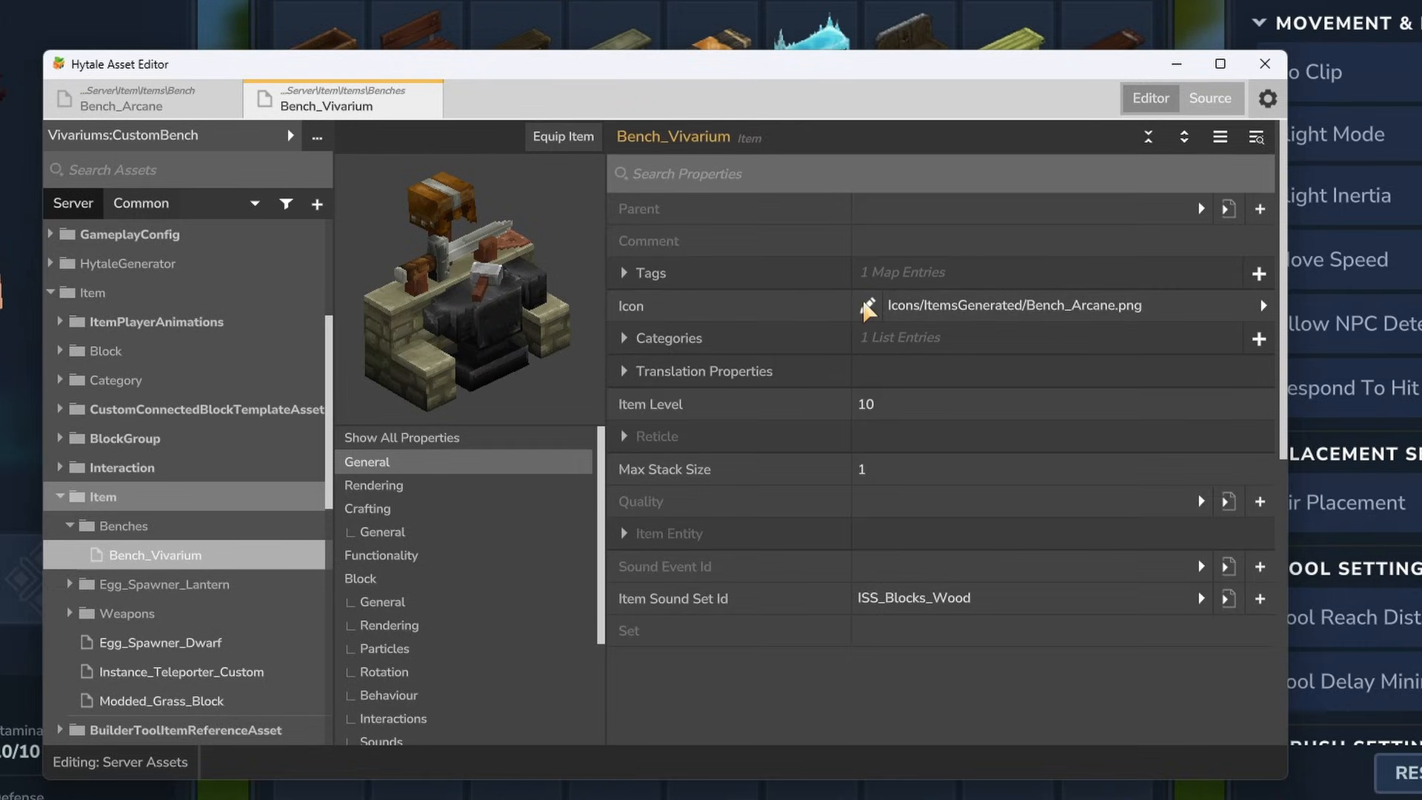
pyautogui.click(863, 310)
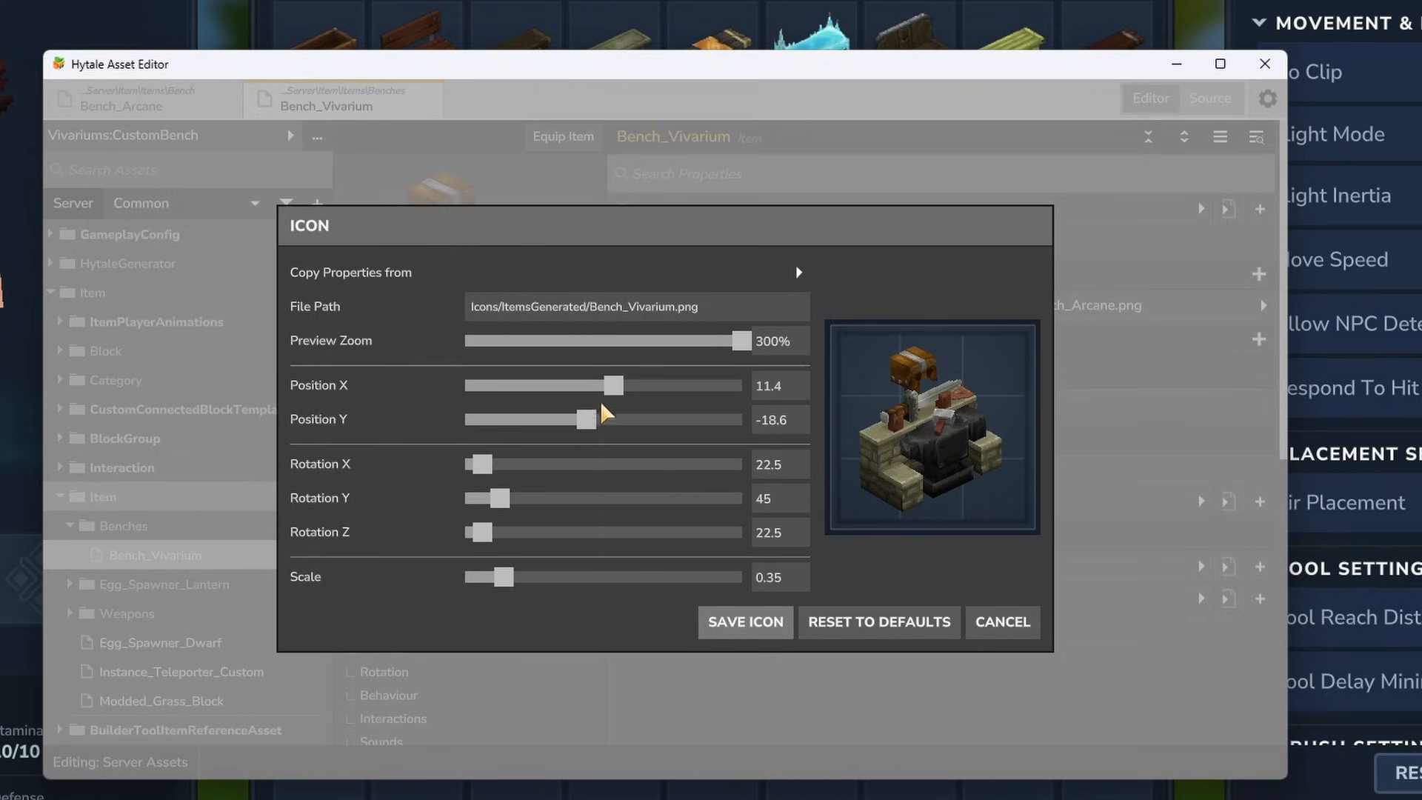
pyautogui.moveTo(612, 385); pyautogui.dragTo(616, 386)
pyautogui.moveTo(508, 464); pyautogui.dragTo(467, 533)
pyautogui.moveTo(503, 577); pyautogui.dragTo(498, 578)
pyautogui.click(852, 626)
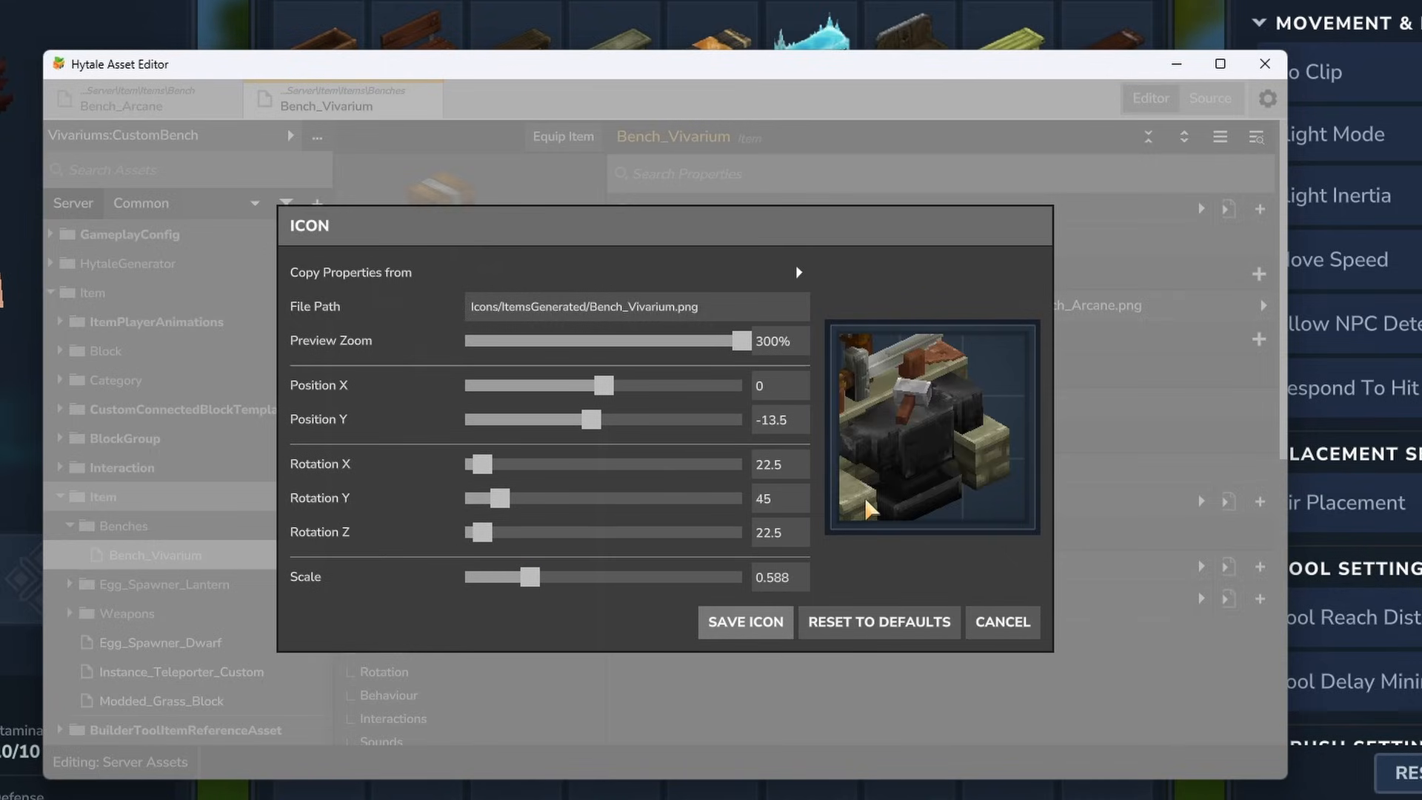
# - Set the icon's Position X to 11, Rotation X to 23 and Scale to 0.3, save the icon and close the icon editor
pyautogui.moveTo(531, 576); pyautogui.dragTo(498, 581)
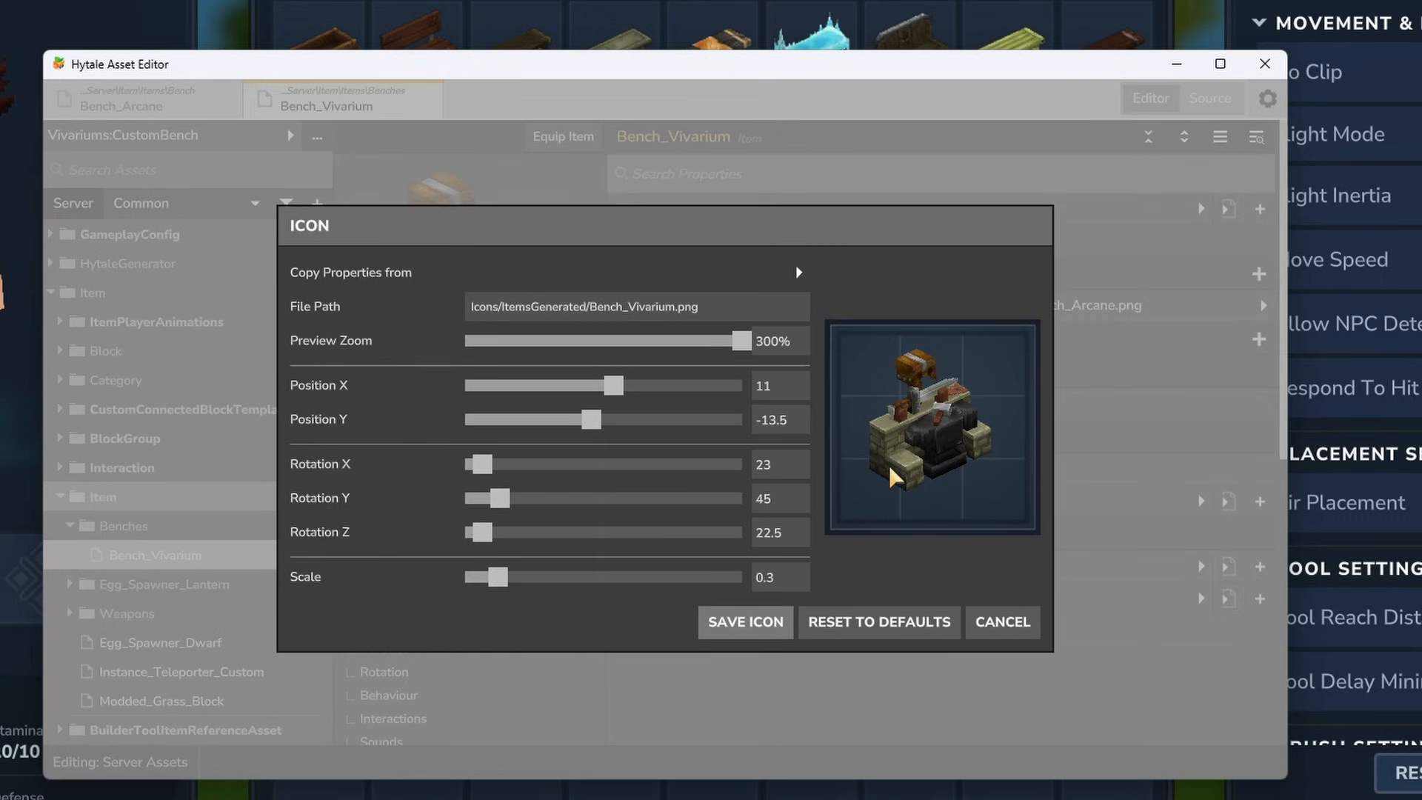
pyautogui.click(729, 622)
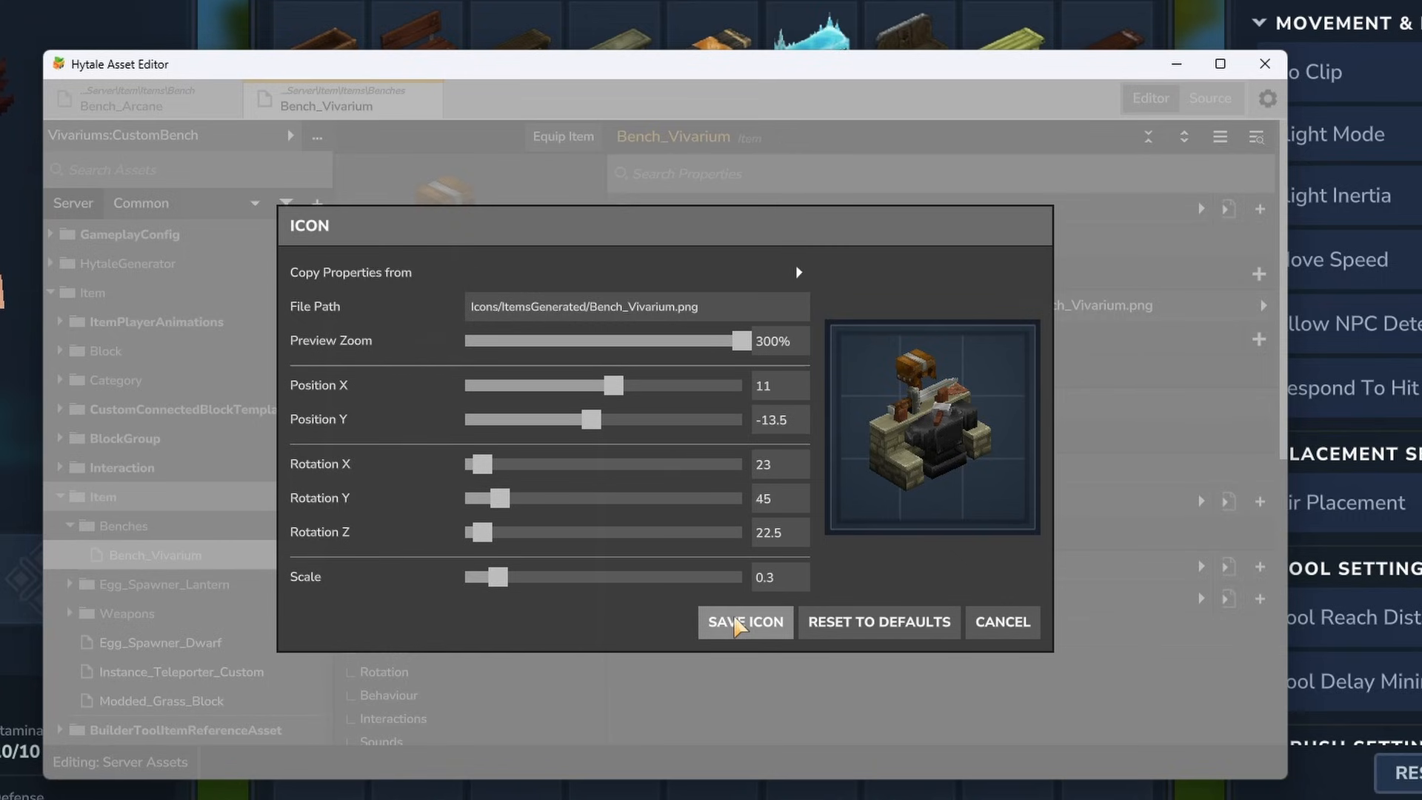
pyautogui.click(1005, 635)
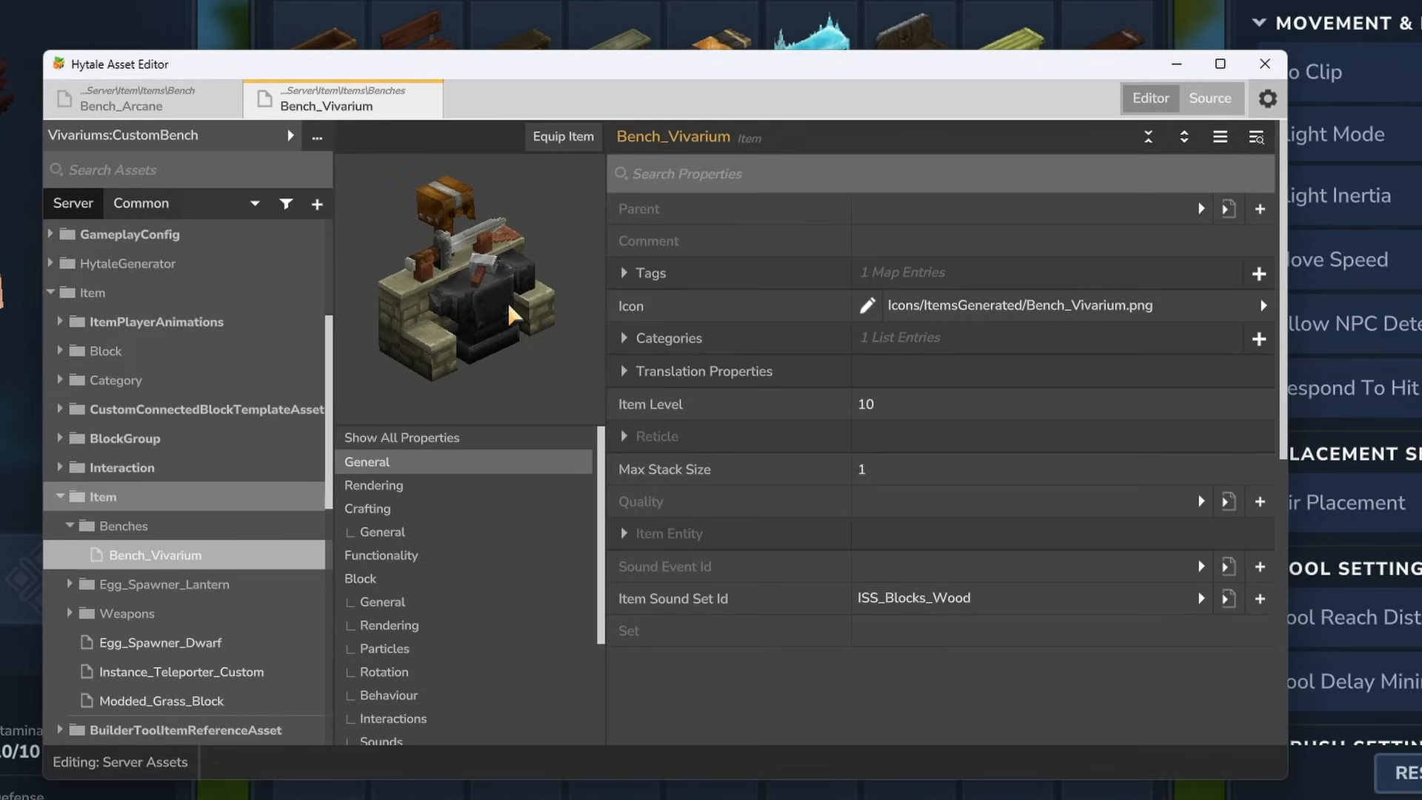
# - Equip the Bench_Vivarium item in the game, open the placed bench and look through both of its crafting categories
pyautogui.click(575, 140)
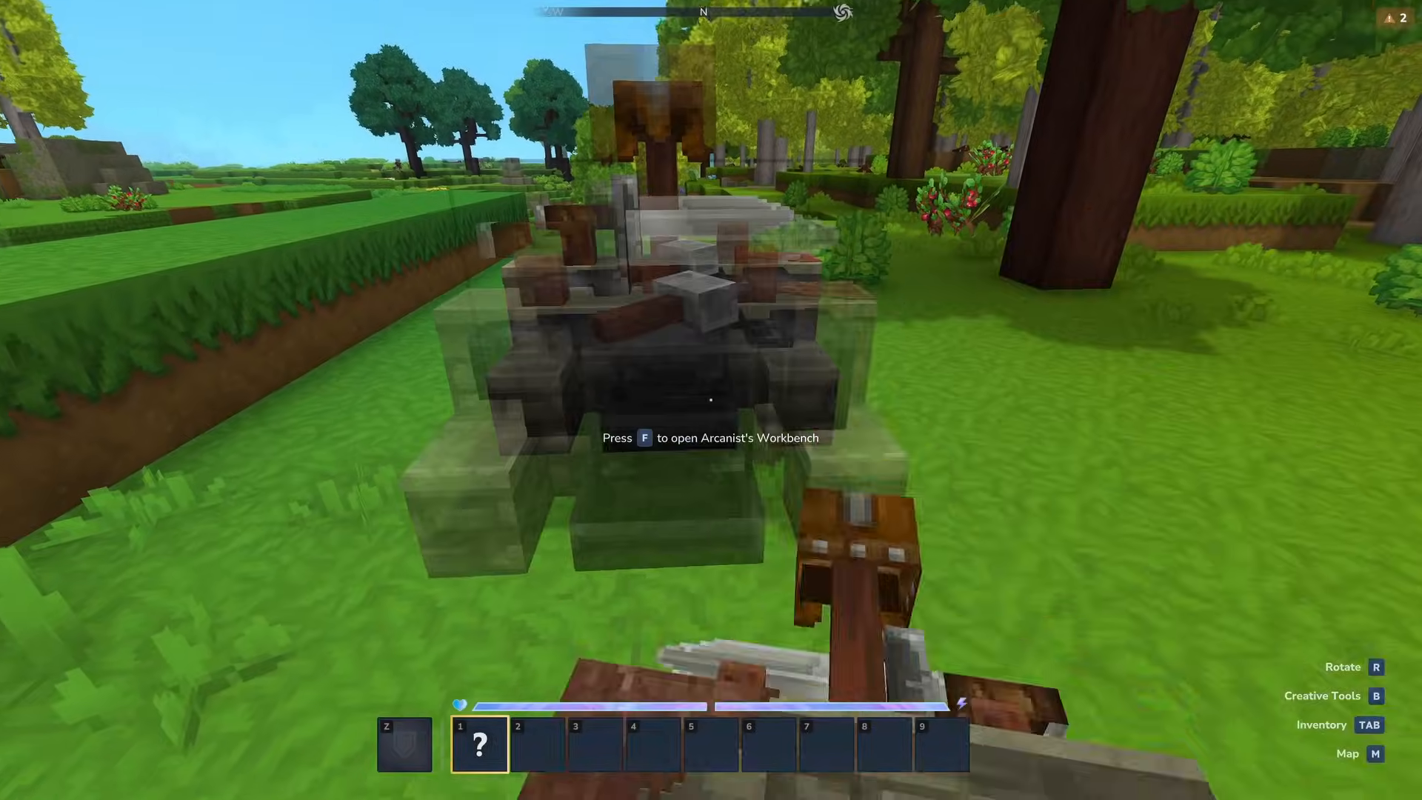
pyautogui.press('f')
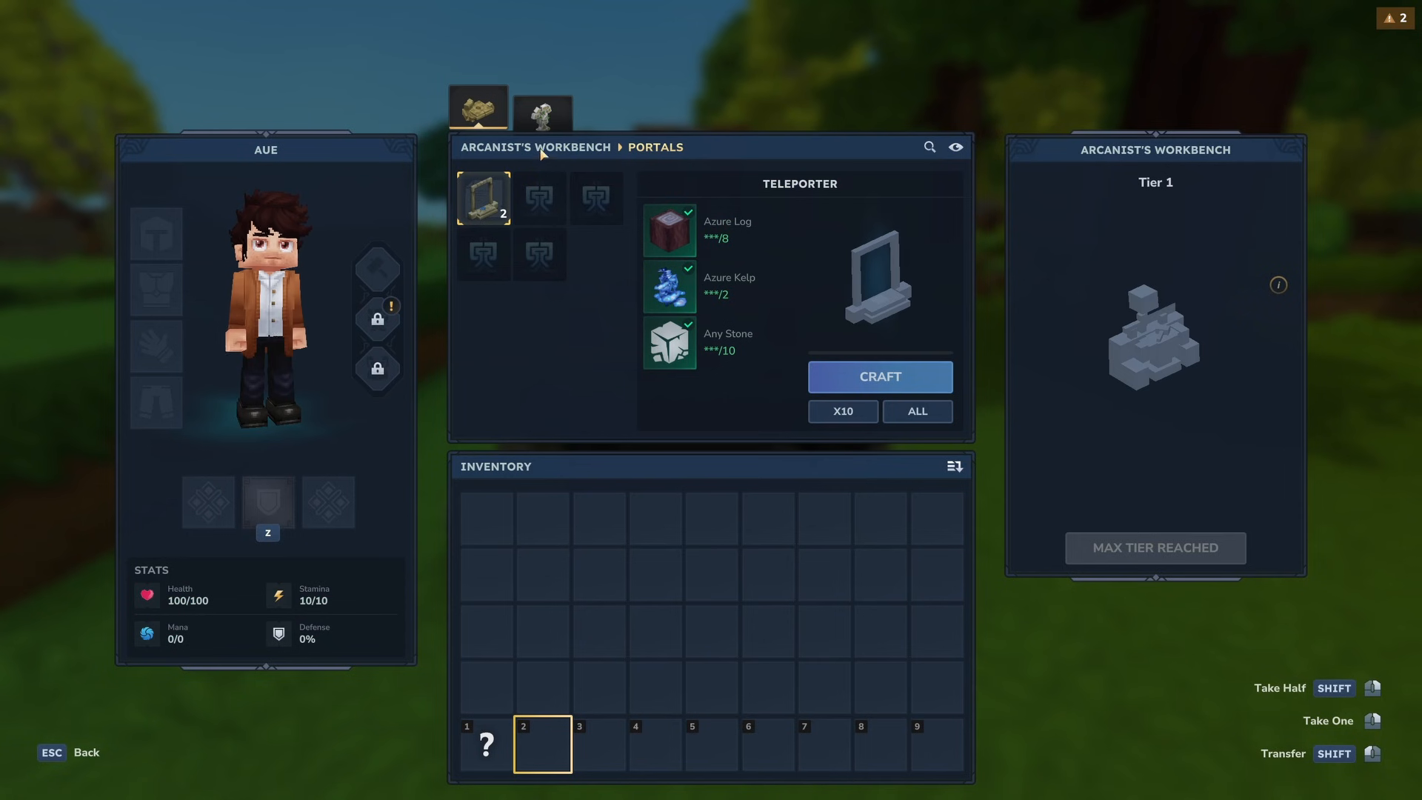
pyautogui.click(545, 124)
pyautogui.click(477, 112)
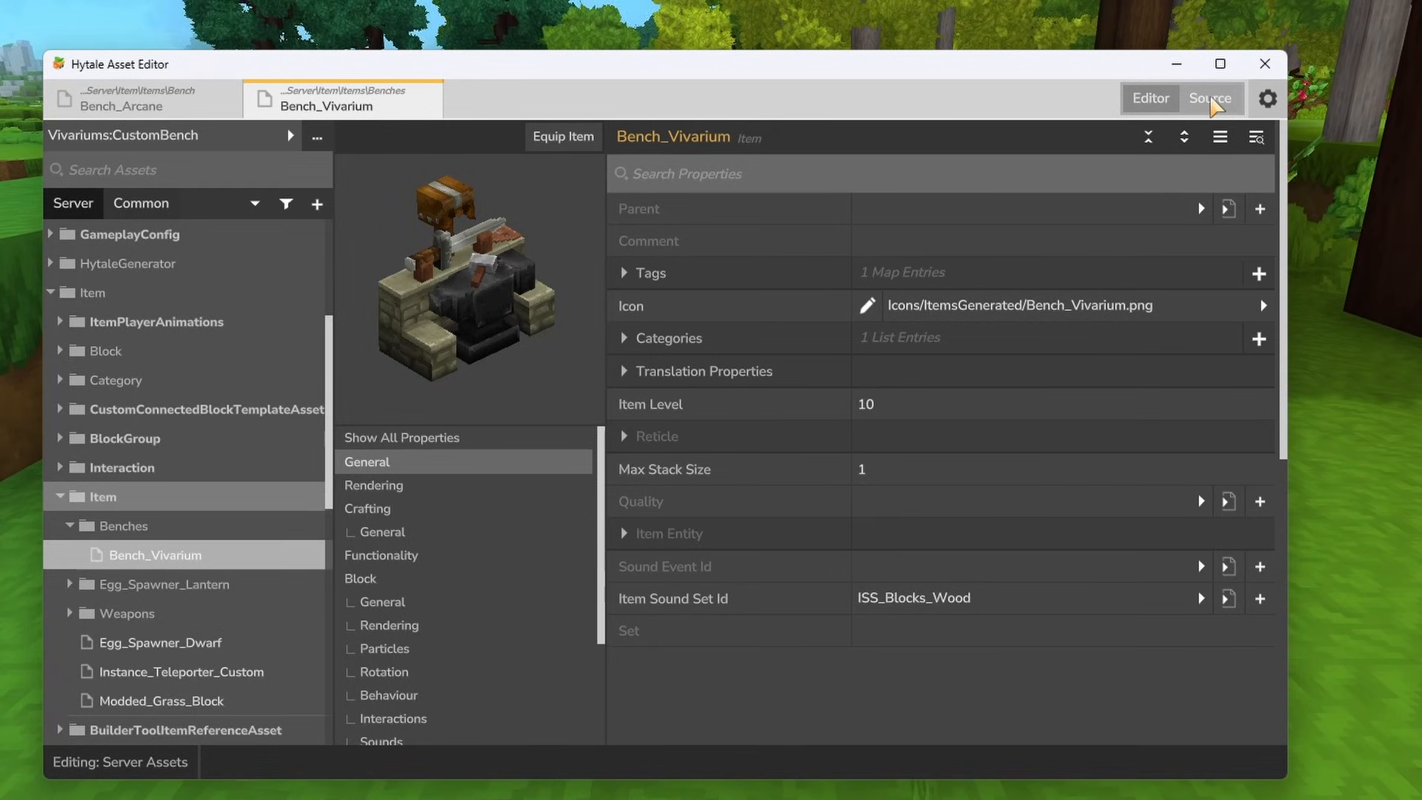
# - Show Bench_Vivarium's JSON source and examine the Bench block's Type and Categories definitions
pyautogui.click(1212, 101)
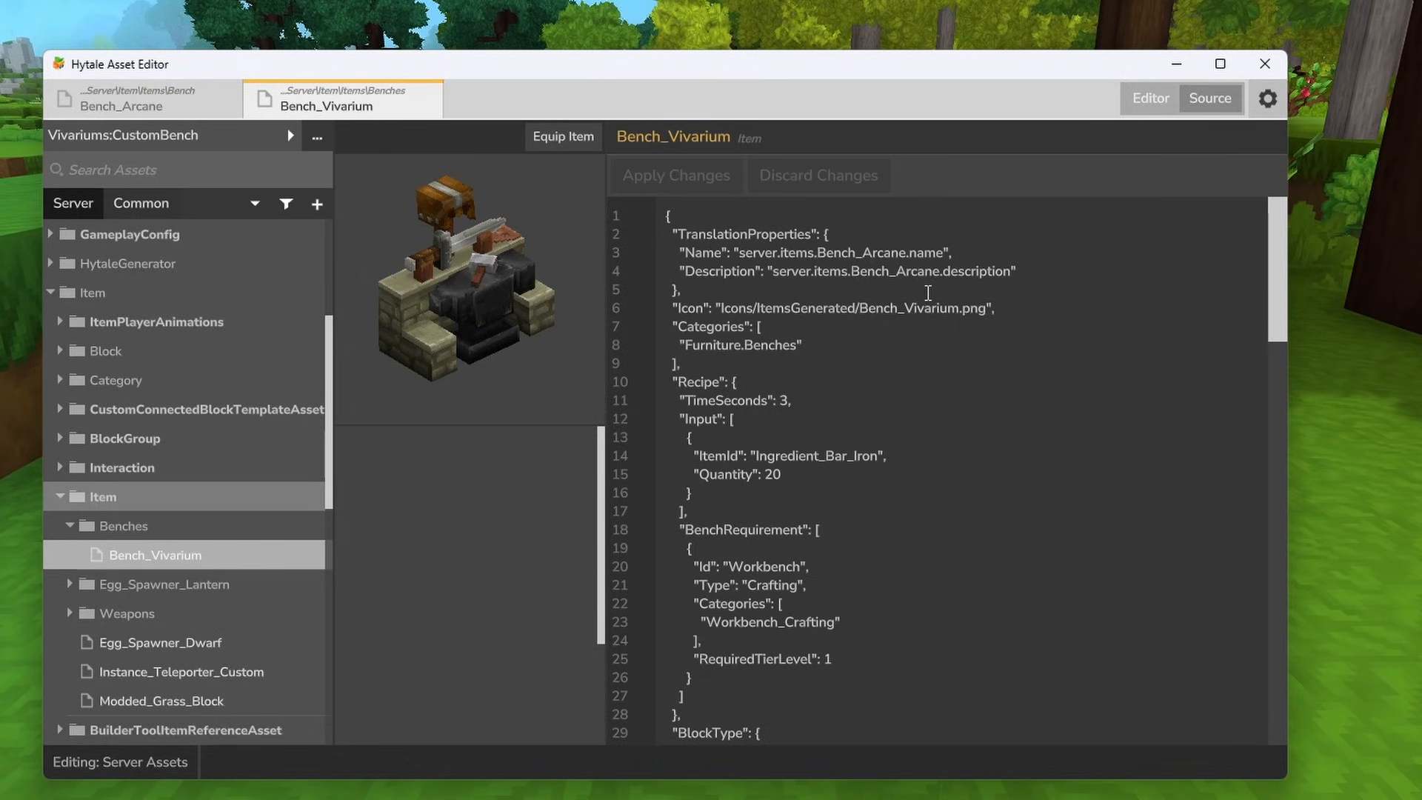
pyautogui.scroll(-1, 889, 287)
pyautogui.scroll(1, 881, 282)
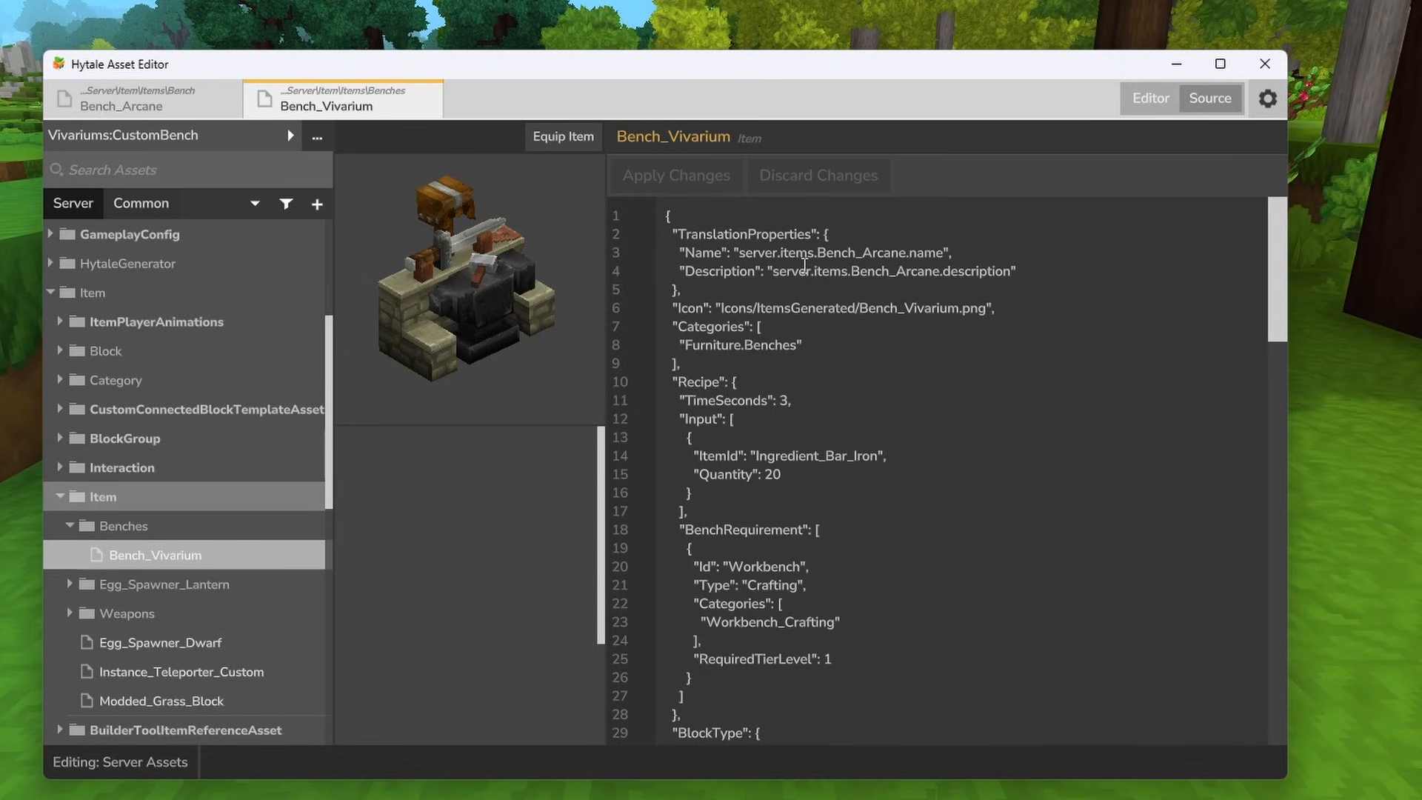
pyautogui.scroll(-7, 1007, 253)
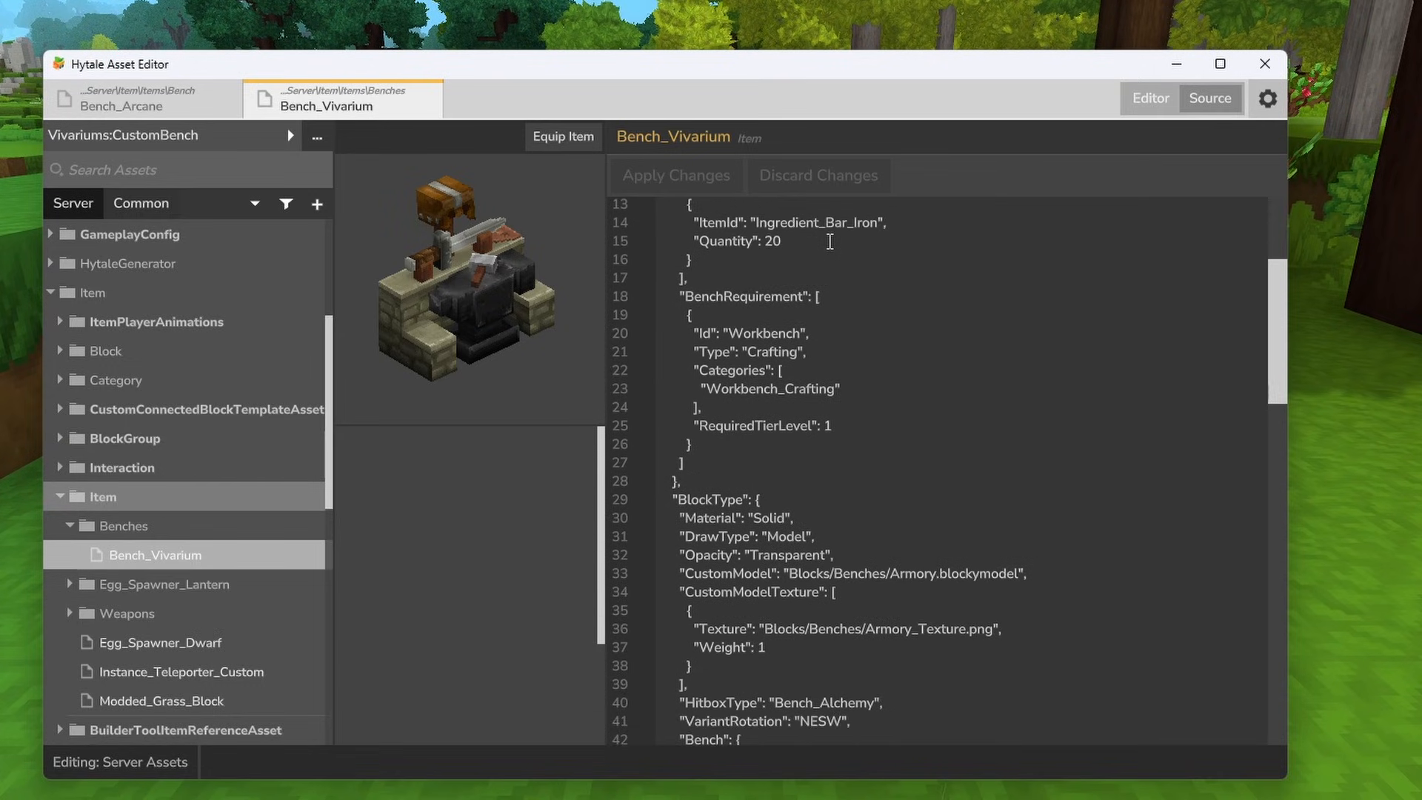
pyautogui.scroll(-5, 830, 242)
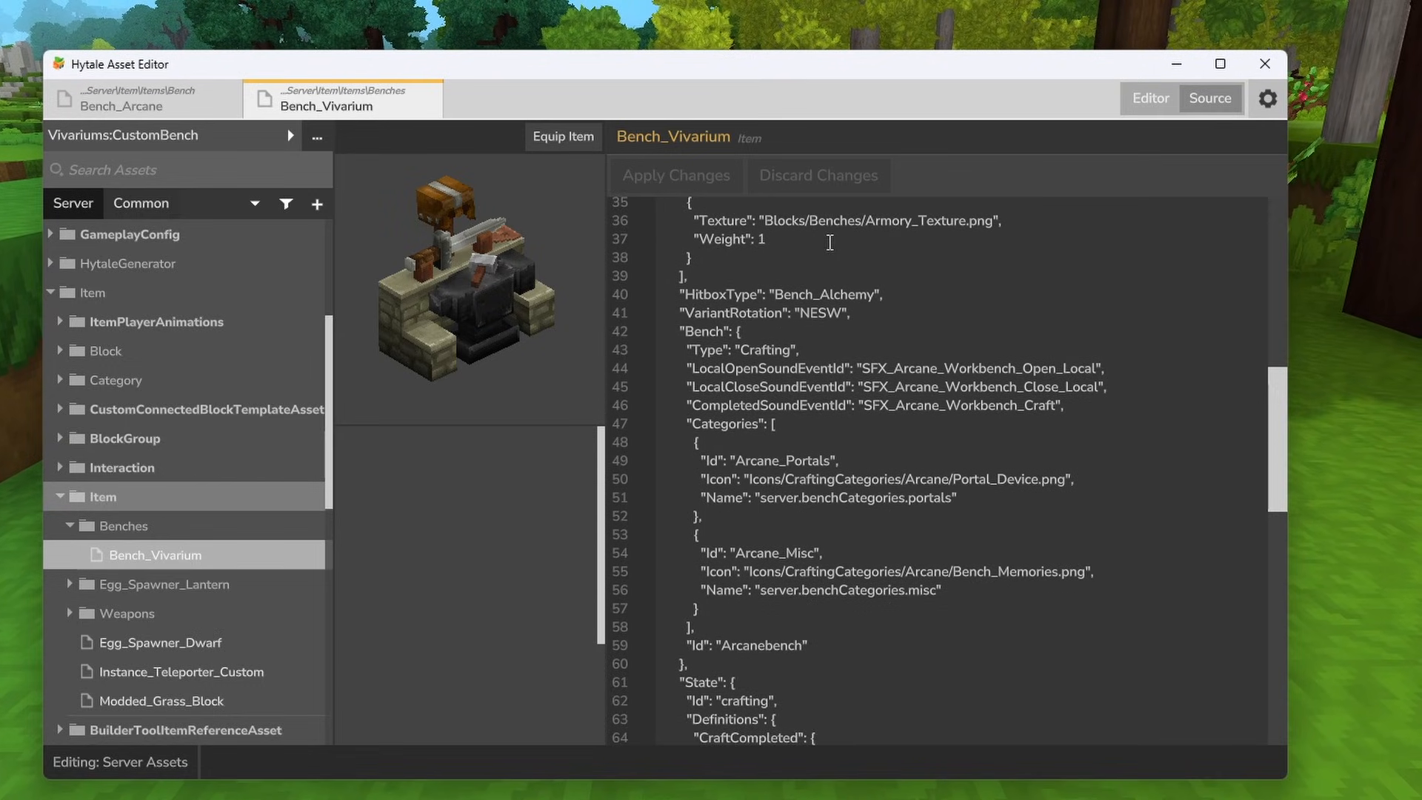
pyautogui.scroll(-1, 822, 255)
pyautogui.moveTo(742, 273); pyautogui.dragTo(664, 275)
pyautogui.moveTo(799, 290); pyautogui.dragTo(680, 285)
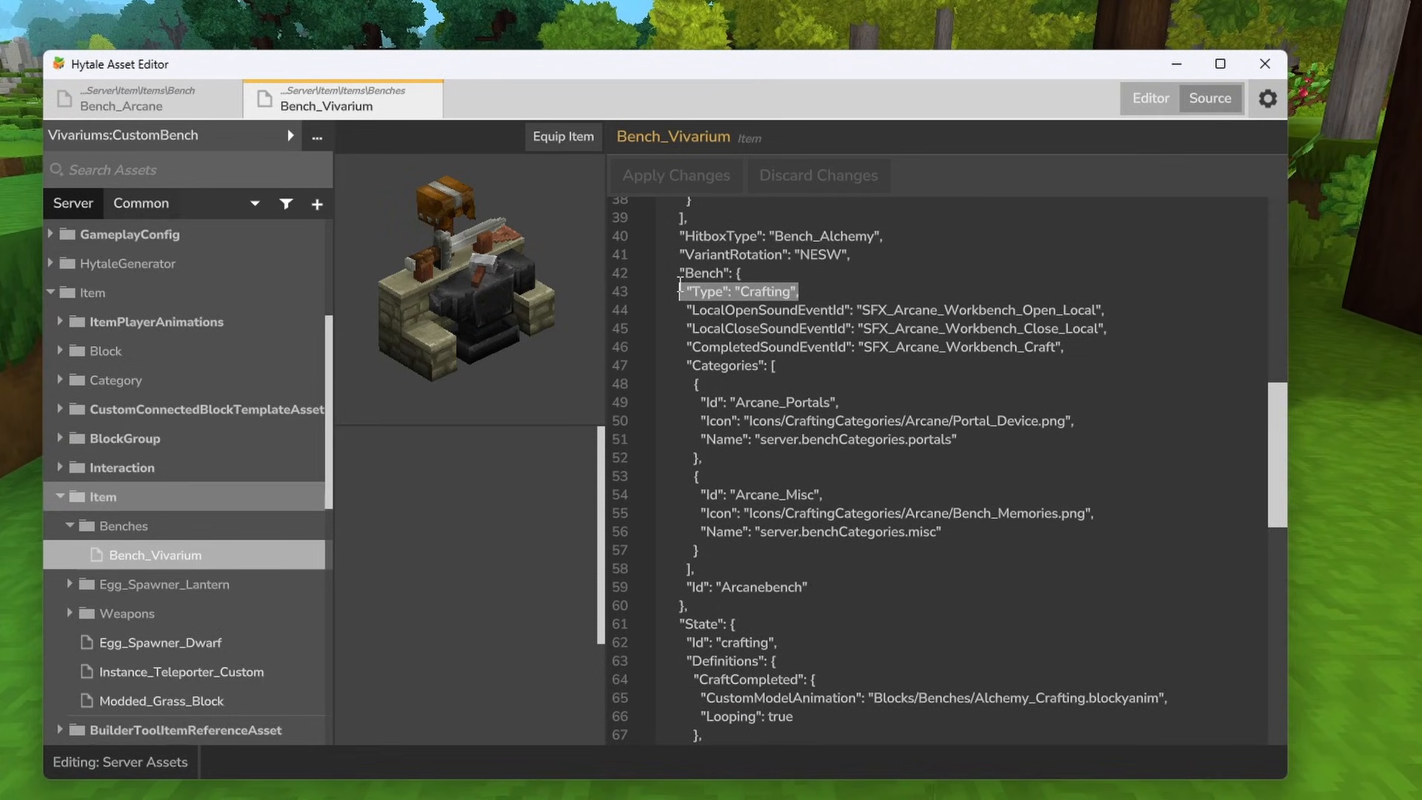
pyautogui.click(874, 283)
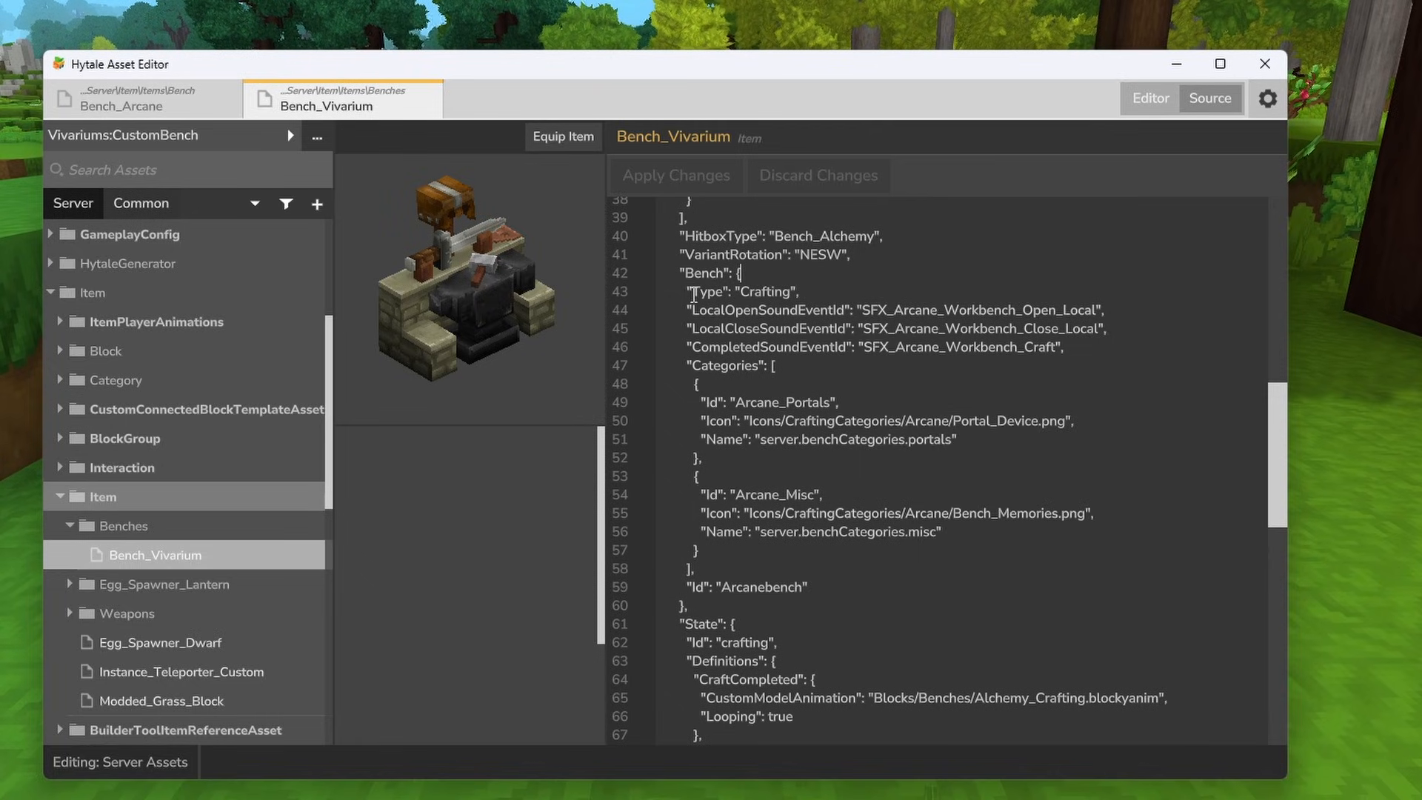
pyautogui.moveTo(688, 366); pyautogui.dragTo(783, 365)
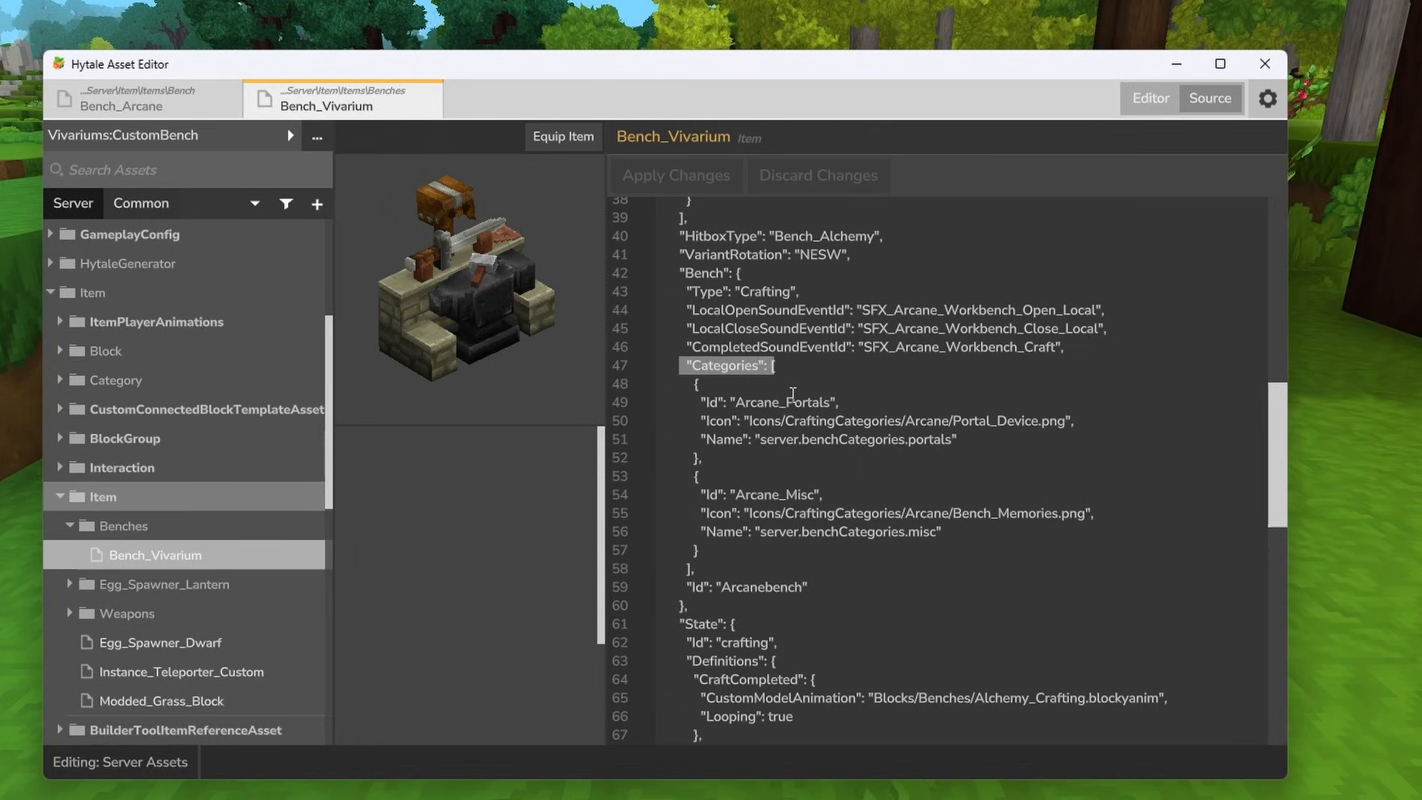
# - In the Bench Categories list, change the first category's Id to Vivariums_Weapons and the second category's Id to Vivariums_Blocks
pyautogui.click(701, 403)
pyautogui.hotkey('shift', 'End')
pyautogui.press('End')
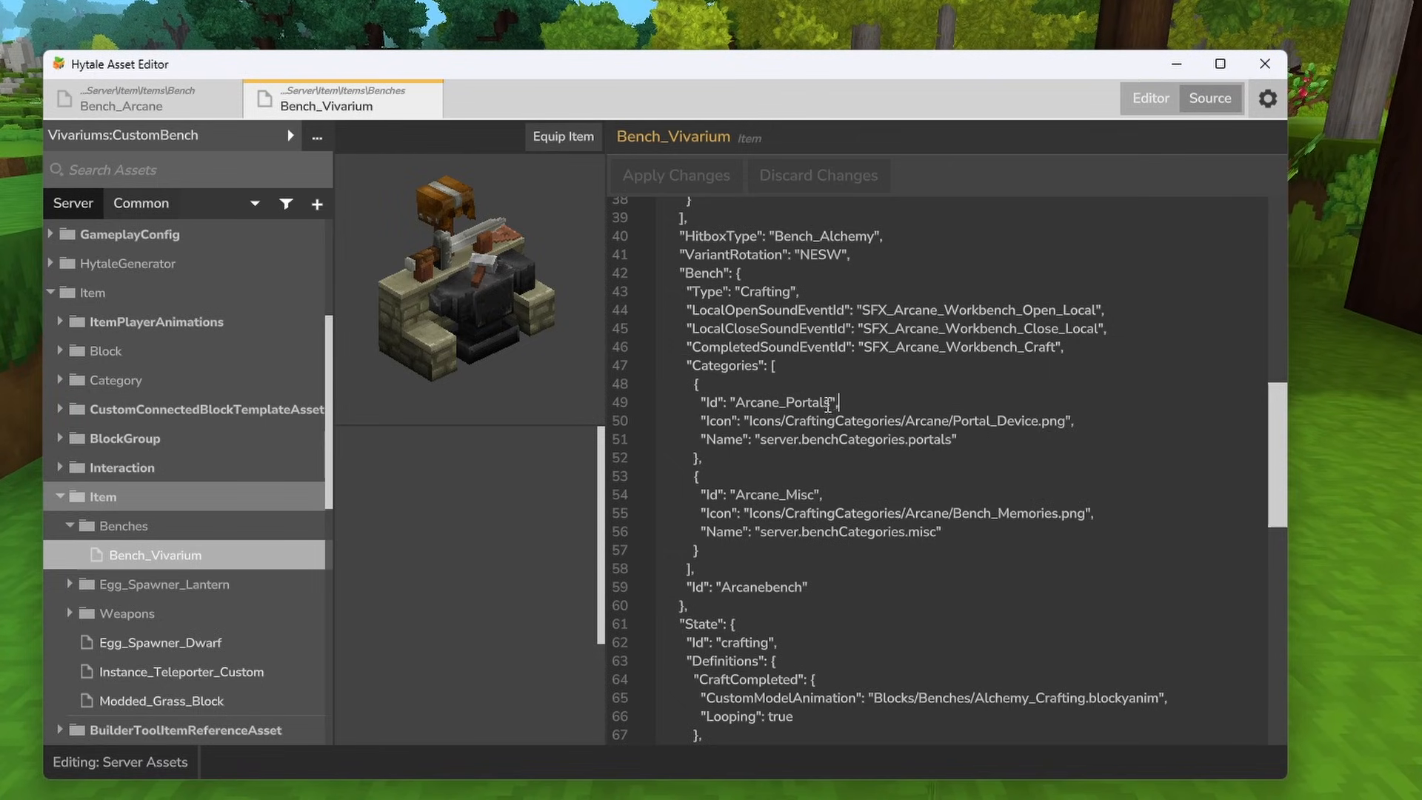
pyautogui.moveTo(830, 402); pyautogui.dragTo(742, 404)
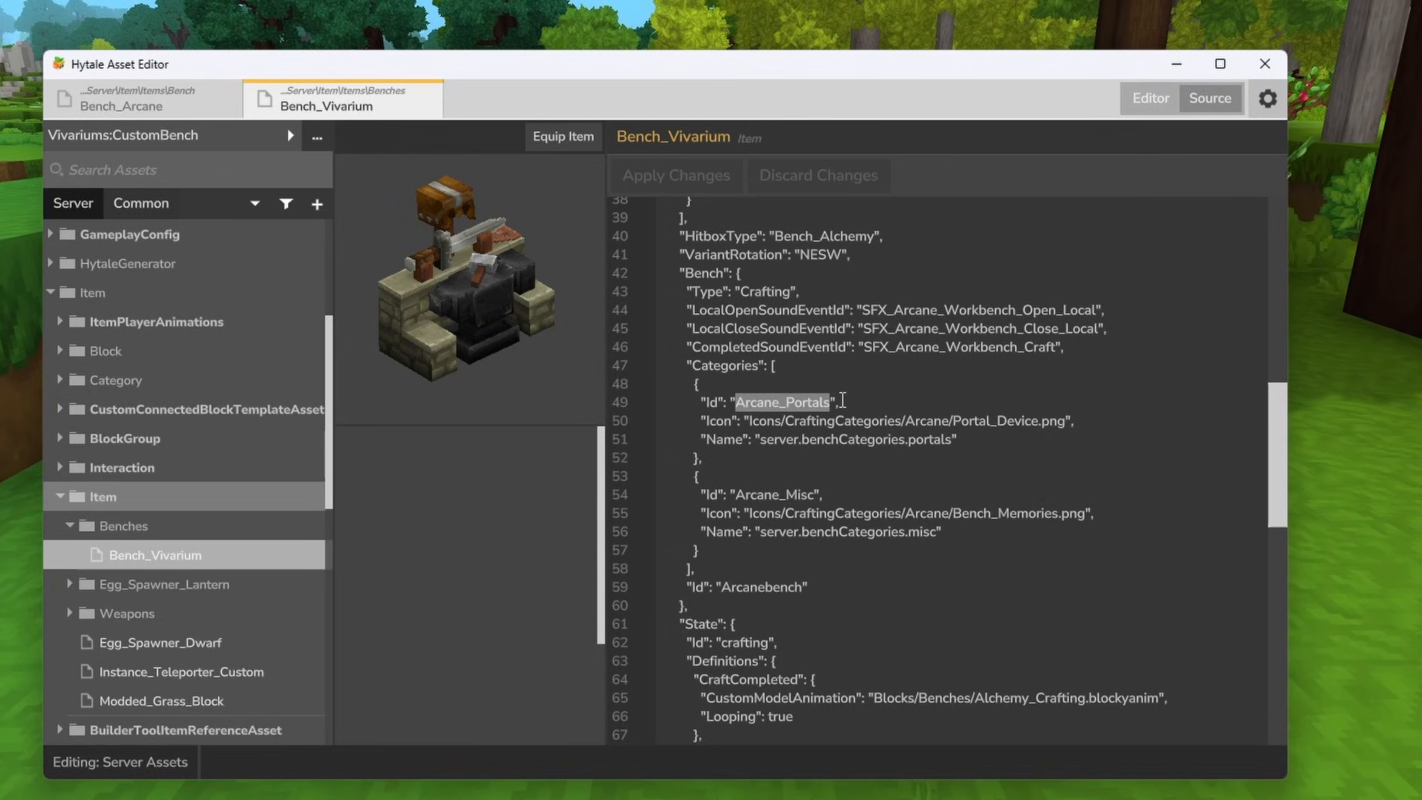
pyautogui.write('Vivar')
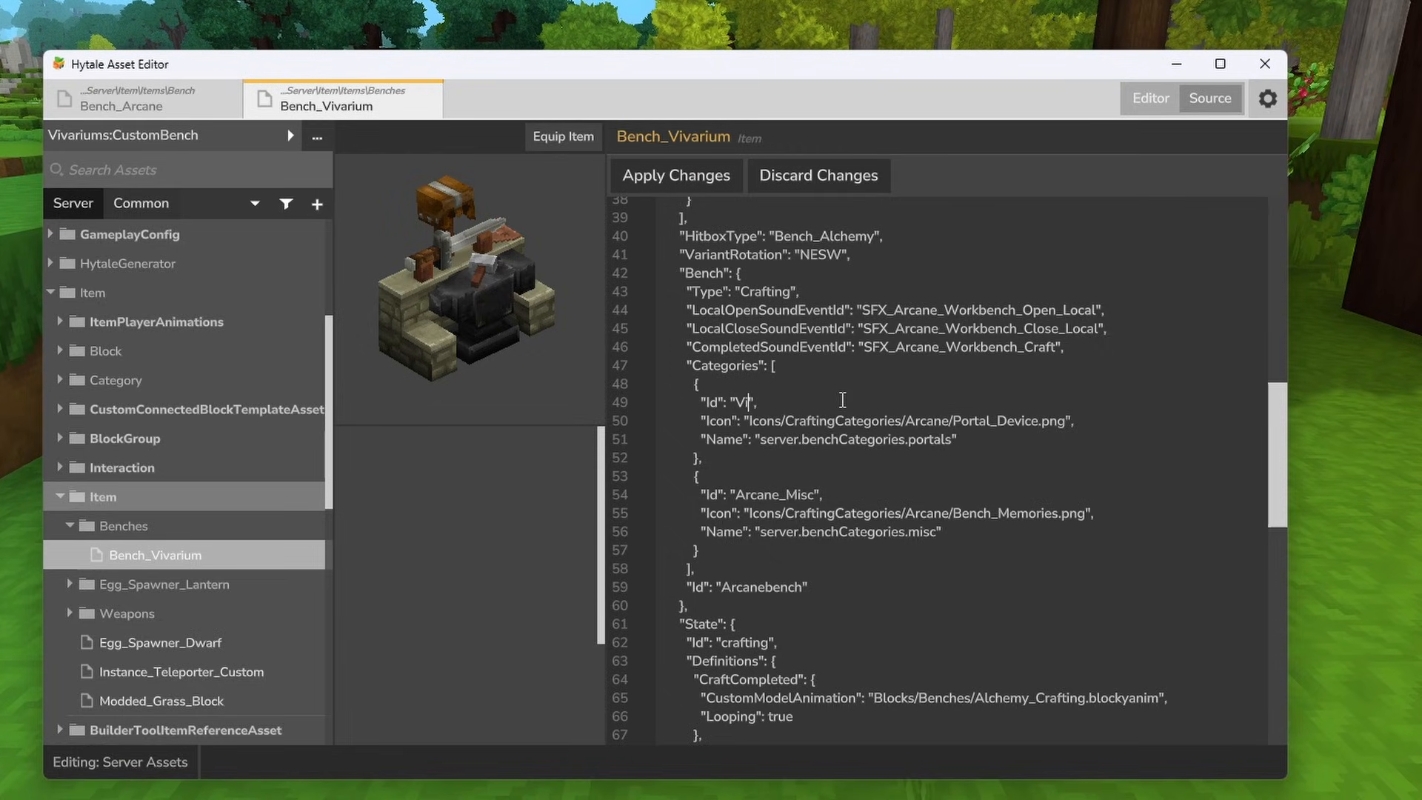
pyautogui.write('iums_Weapons')
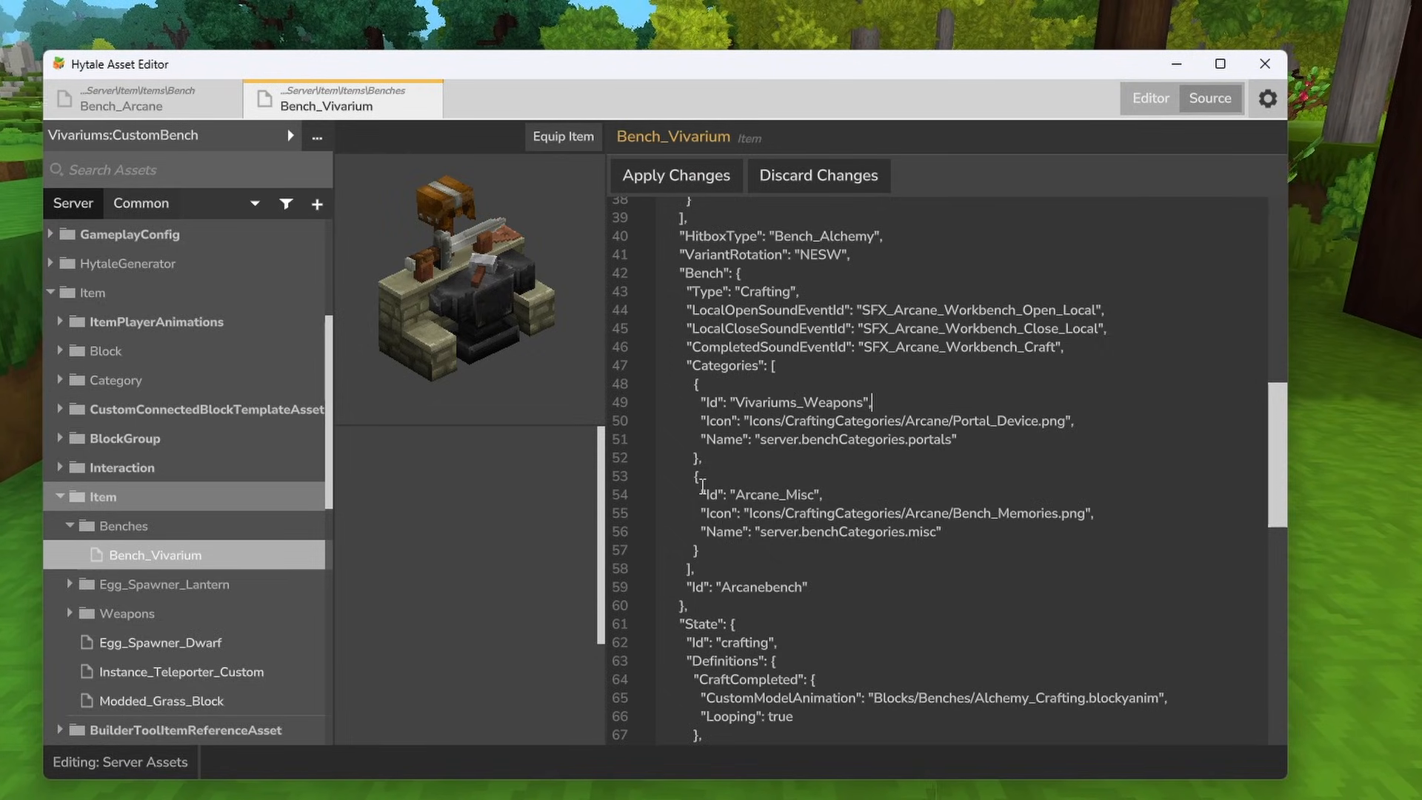
pyautogui.moveTo(814, 495); pyautogui.dragTo(738, 496)
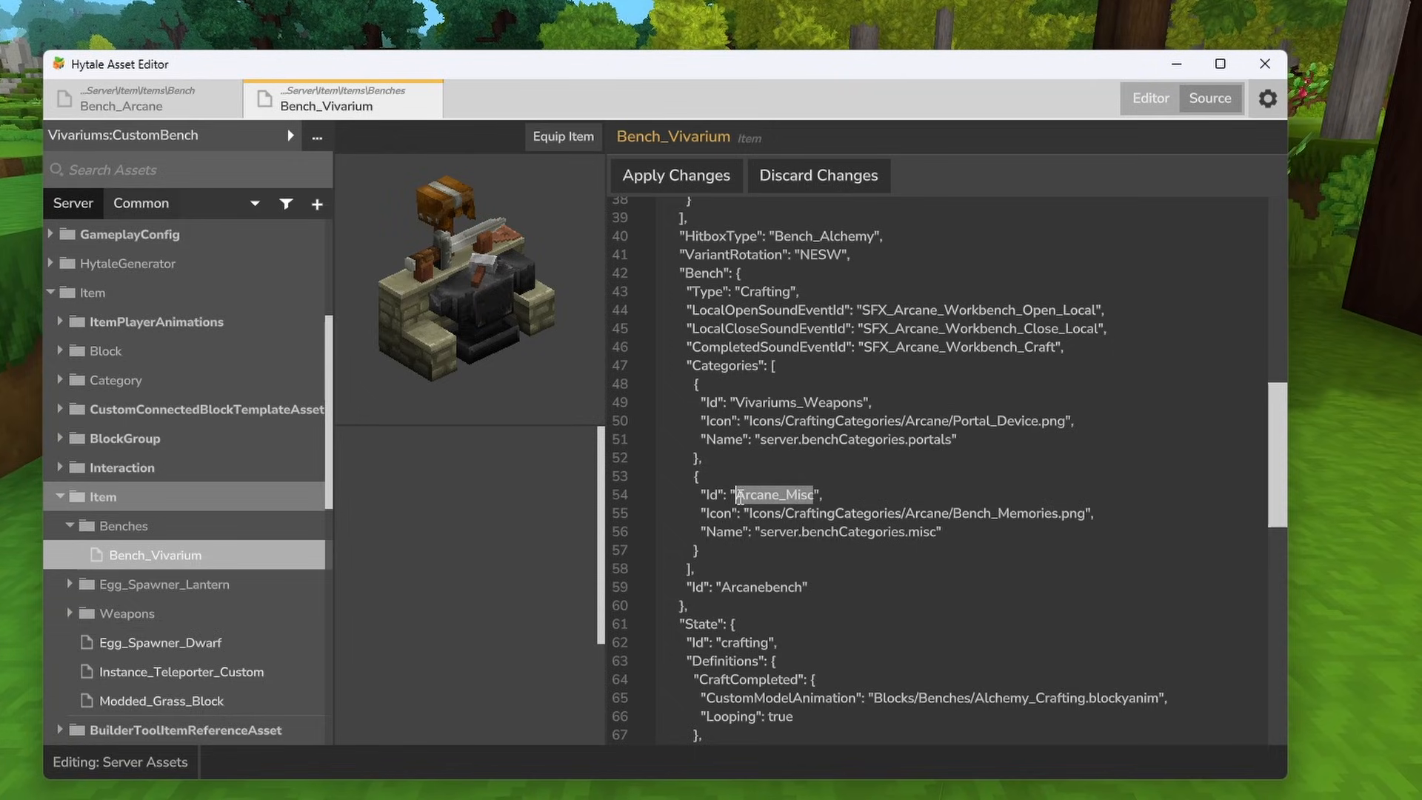
pyautogui.write('Vivariums_Block')
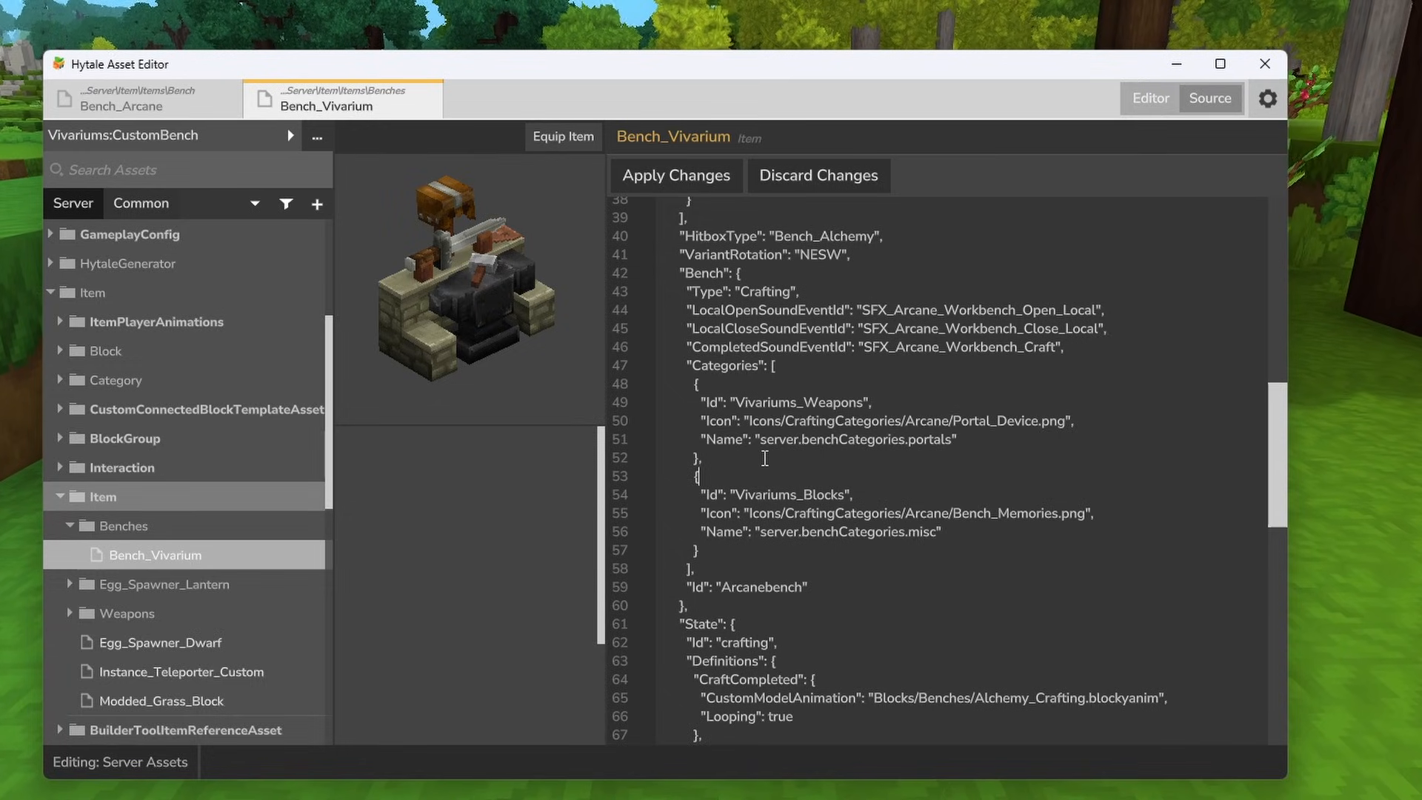
# - Duplicate the Vivariums_Blocks category block below itself as a third Categories entry, separated by a comma
pyautogui.moveTo(711, 478); pyautogui.dragTo(763, 548)
pyautogui.hotkey('ctrl', 'c')
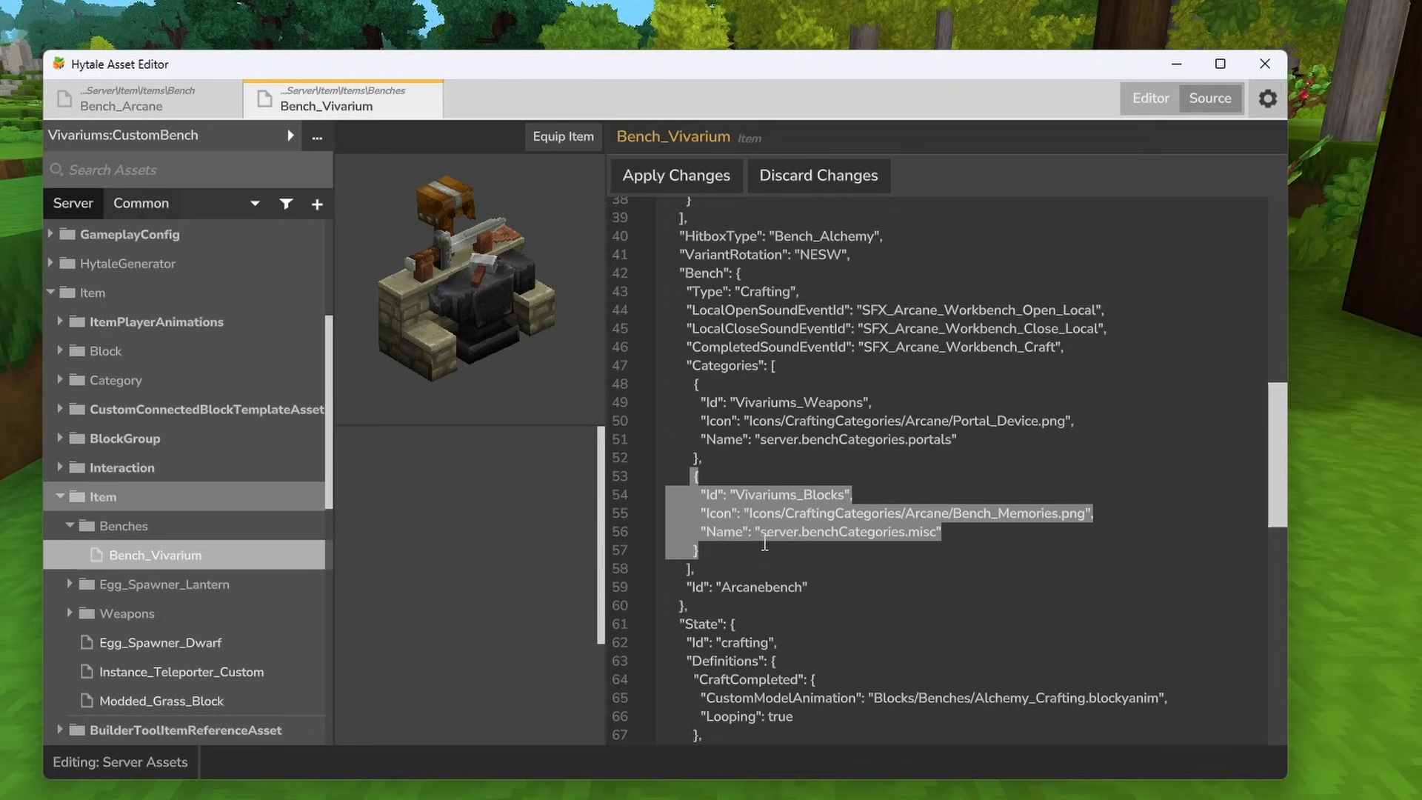
pyautogui.click(727, 547)
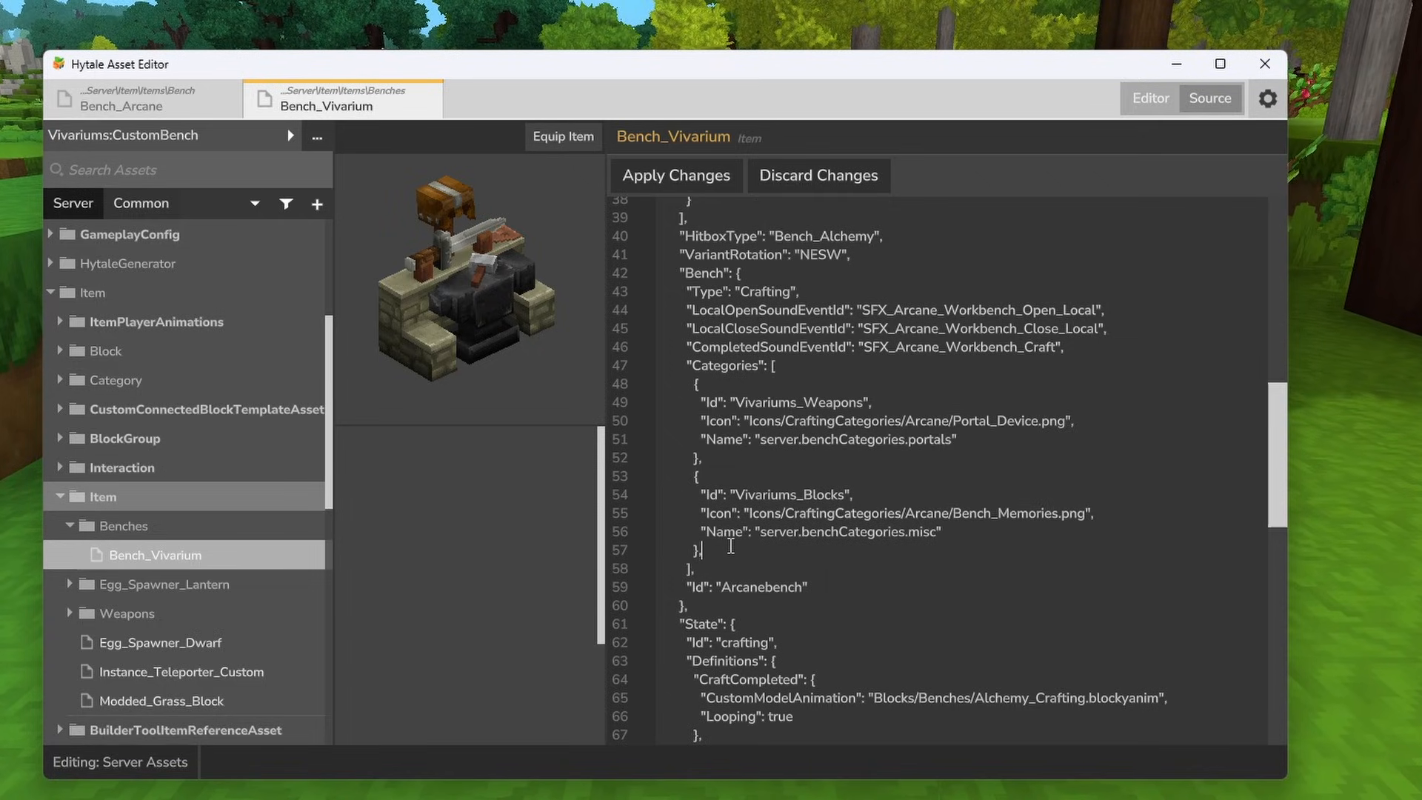
pyautogui.write(',')
pyautogui.press('Return')
pyautogui.hotkey('ctrl', 'v')
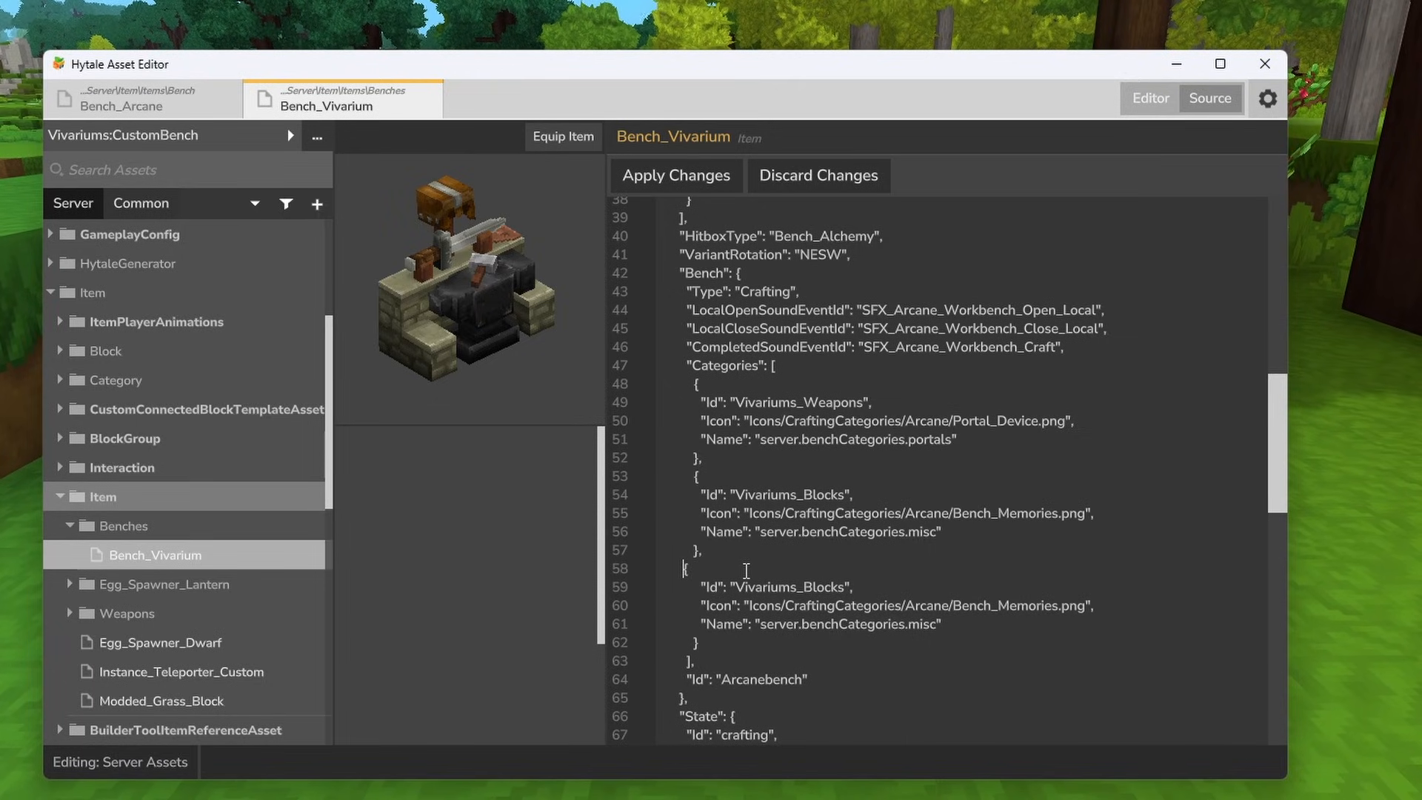
# - Change the third category's Id to Vivariums_Creatures and apply the source changes
pyautogui.scroll(-1, 770, 518)
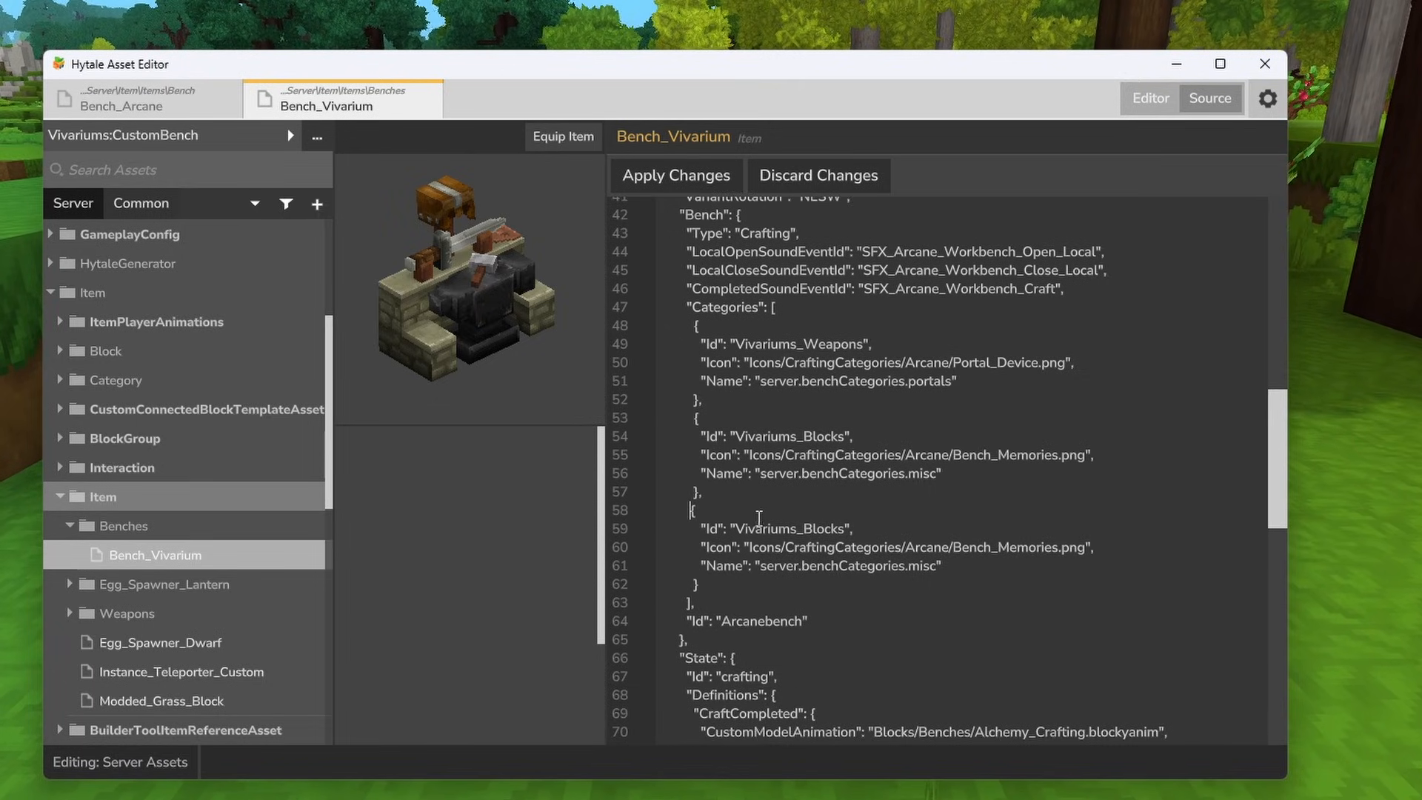
pyautogui.scroll(-1, 751, 480)
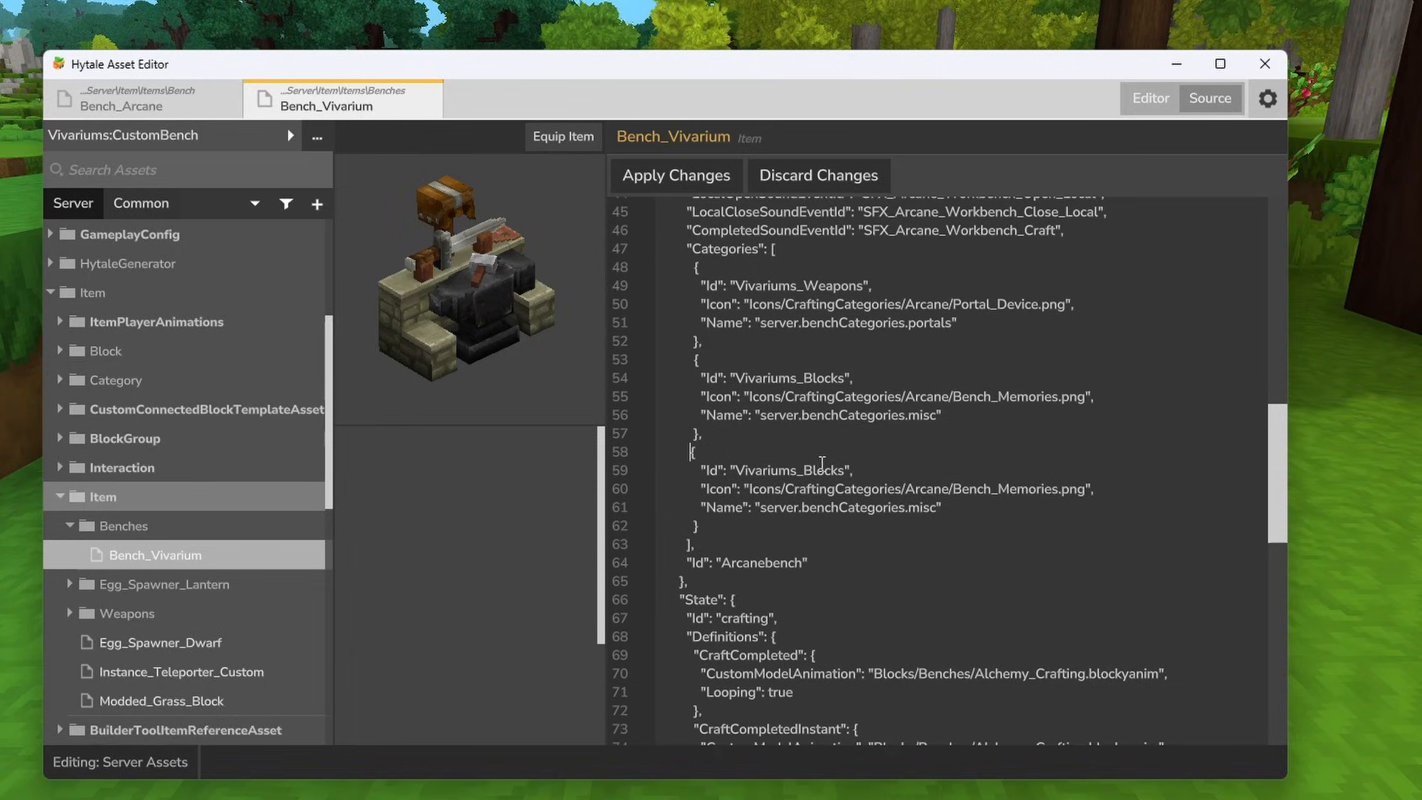
pyautogui.moveTo(804, 471); pyautogui.dragTo(838, 471)
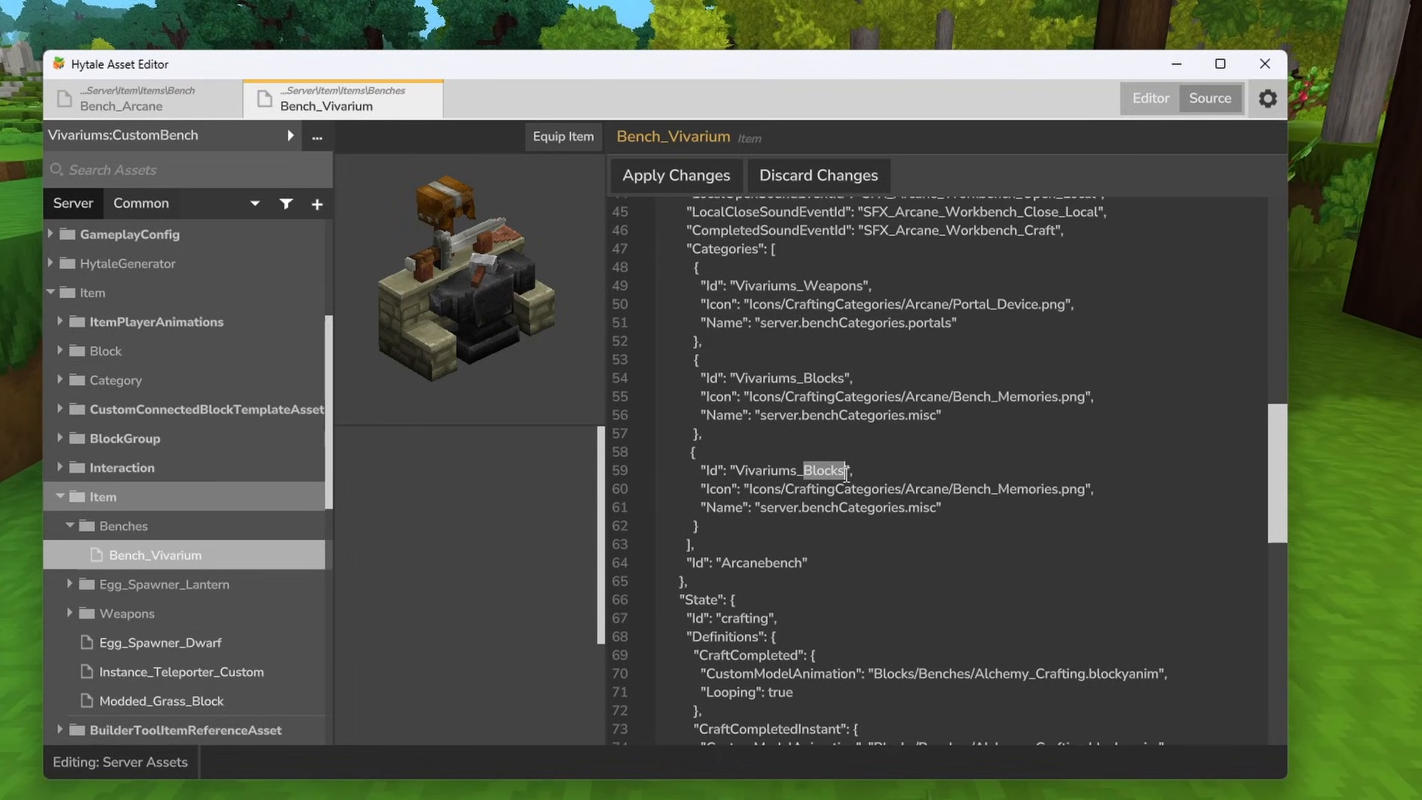
pyautogui.write('Creatures')
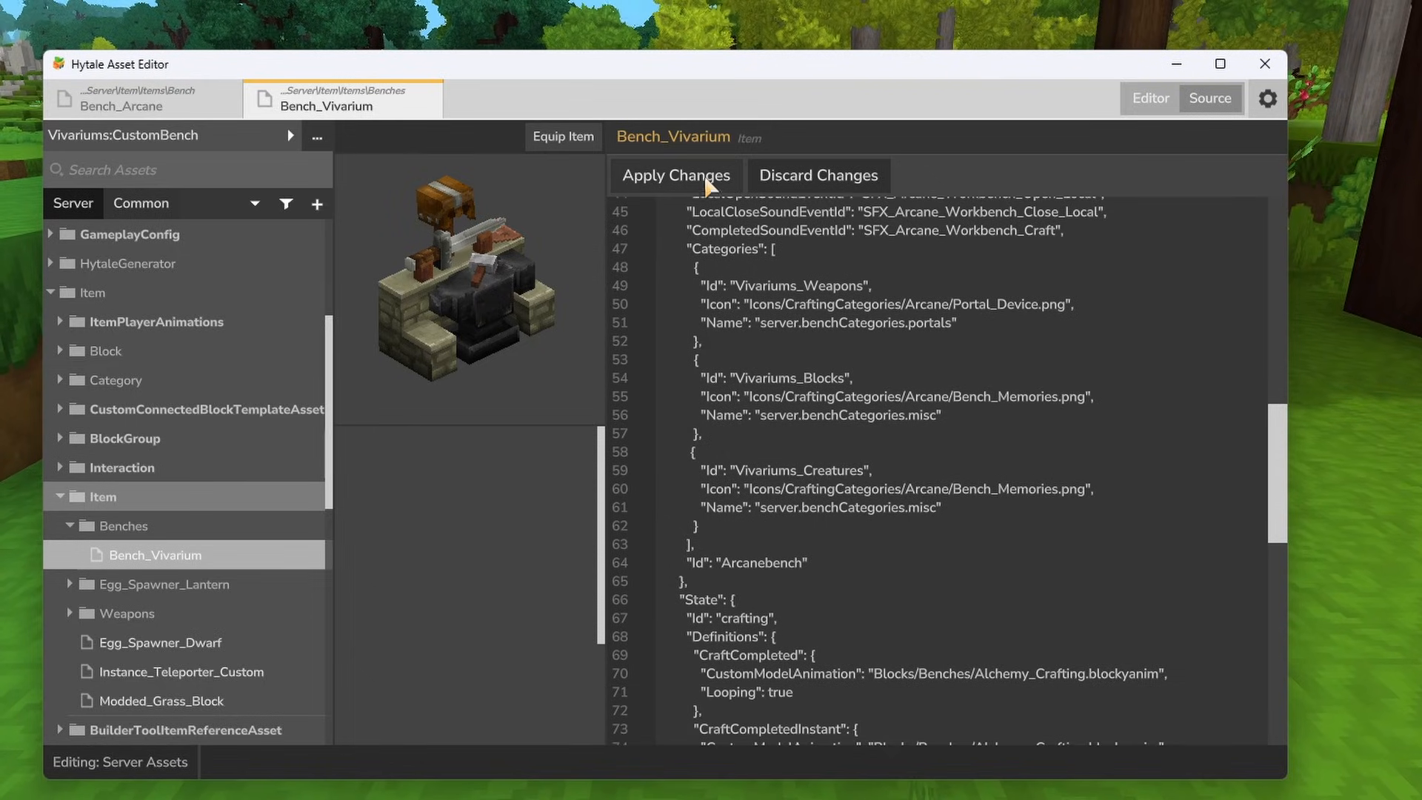
pyautogui.click(676, 176)
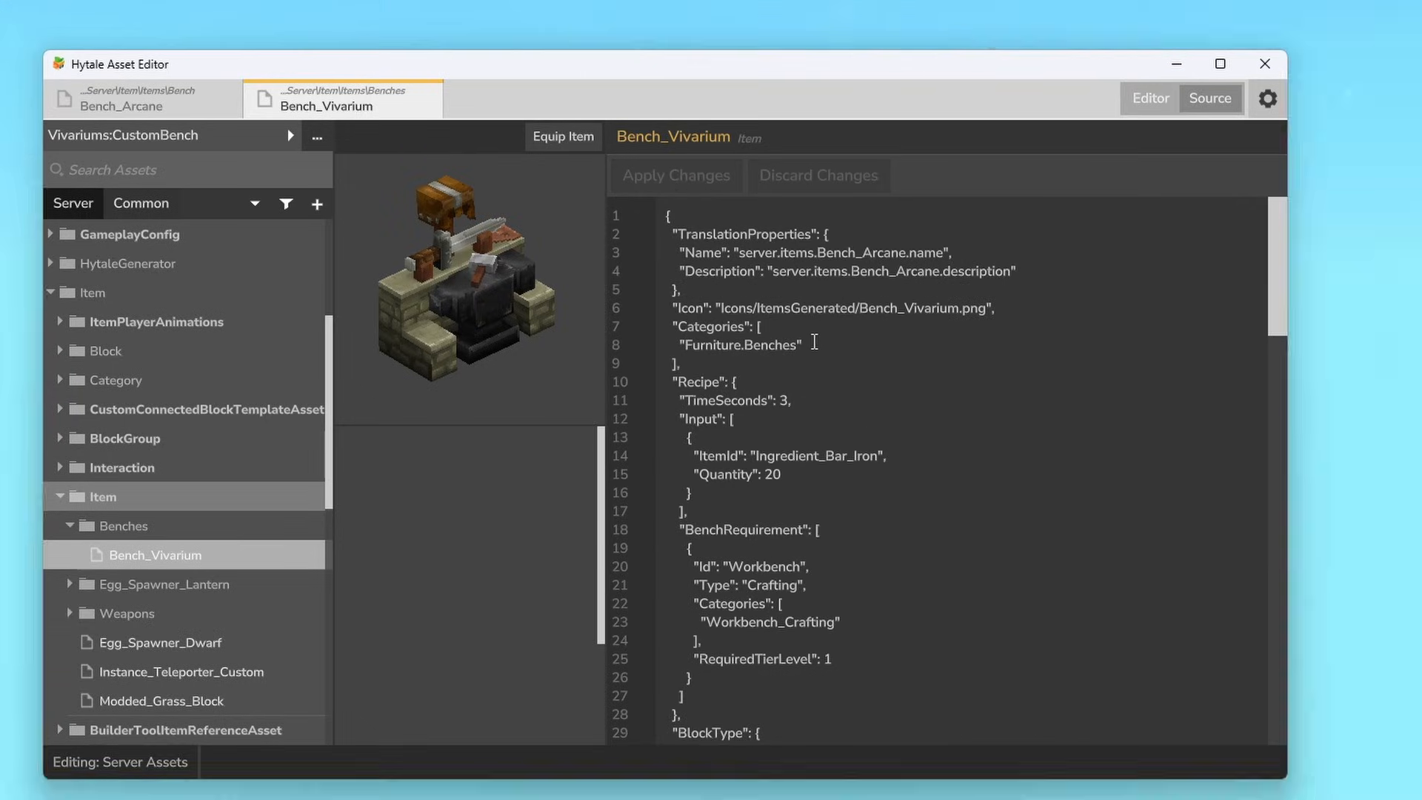
# - Change the Bench block's own Id, below the Categories list, to Vivariumsbench
pyautogui.scroll(-5, 818, 341)
pyautogui.scroll(-7, 818, 340)
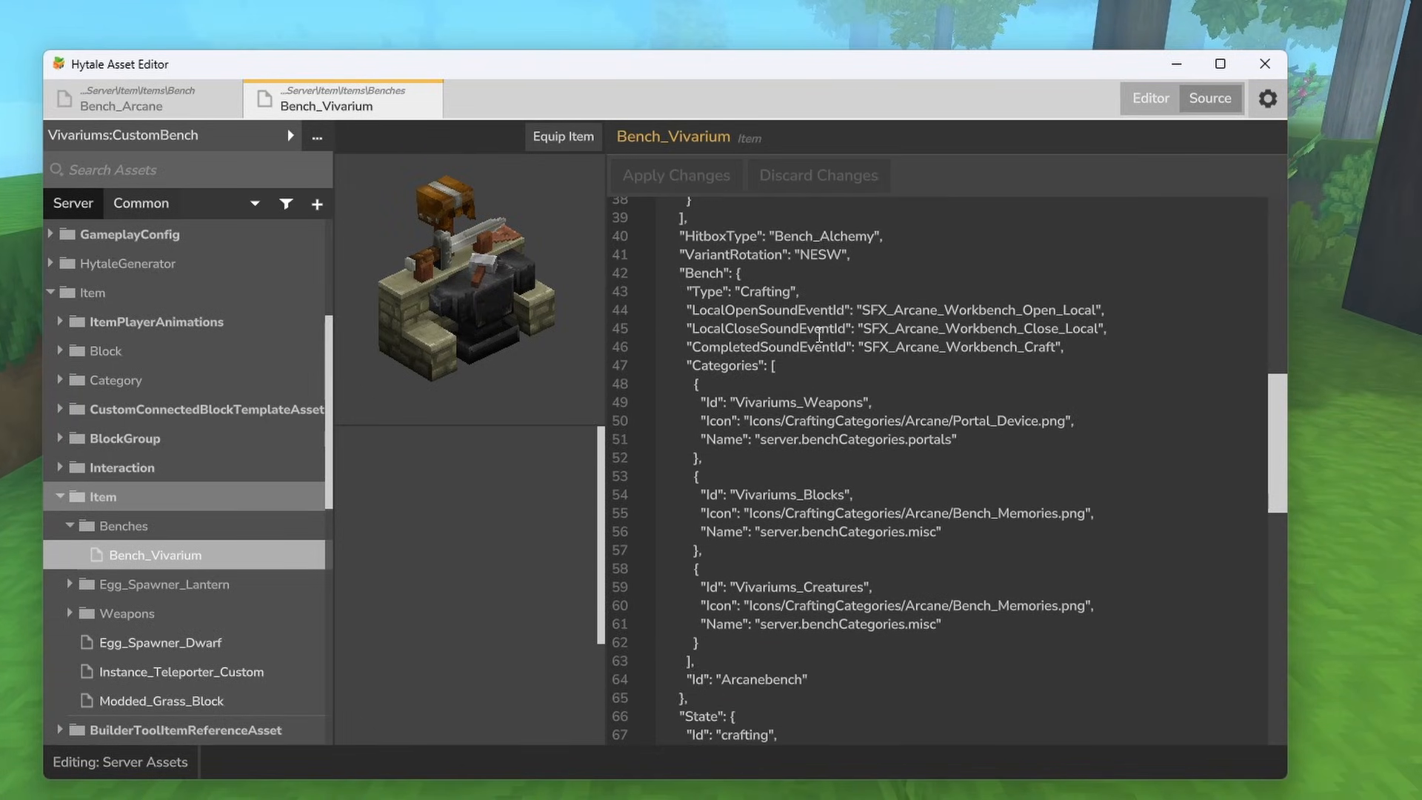
pyautogui.moveTo(681, 354); pyautogui.dragTo(969, 576)
pyautogui.scroll(-2, 949, 557)
pyautogui.scroll(-1, 949, 557)
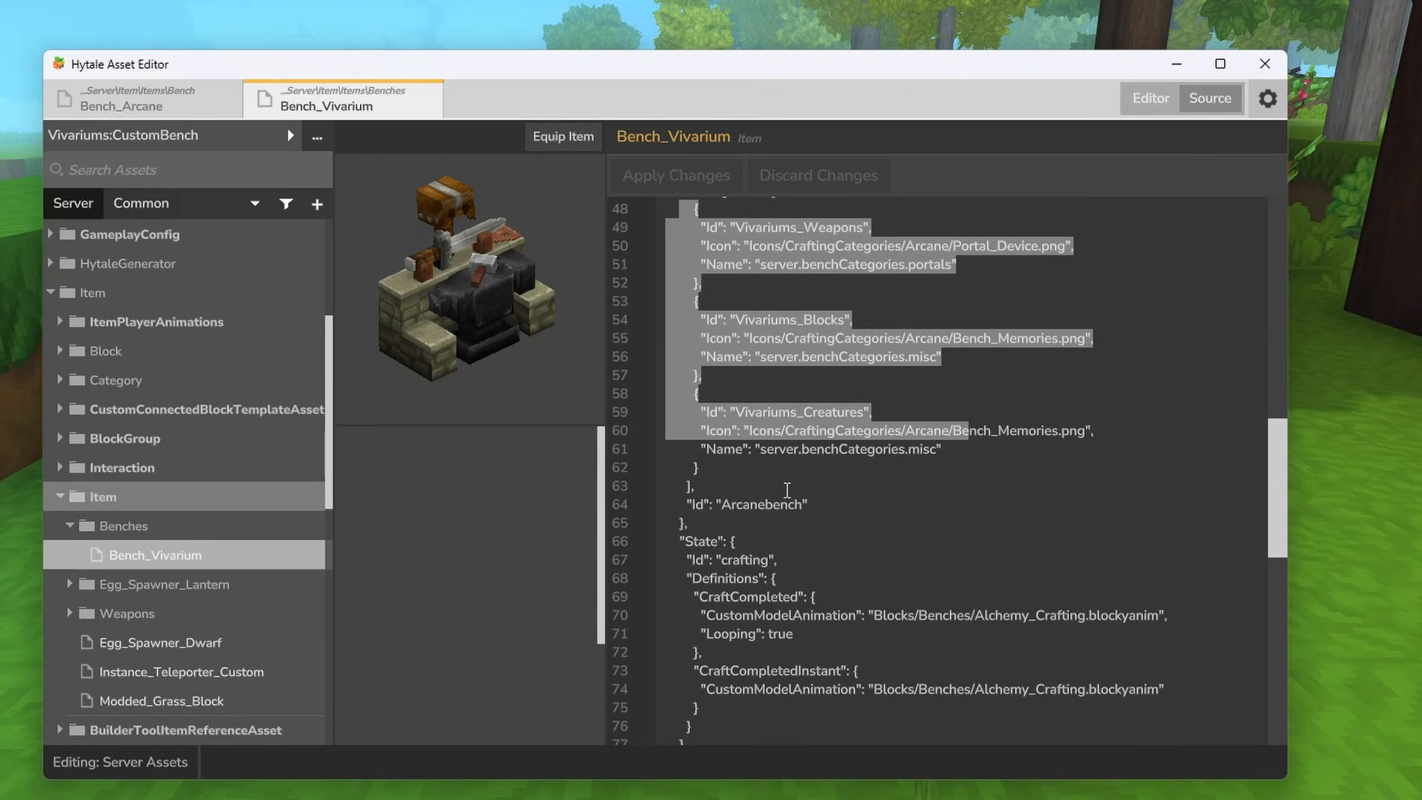
pyautogui.click(768, 493)
pyautogui.doubleClick(766, 503)
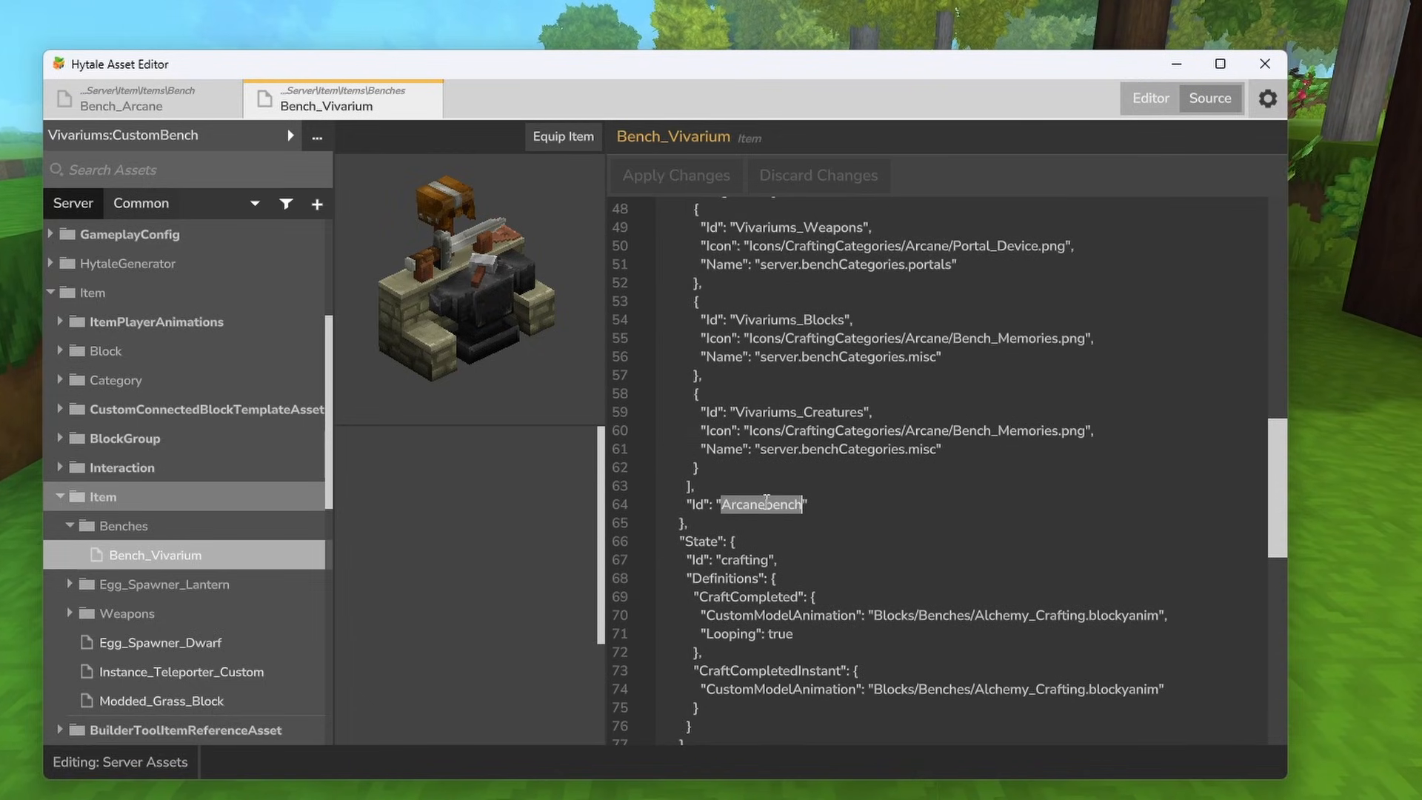
pyautogui.write('Vi')
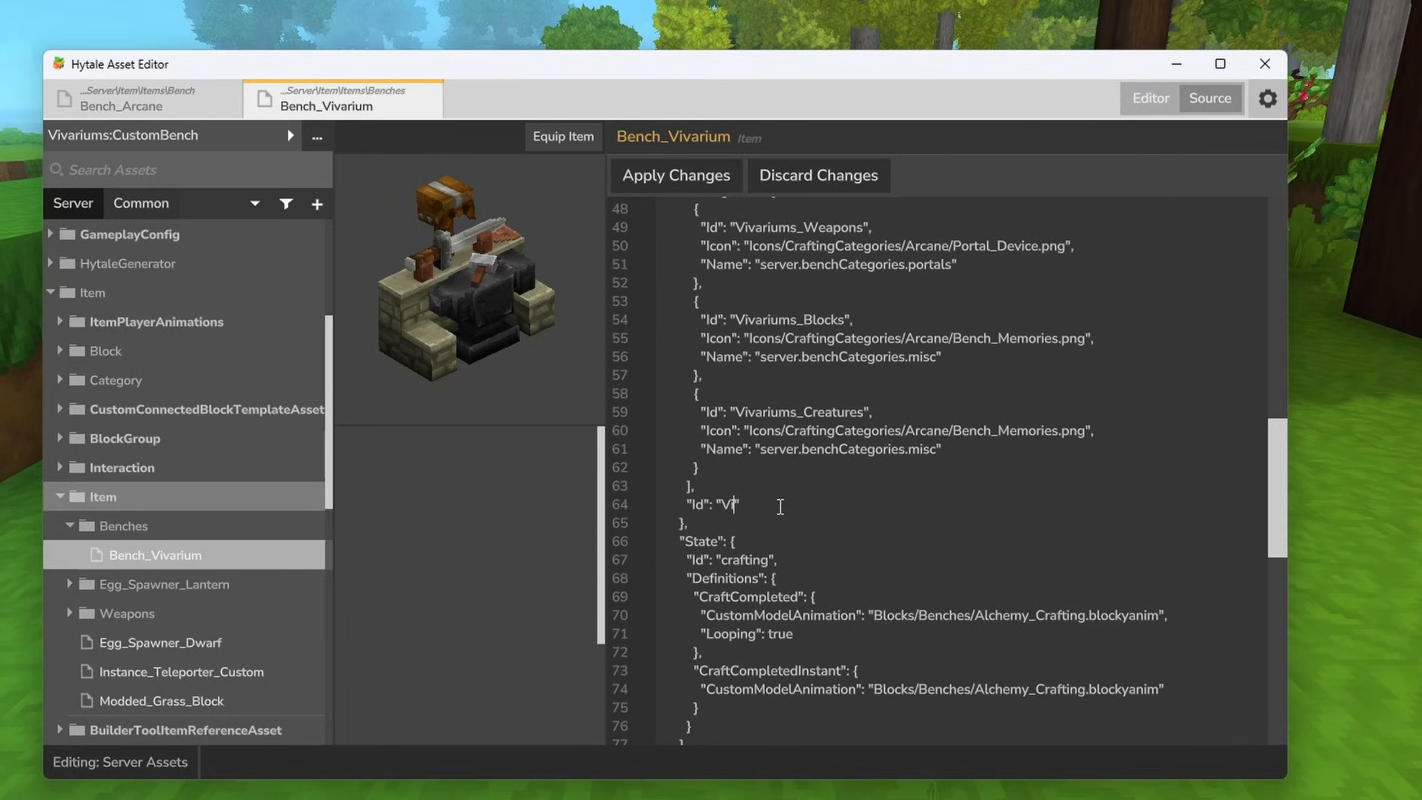
pyautogui.write('variumsbench')
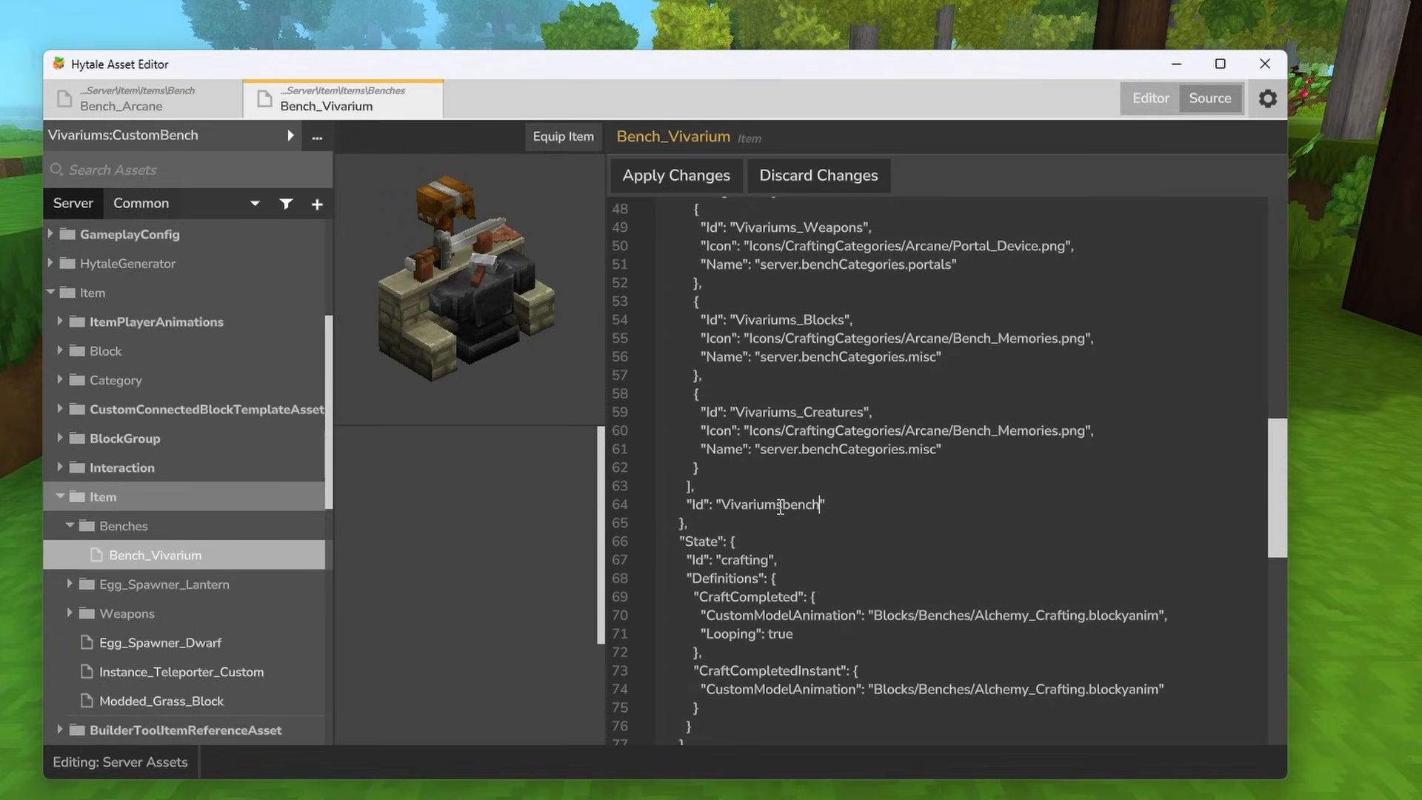
# - Apply the pending source changes to the Bench_Vivarium item
pyautogui.scroll(-1, 845, 491)
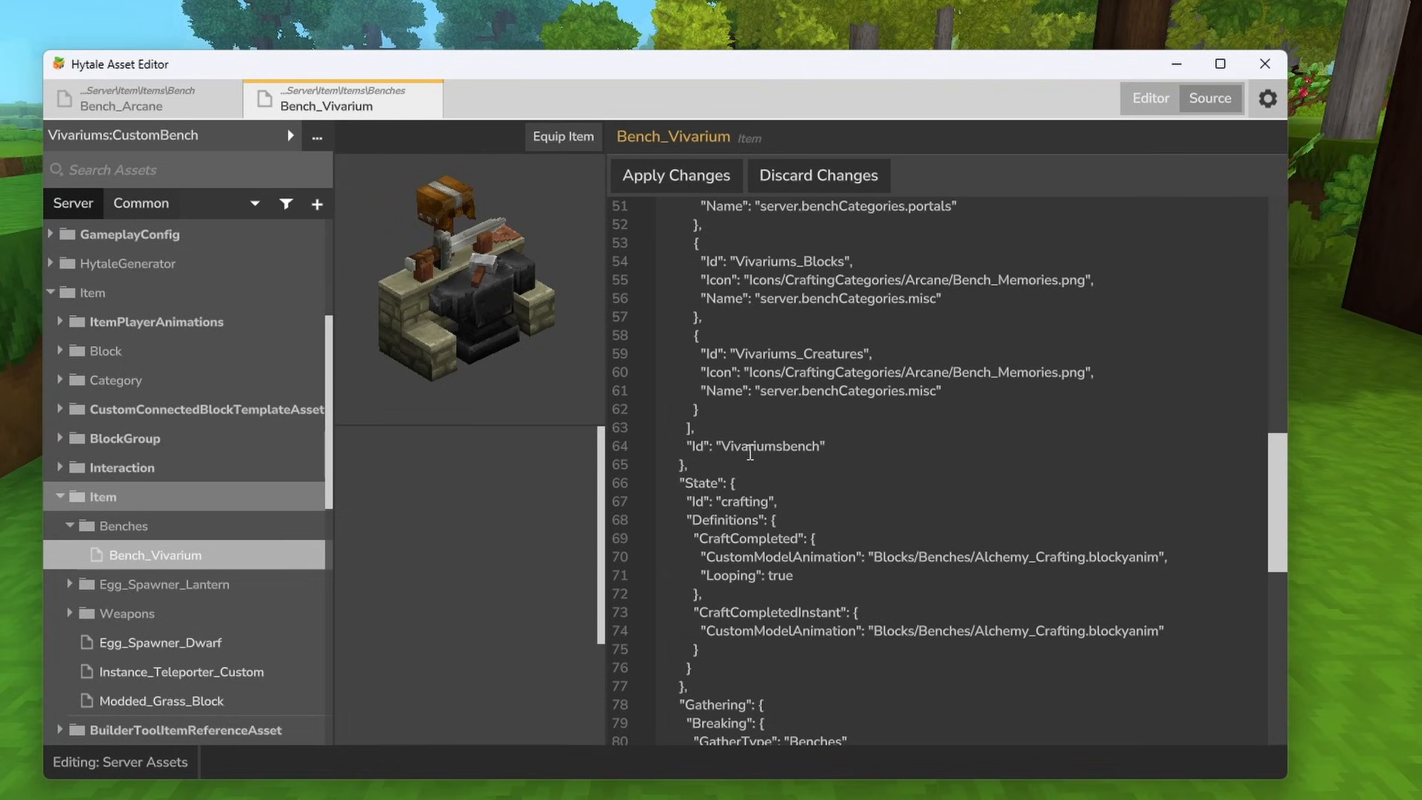
pyautogui.scroll(-6, 750, 453)
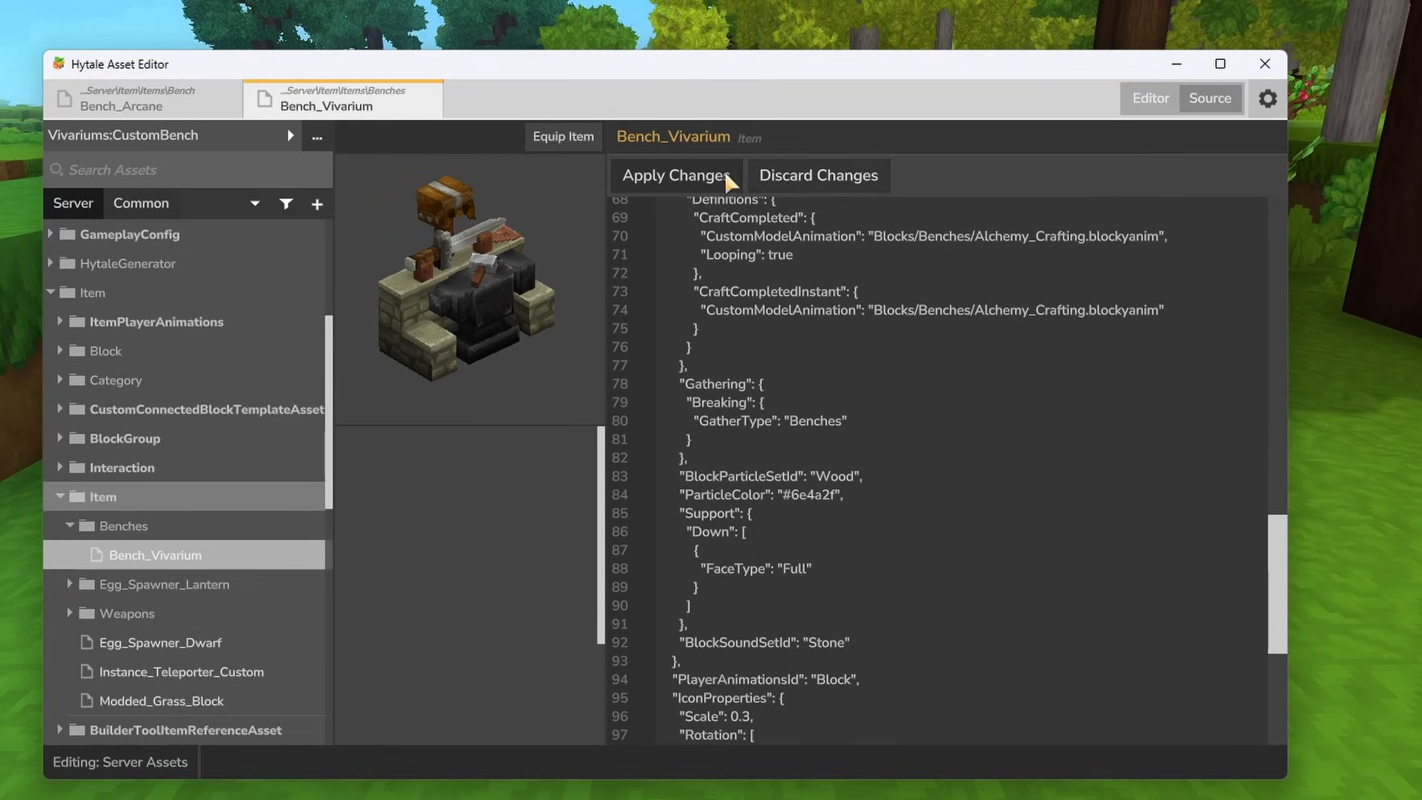
pyautogui.click(659, 175)
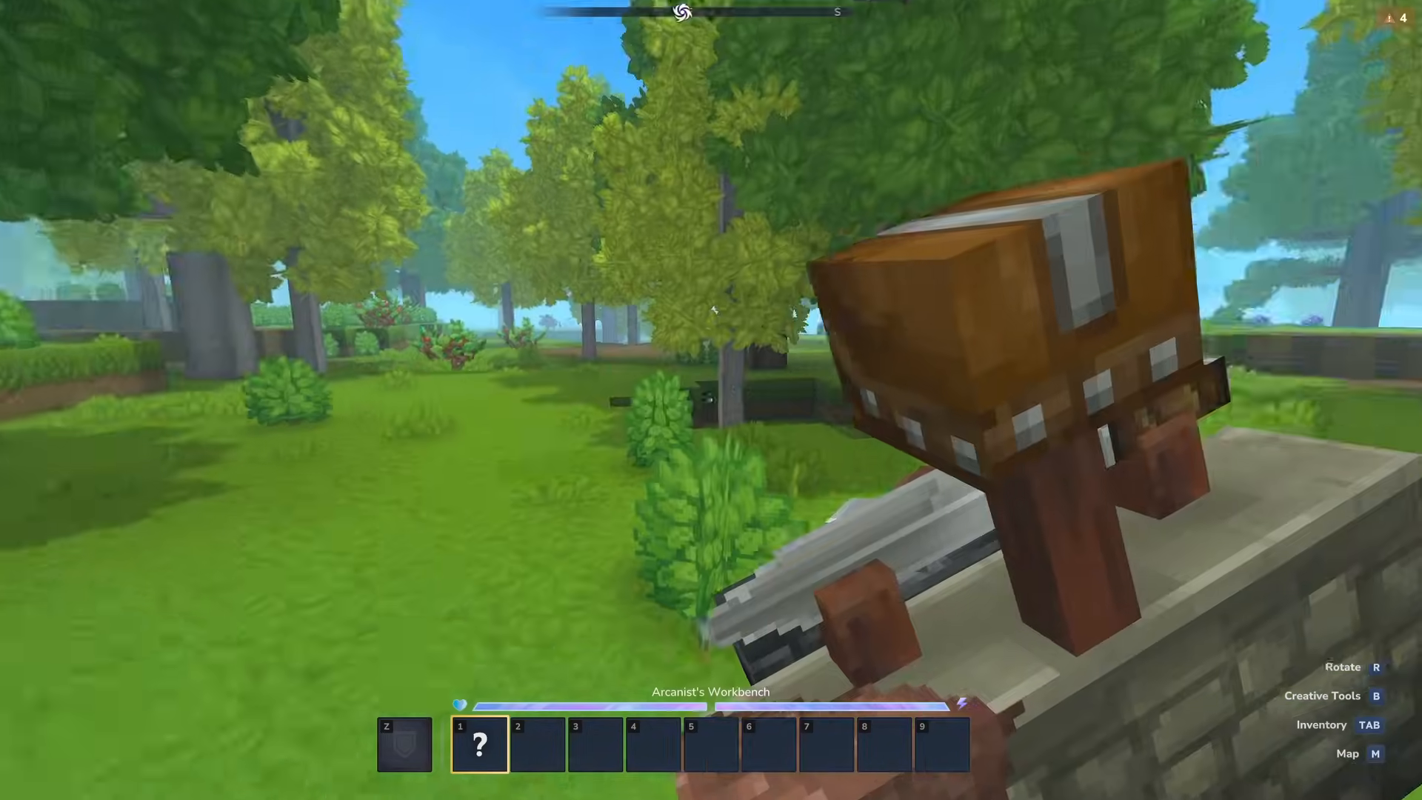
# - Place the bench in the game world, open it and look through its three crafting categories
pyautogui.rightClick(711, 400)
pyautogui.scroll(-1, 711, 400)
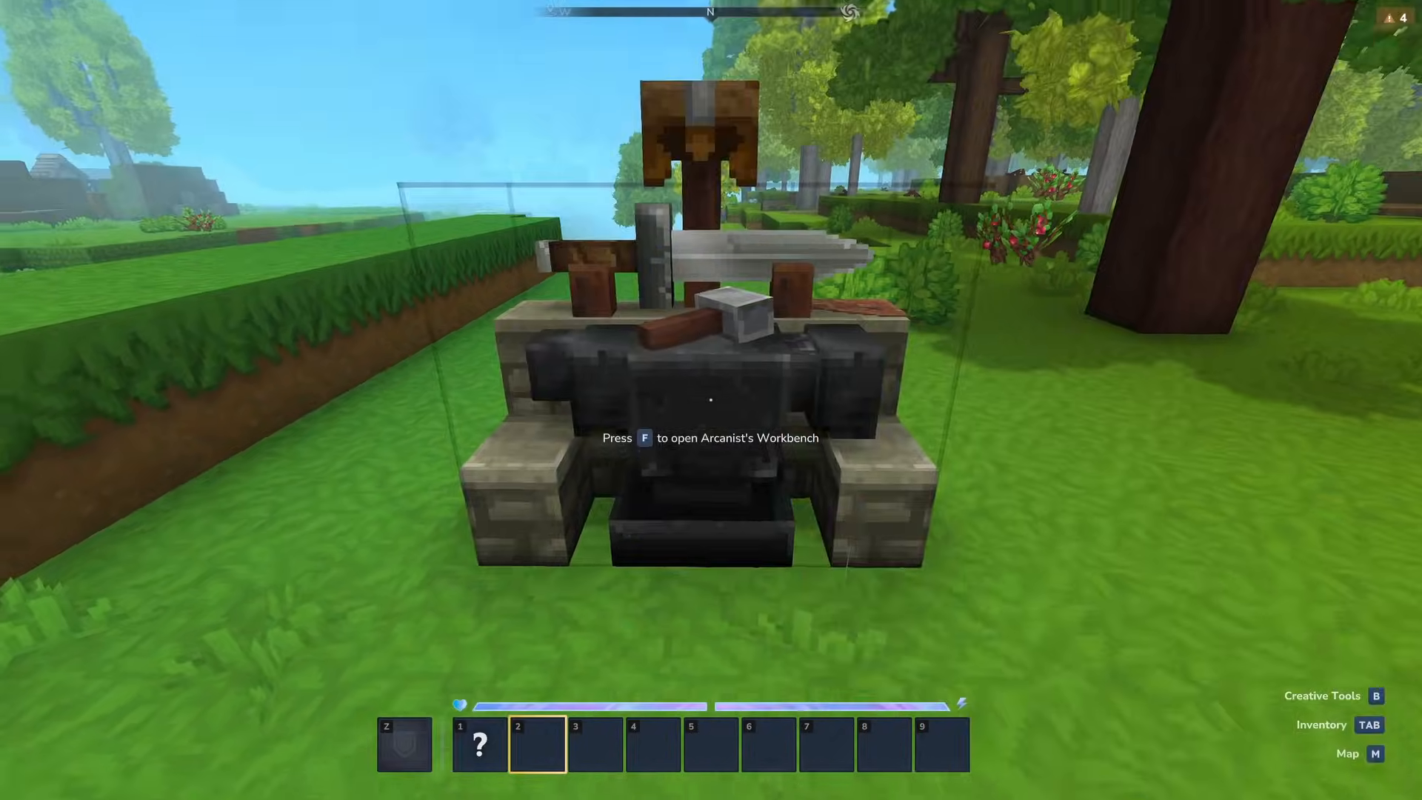
pyautogui.press('f')
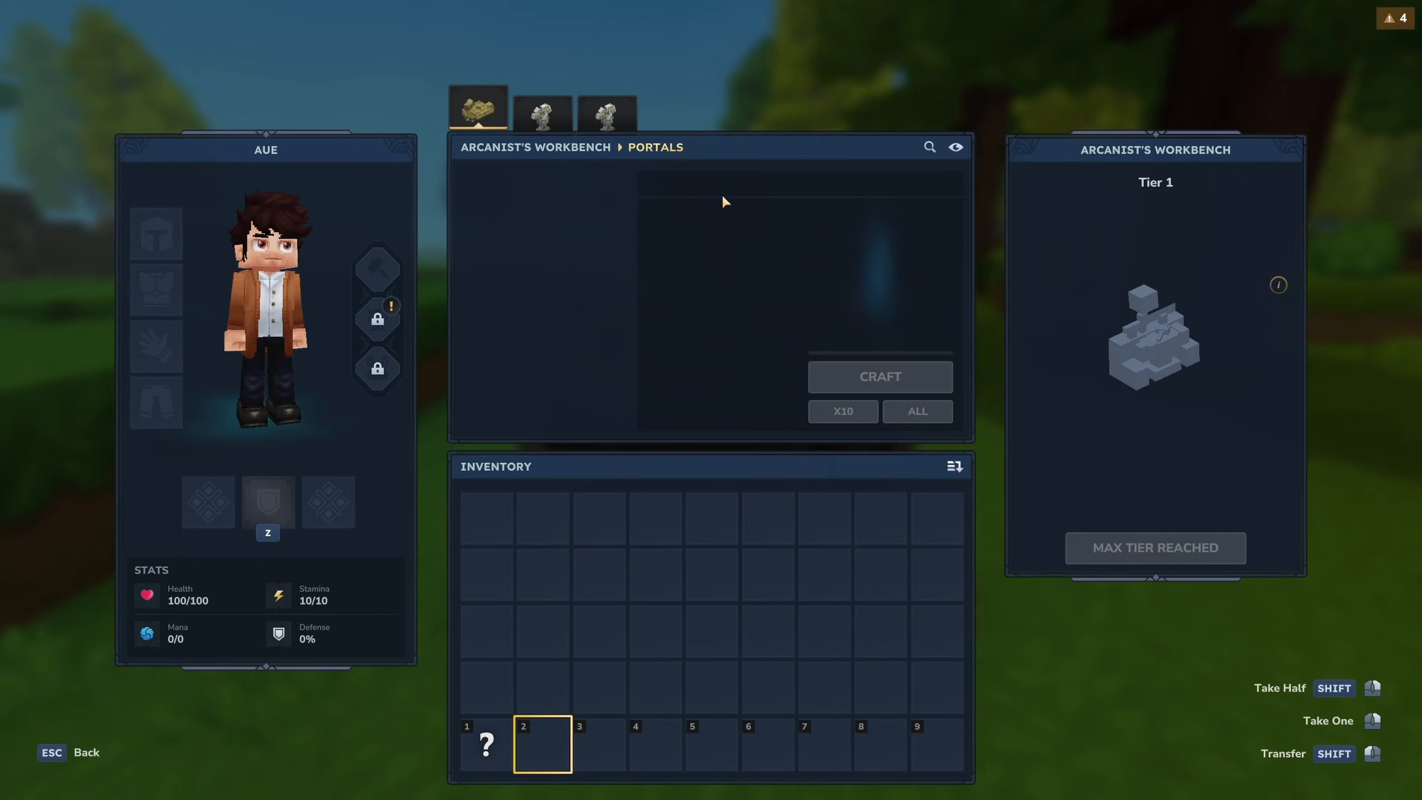
pyautogui.click(557, 113)
pyautogui.click(608, 113)
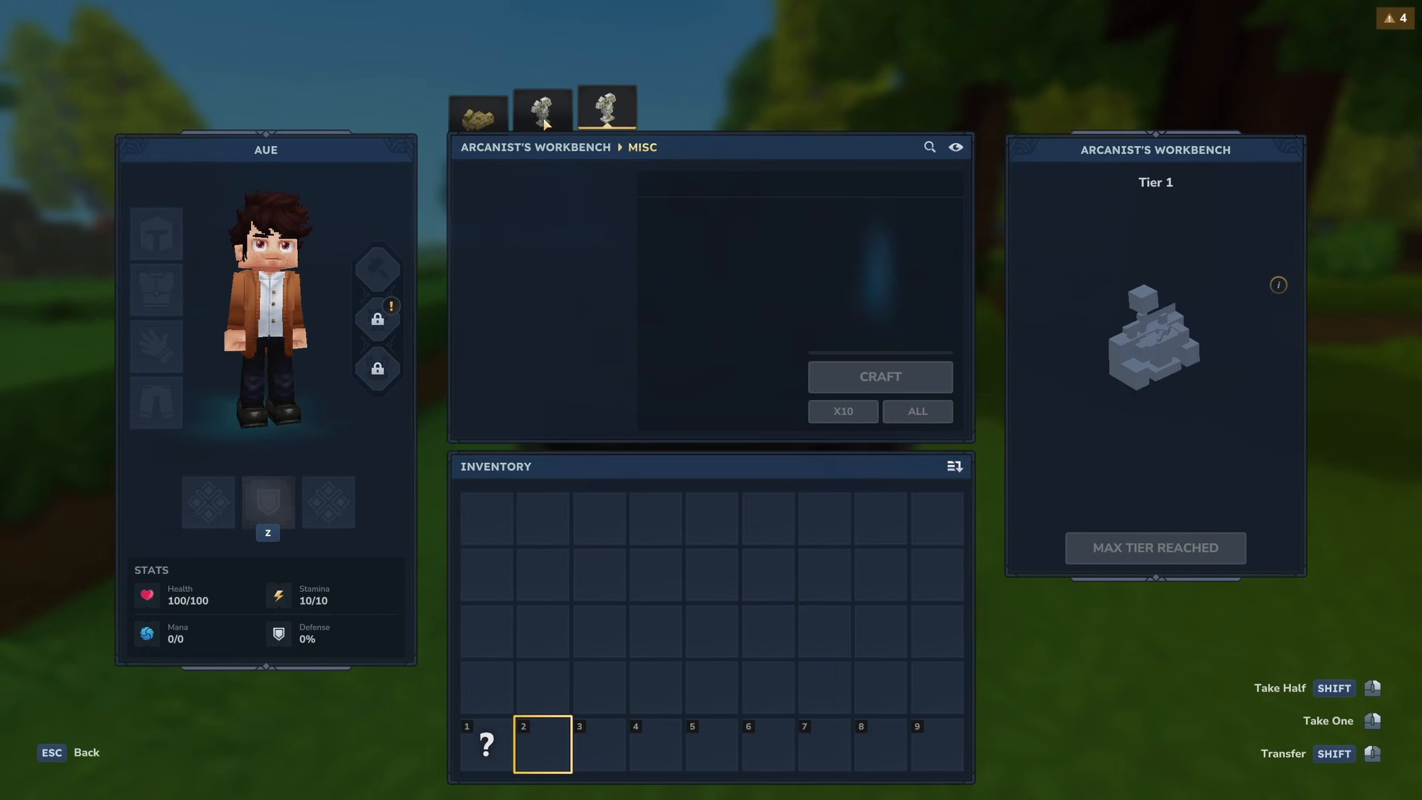
pyautogui.click(498, 127)
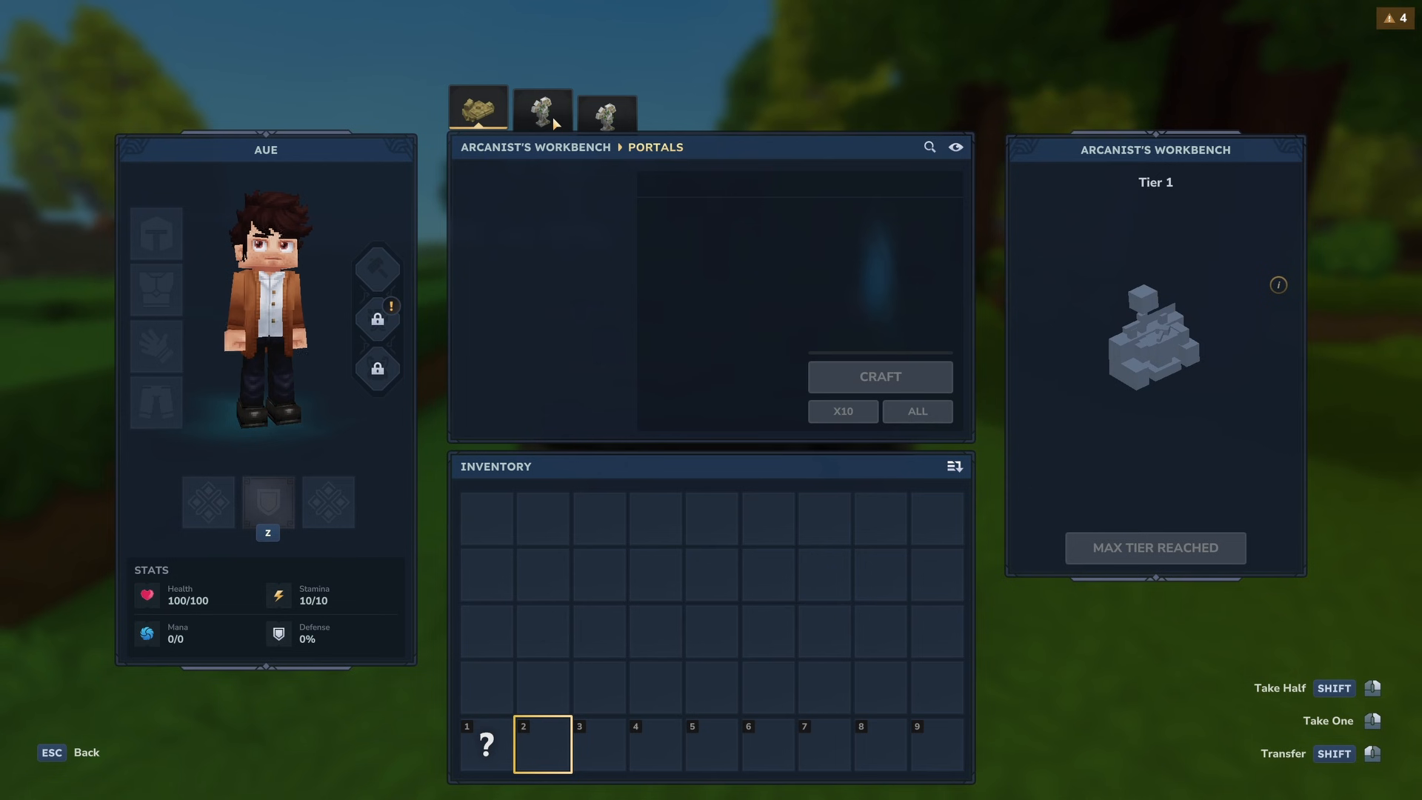
pyautogui.press('Escape')
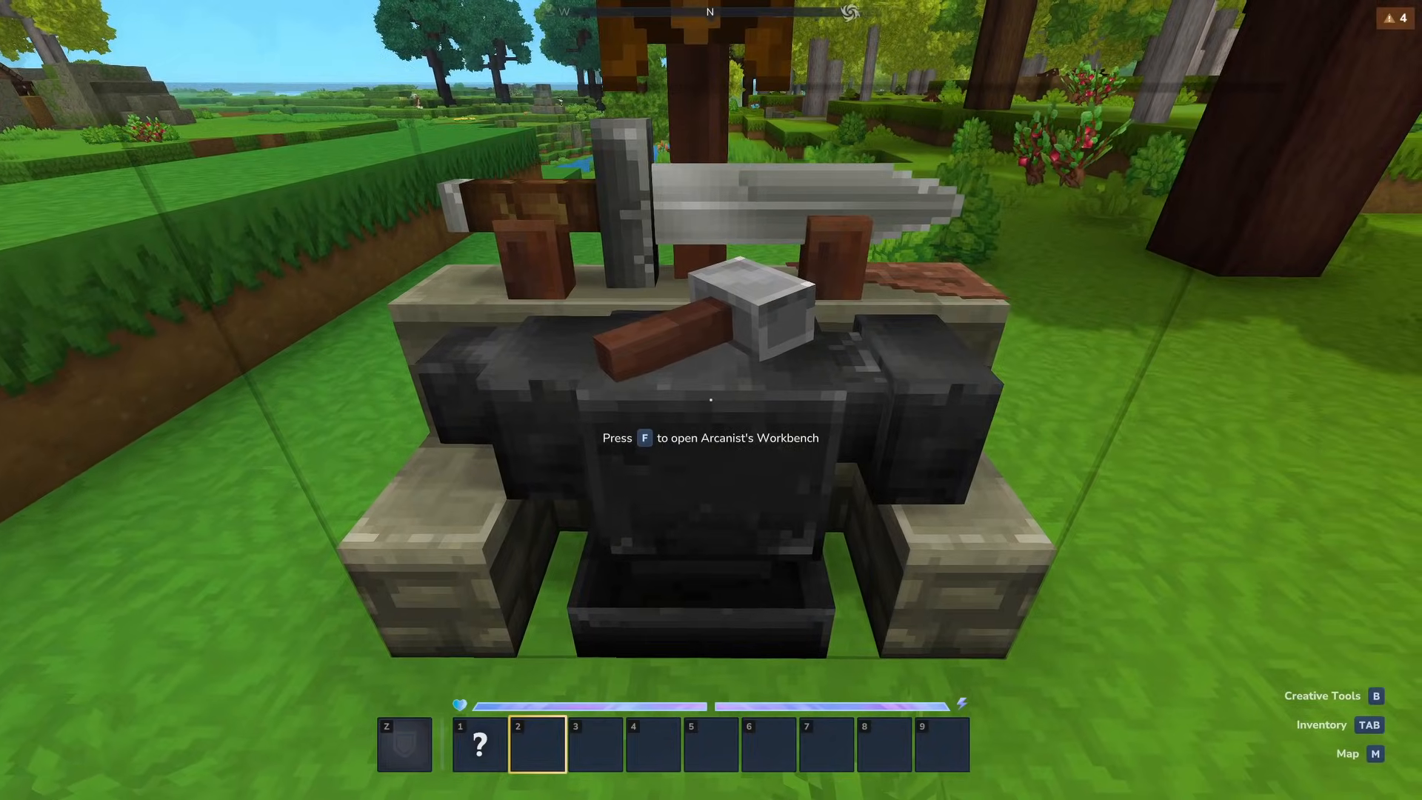
# - Inspect the held bench item in the creative inventory and return to the placed bench
pyautogui.press('1')
pyautogui.press('s')
pyautogui.press('Tab')
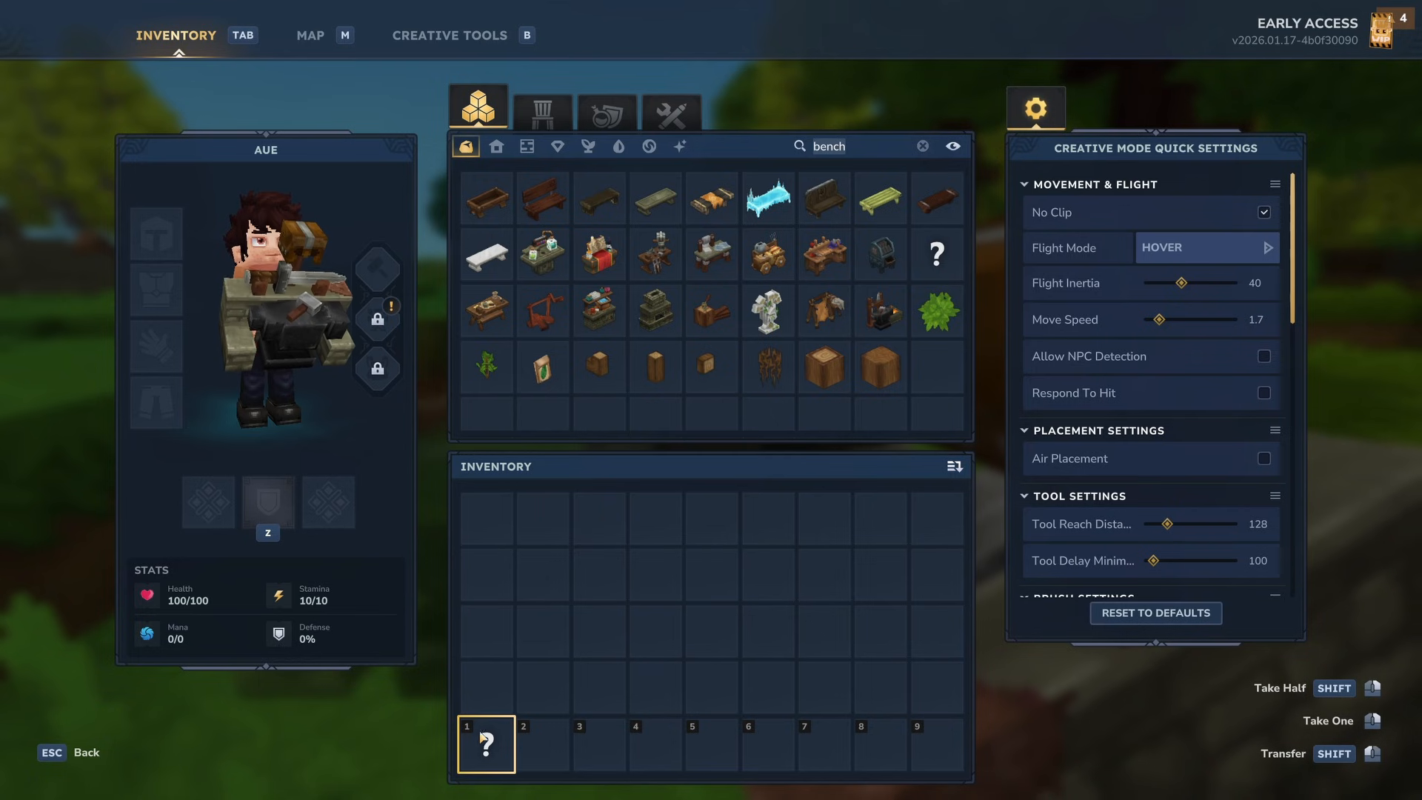
pyautogui.press('Tab')
pyautogui.press('2')
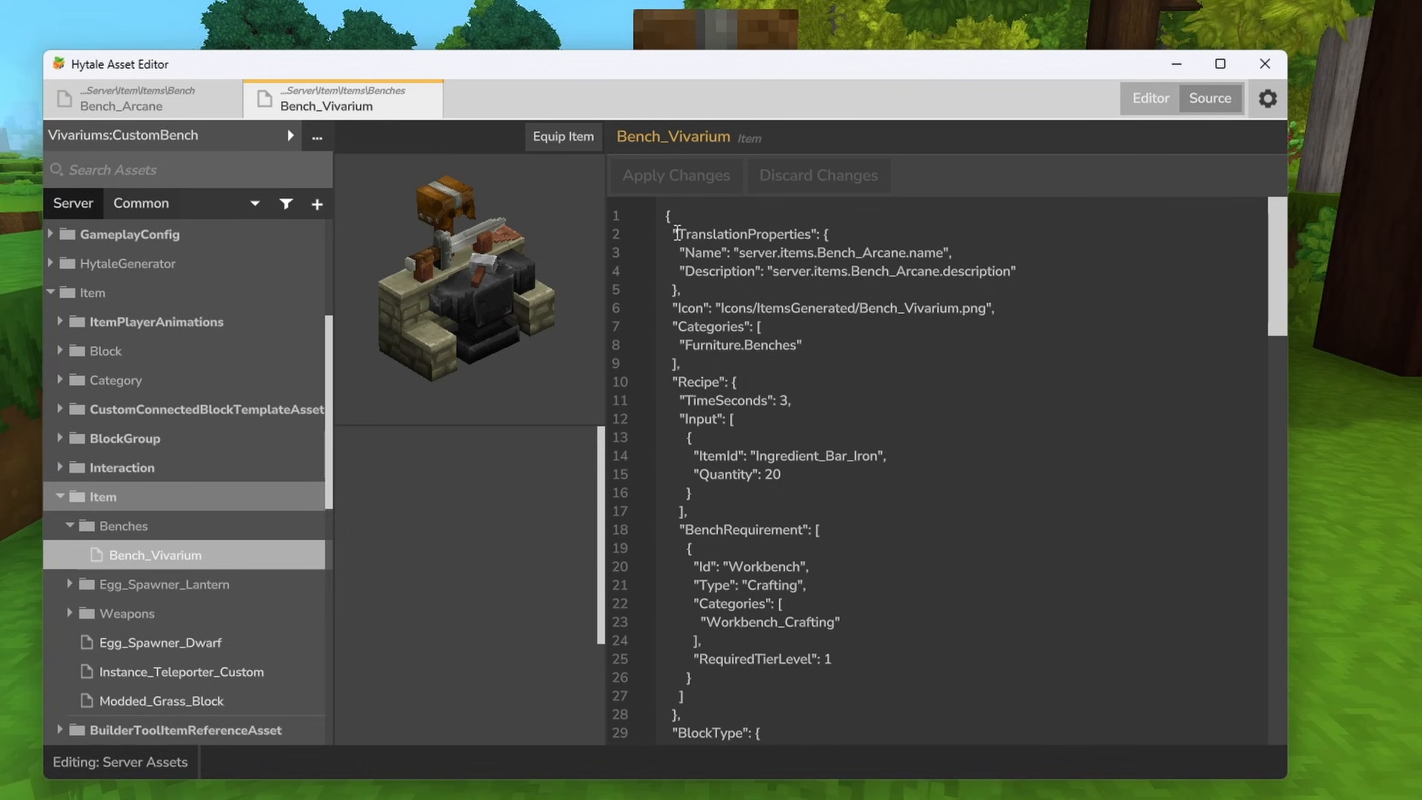
# - In Bench_Vivarium's TranslationProperties, replace Bench_Arcane with Bench_Vivarium in the Name and Description keys and apply the changes
pyautogui.moveTo(672, 234); pyautogui.dragTo(830, 235)
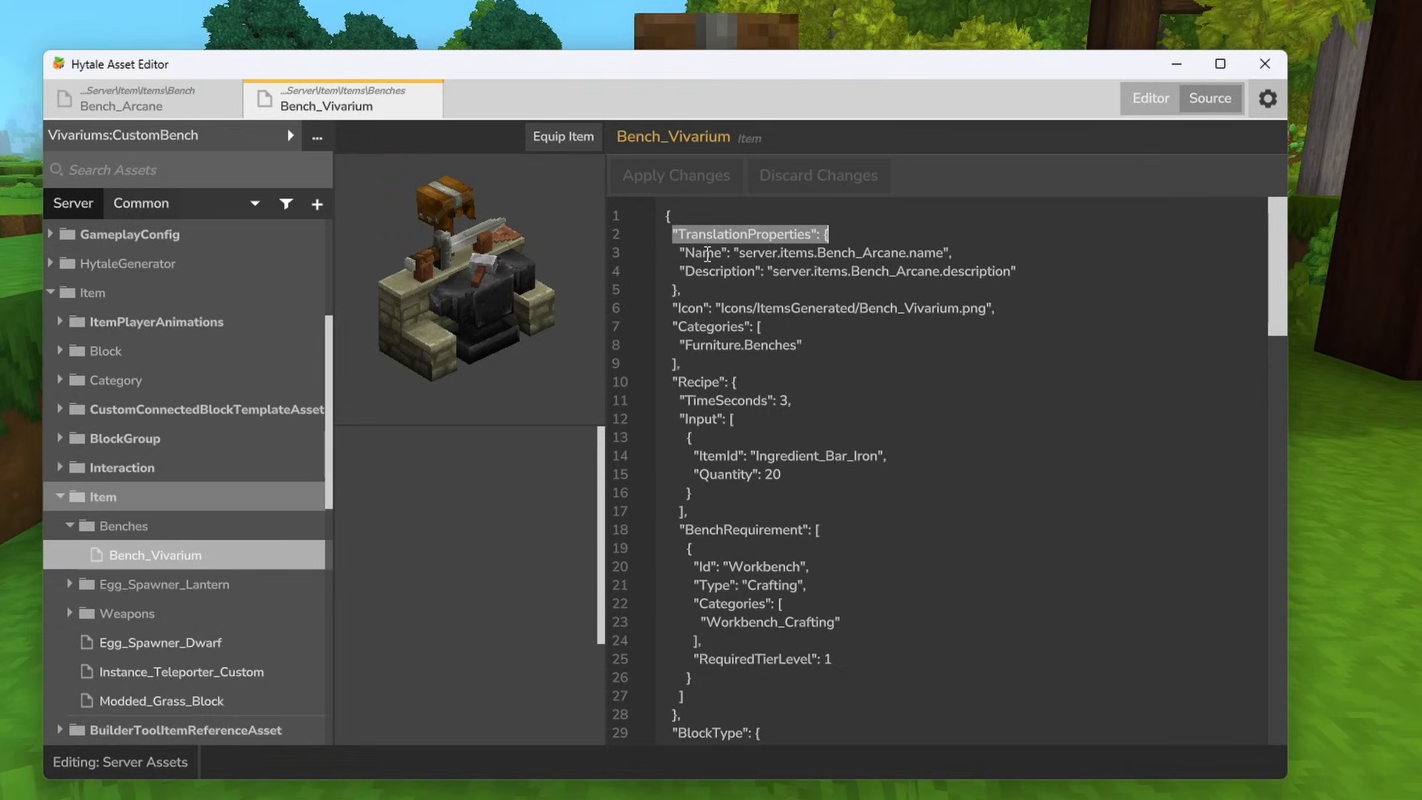
pyautogui.moveTo(816, 252); pyautogui.dragTo(907, 256)
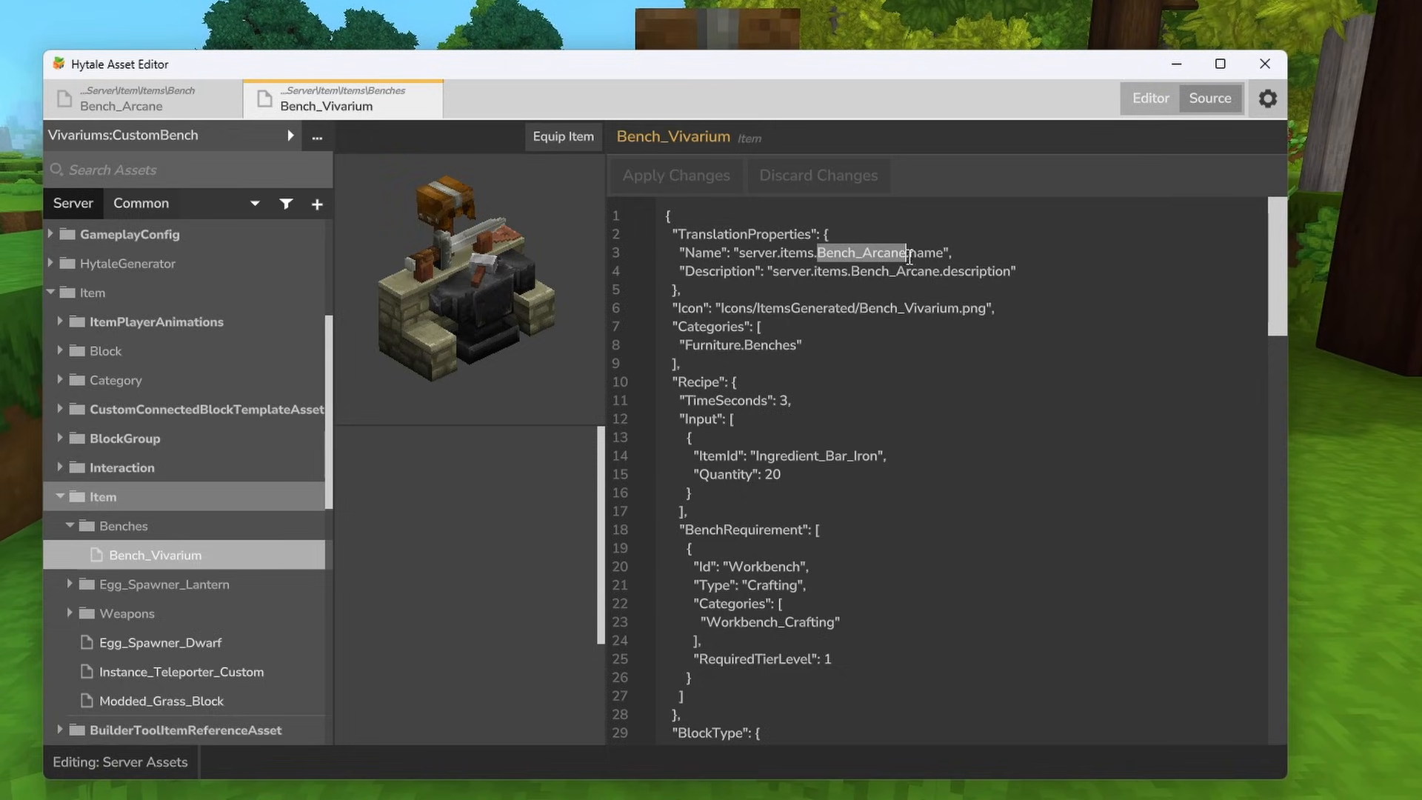
pyautogui.write('Bench_Viva')
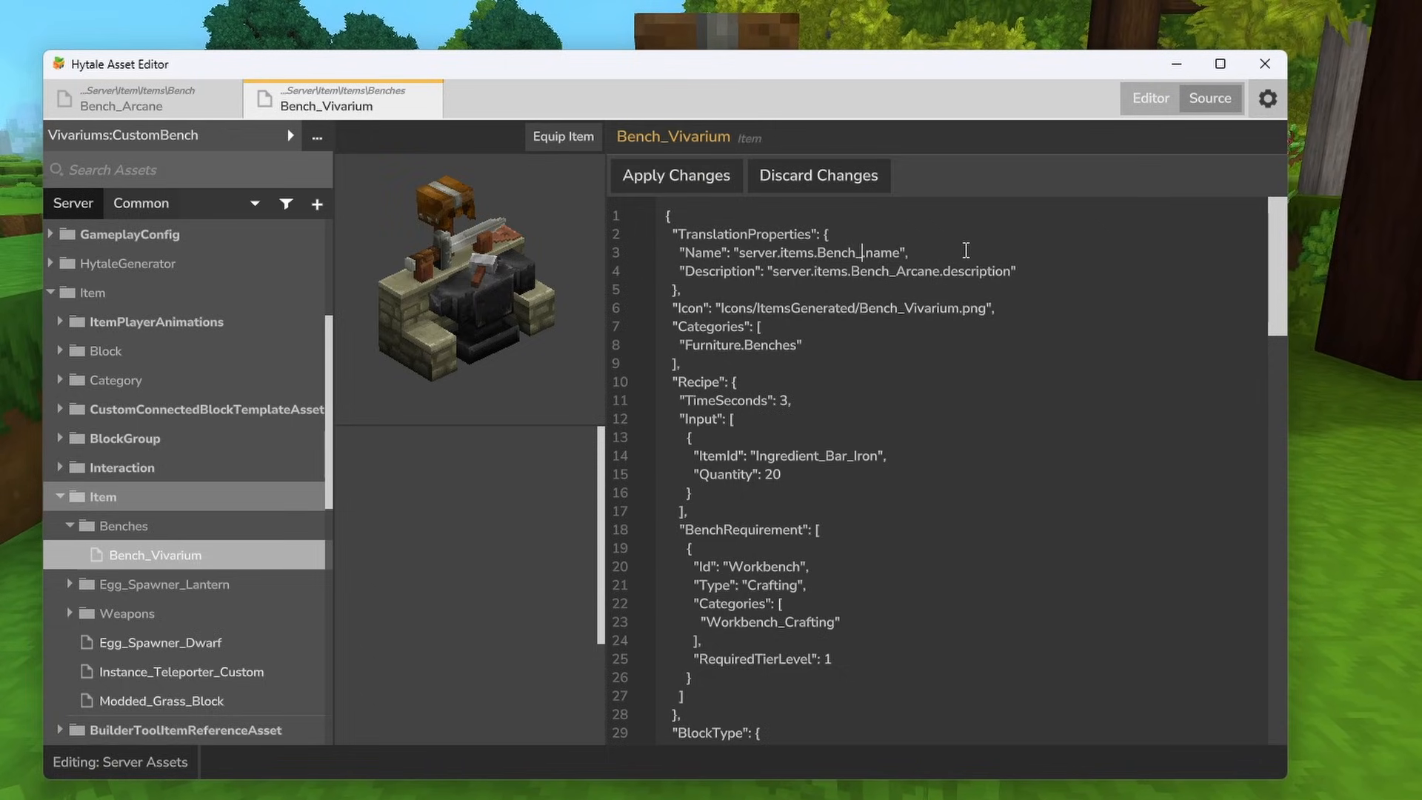
pyautogui.write('rium')
pyautogui.write('Bench_Vivarium')
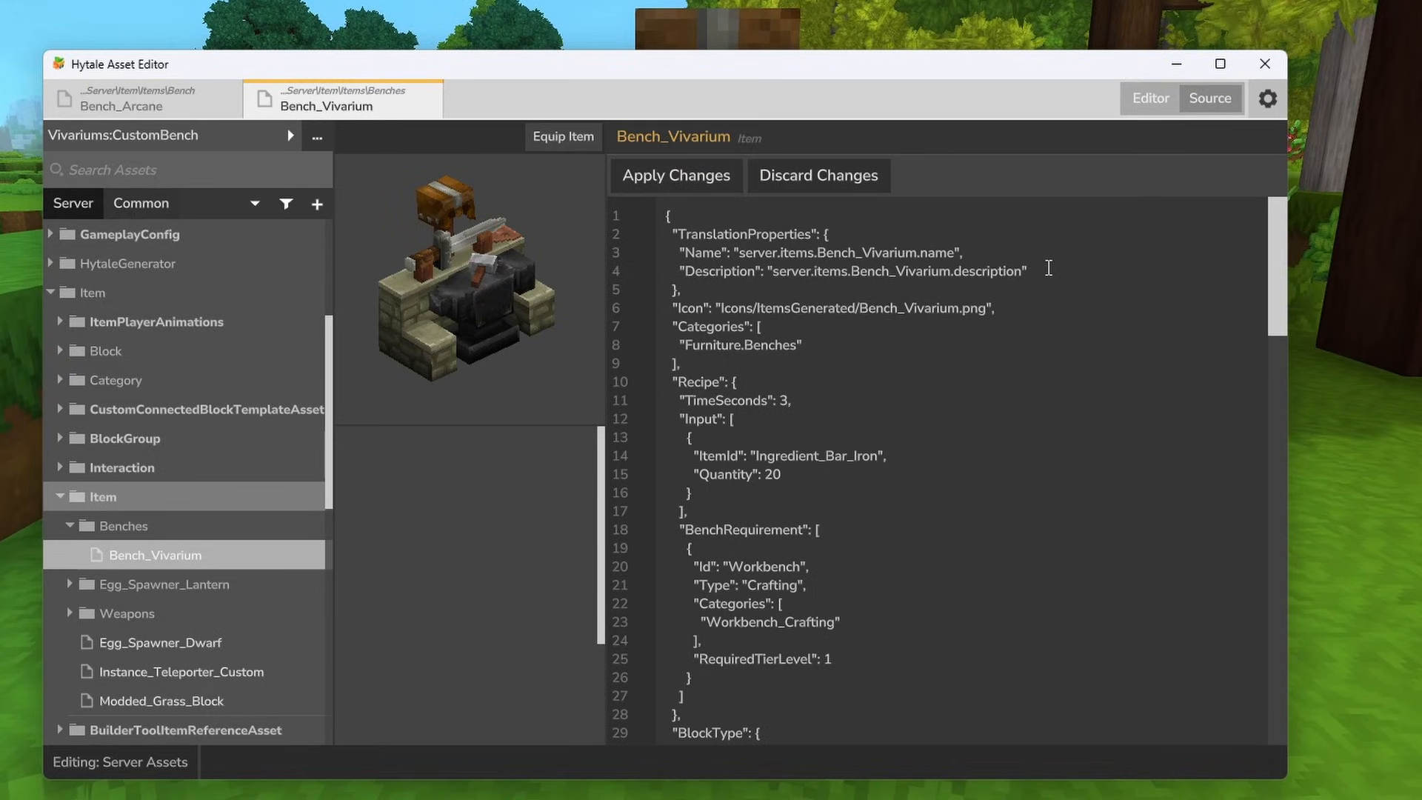
pyautogui.click(696, 179)
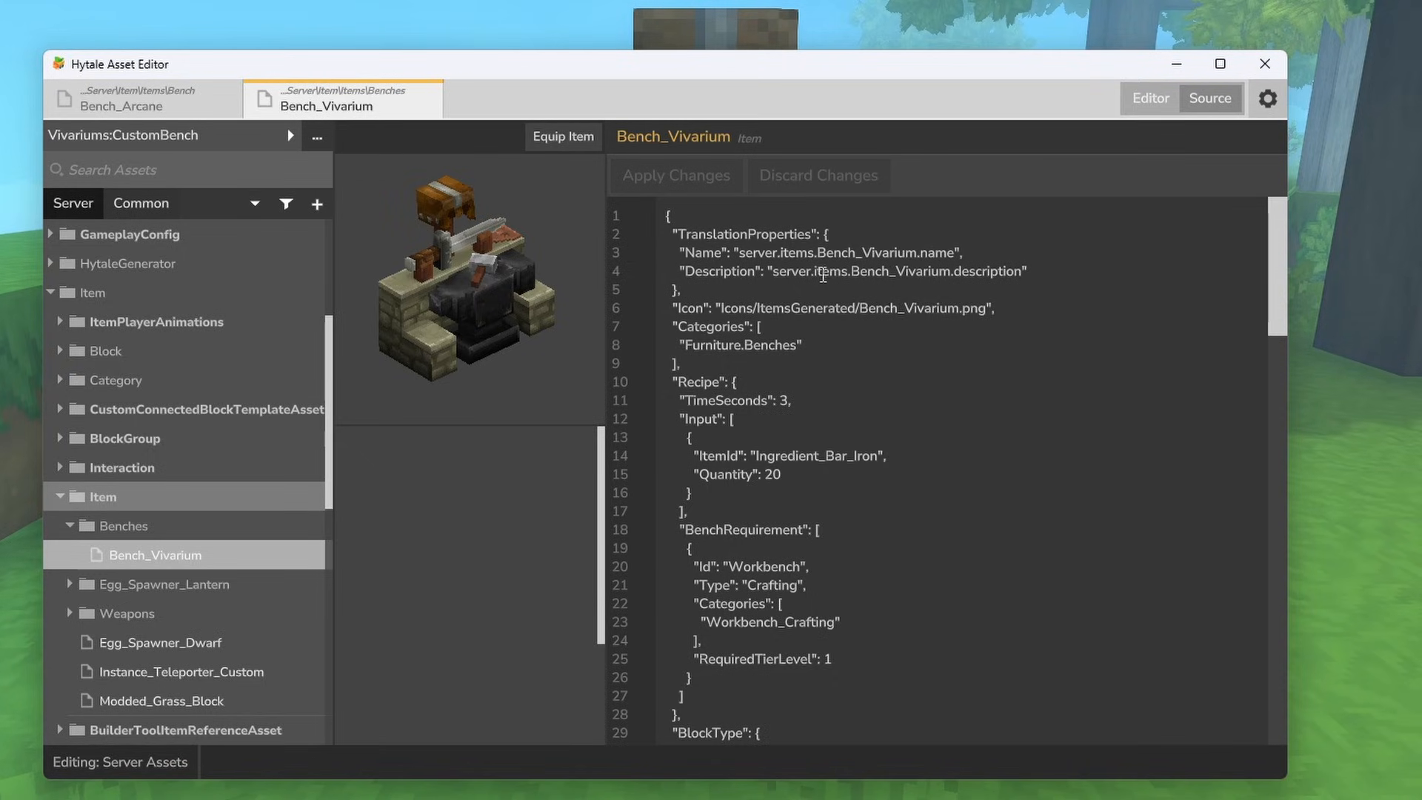
# - Change the Vivariums_Weapons category's Name to server.benchCategories.vivariumsweapons
pyautogui.scroll(-5, 819, 258)
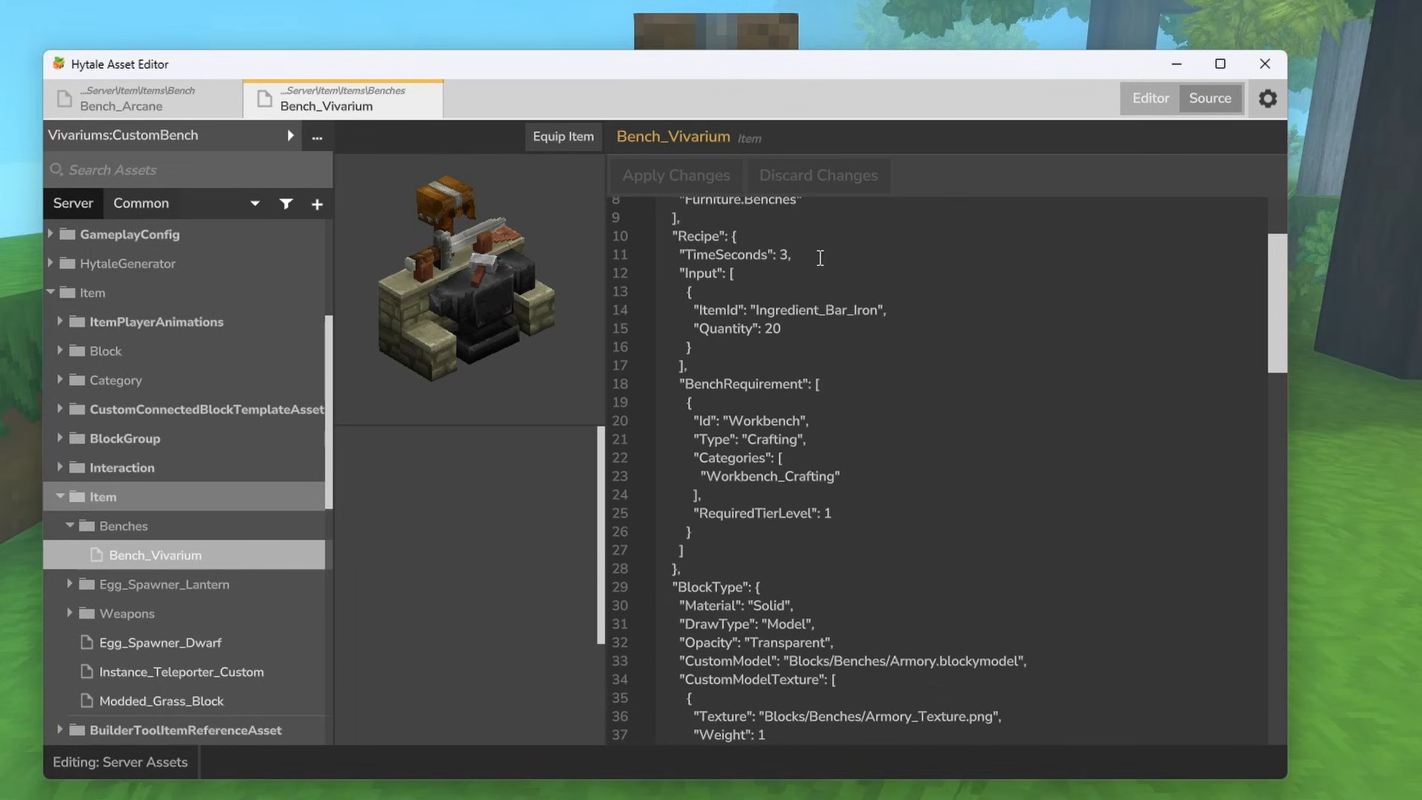
pyautogui.scroll(-9, 835, 259)
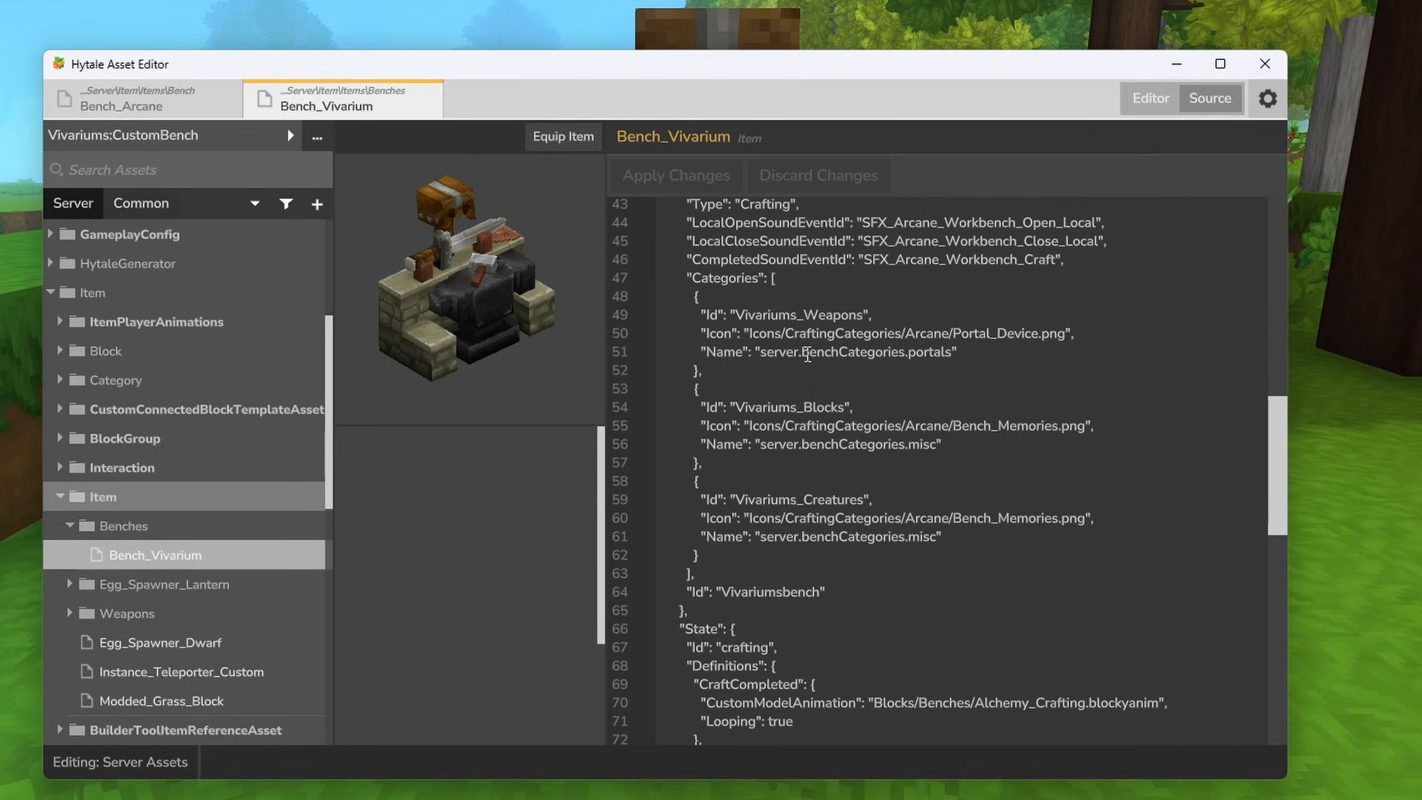
pyautogui.doubleClick(933, 354)
pyautogui.write('Bench_Vivarium')
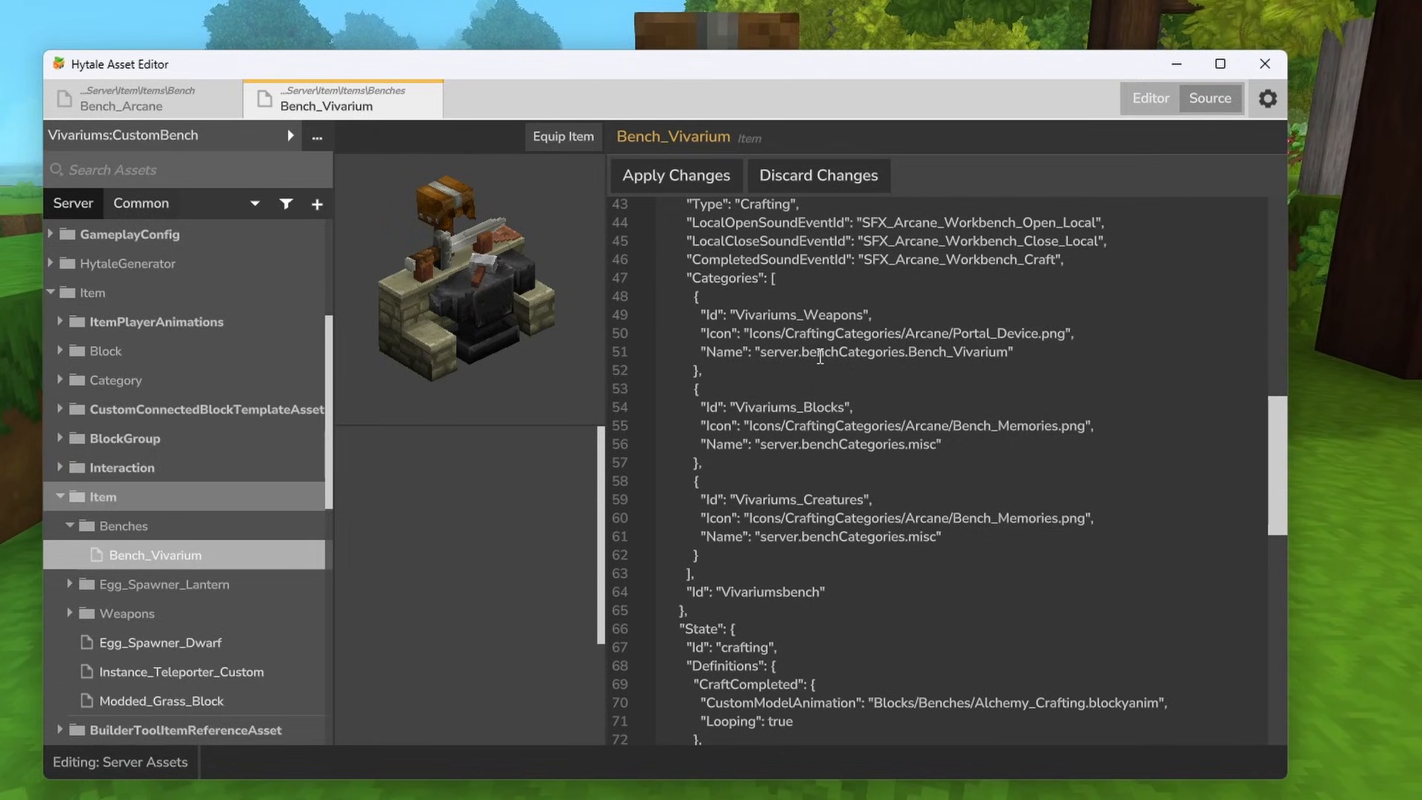
pyautogui.doubleClick(913, 356)
pyautogui.write('vivariumsweapons')
# - Reuse the weapons name key for the Vivariums_Blocks category, changing its Name to server.benchCategories.vivariumsblocks
pyautogui.doubleClick(1003, 353)
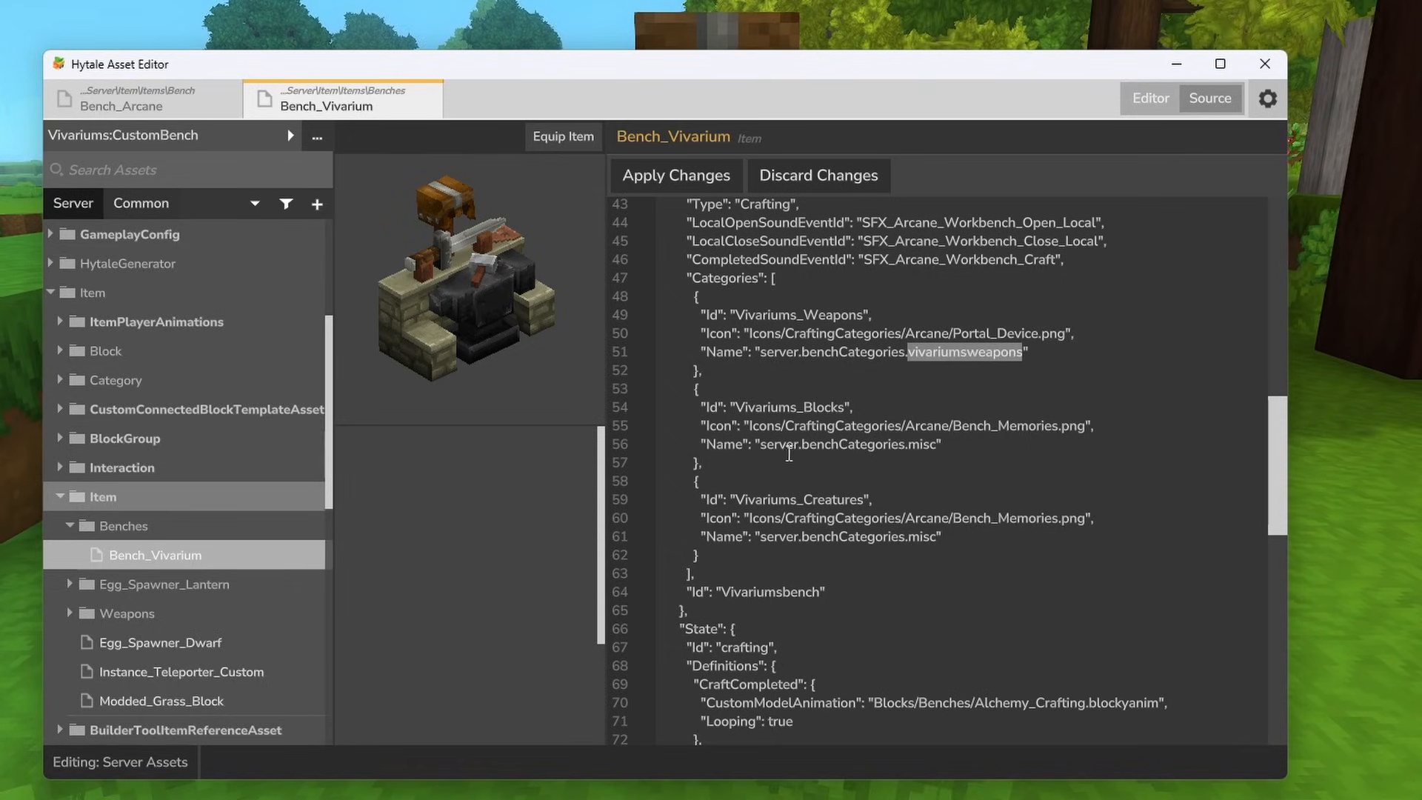
pyautogui.hotkey('ctrl', 'c')
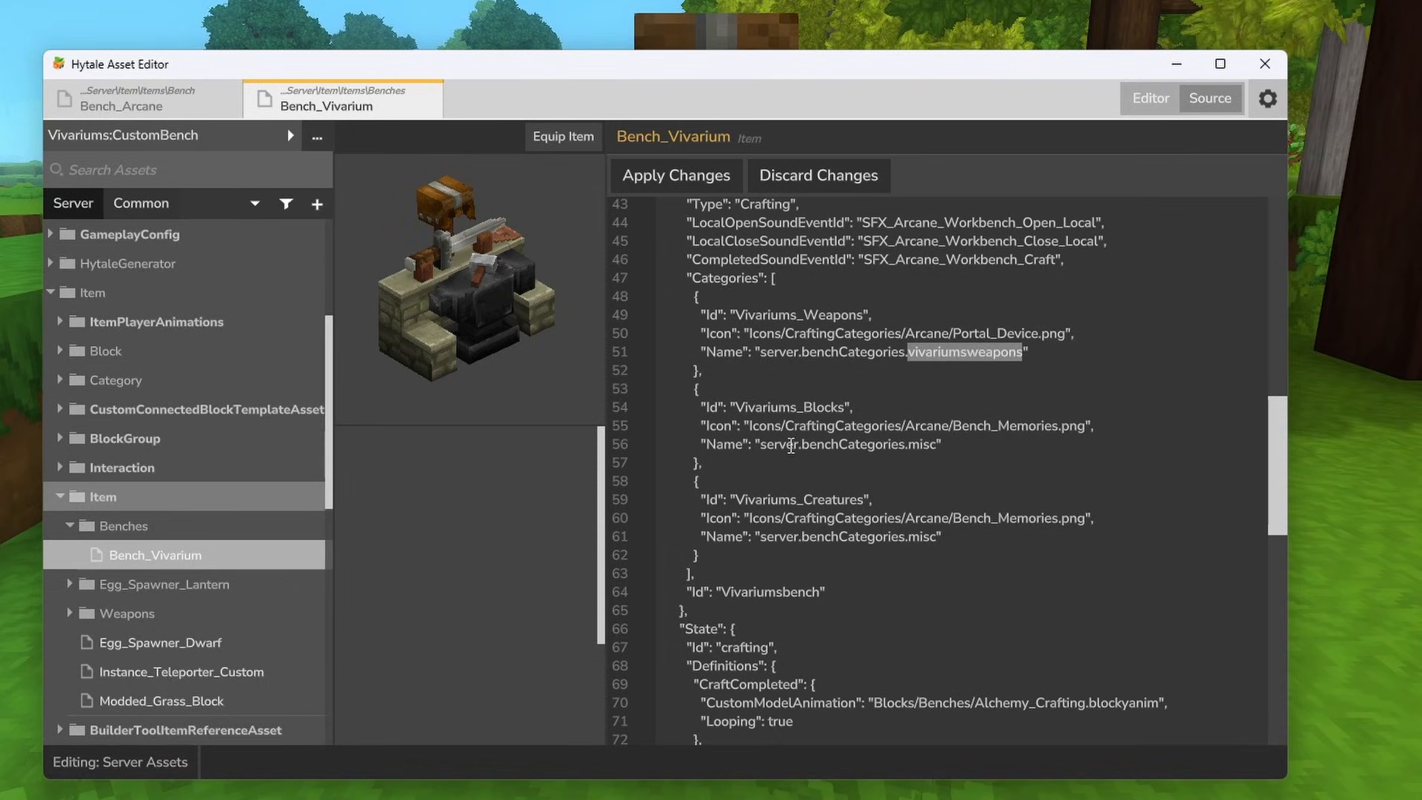
pyautogui.doubleClick(926, 444)
pyautogui.hotkey('ctrl', 'v')
pyautogui.moveTo(968, 445); pyautogui.dragTo(1020, 449)
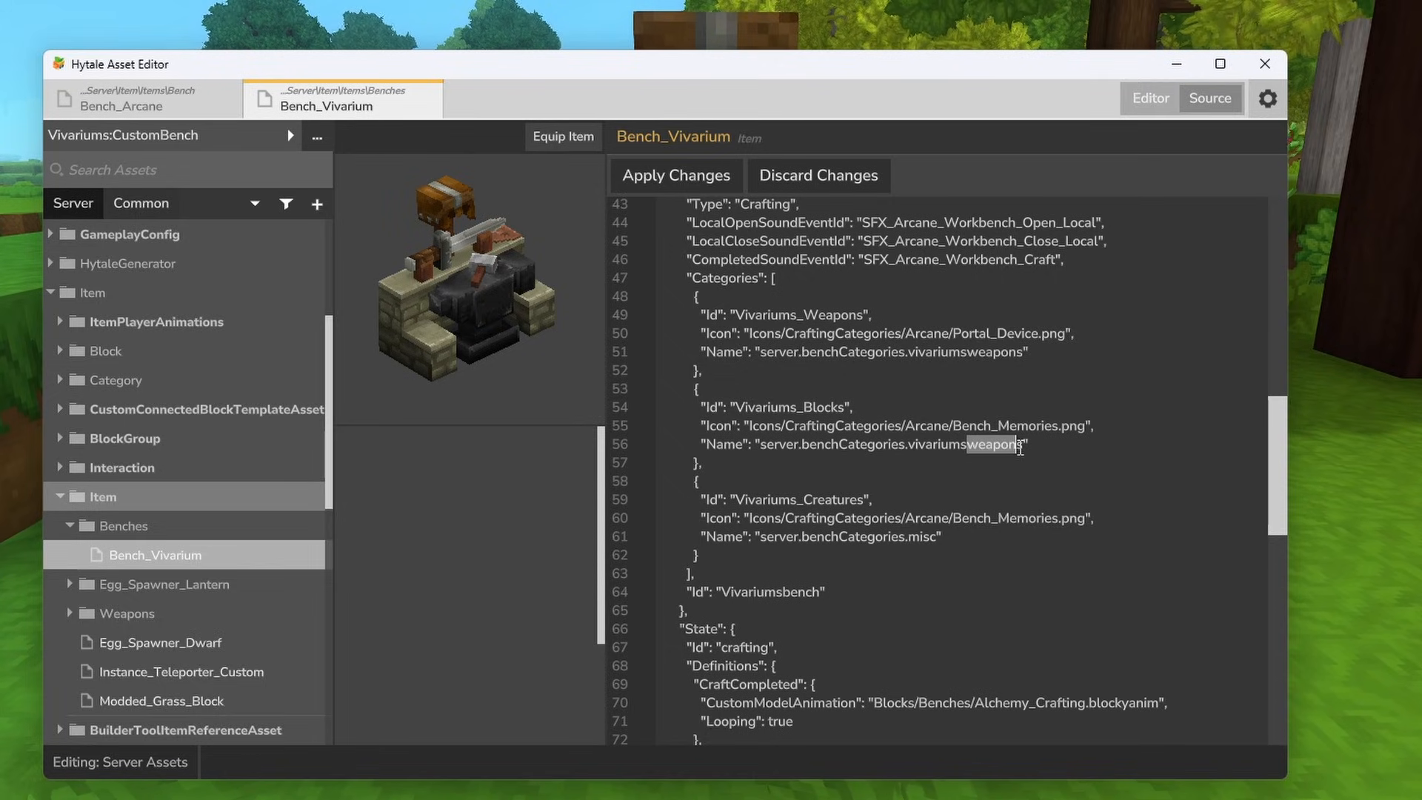
pyautogui.write('blocks')
# - Change the Vivariums_Creatures category's Name to server.benchCategories.vivariumscreatures and apply the source changes
pyautogui.doubleClick(955, 444)
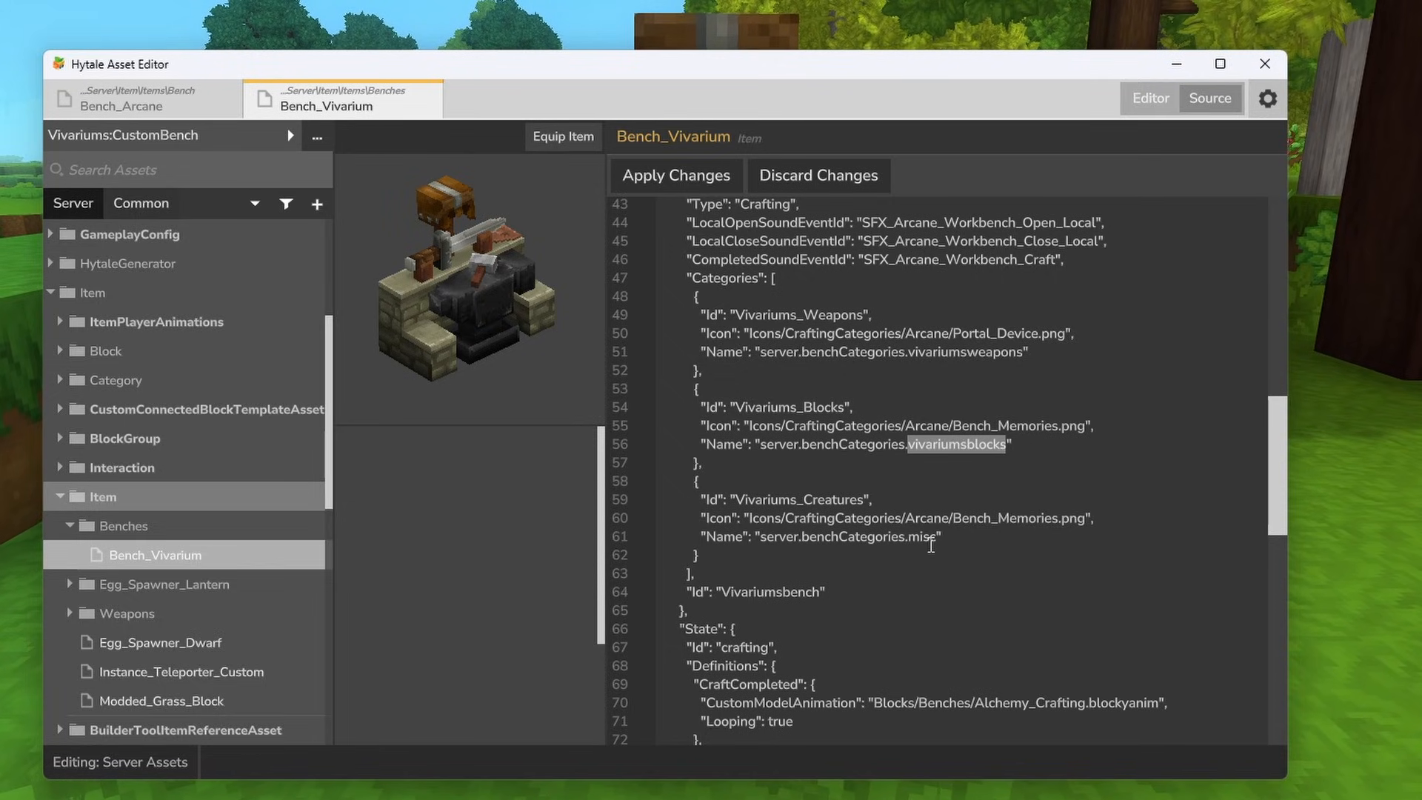
pyautogui.doubleClick(926, 538)
pyautogui.write('vivariumscreatures')
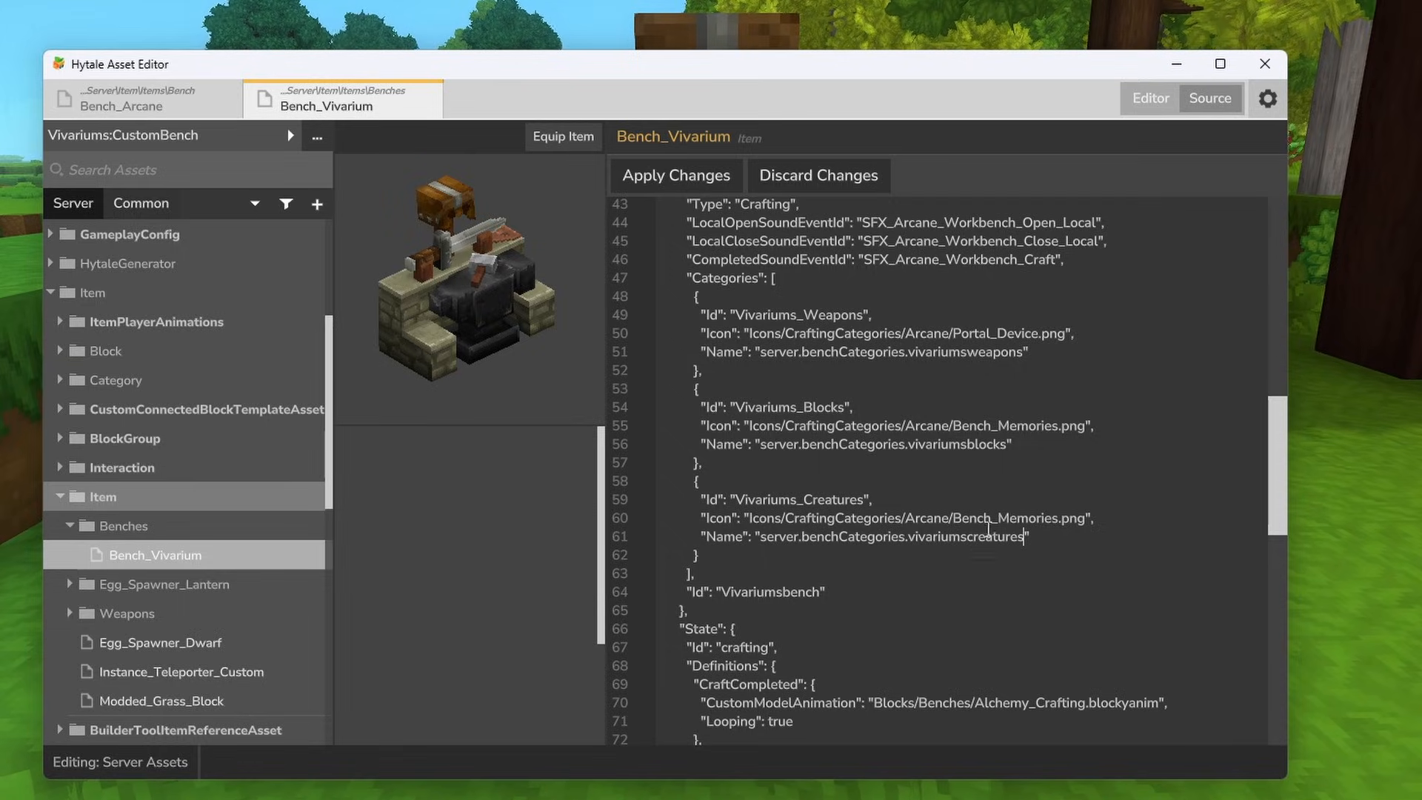
pyautogui.click(696, 184)
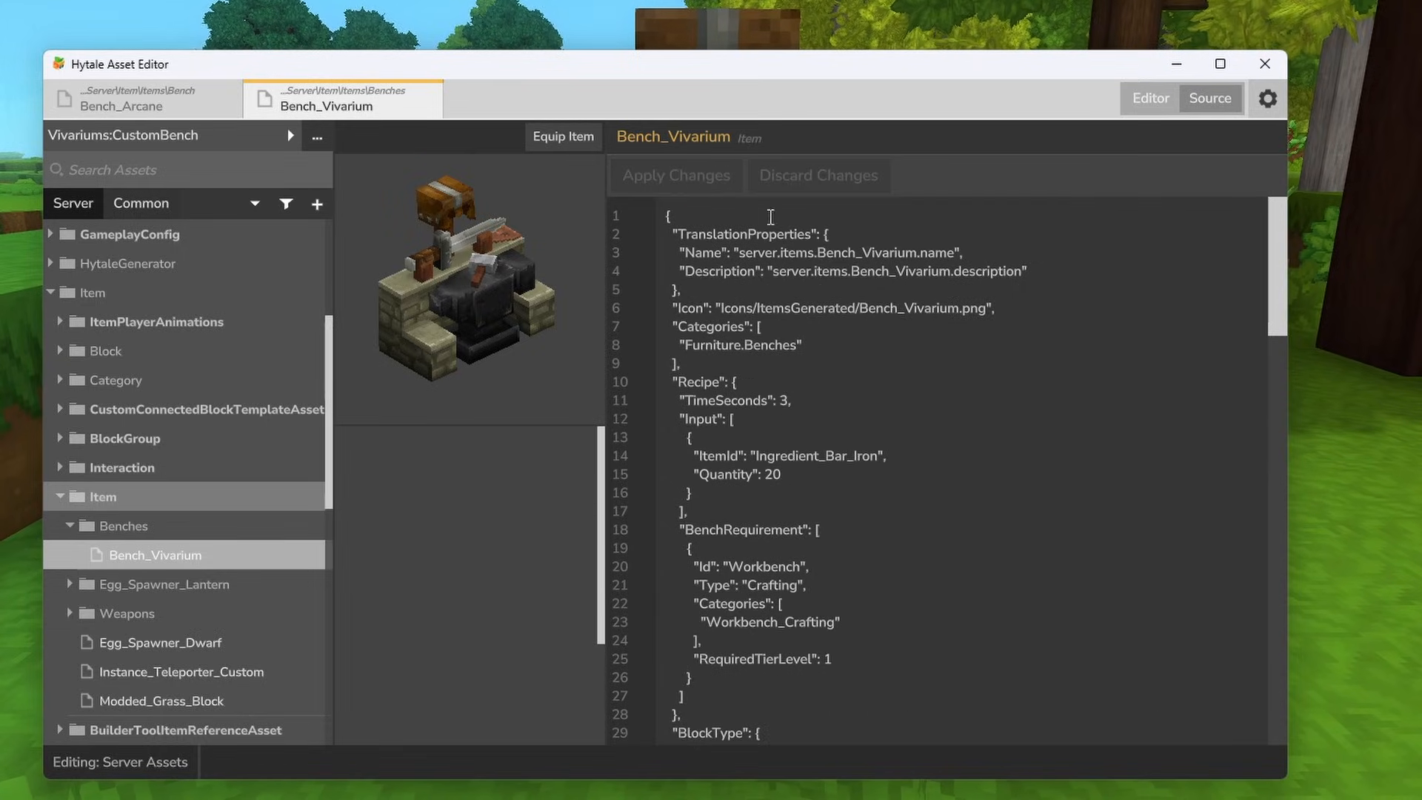
# - Back in the game, break the placed bench, place a new one and open it to check its name keys
pyautogui.moveTo(1281, 232); pyautogui.dragTo(1307, 440)
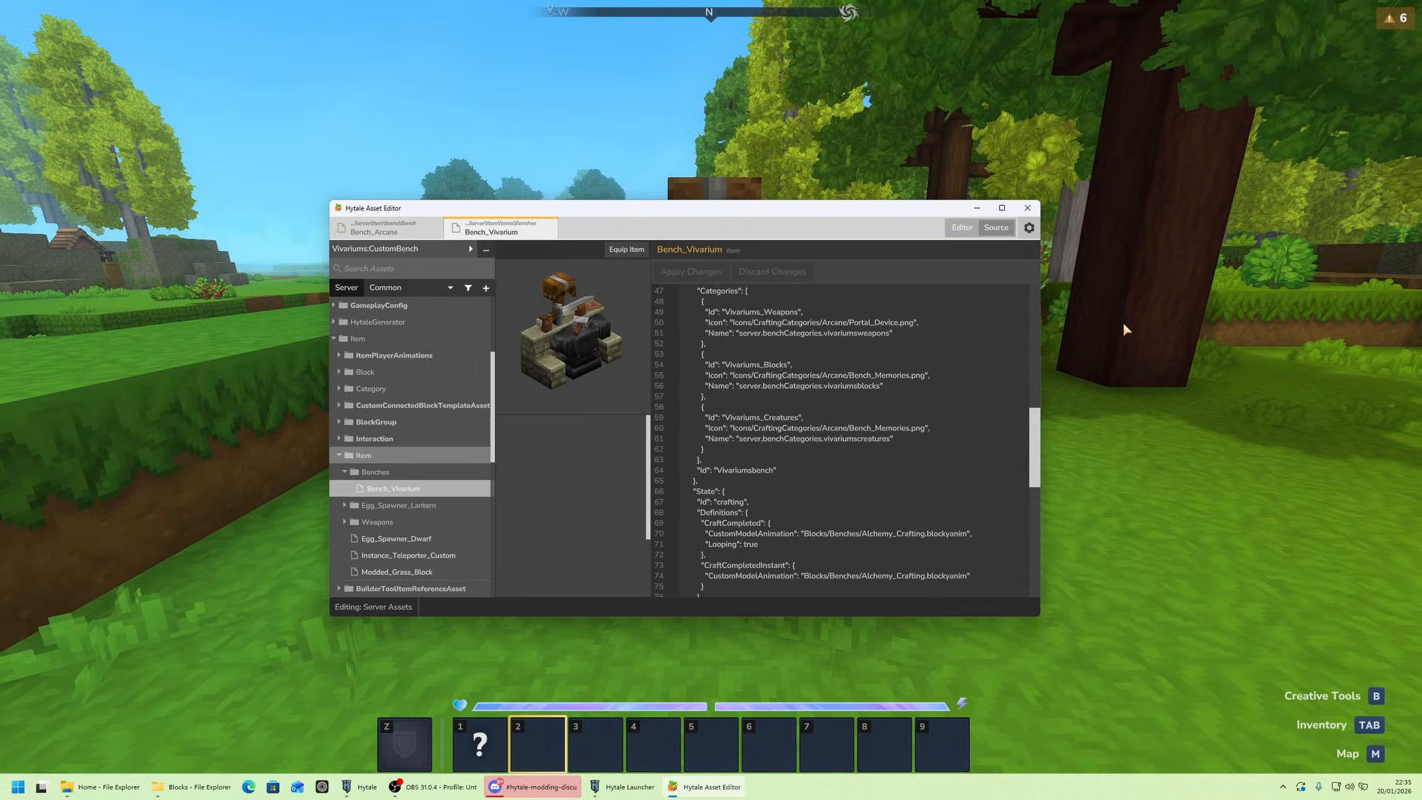
pyautogui.click(1125, 321)
pyautogui.click(711, 400)
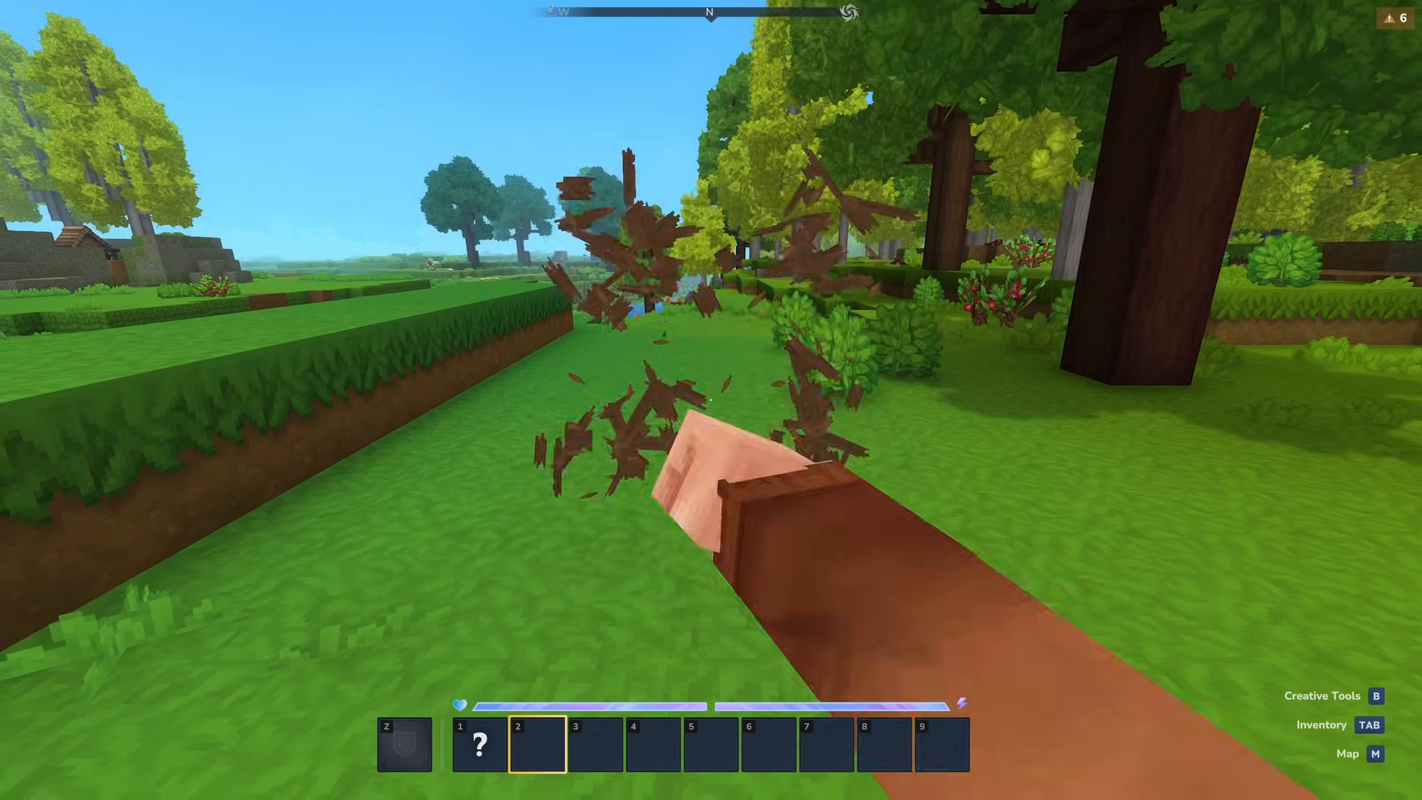
pyautogui.press('1')
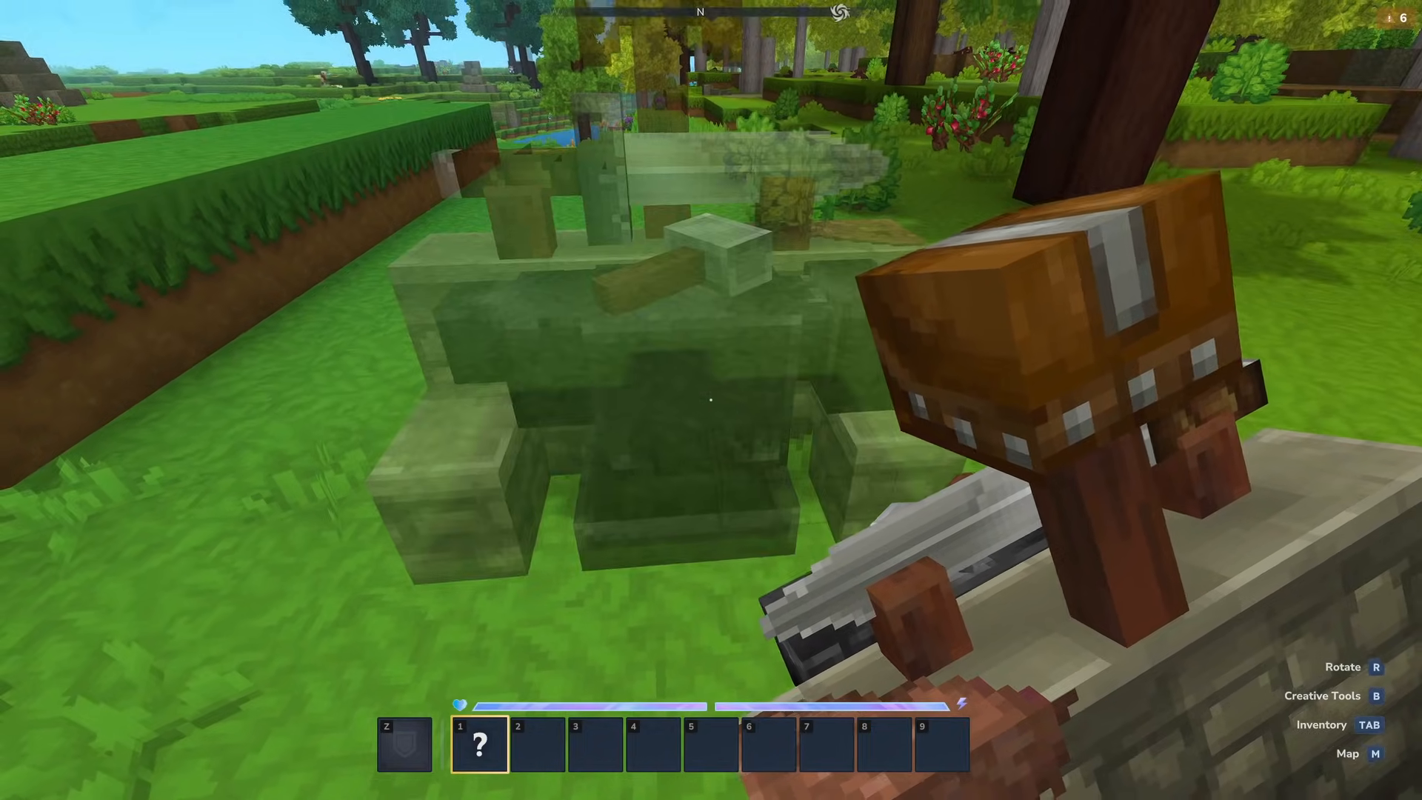
pyautogui.rightClick(711, 399)
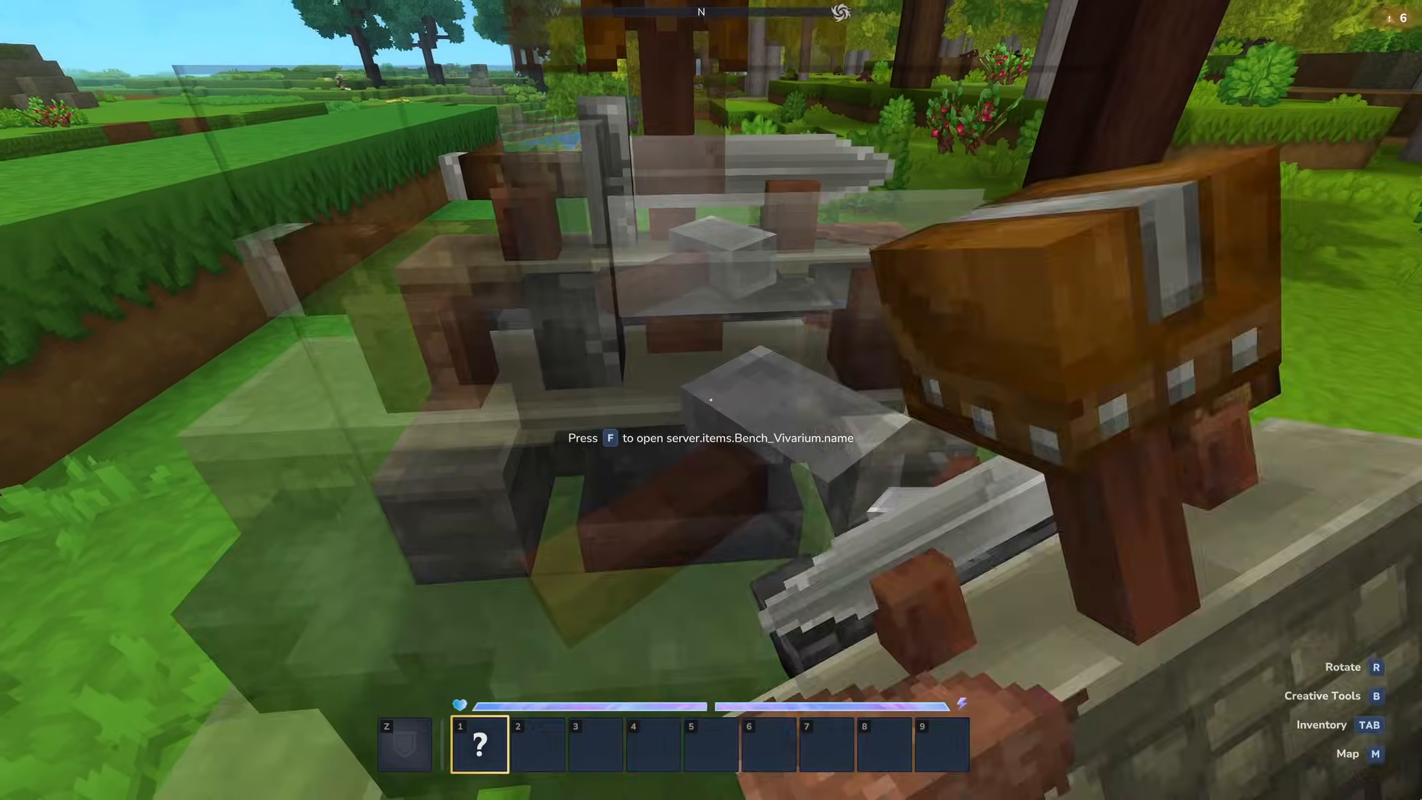
pyautogui.press('3')
pyautogui.press('f')
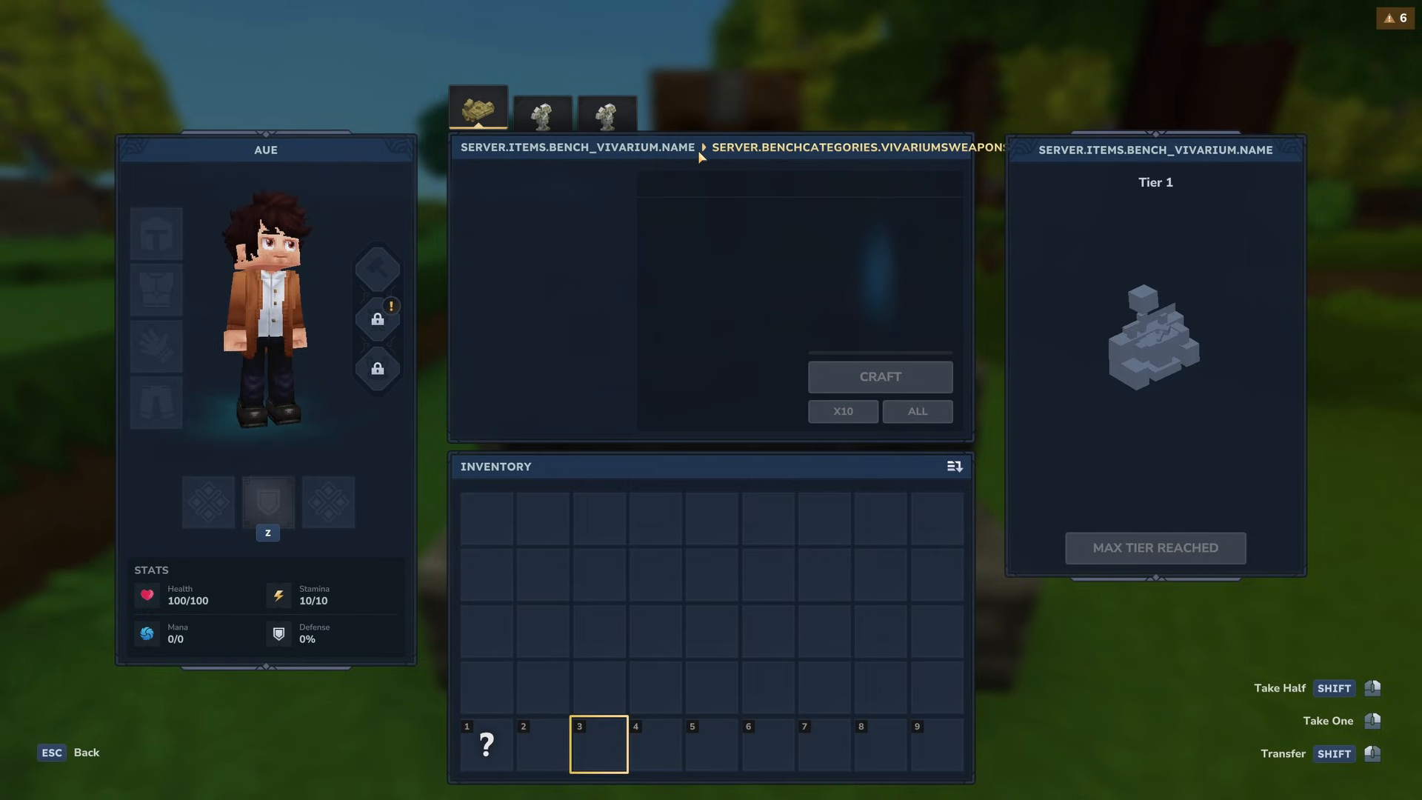
# - Switch to File Explorer and open server.lang from the CustomBenches mod's Server/Languages/en-US folder in Visual Studio Code
pyautogui.hotkey('alt', 'Tab')
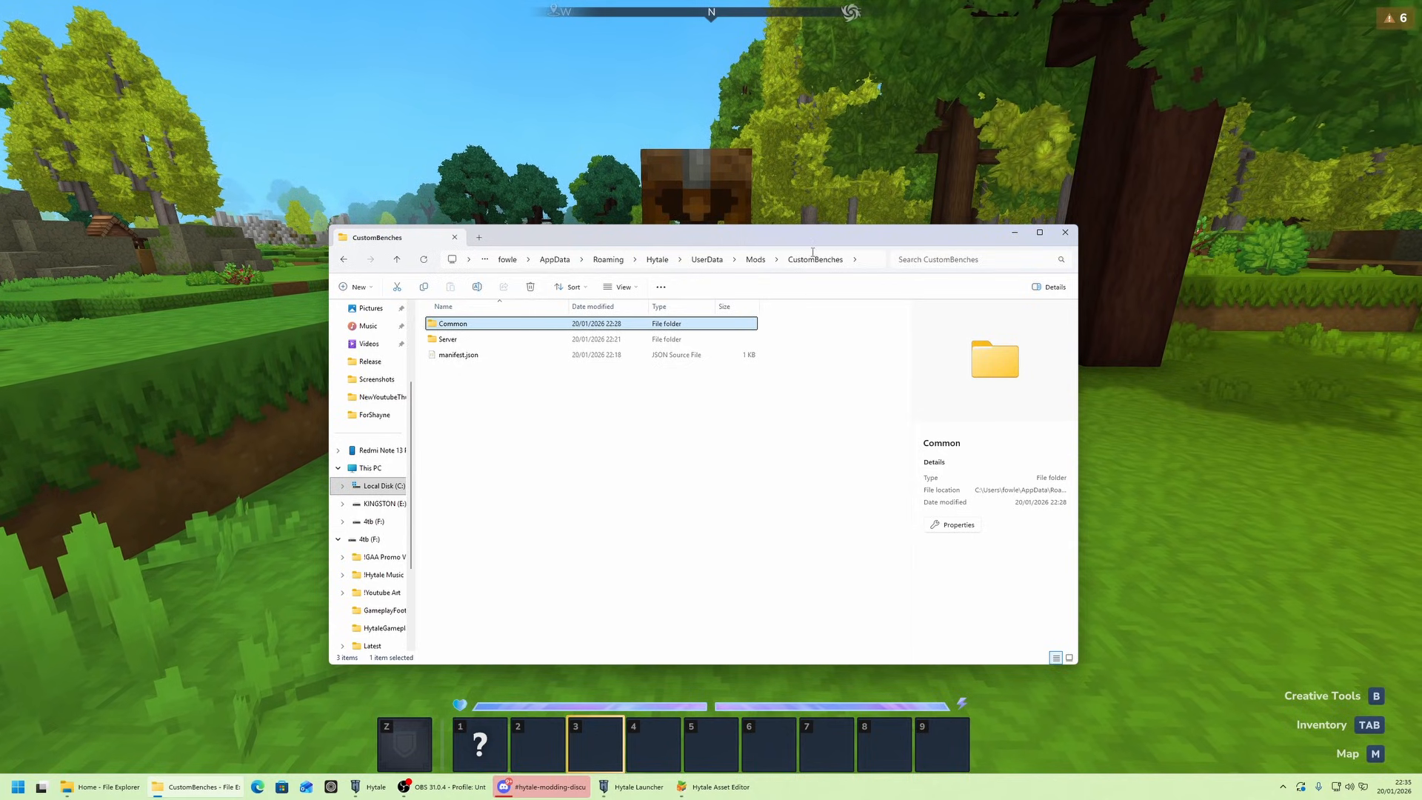
pyautogui.doubleClick(483, 340)
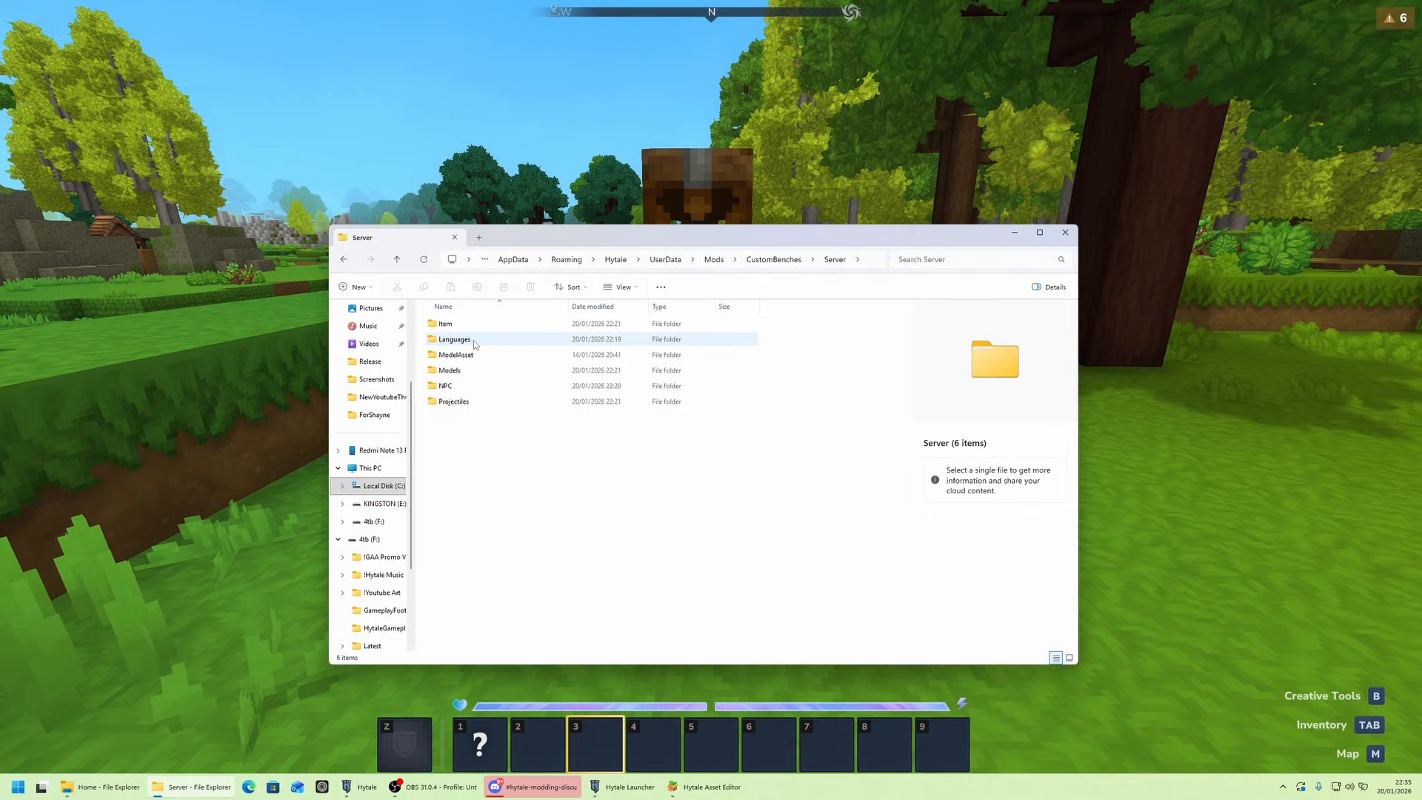
pyautogui.doubleClick(483, 340)
pyautogui.doubleClick(482, 324)
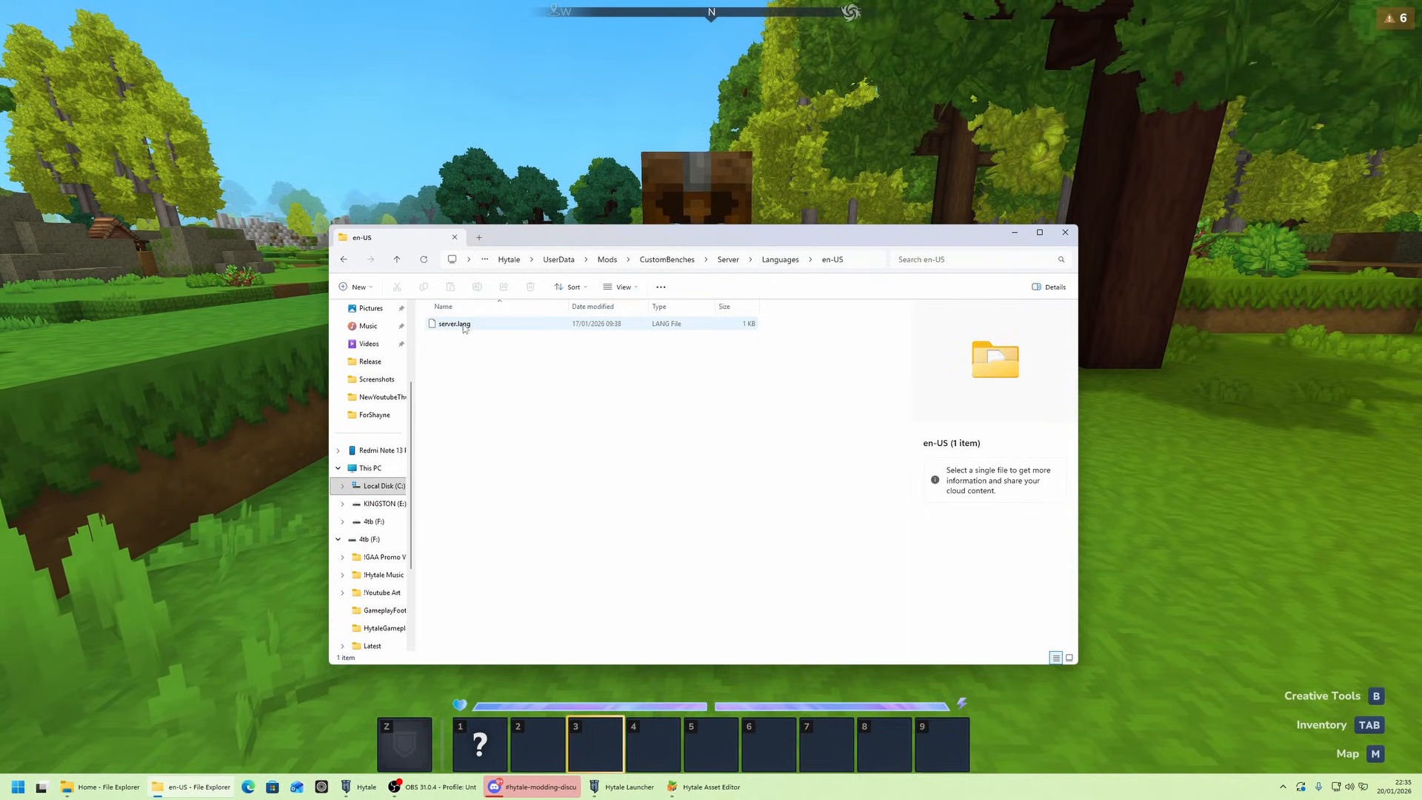
pyautogui.doubleClick(467, 325)
pyautogui.click(790, 556)
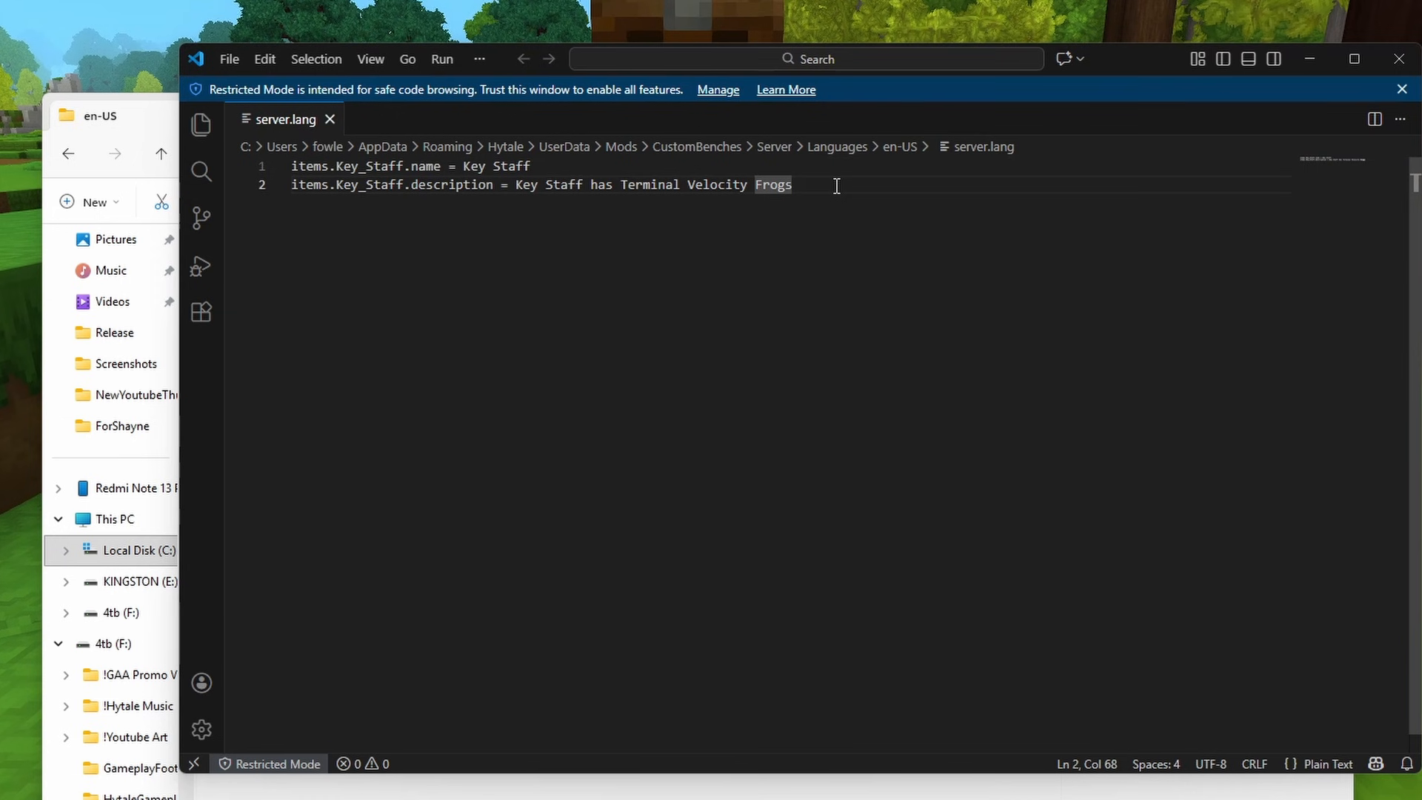
# - Add Bench_Vivarium name and description keys and benchCategories keys for vivariumsweapons, vivariumsblocks and vivariumscreatures to server.lang, and begin assigning the bench name
pyautogui.moveTo(711, 186); pyautogui.dragTo(306, 168)
pyautogui.click(819, 168)
pyautogui.click(834, 184)
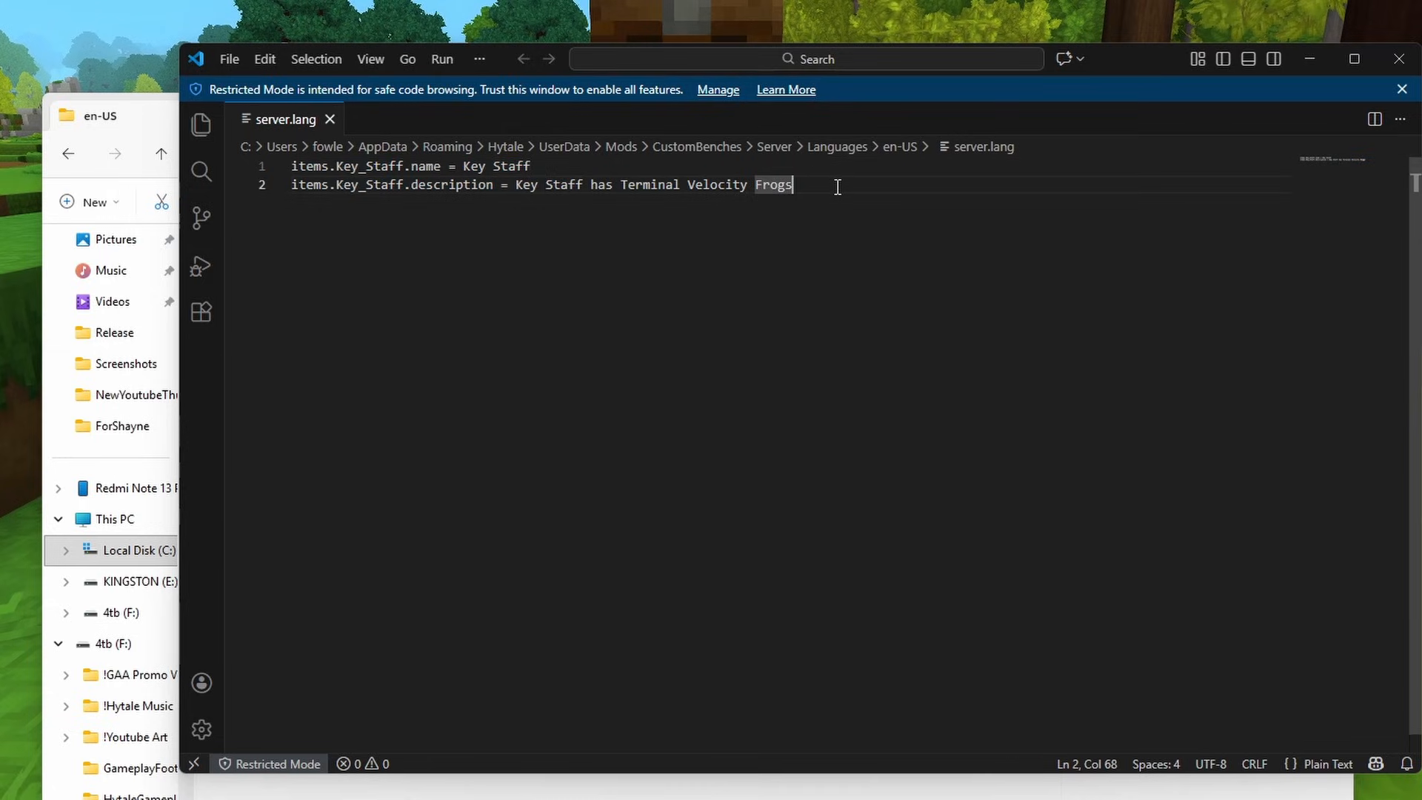
pyautogui.press('Return')
pyautogui.press('Return')
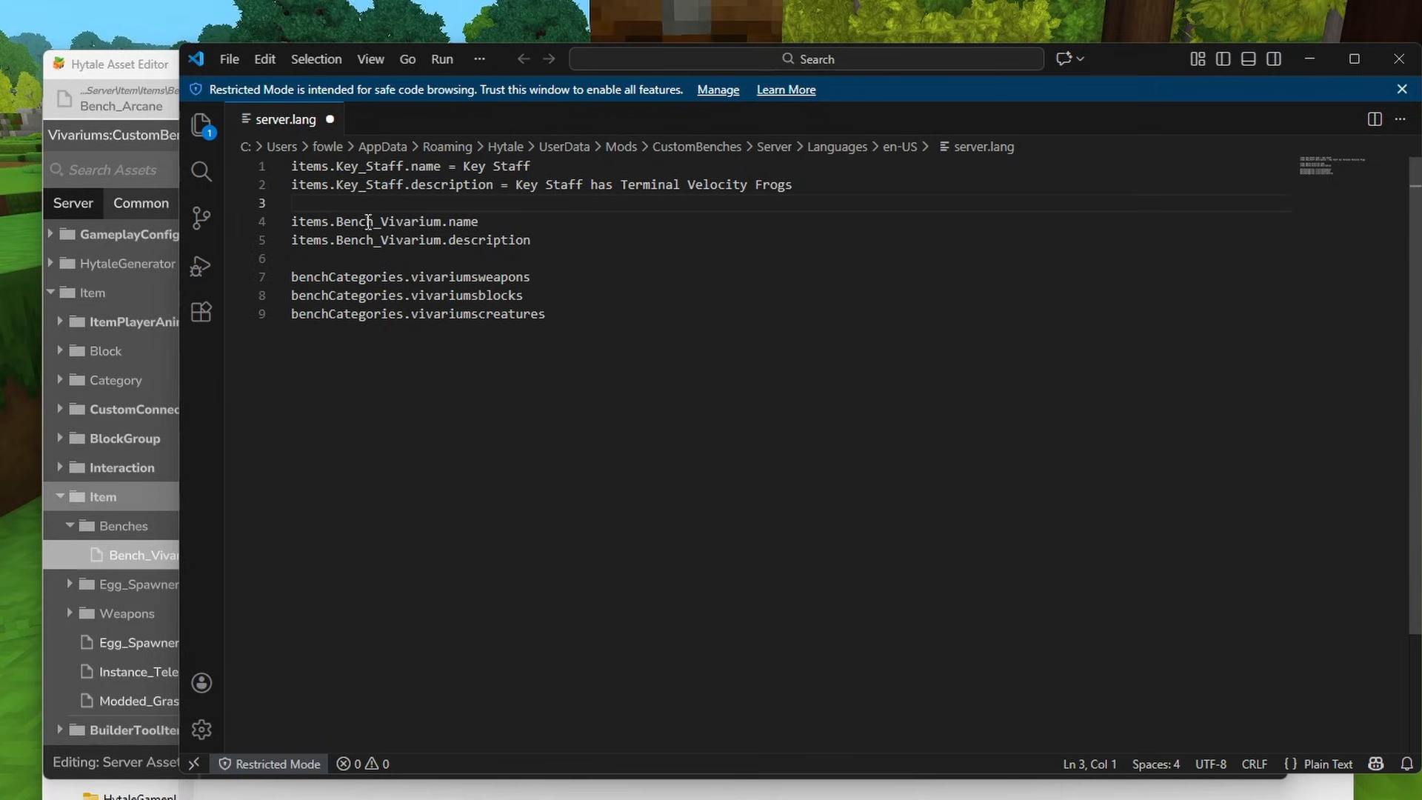
pyautogui.click(520, 222)
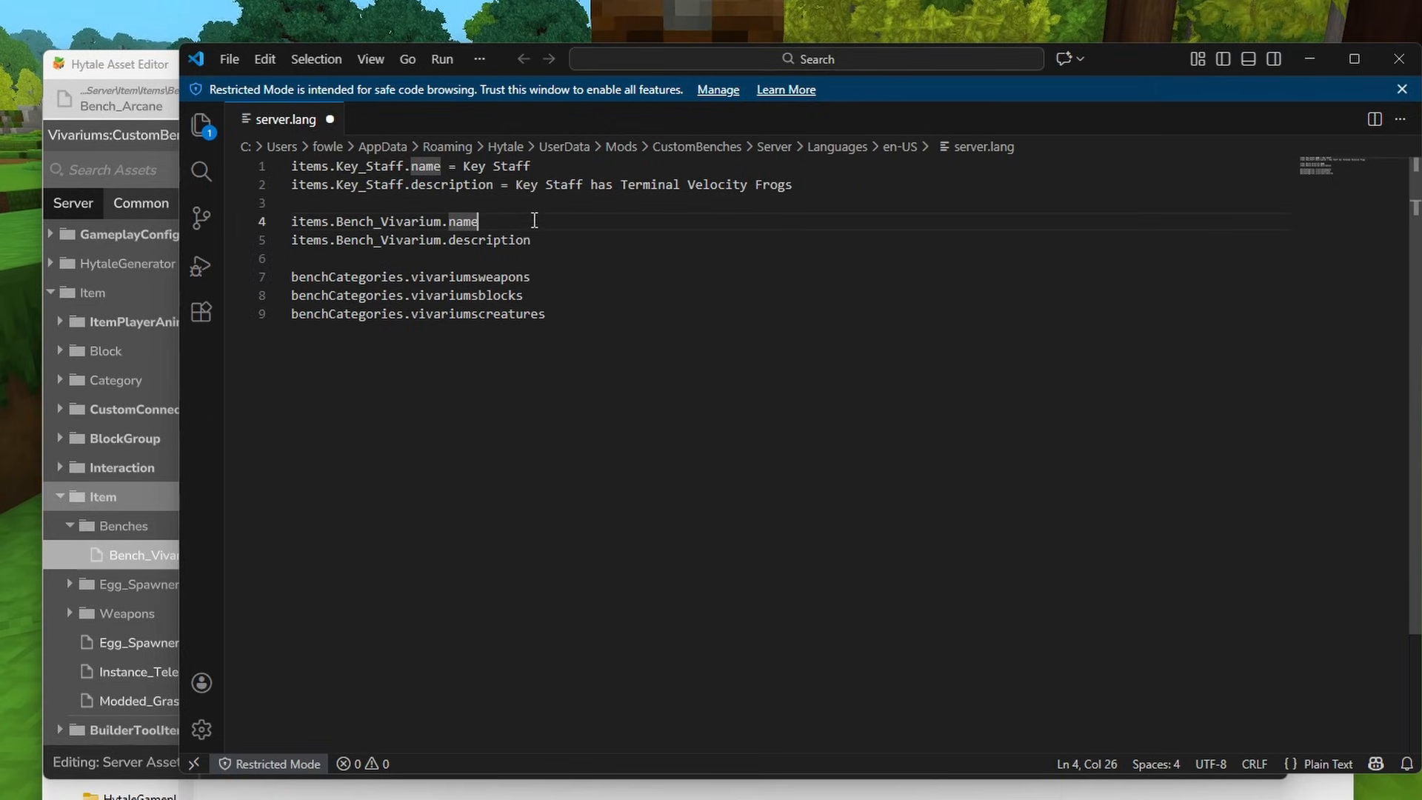
pyautogui.write('=')
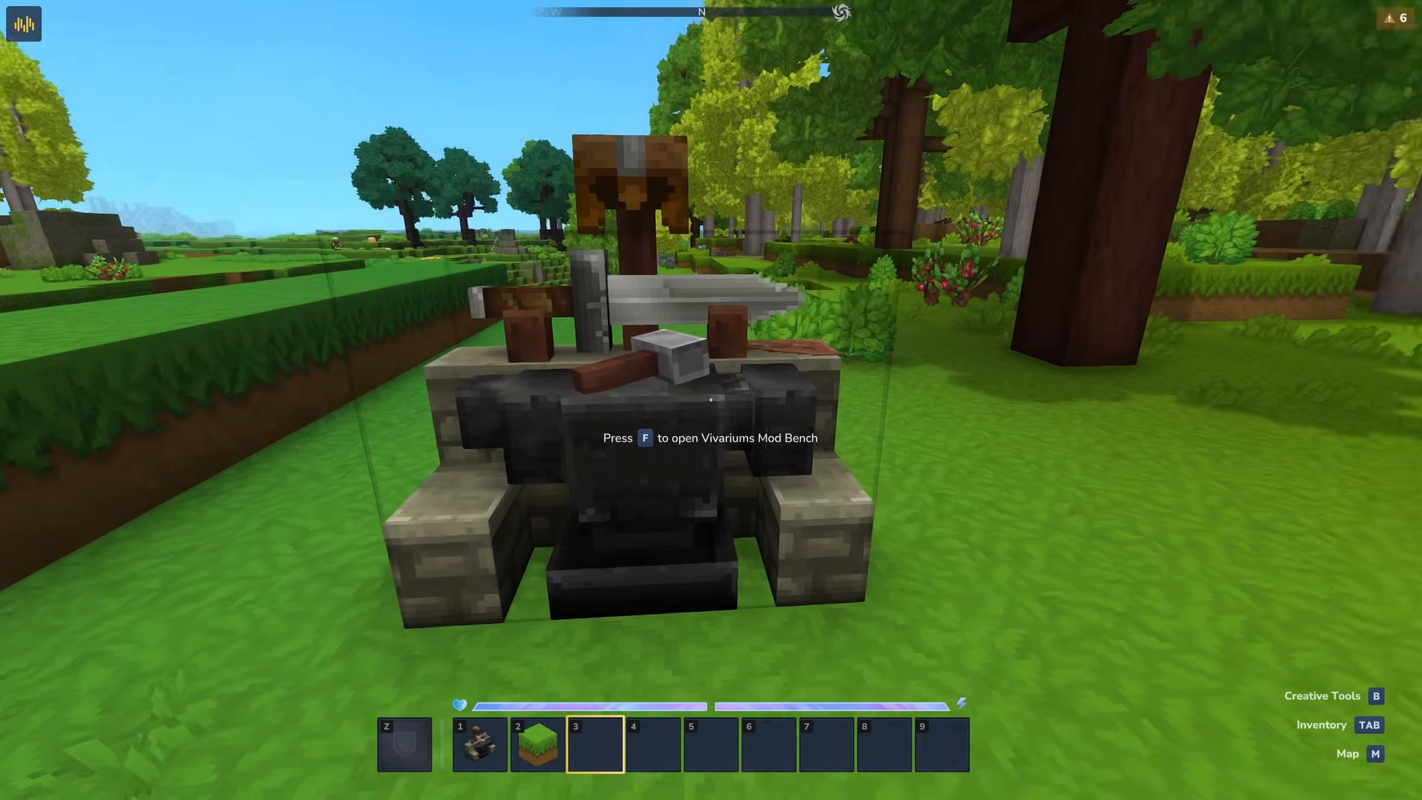
# - Open the placed bench in the game and check the display names of its weapons, blocks and creatures categories
pyautogui.press('w')
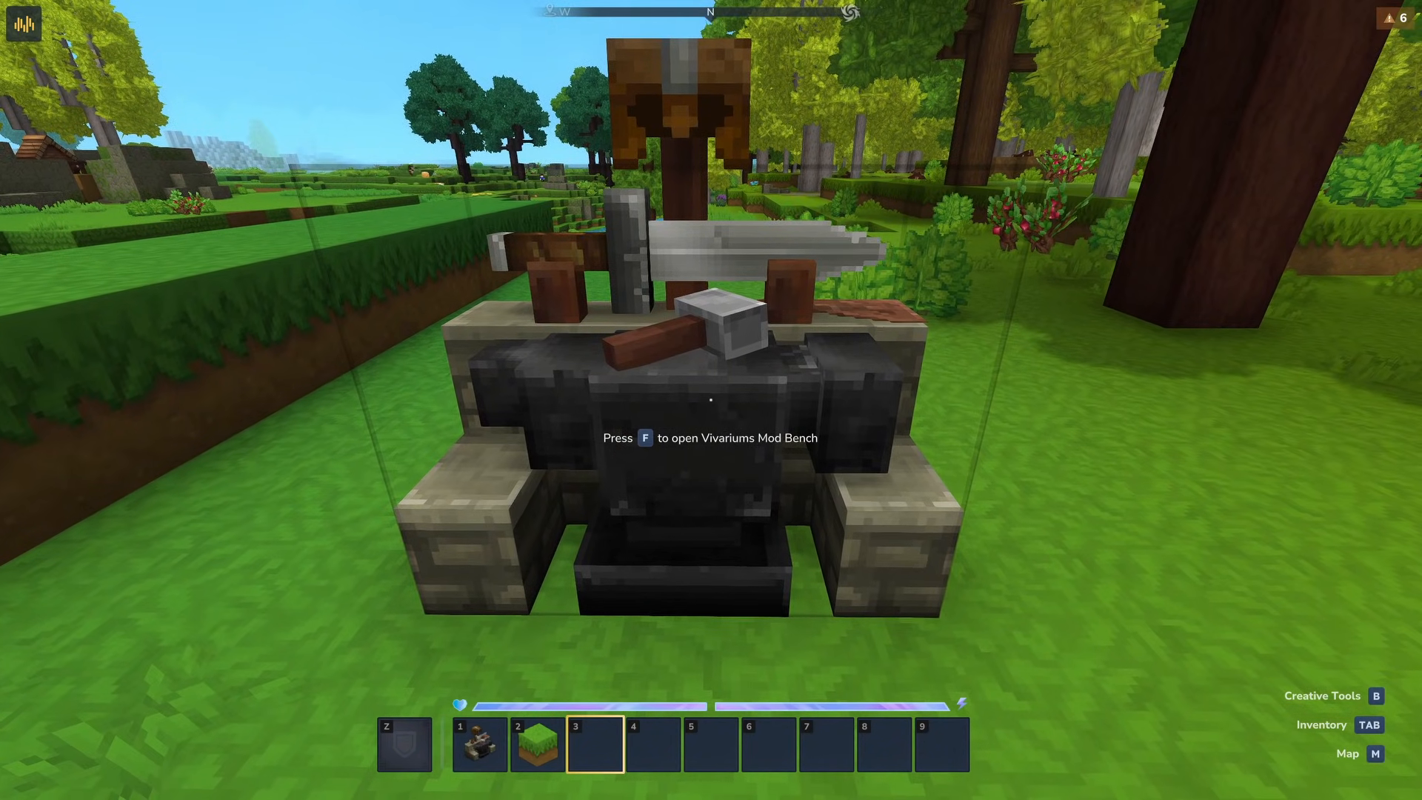
pyautogui.press('f')
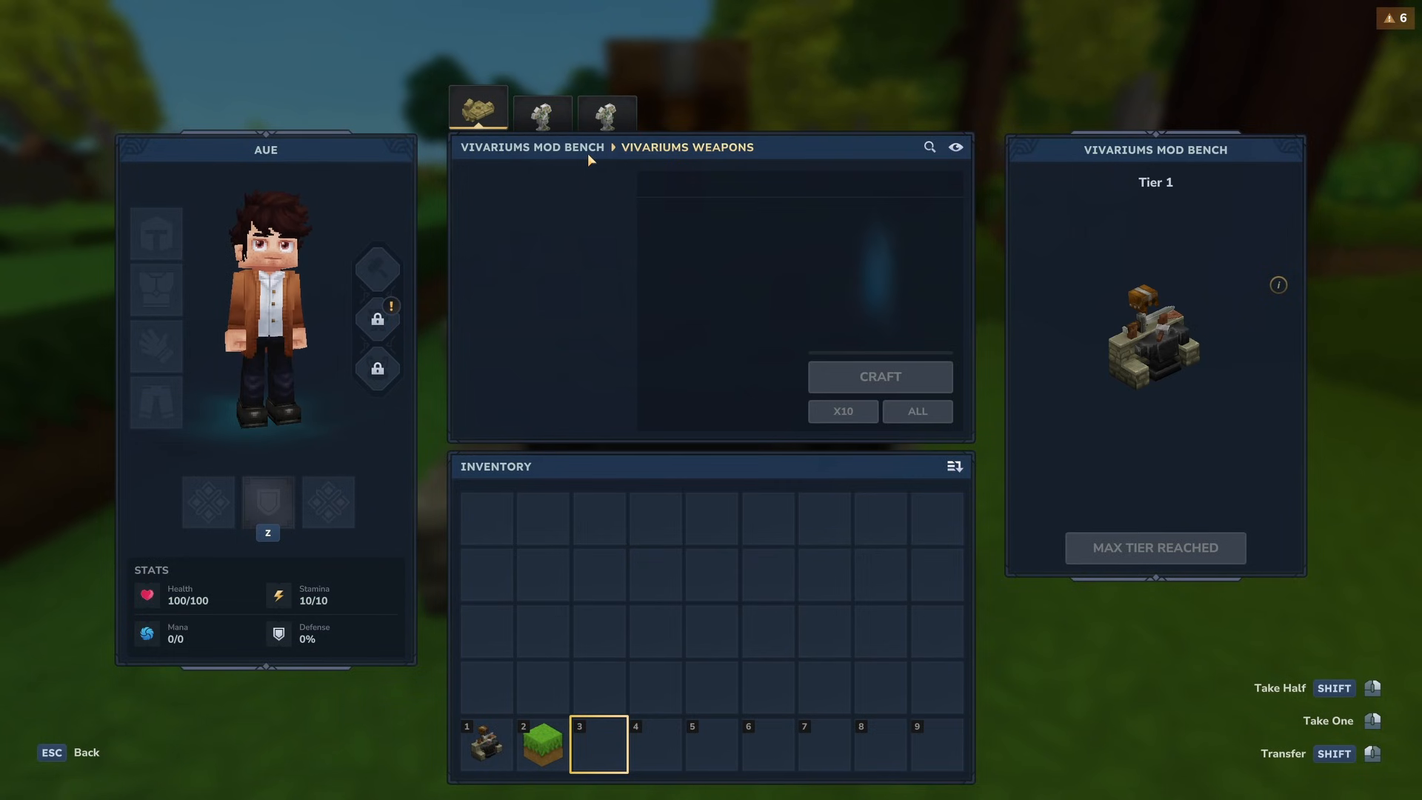
pyautogui.click(546, 115)
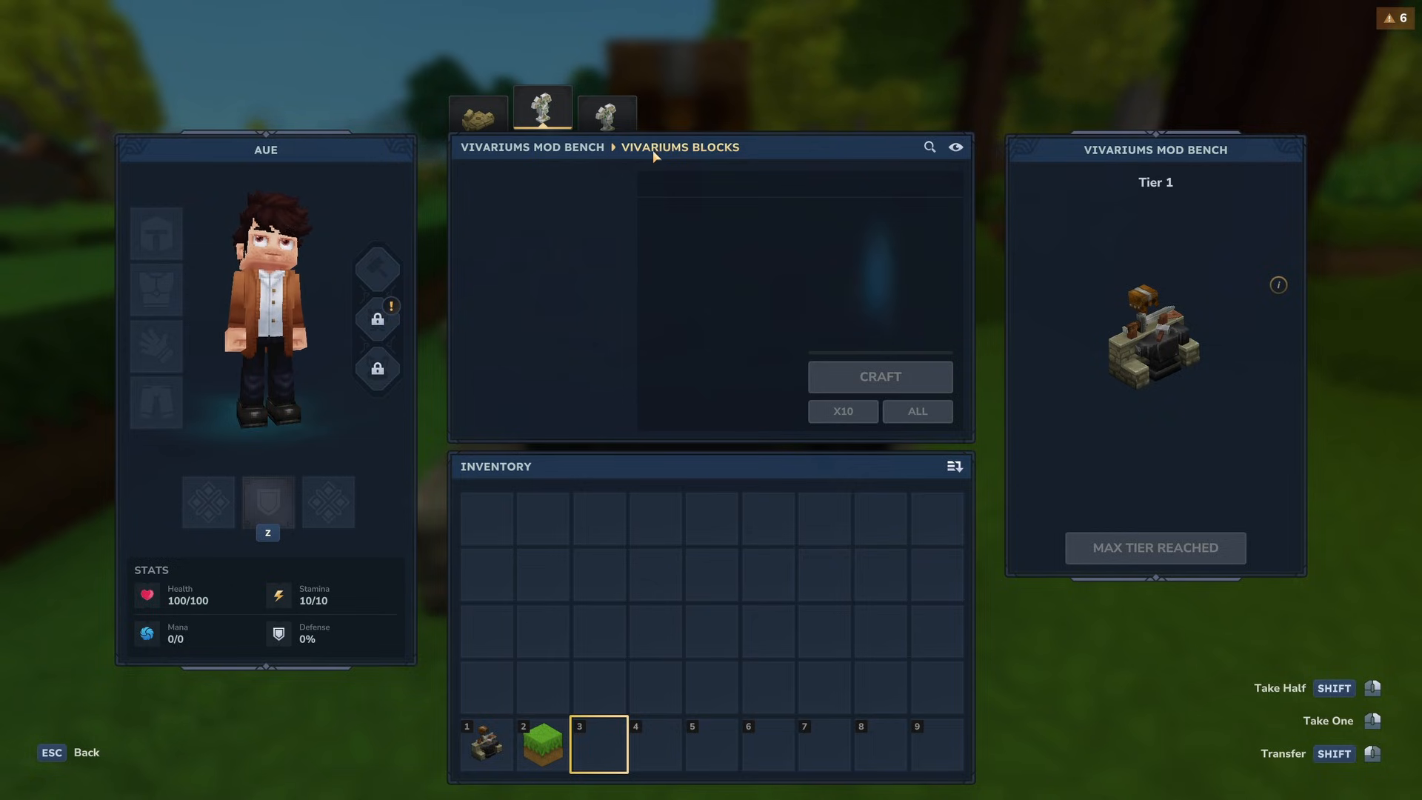
pyautogui.click(624, 107)
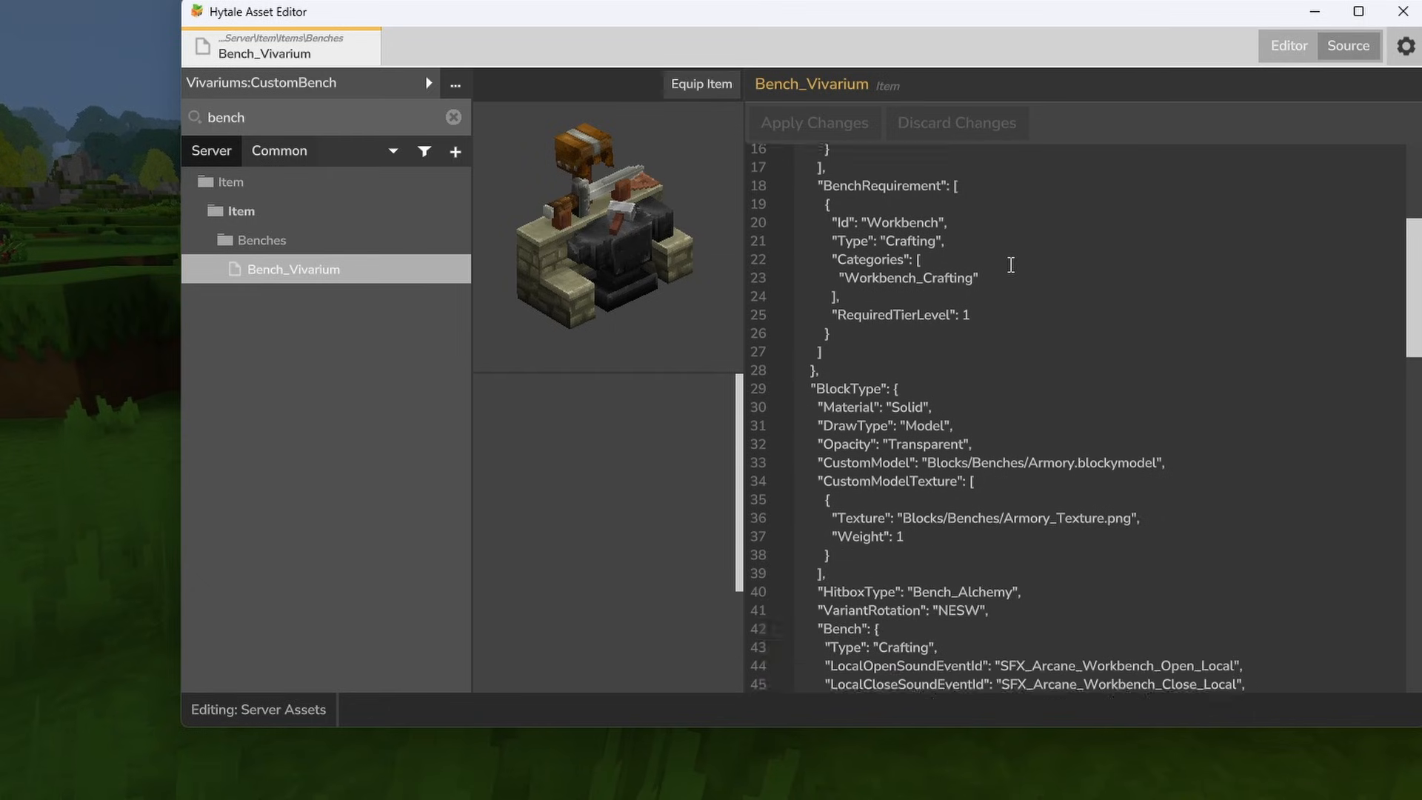
# - In the Asset Editor, examine the Icon path of the Vivariums_Weapons category in the Bench_Vivarium source, including its folders and file name
pyautogui.scroll(-2, 1011, 264)
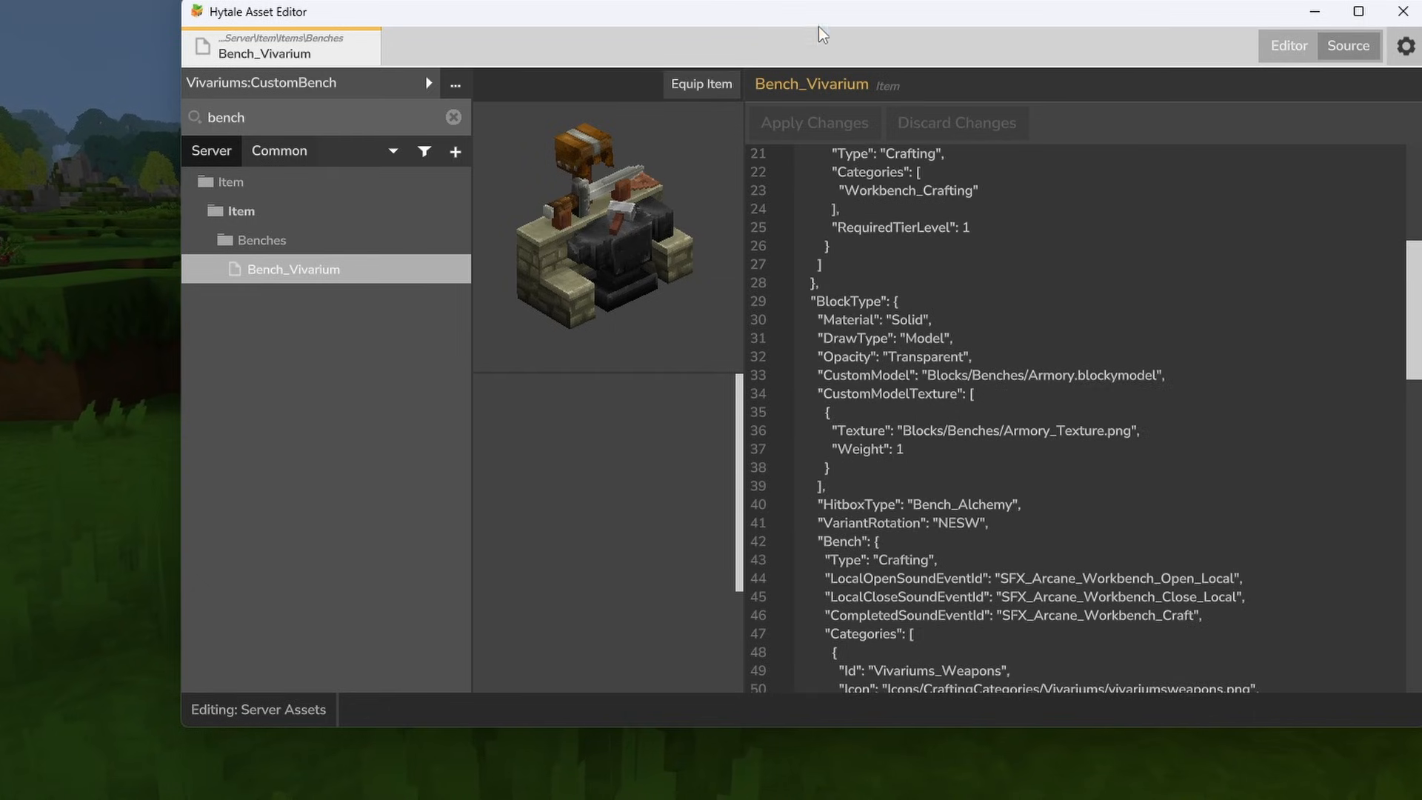
pyautogui.scroll(-3, 984, 270)
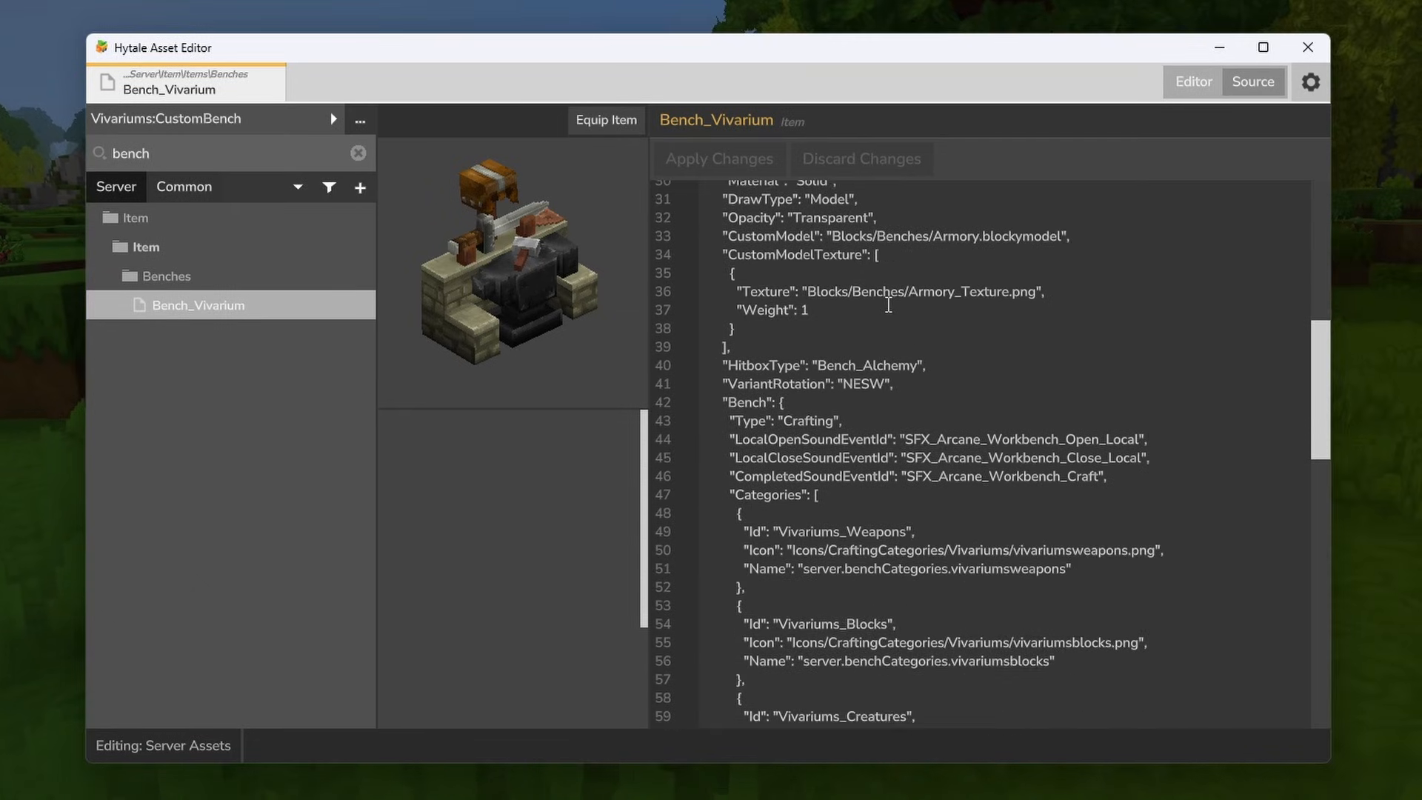
pyautogui.scroll(-2, 881, 326)
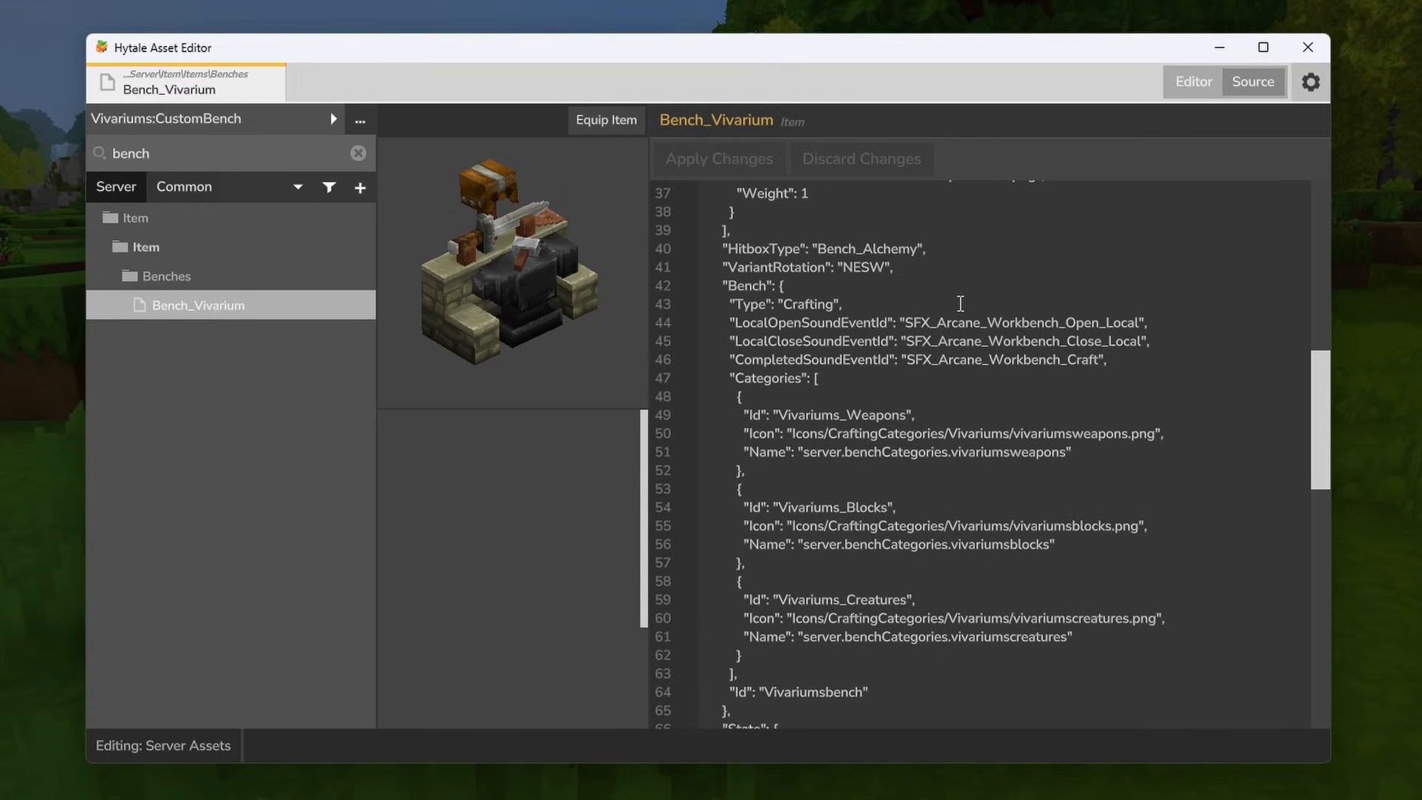
pyautogui.scroll(-1, 859, 356)
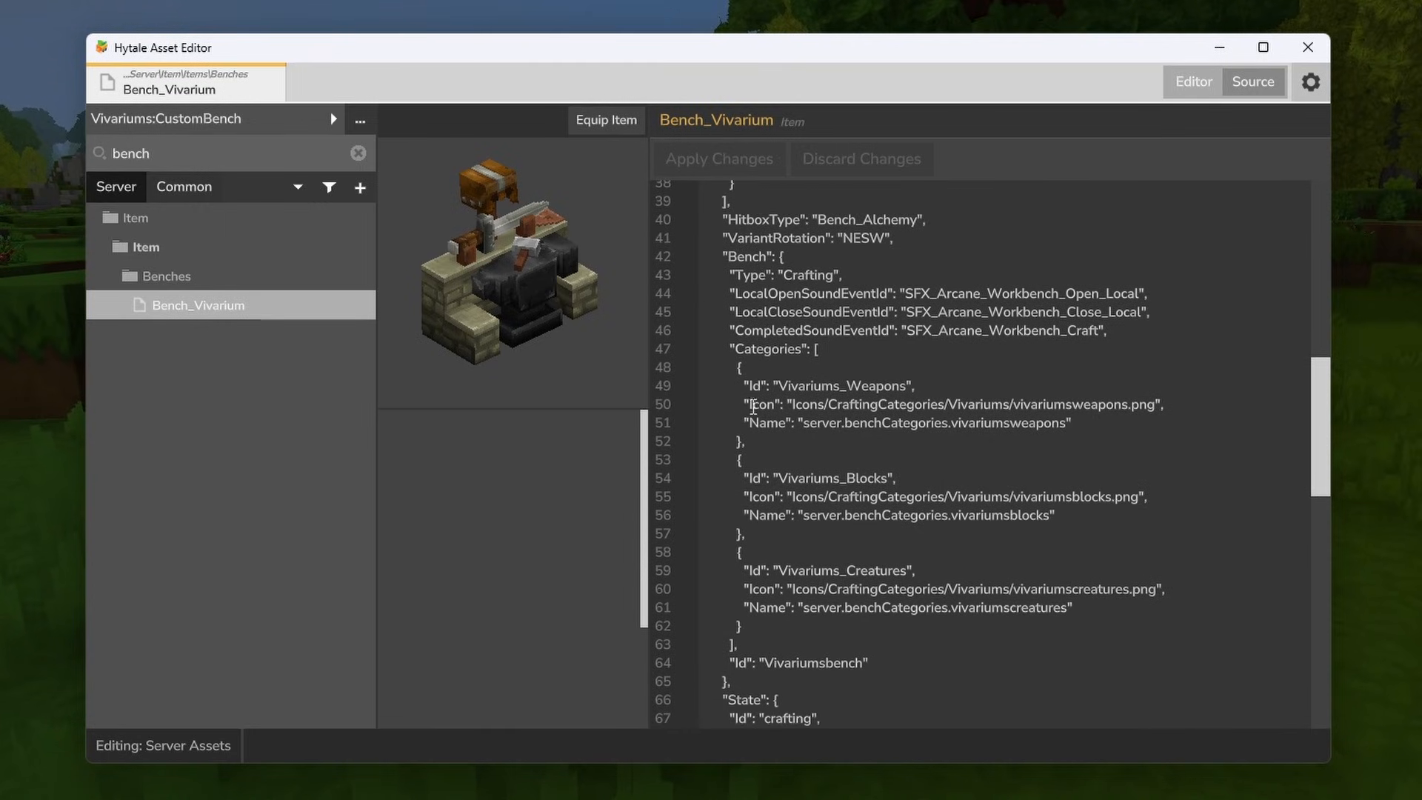
pyautogui.moveTo(793, 407); pyautogui.dragTo(950, 408)
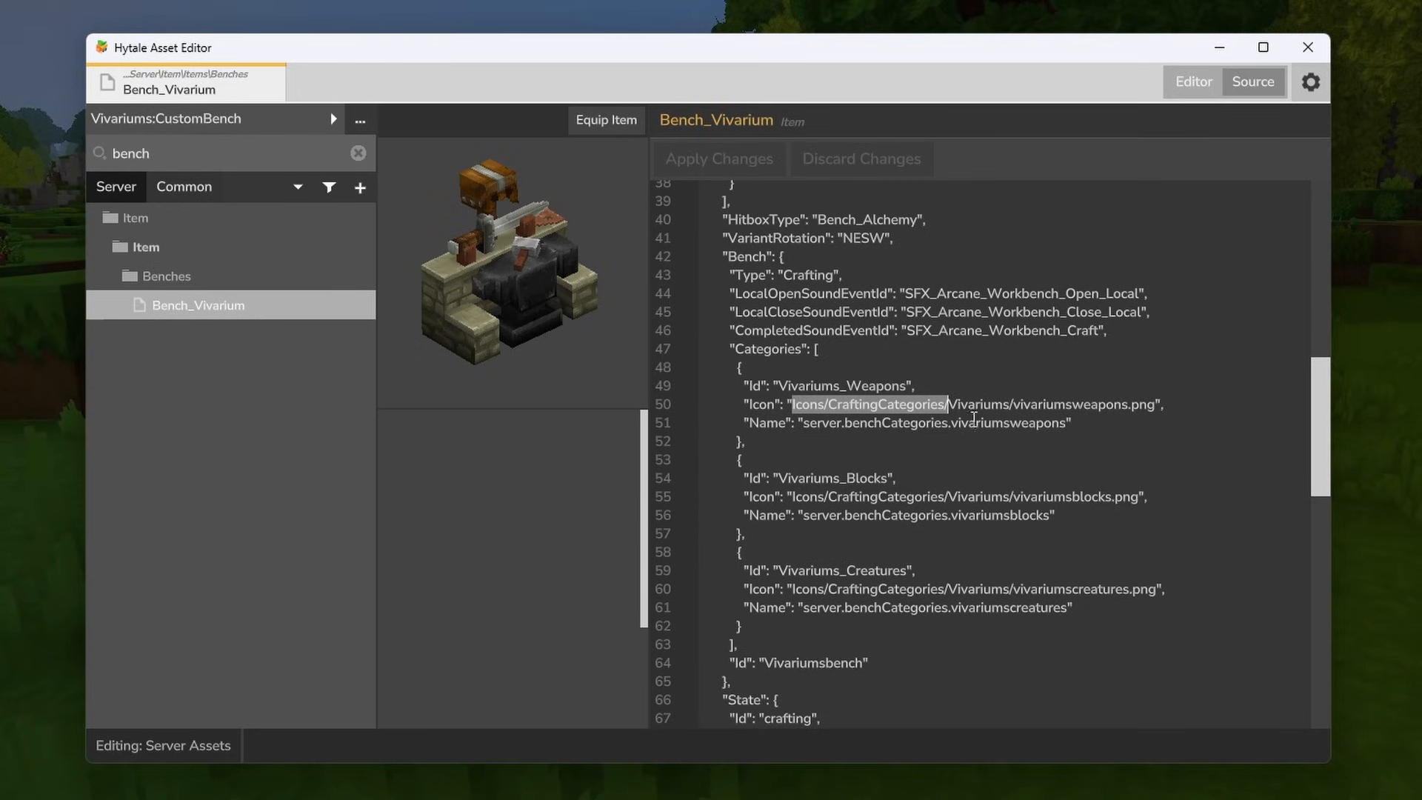
pyautogui.doubleClick(973, 405)
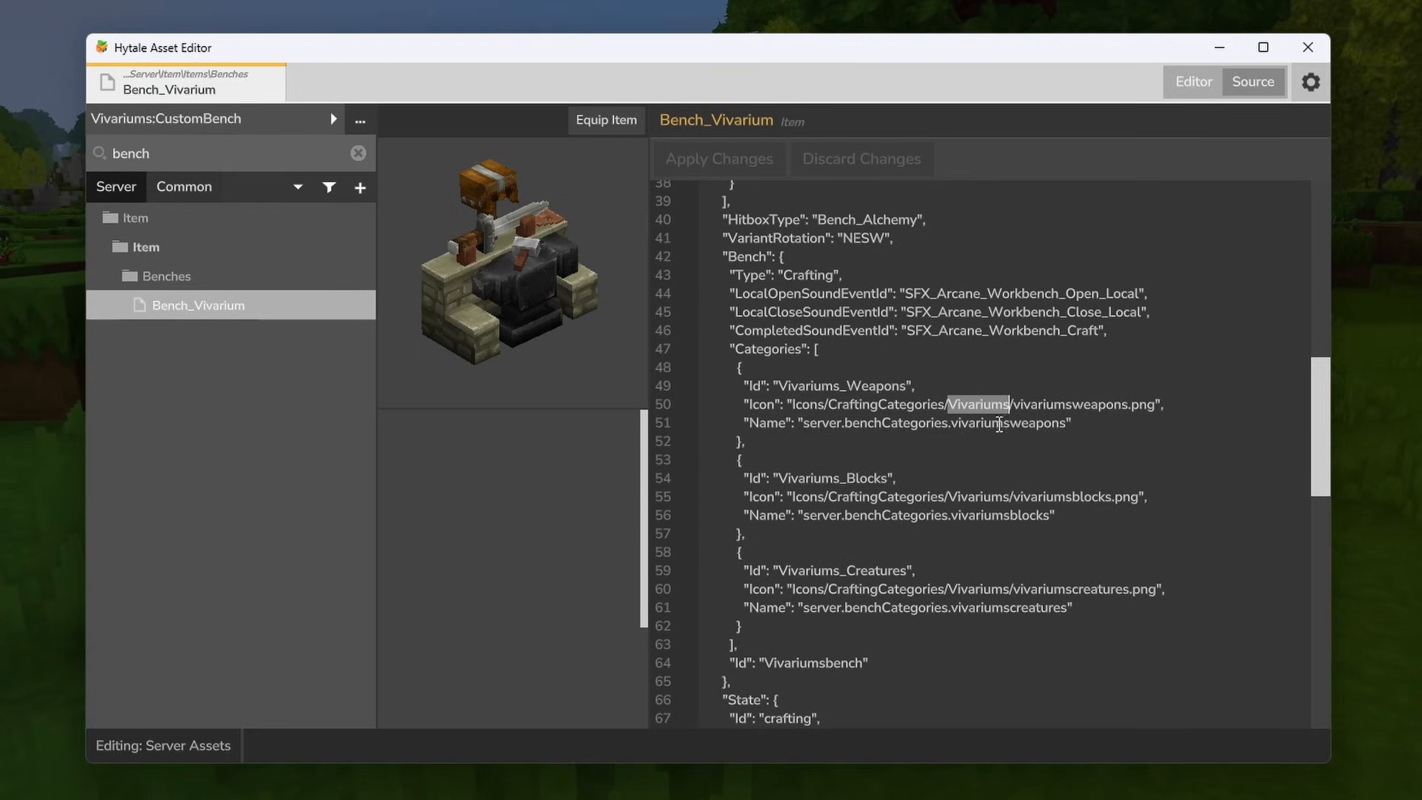
pyautogui.moveTo(791, 406); pyautogui.dragTo(1152, 405)
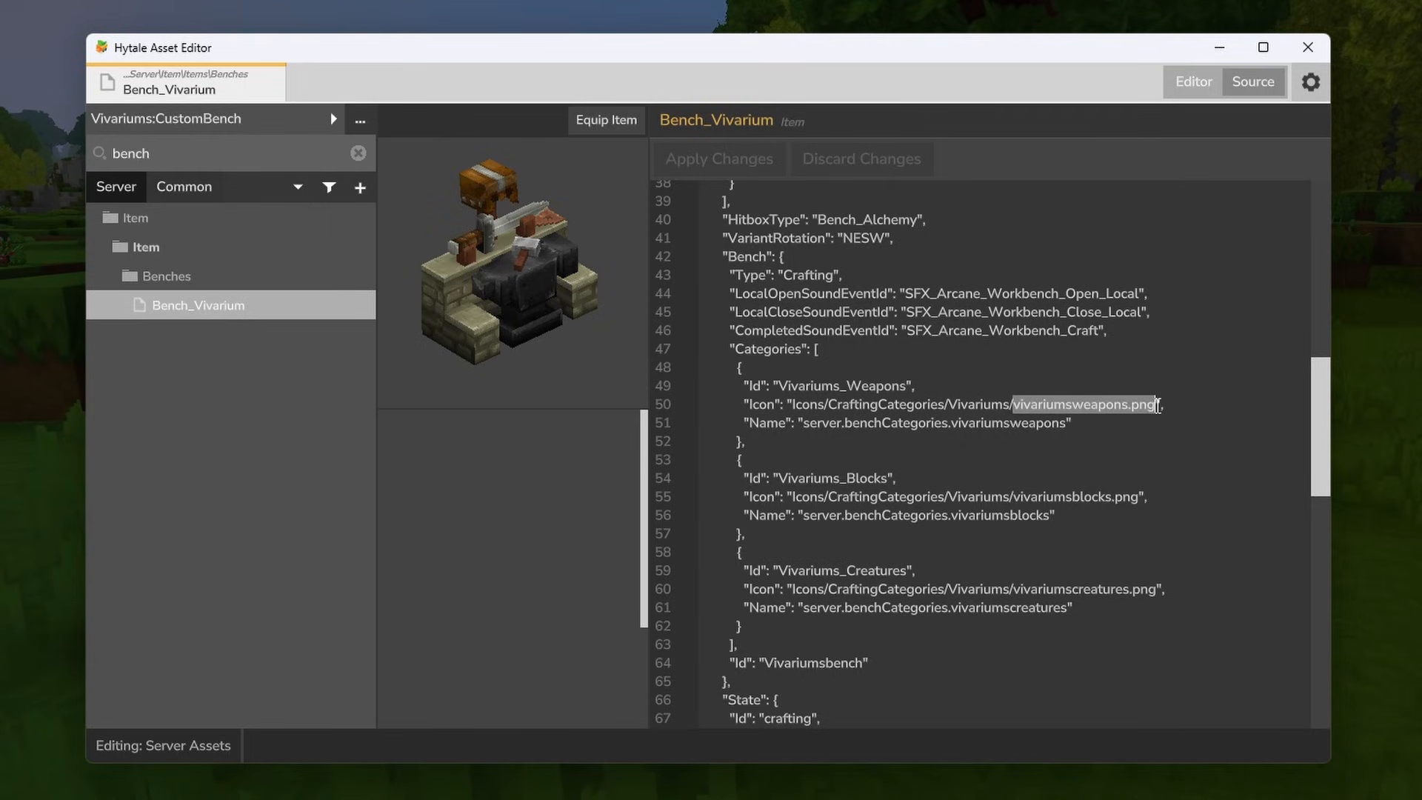
pyautogui.click(1075, 392)
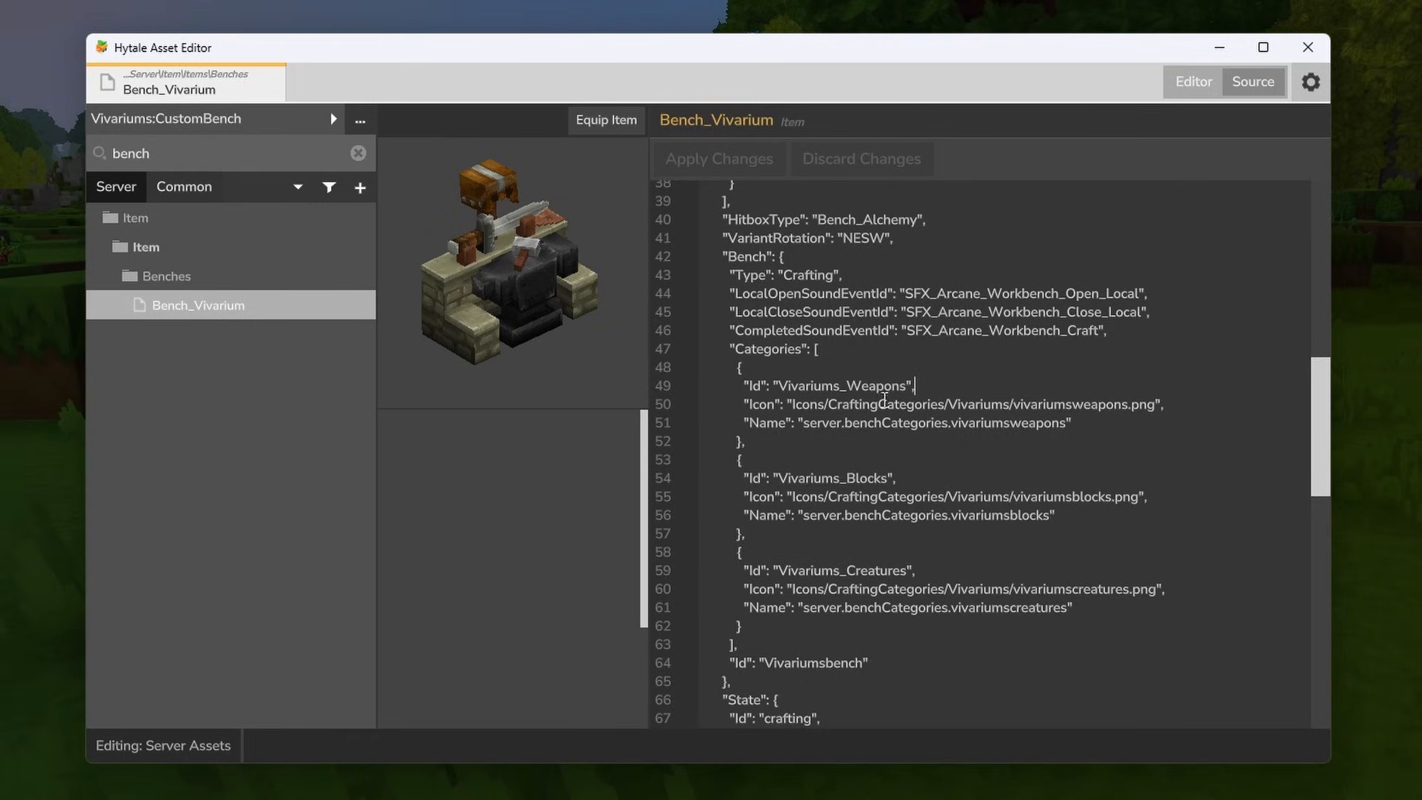
# - Switch to File Explorer and create a CraftingCategories folder in the CustomBenches mod's Common/Icons folder
pyautogui.hotkey('alt', 'Tab')
pyautogui.press('Tab')
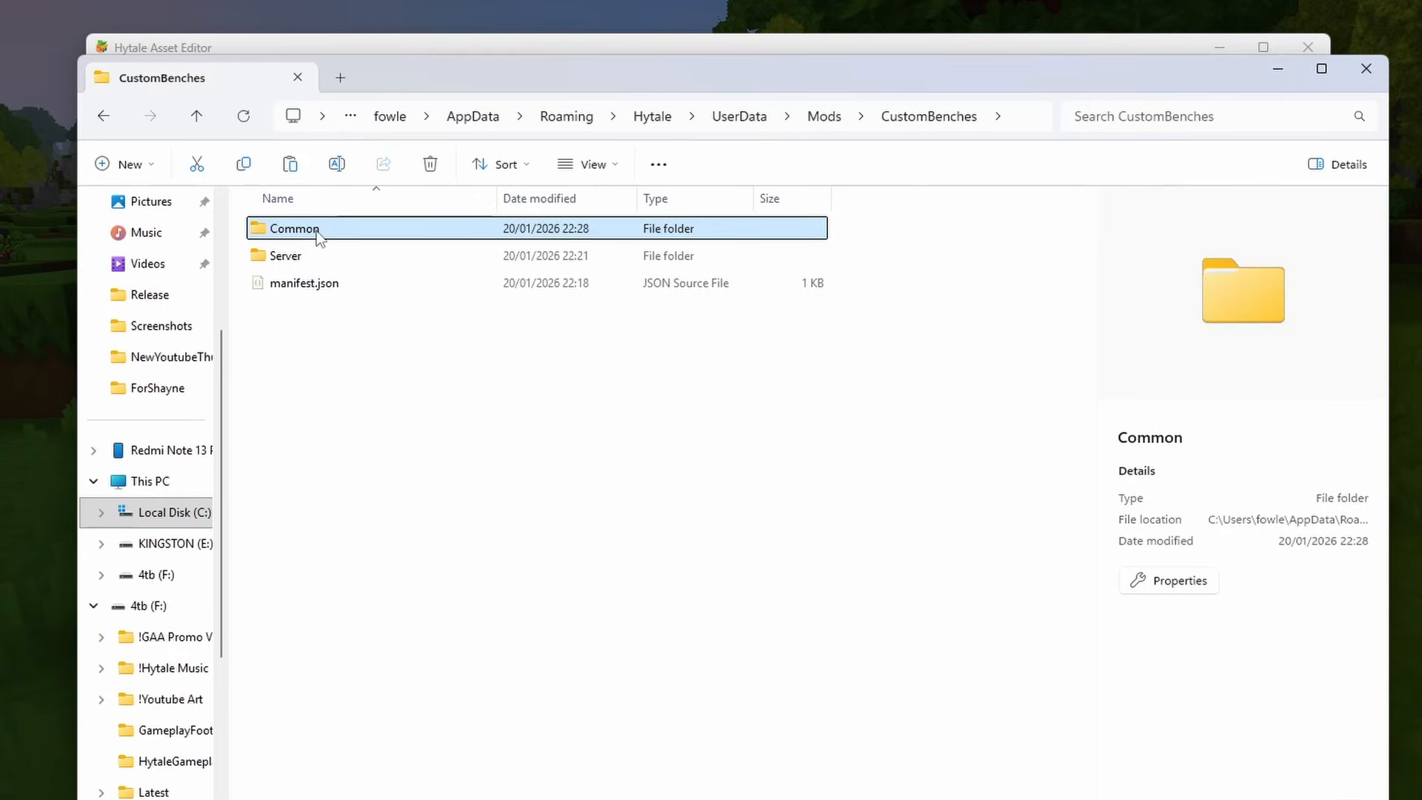
pyautogui.doubleClick(341, 229)
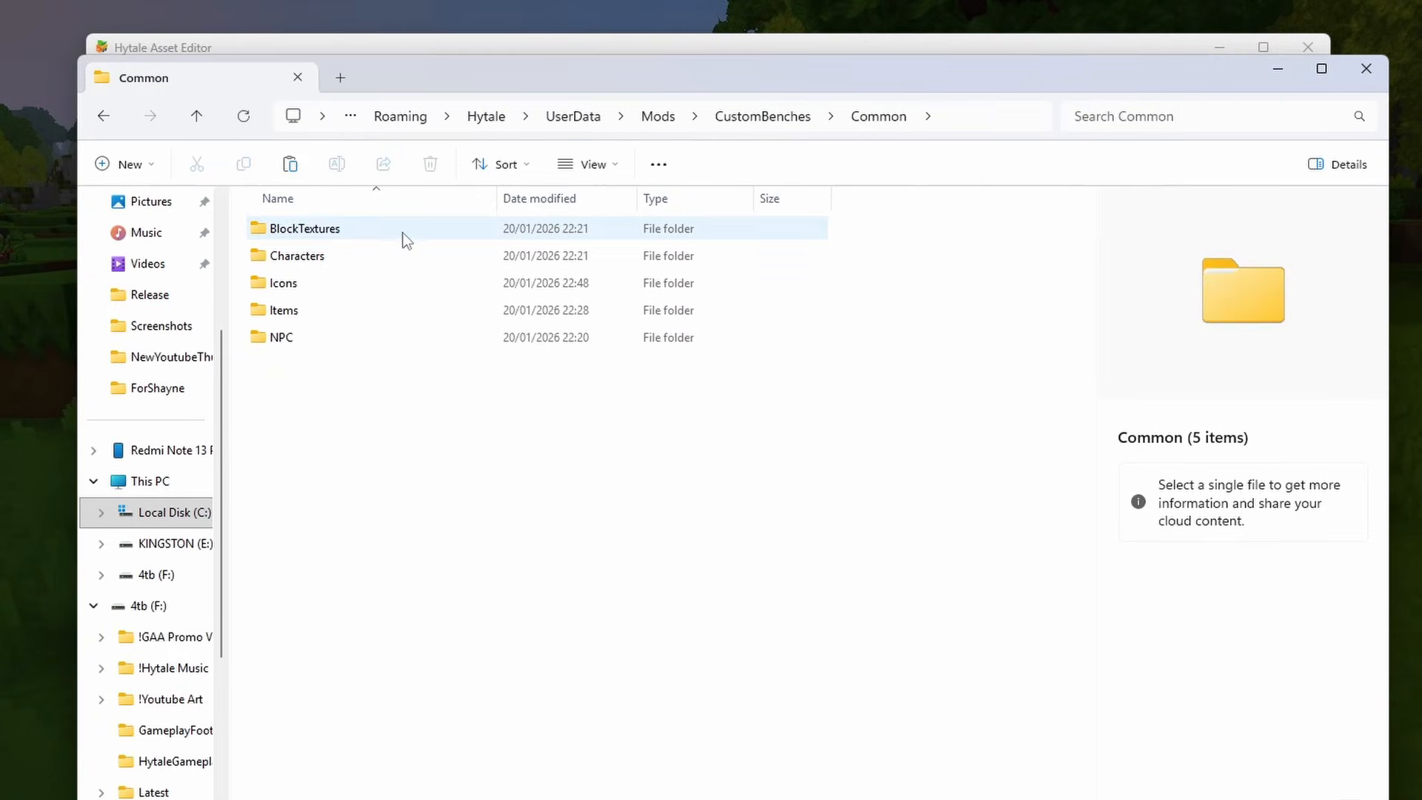
pyautogui.doubleClick(329, 282)
pyautogui.rightClick(296, 299)
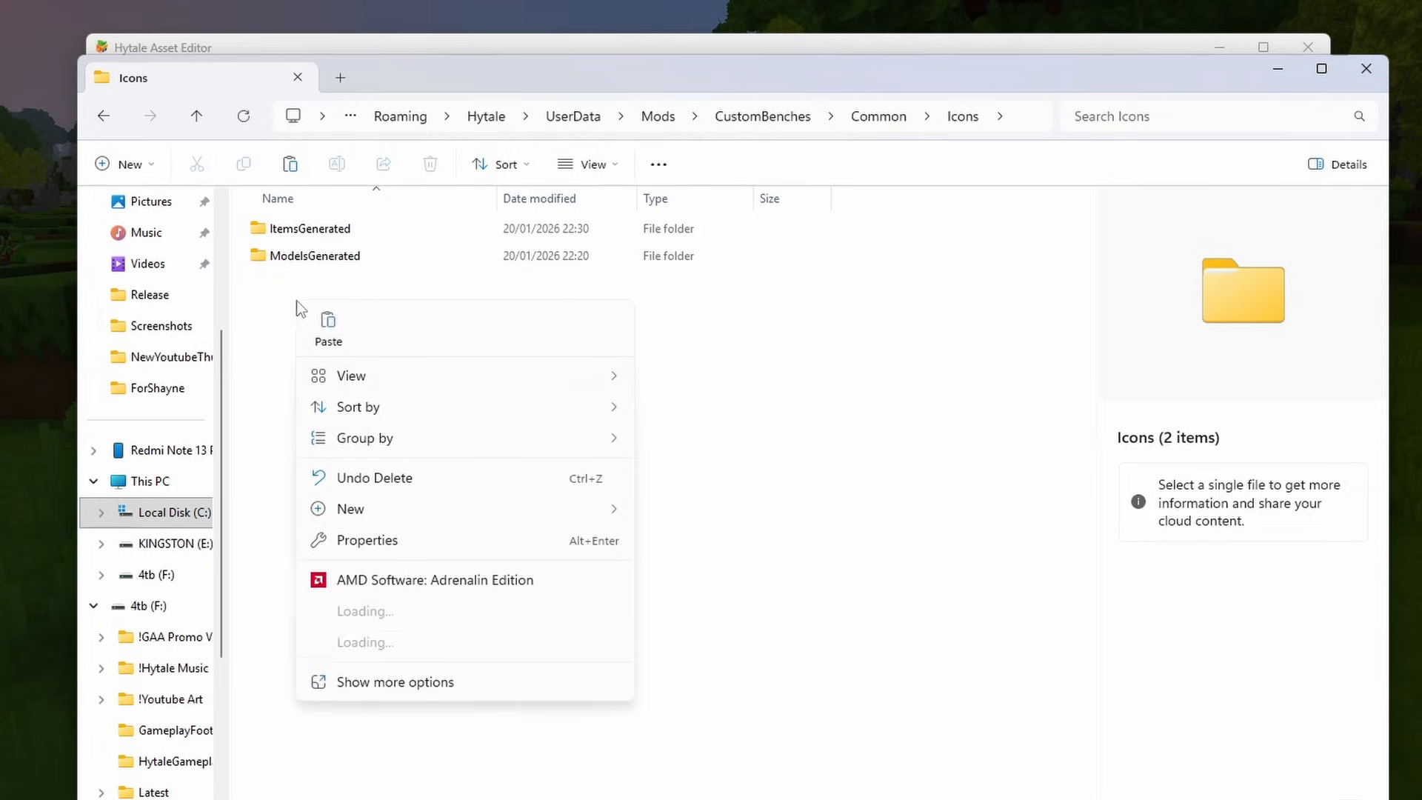
pyautogui.moveTo(413, 509)
pyautogui.click(688, 511)
pyautogui.write('CraftingCategories')
pyautogui.press('Return')
pyautogui.click(606, 342)
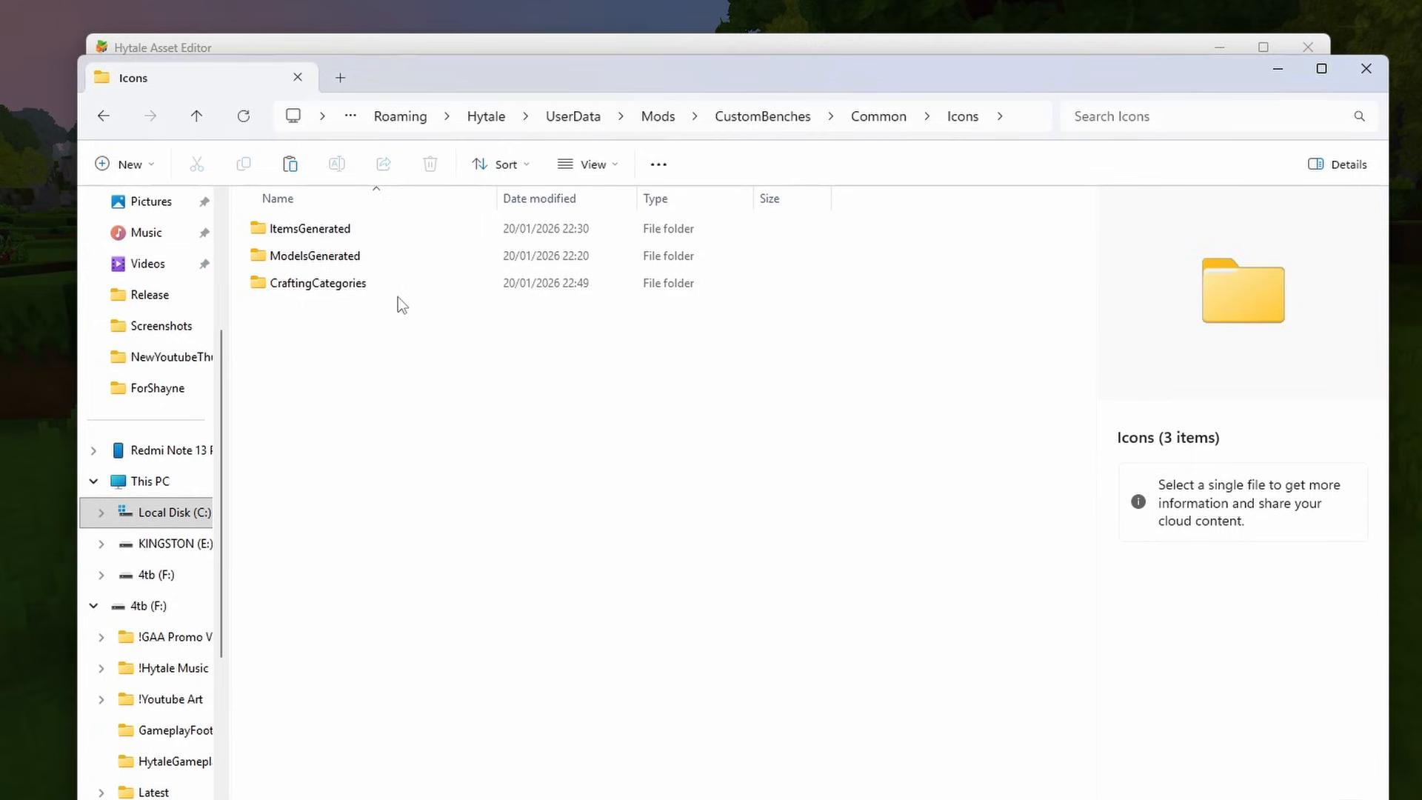
# - Create a Vivariums folder inside CraftingCategories and add vivariumsweapons.png, vivariumsblocks.png and vivariumscreatures.png to it
pyautogui.doubleClick(352, 288)
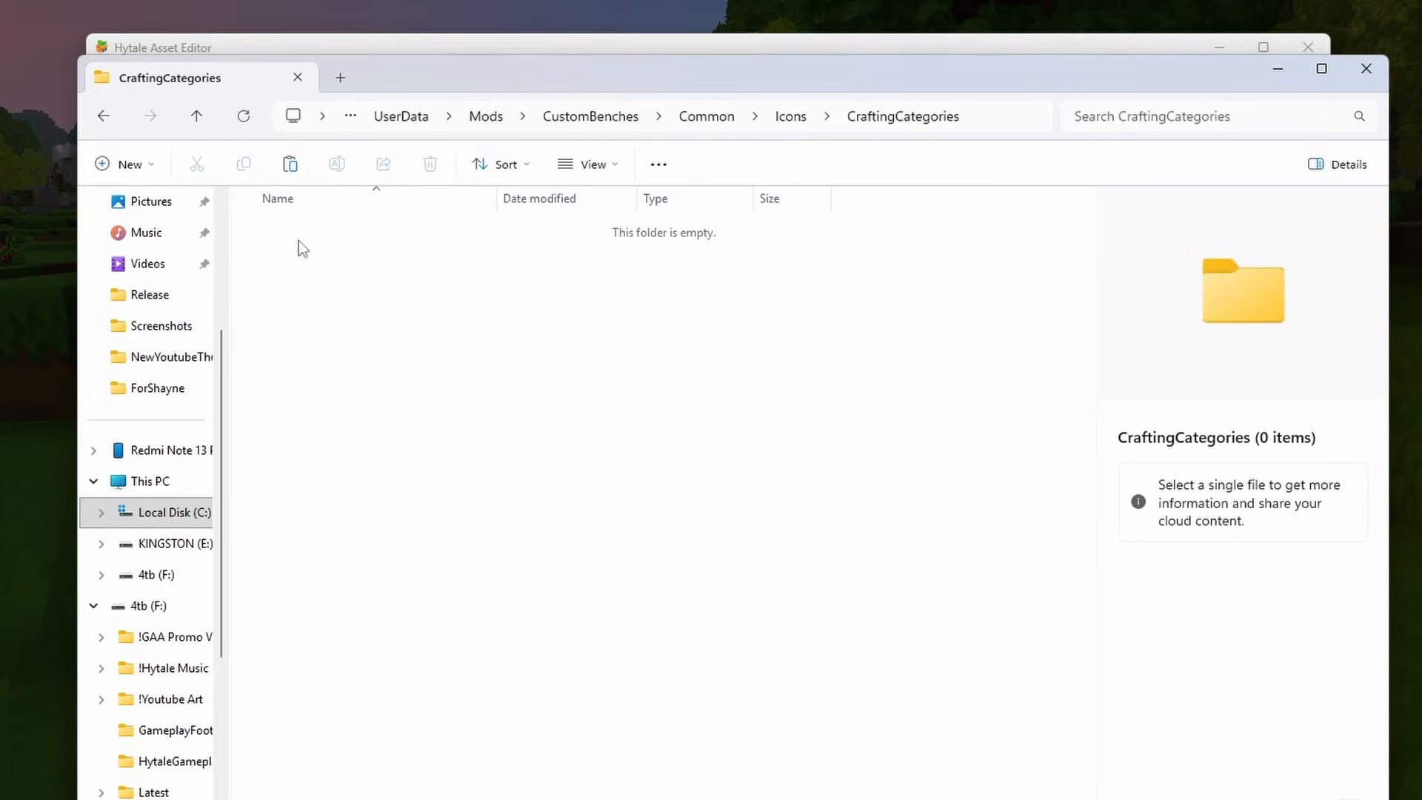
pyautogui.rightClick(296, 243)
pyautogui.moveTo(418, 449)
pyautogui.click(692, 454)
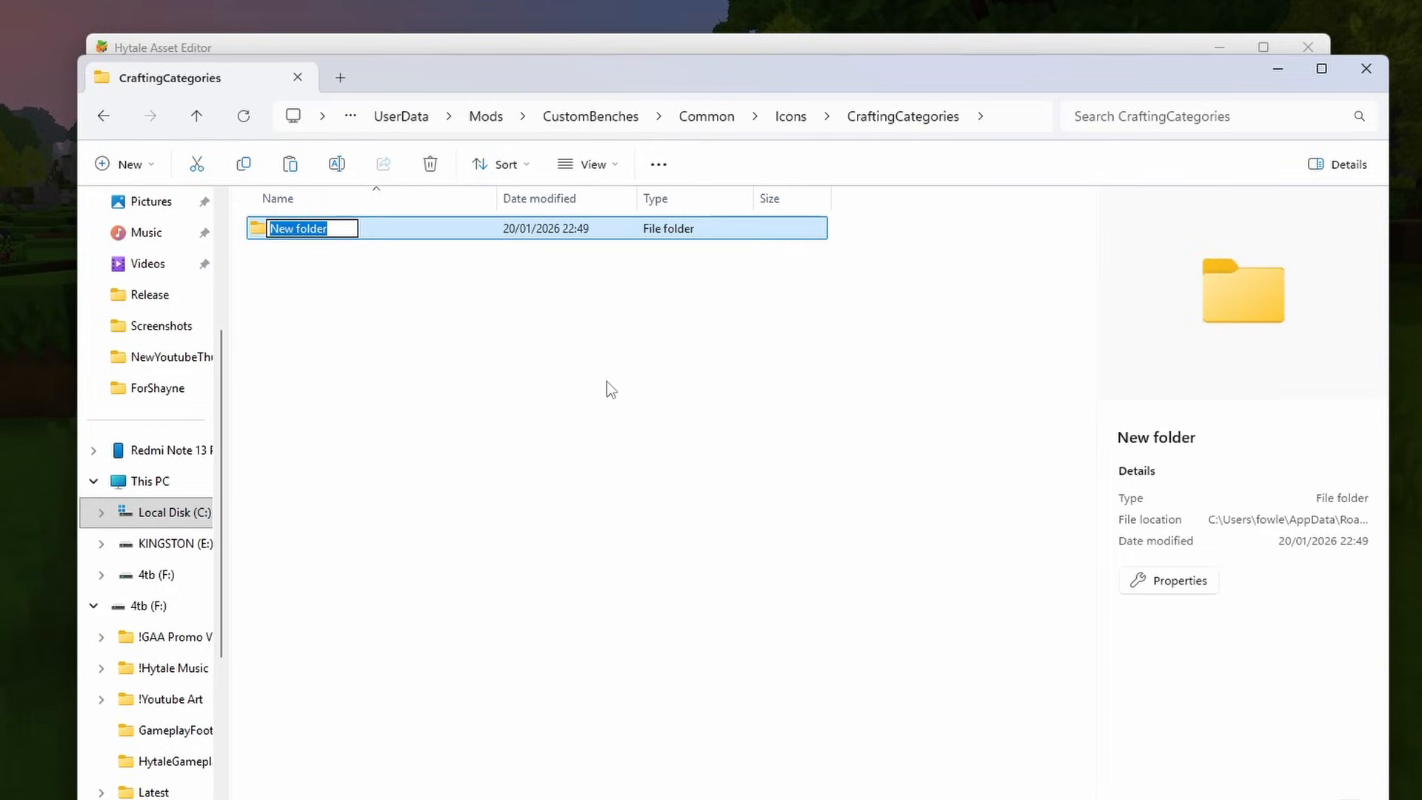
pyautogui.write('Vivariums')
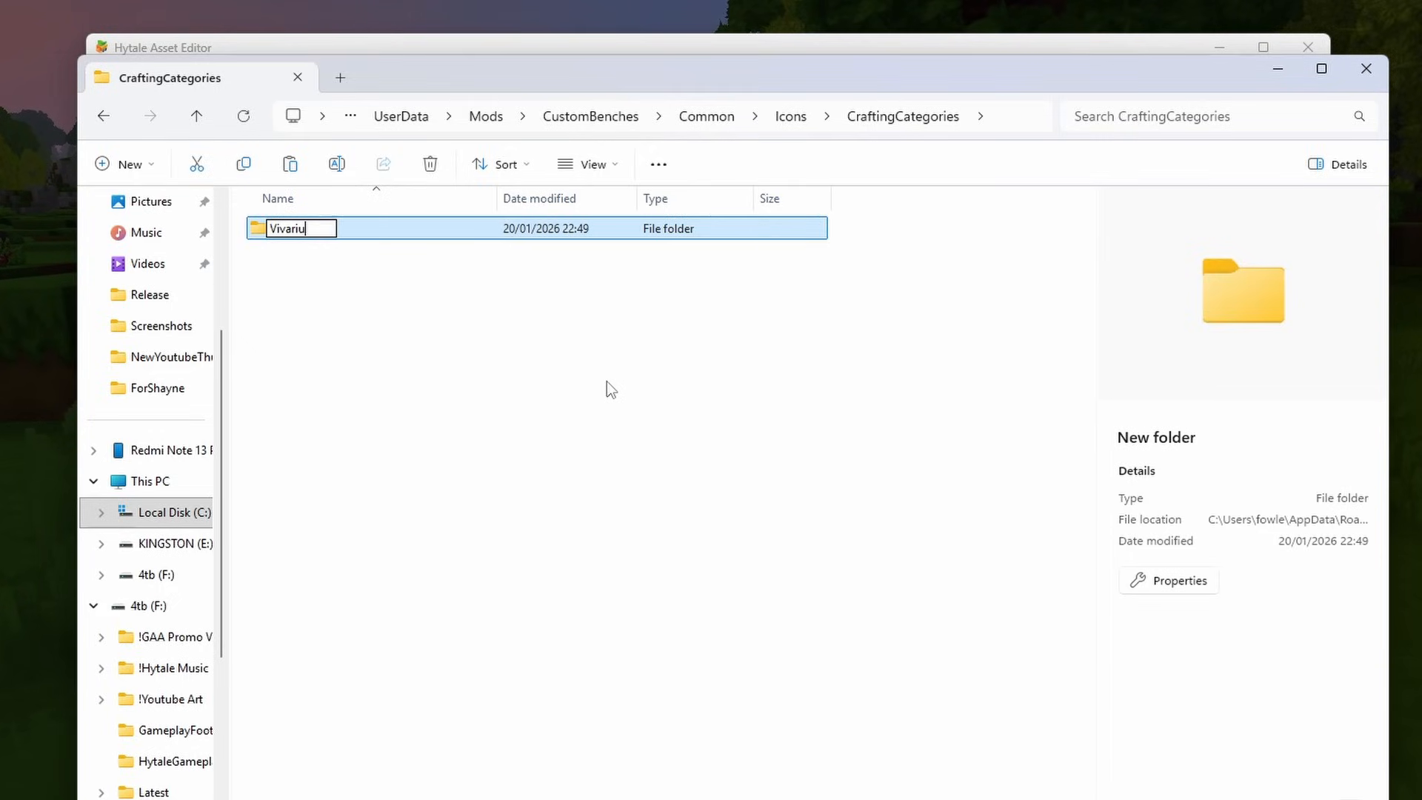
pyautogui.press('Return')
pyautogui.press('Return')
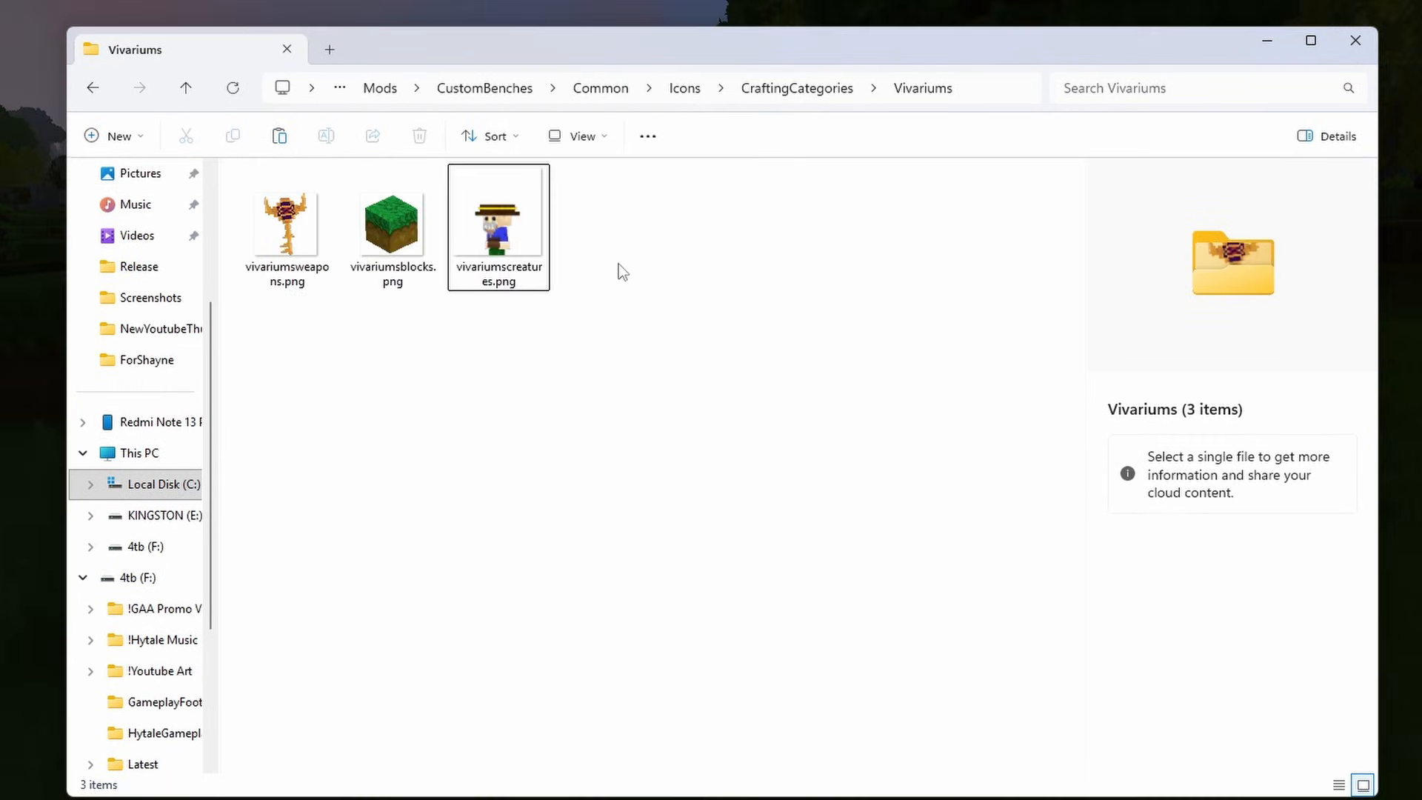
pyautogui.moveTo(707, 240); pyautogui.dragTo(237, 222)
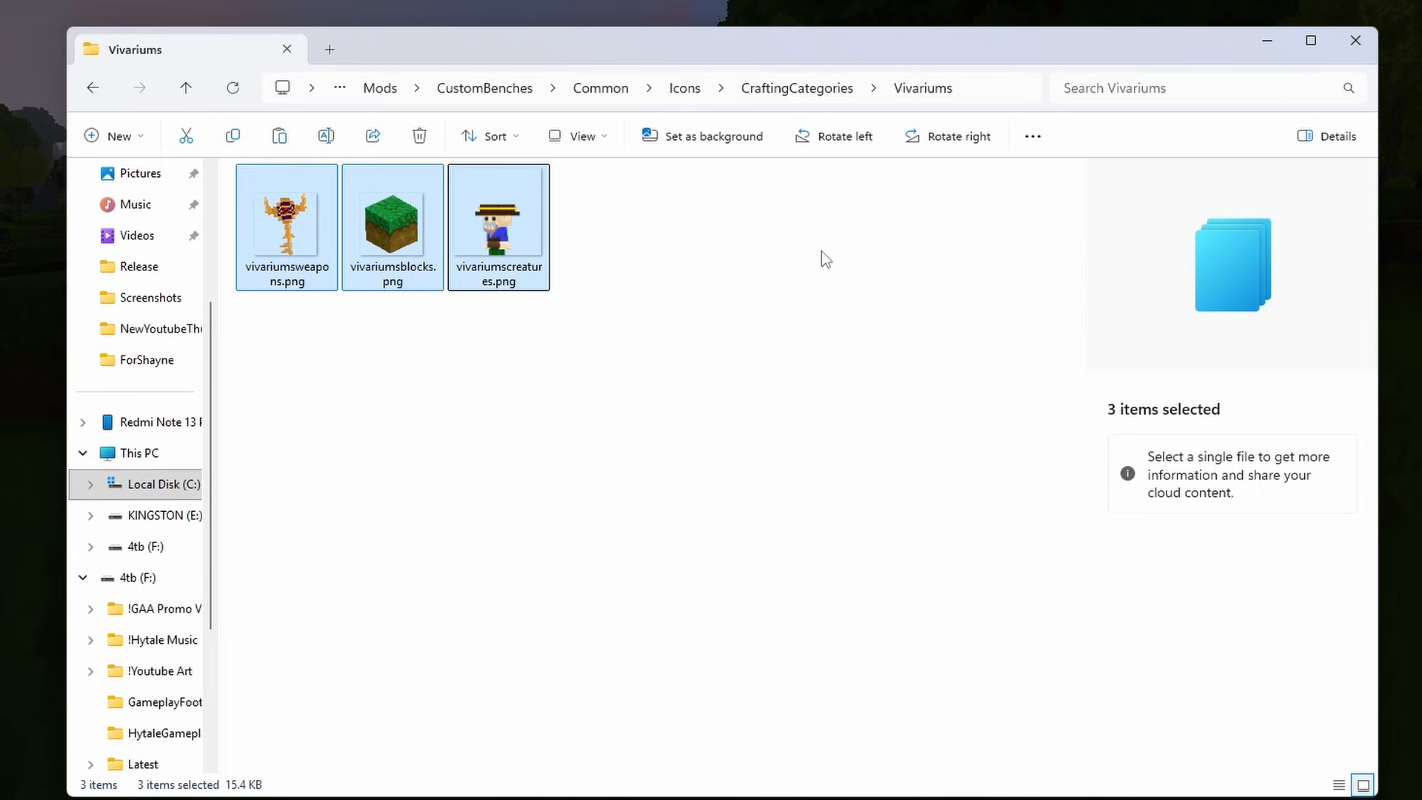
# - Switch back to the game, leave and rejoin the world, and open the bench to check its three category icons
pyautogui.hotkey('alt', 'Tab')
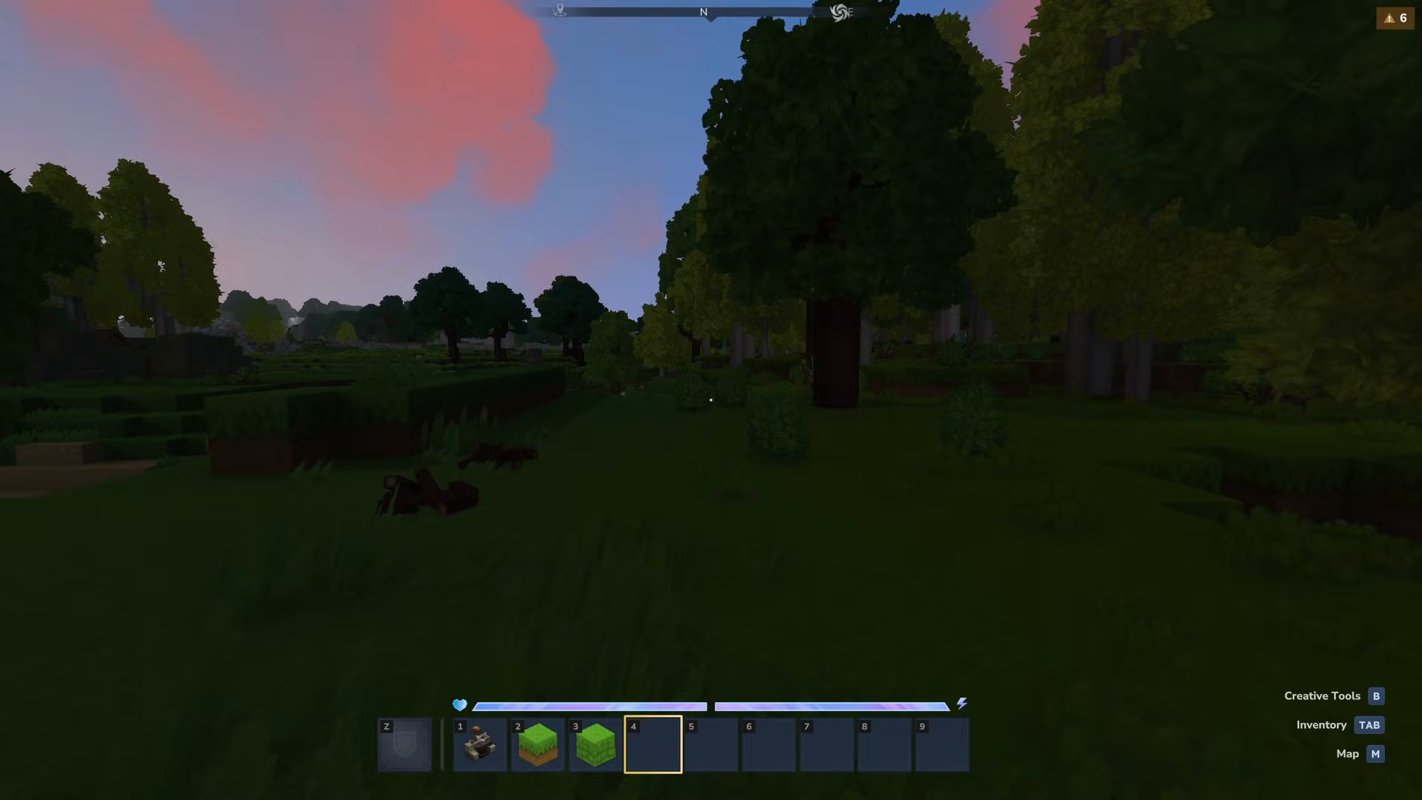
pyautogui.press('Escape')
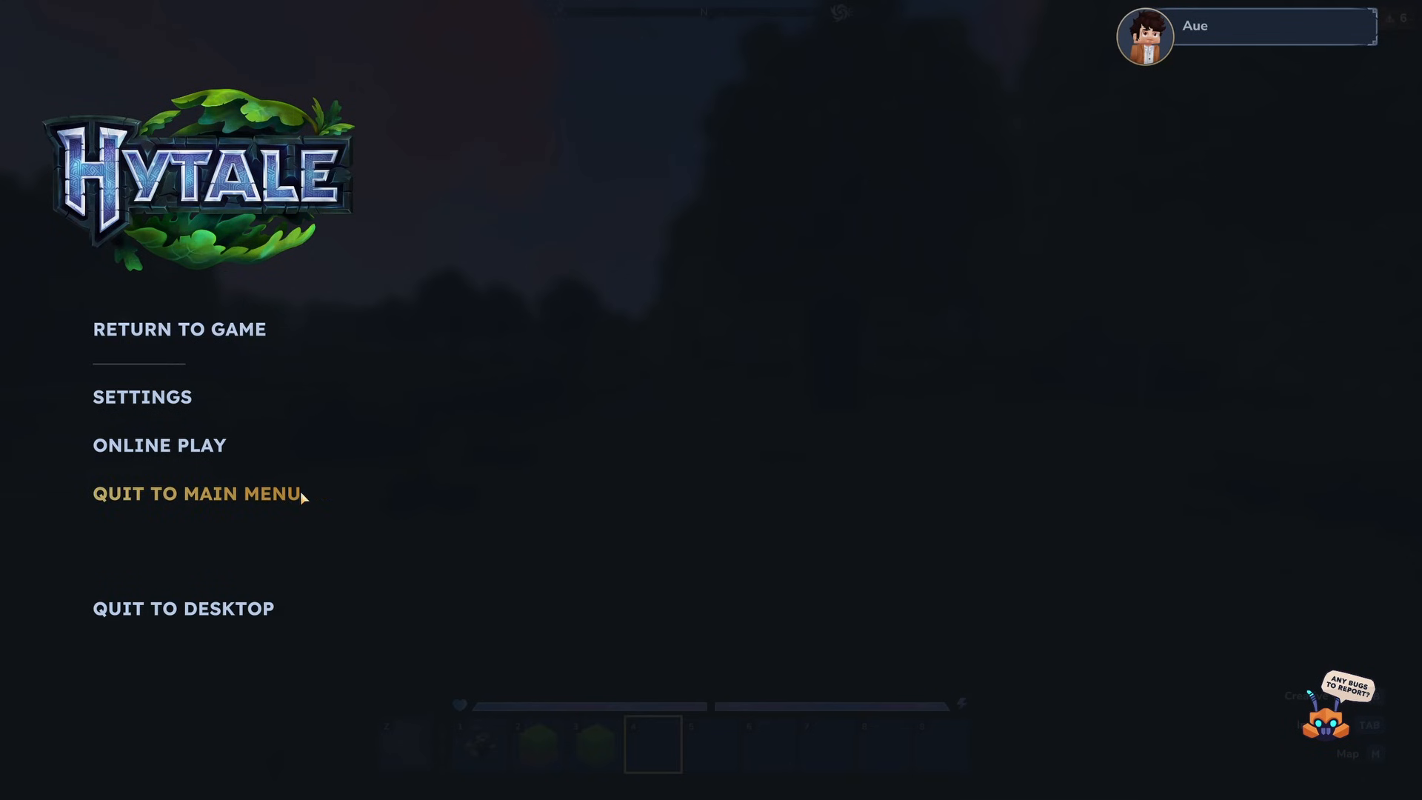
pyautogui.press('Escape')
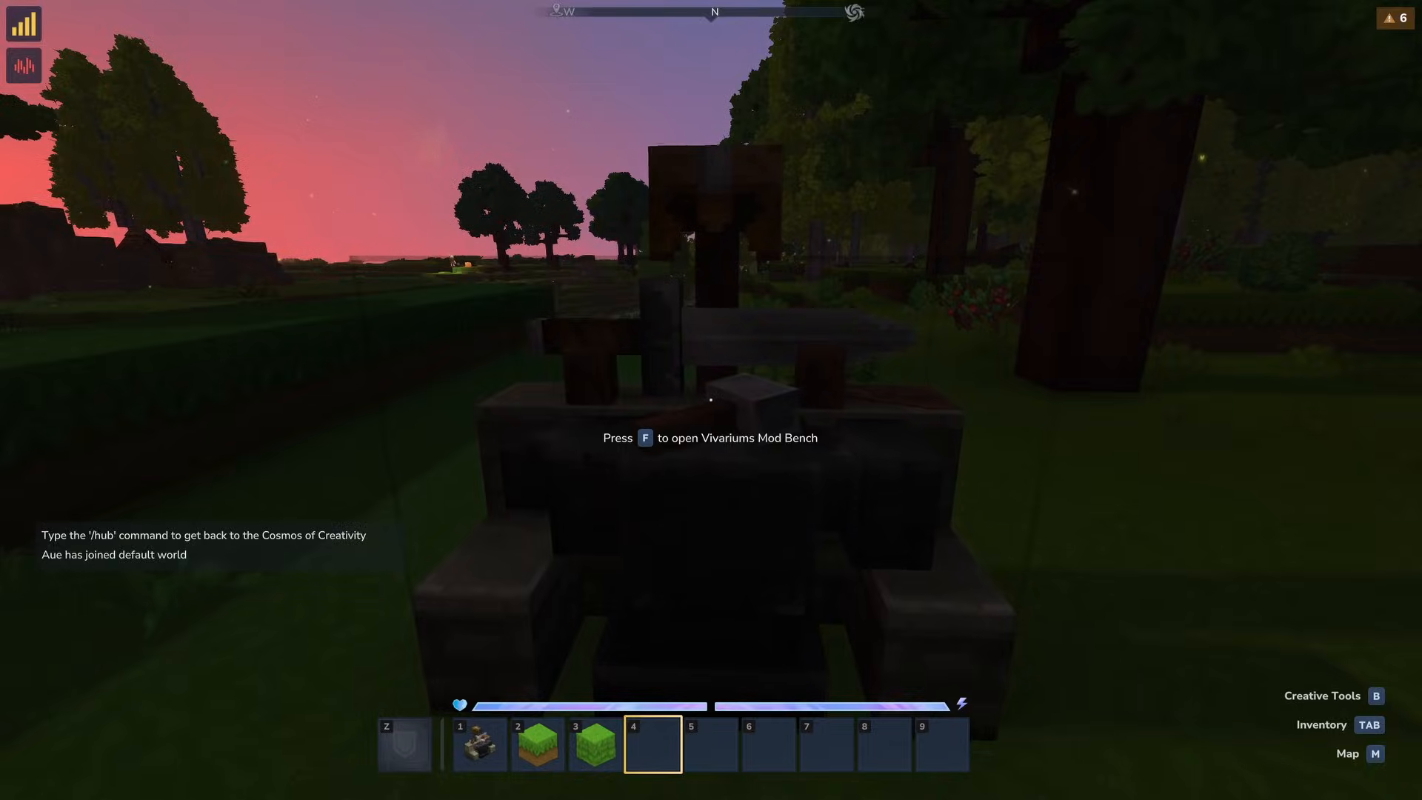
pyautogui.press('f')
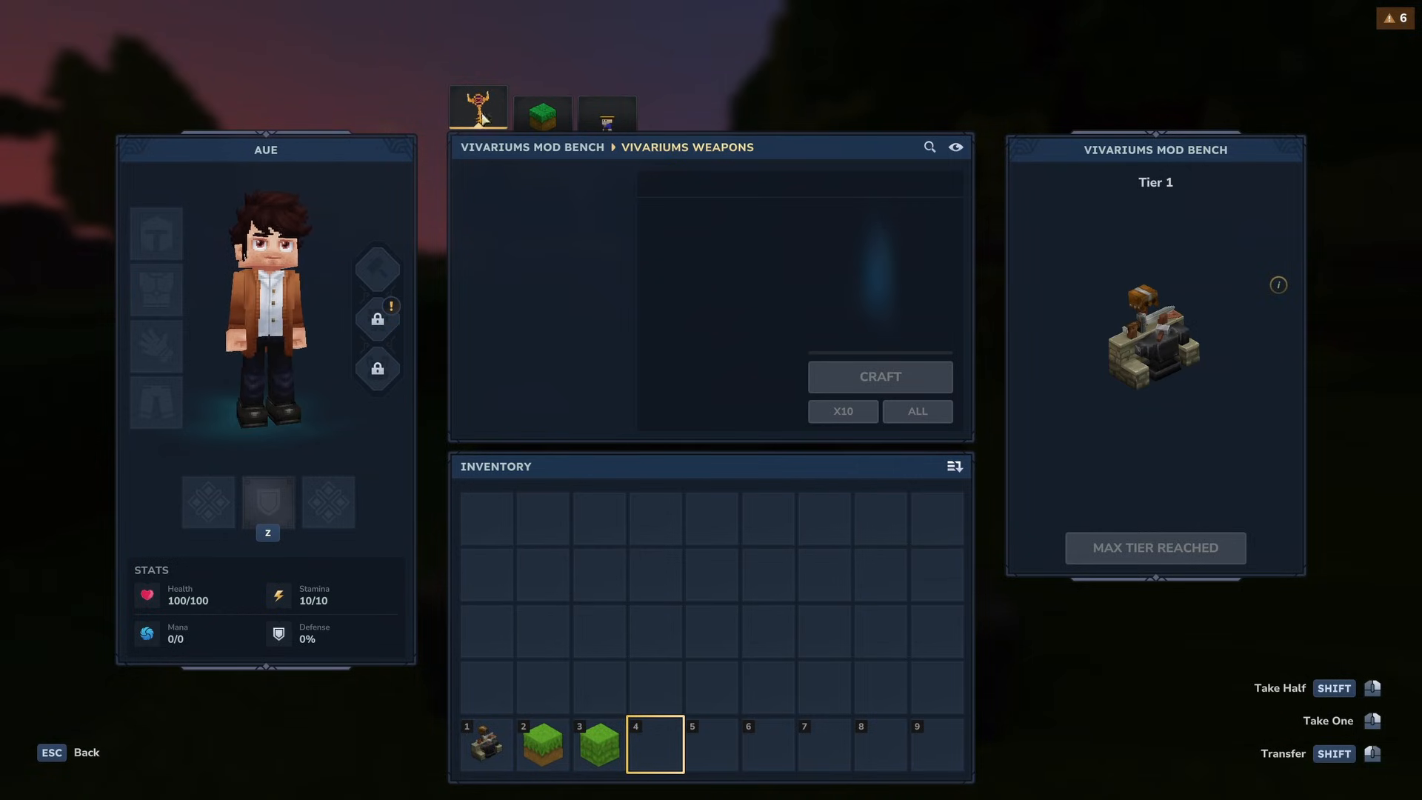
pyautogui.click(541, 111)
pyautogui.click(605, 119)
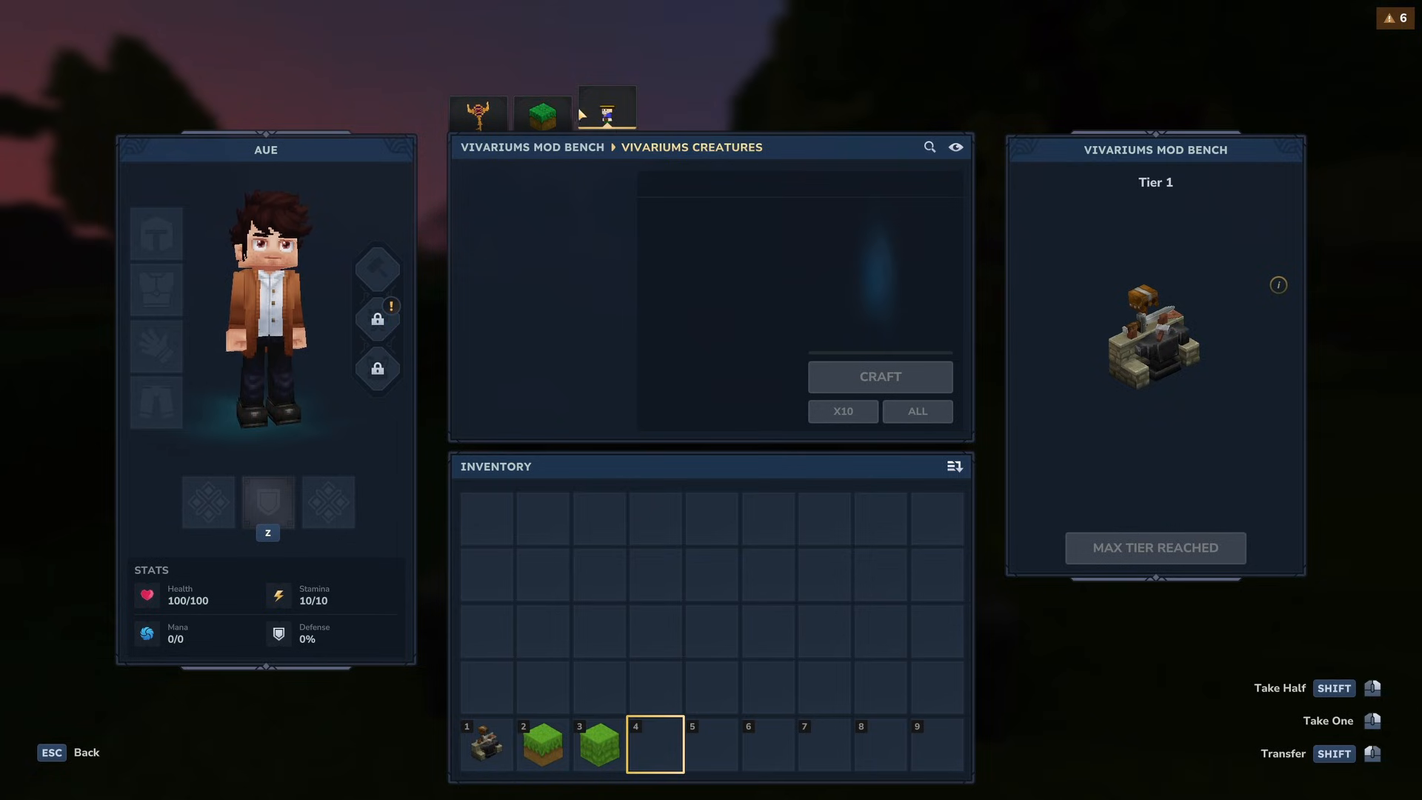
pyautogui.click(504, 120)
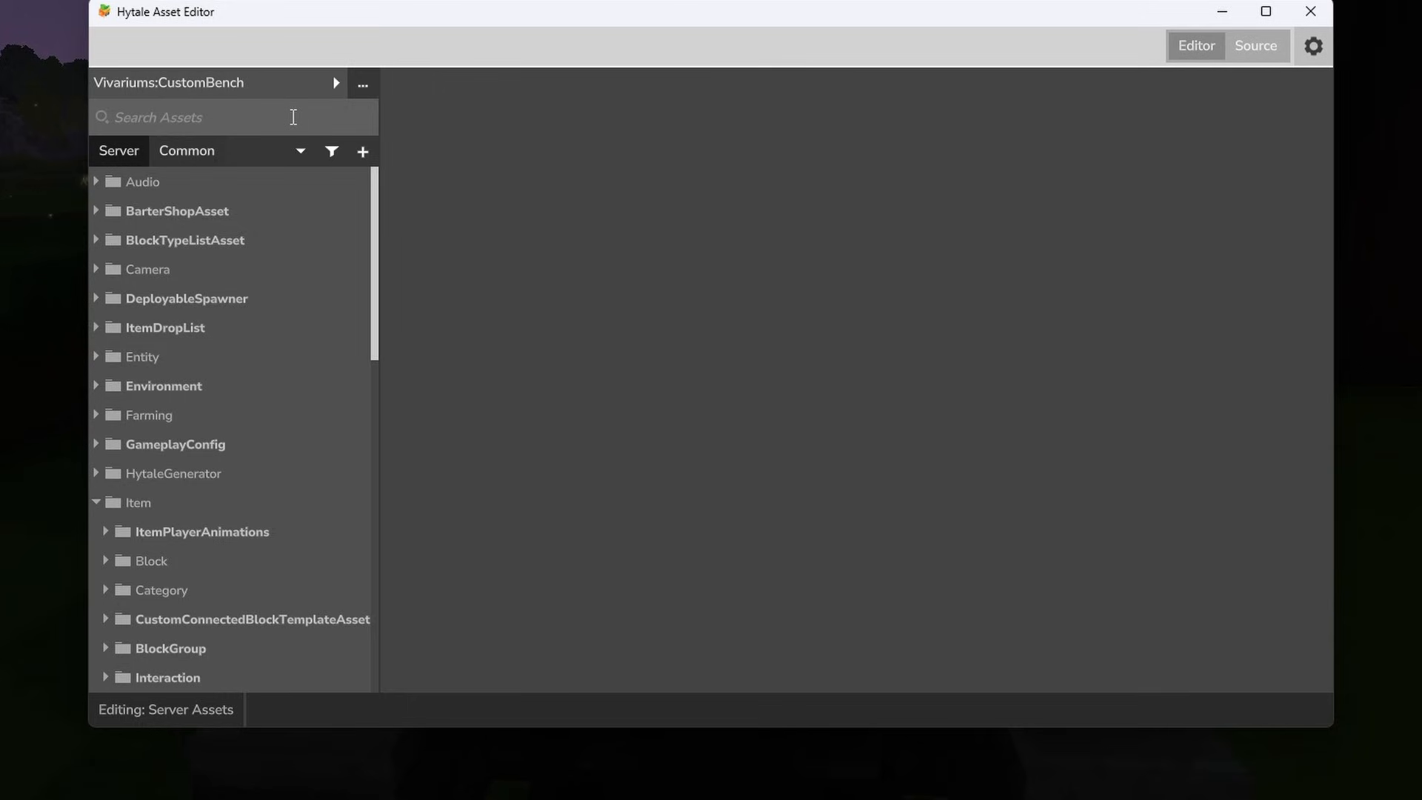
# - In the Asset Editor, open the Egg_Spawner_Dwarf item from the CustomBench mod's server item assets
pyautogui.scroll(-3, 219, 349)
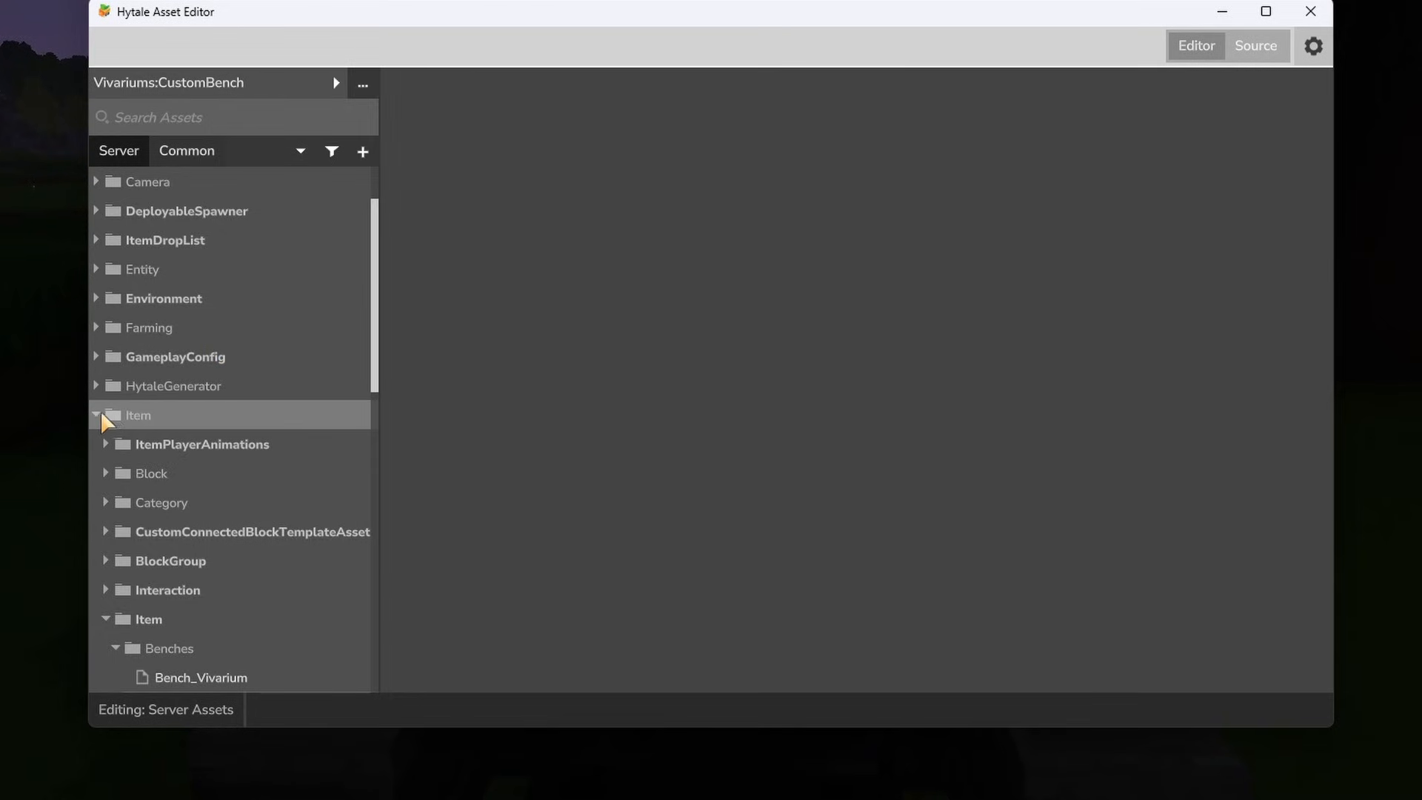
pyautogui.scroll(-7, 177, 422)
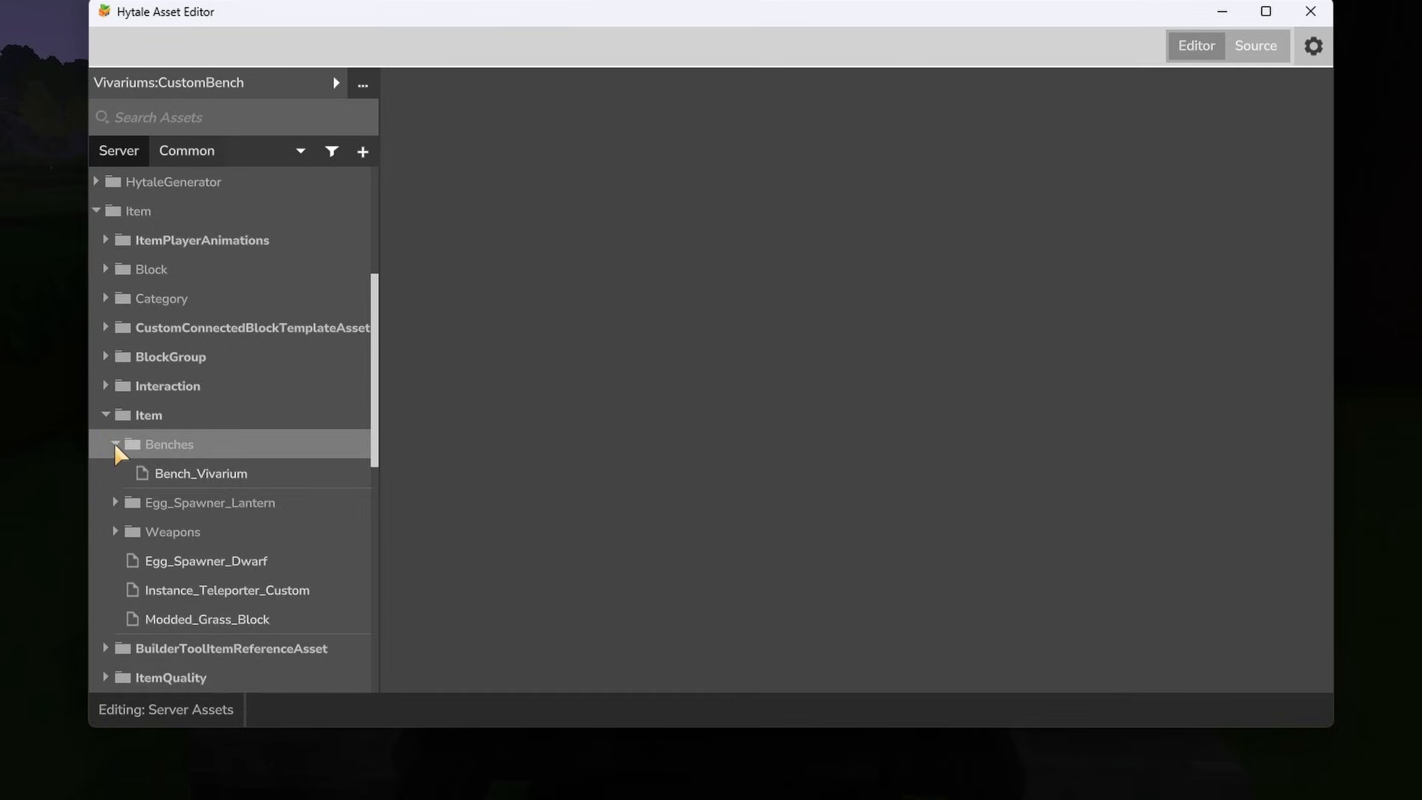
pyautogui.click(131, 448)
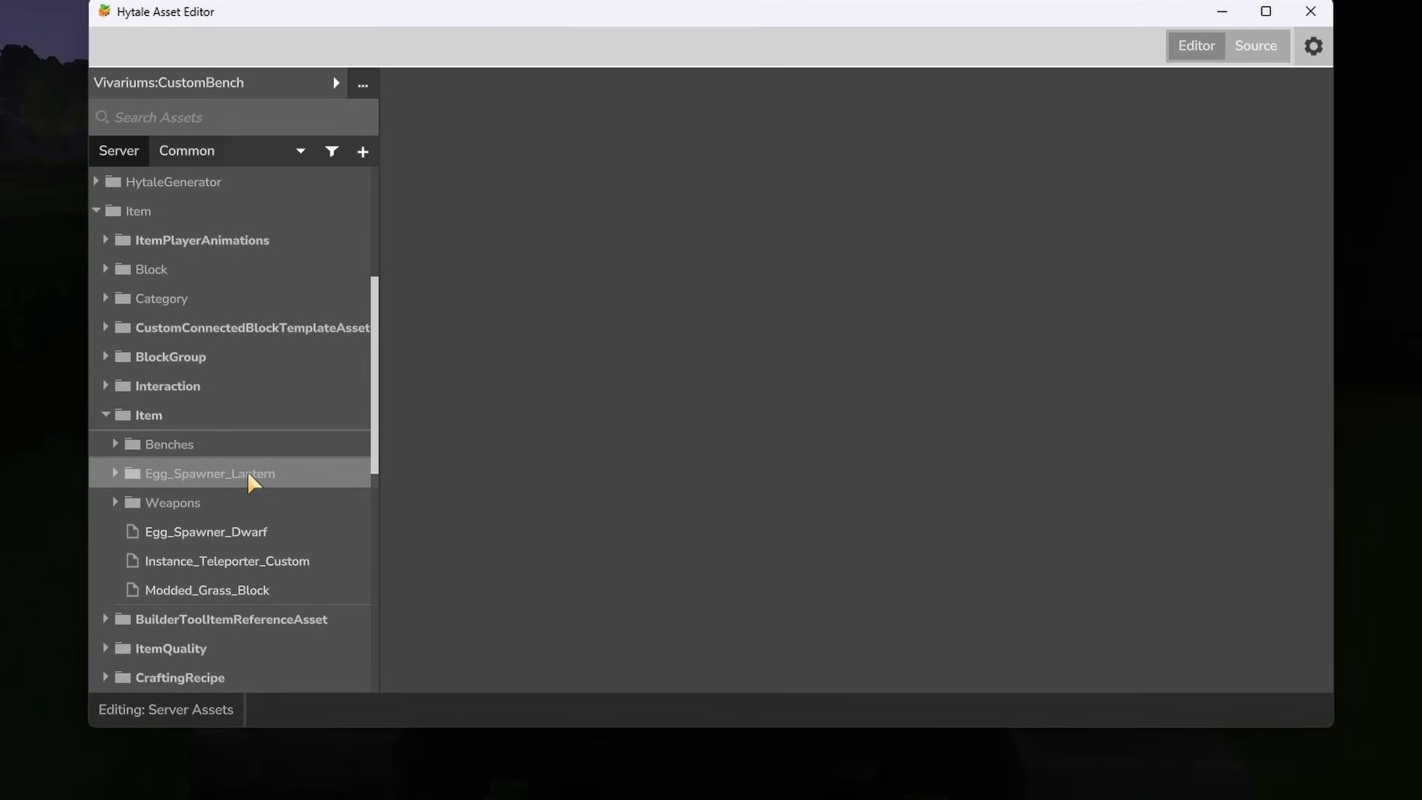
pyautogui.scroll(-1, 242, 457)
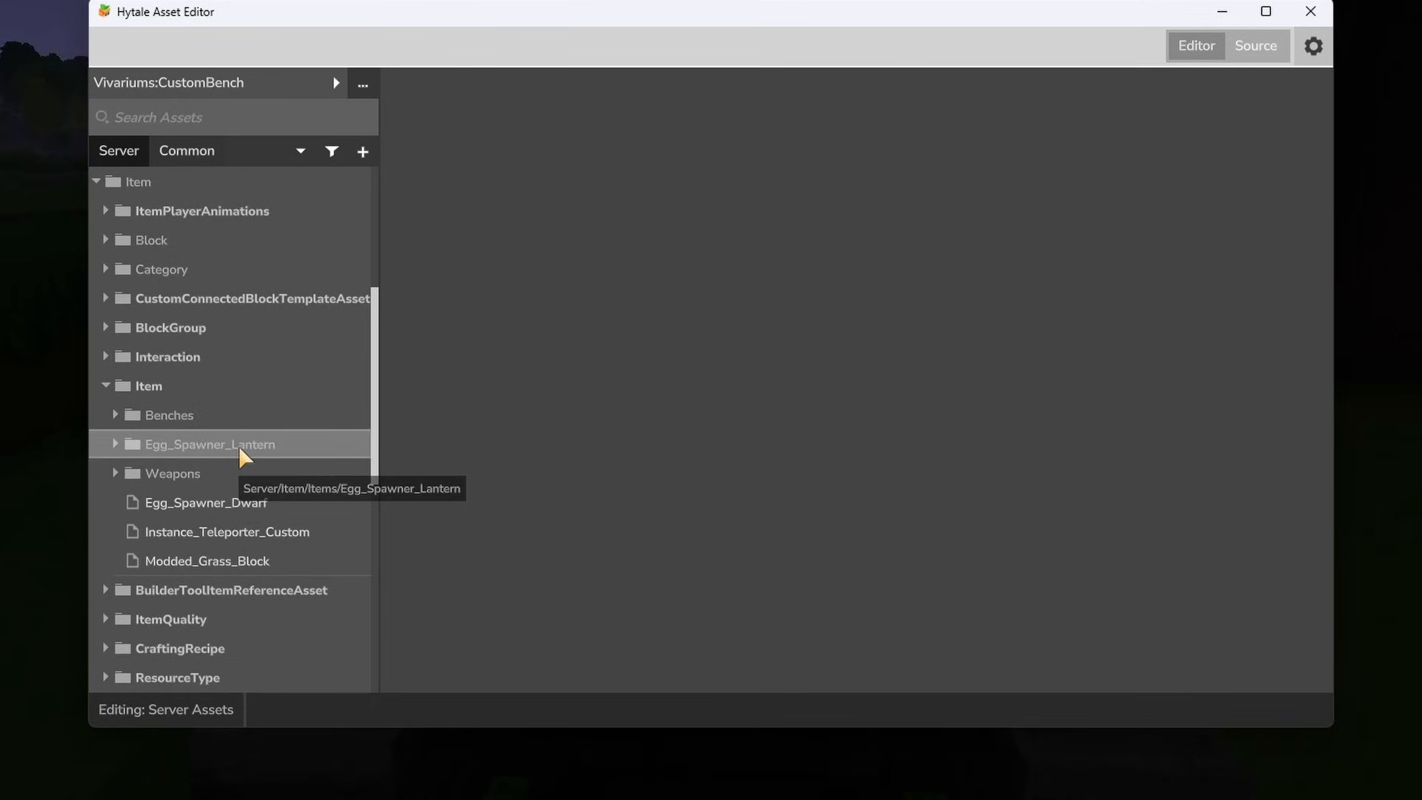
pyautogui.click(216, 505)
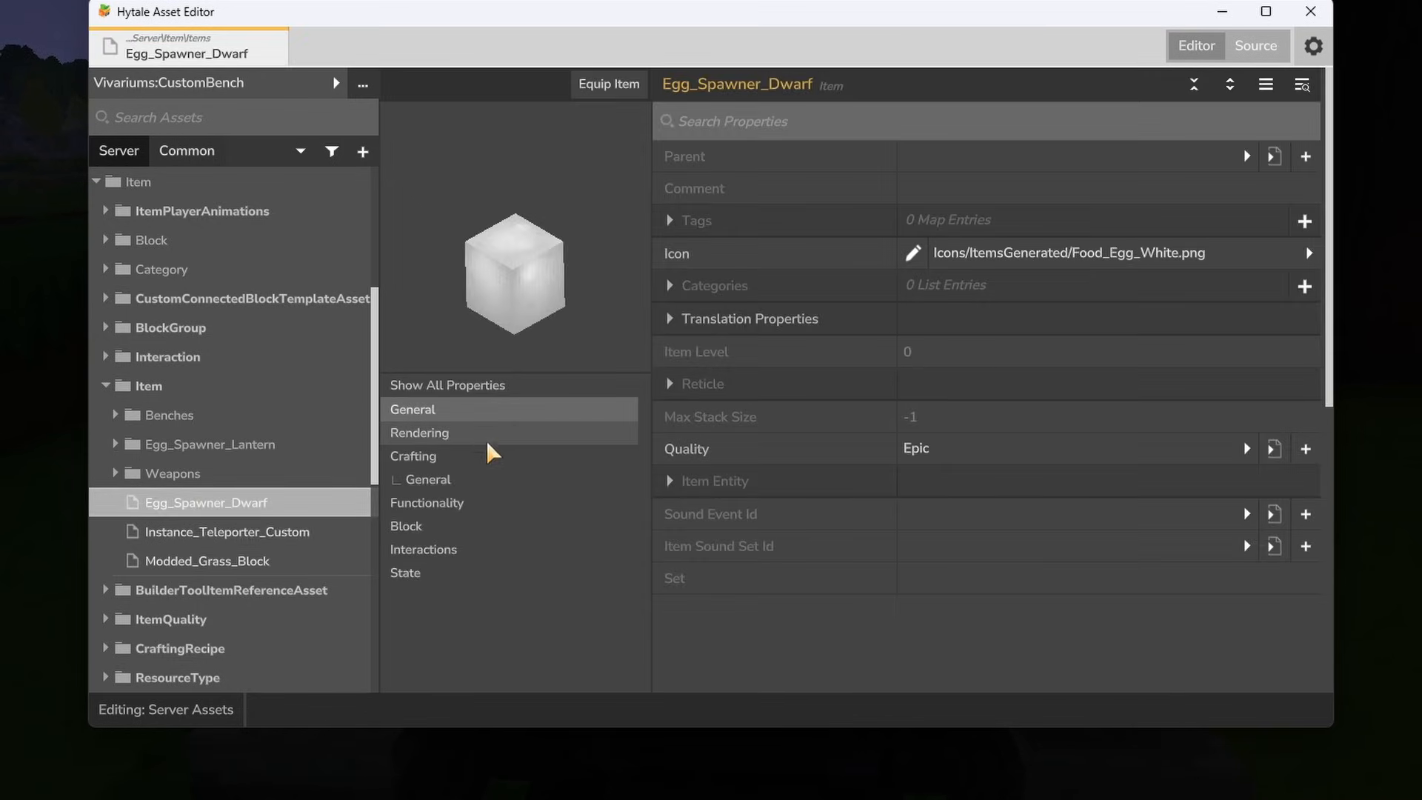
# - Set the bench requirement Id in Egg_Spawner_Dwarf's crafting recipe to Vivariumsbench
pyautogui.click(471, 459)
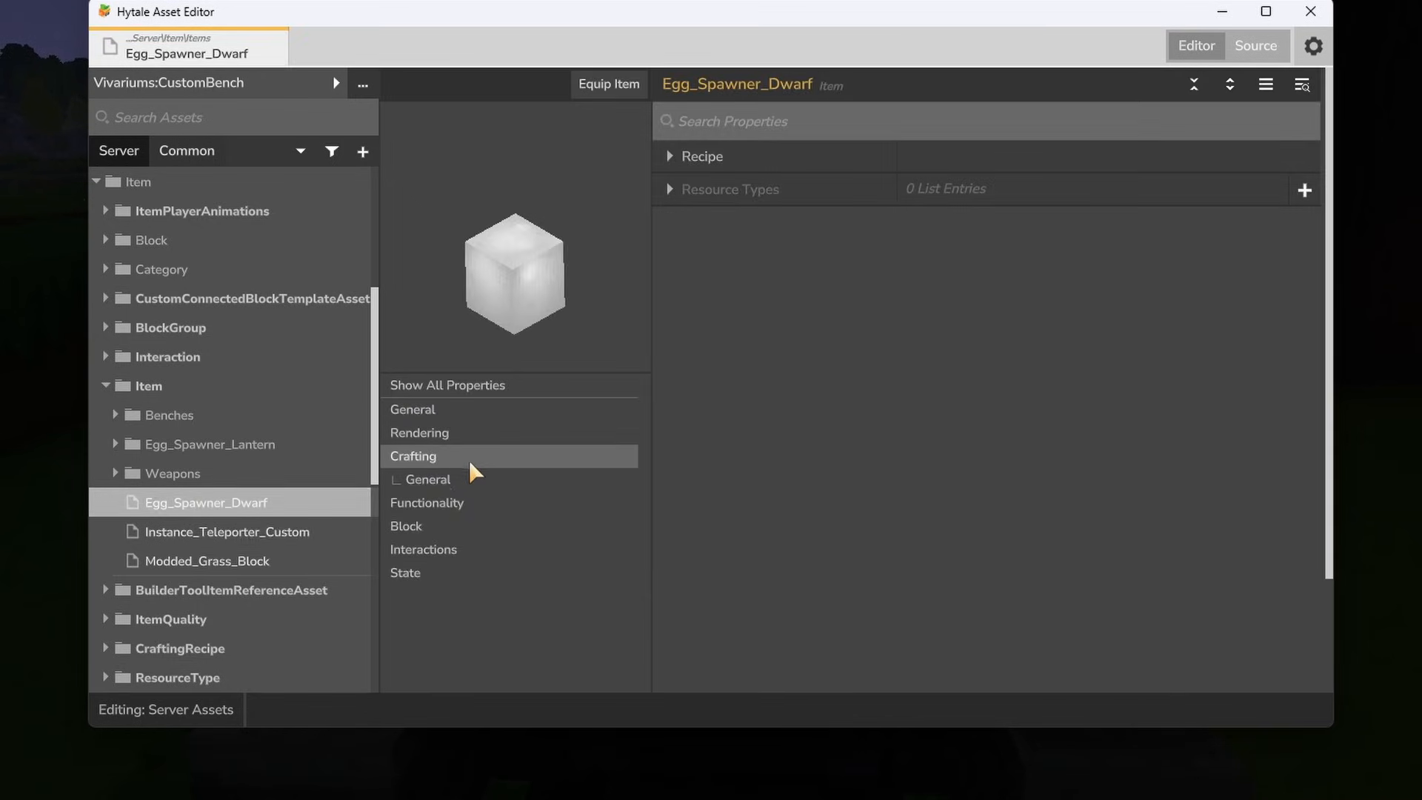
pyautogui.click(672, 156)
pyautogui.click(687, 417)
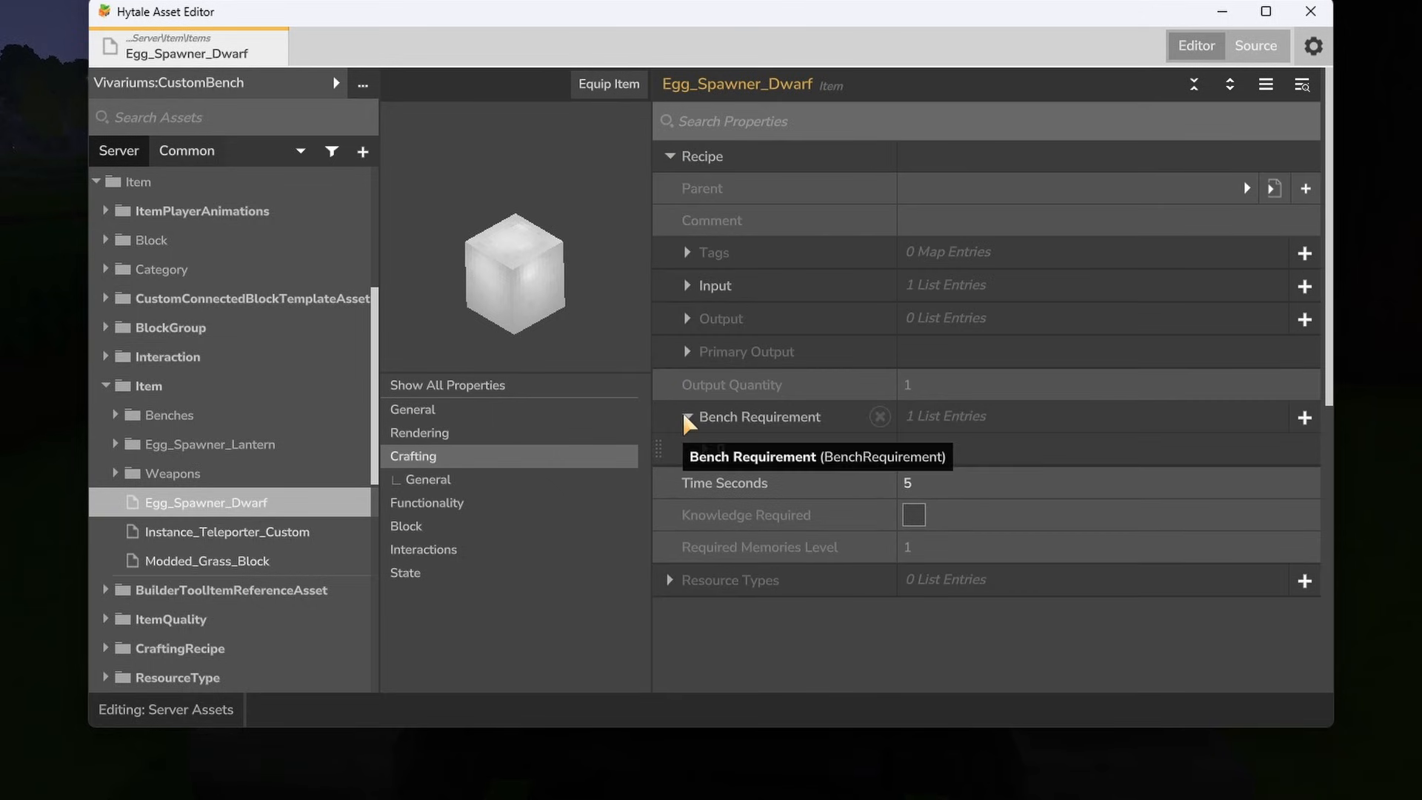
pyautogui.click(705, 448)
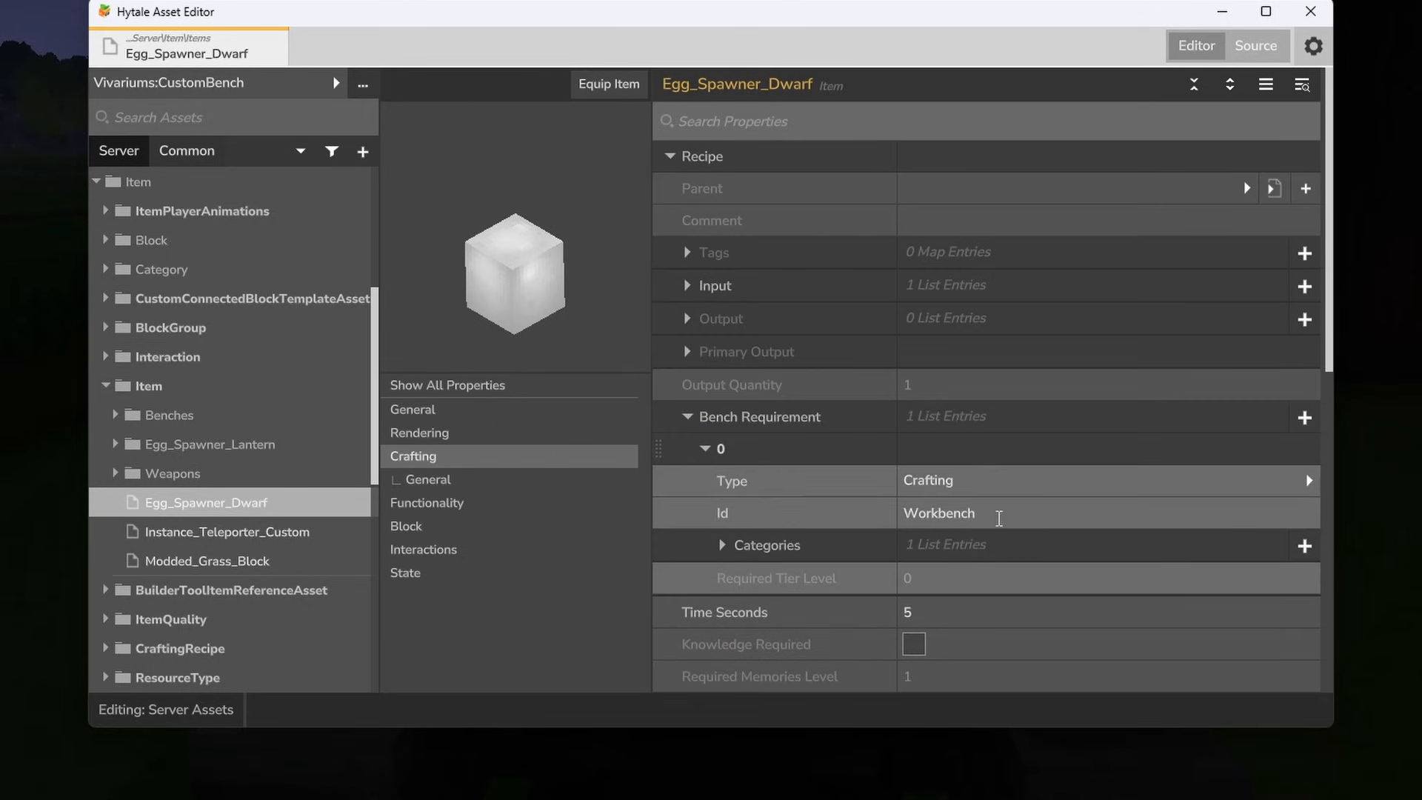
pyautogui.click(1004, 513)
pyautogui.write('Viv')
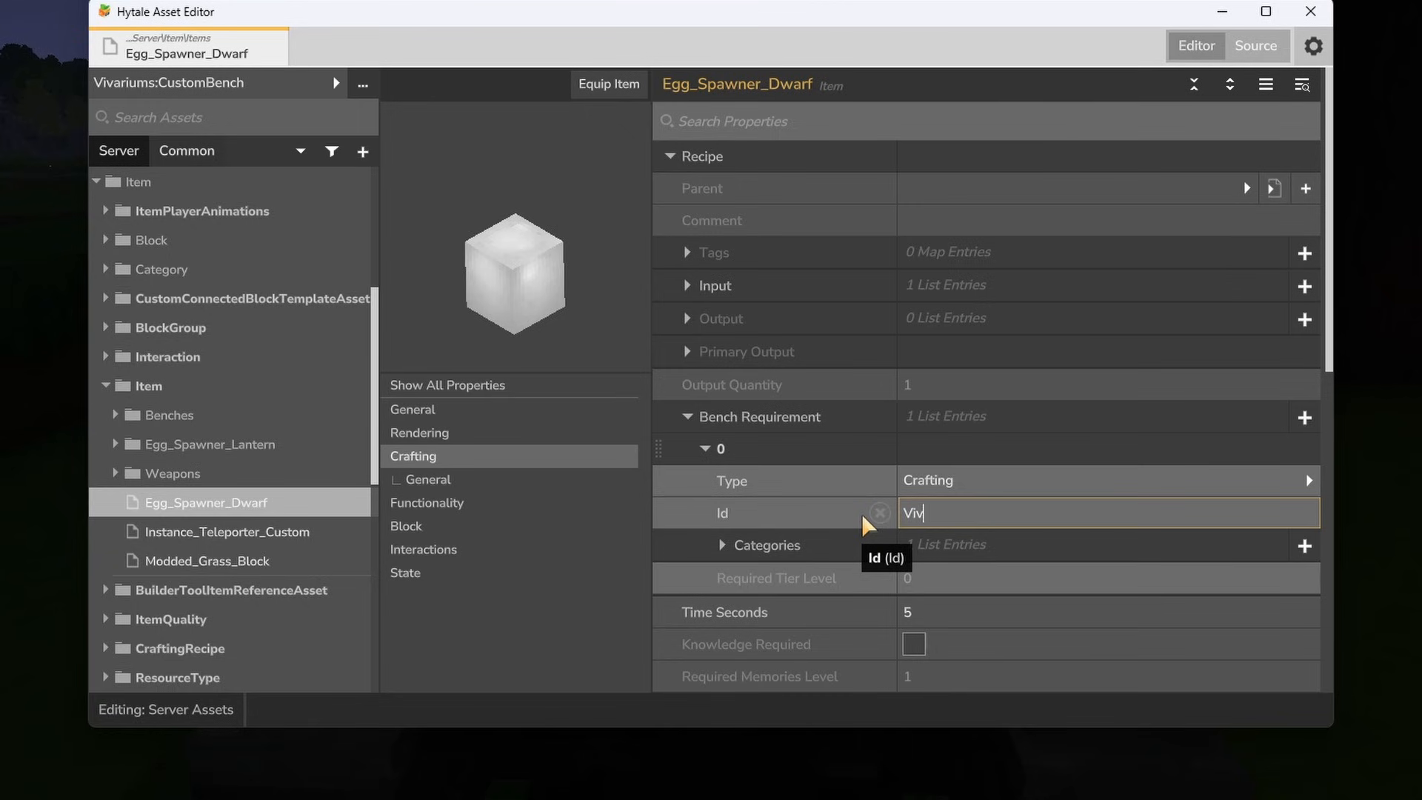
pyautogui.write('ariumsbench')
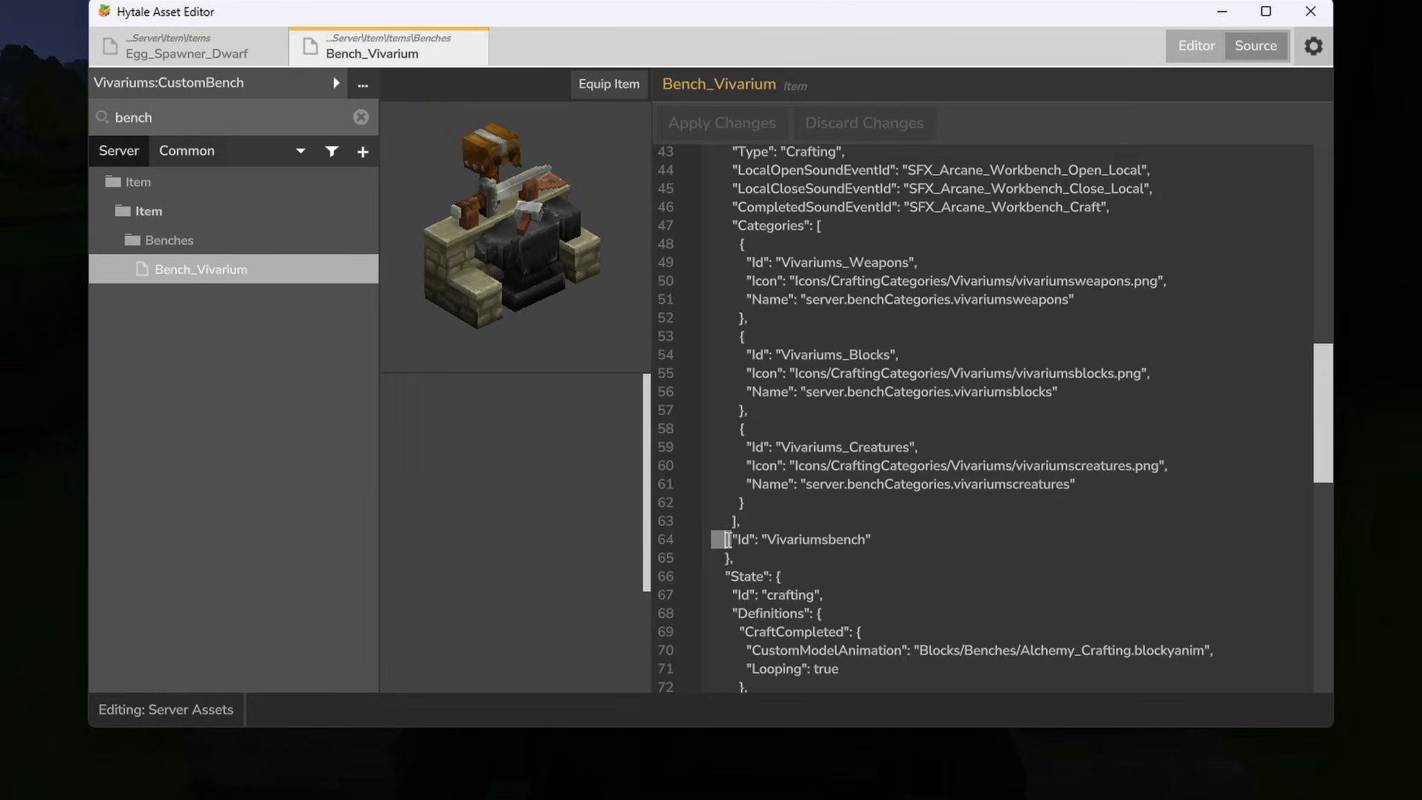
pyautogui.moveTo(874, 540); pyautogui.dragTo(724, 535)
pyautogui.moveTo(724, 224); pyautogui.dragTo(1055, 536)
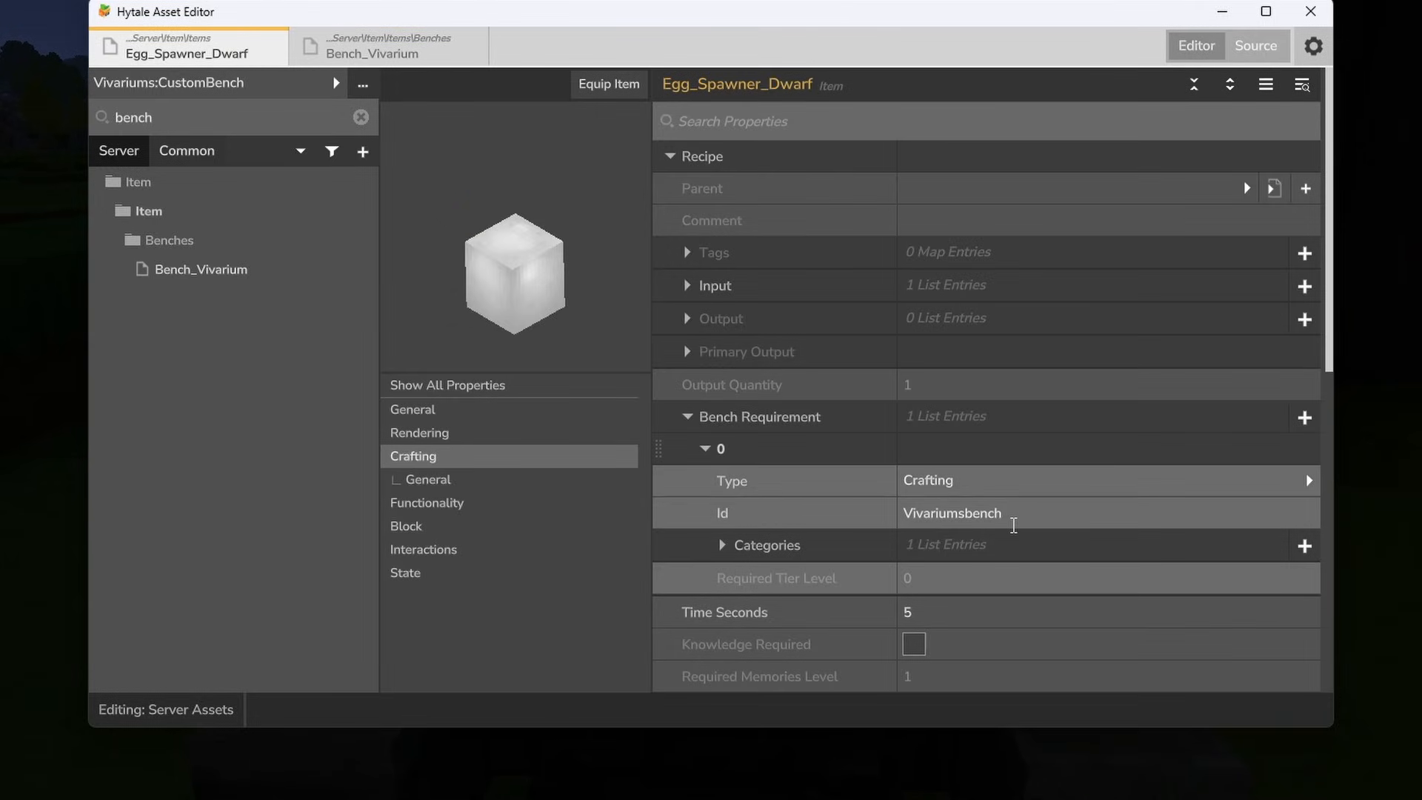
# - Set the bench requirement category of Egg_Spawner_Dwarf's recipe to Vivariums_Creatures
pyautogui.scroll(-1, 993, 512)
pyautogui.click(723, 516)
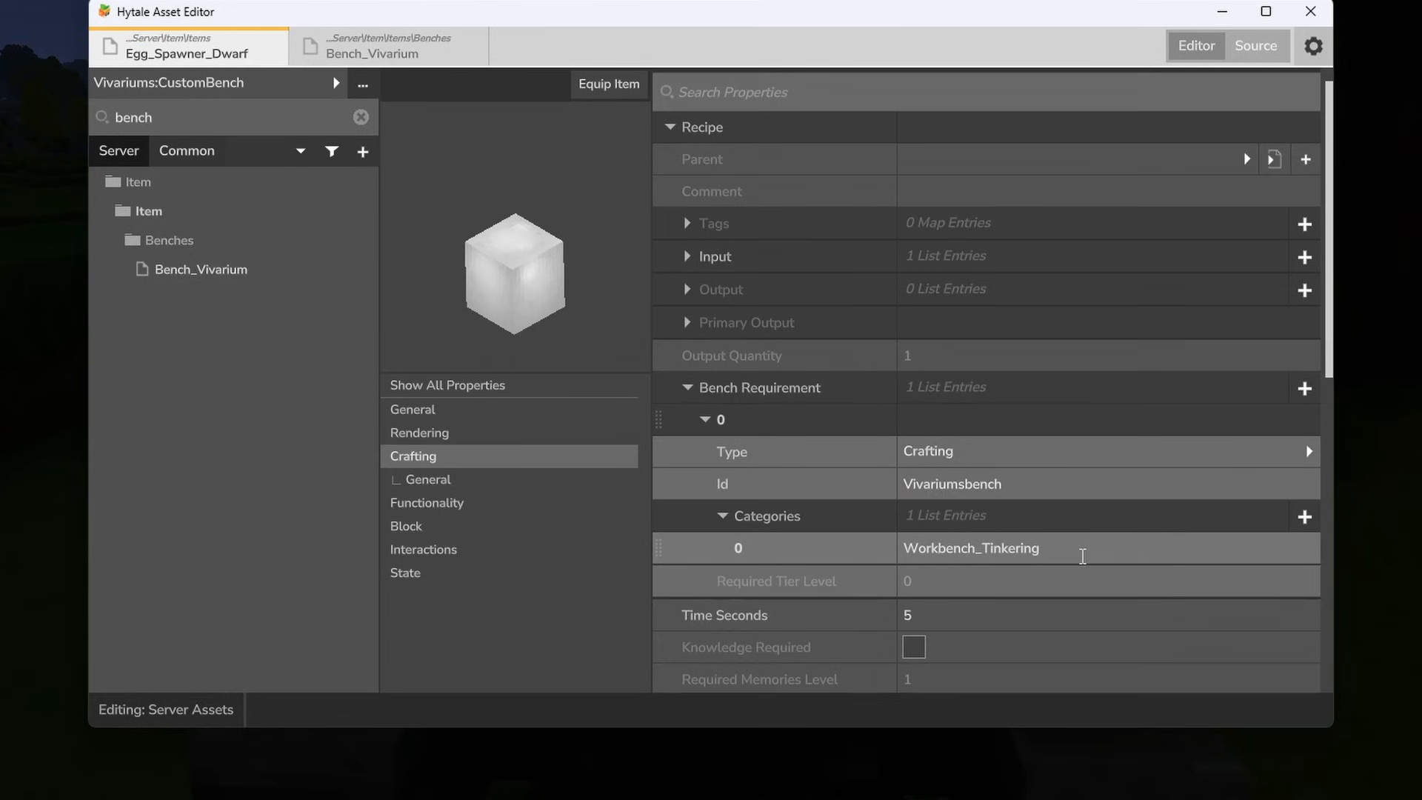
pyautogui.click(907, 547)
pyautogui.write('Vivariums_Creatures')
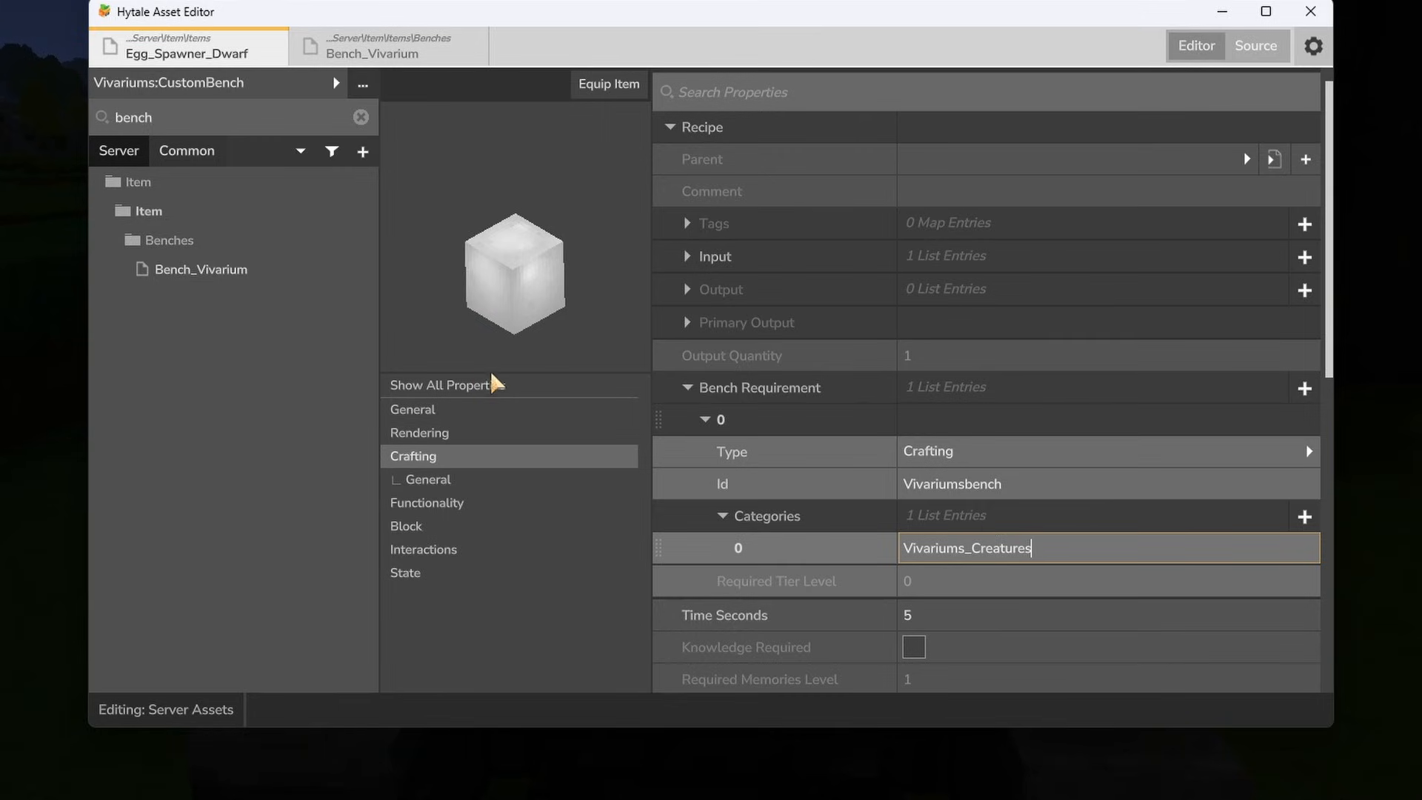
# - Clear the asset search, open Modded_Grass_Block and set its recipe's bench requirement Id to Vivariumsbench
pyautogui.click(361, 118)
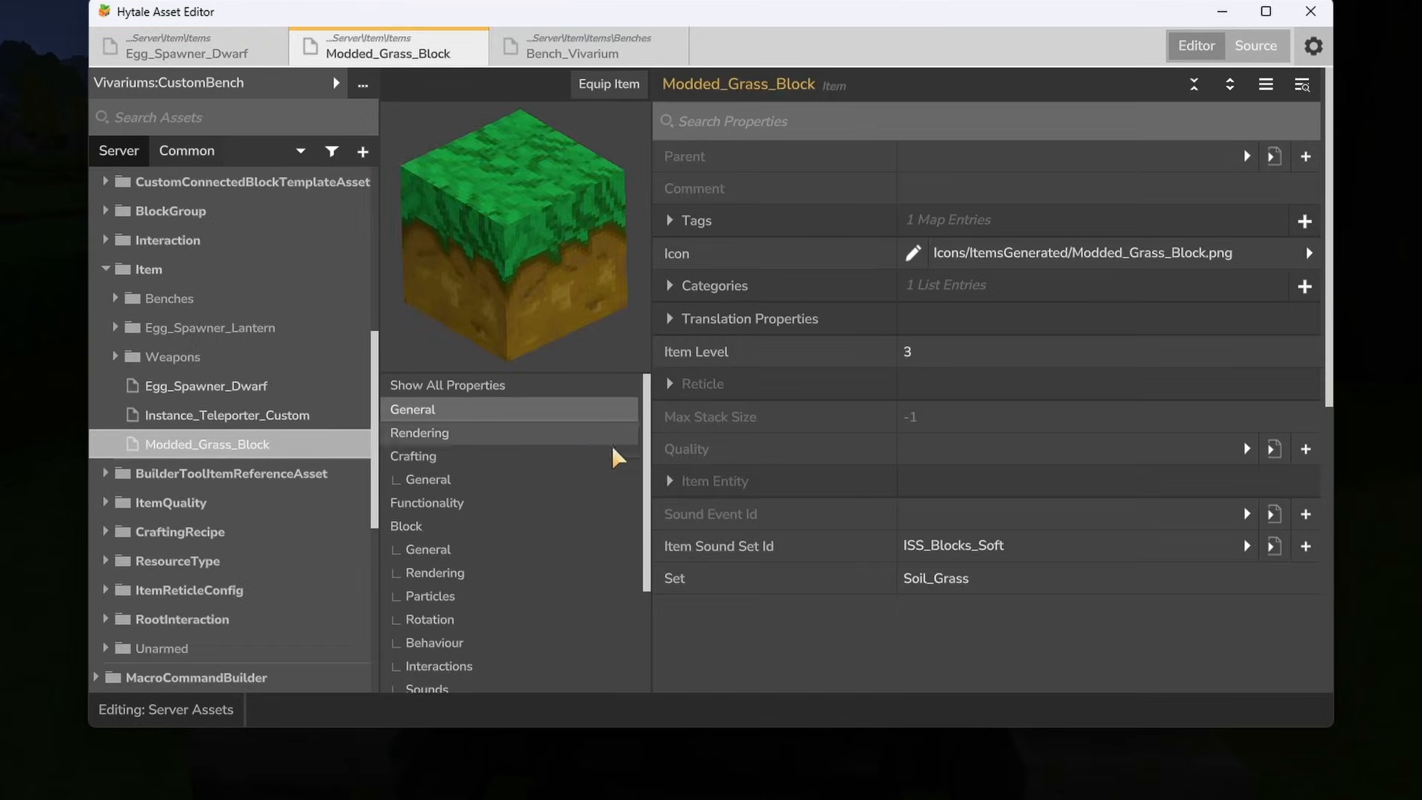
pyautogui.scroll(-2, 462, 485)
pyautogui.scroll(1, 450, 455)
pyautogui.scroll(-2, 444, 459)
pyautogui.scroll(2, 444, 459)
pyautogui.click(445, 453)
pyautogui.click(688, 417)
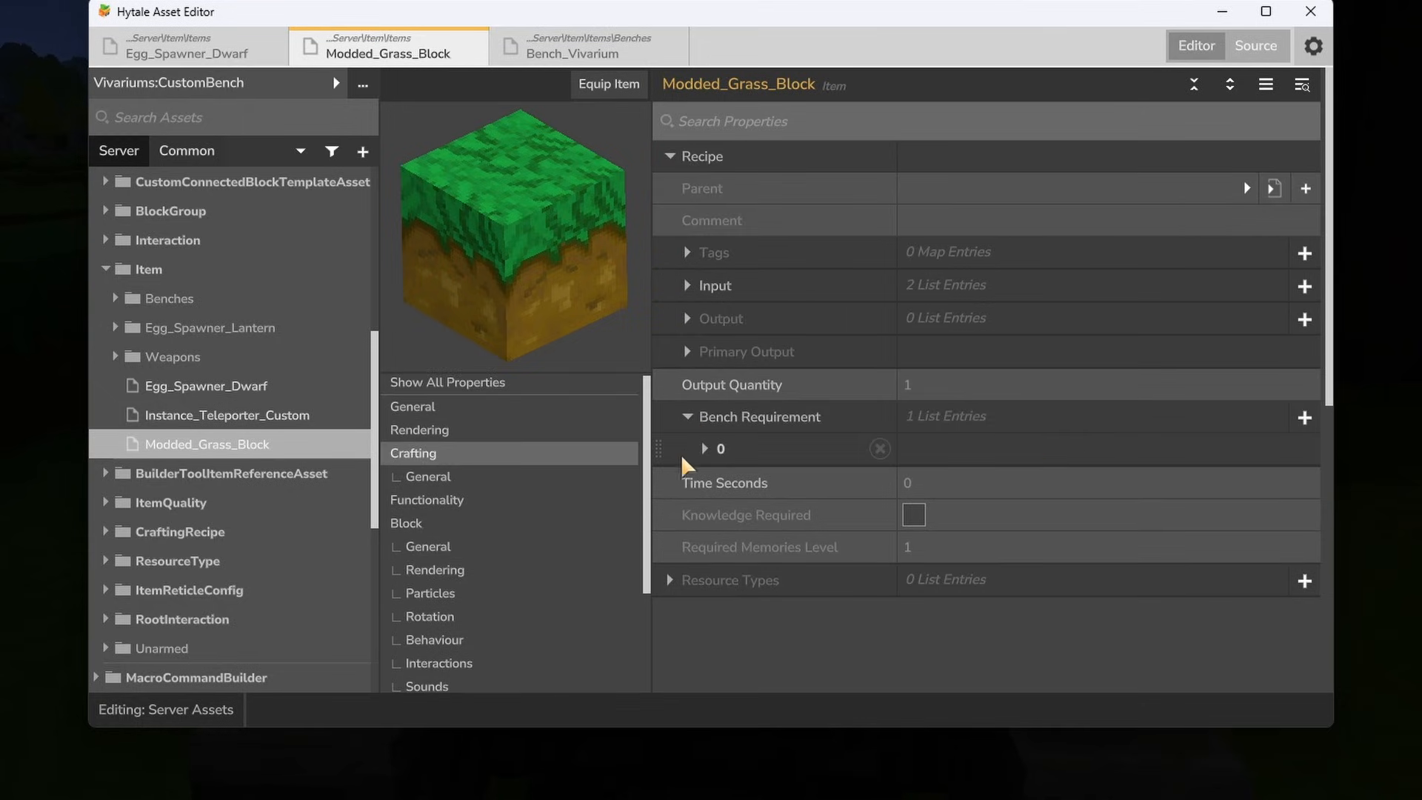
pyautogui.click(704, 448)
pyautogui.click(1031, 508)
pyautogui.moveTo(1031, 508); pyautogui.dragTo(879, 517)
pyautogui.write('Vivariumsbench')
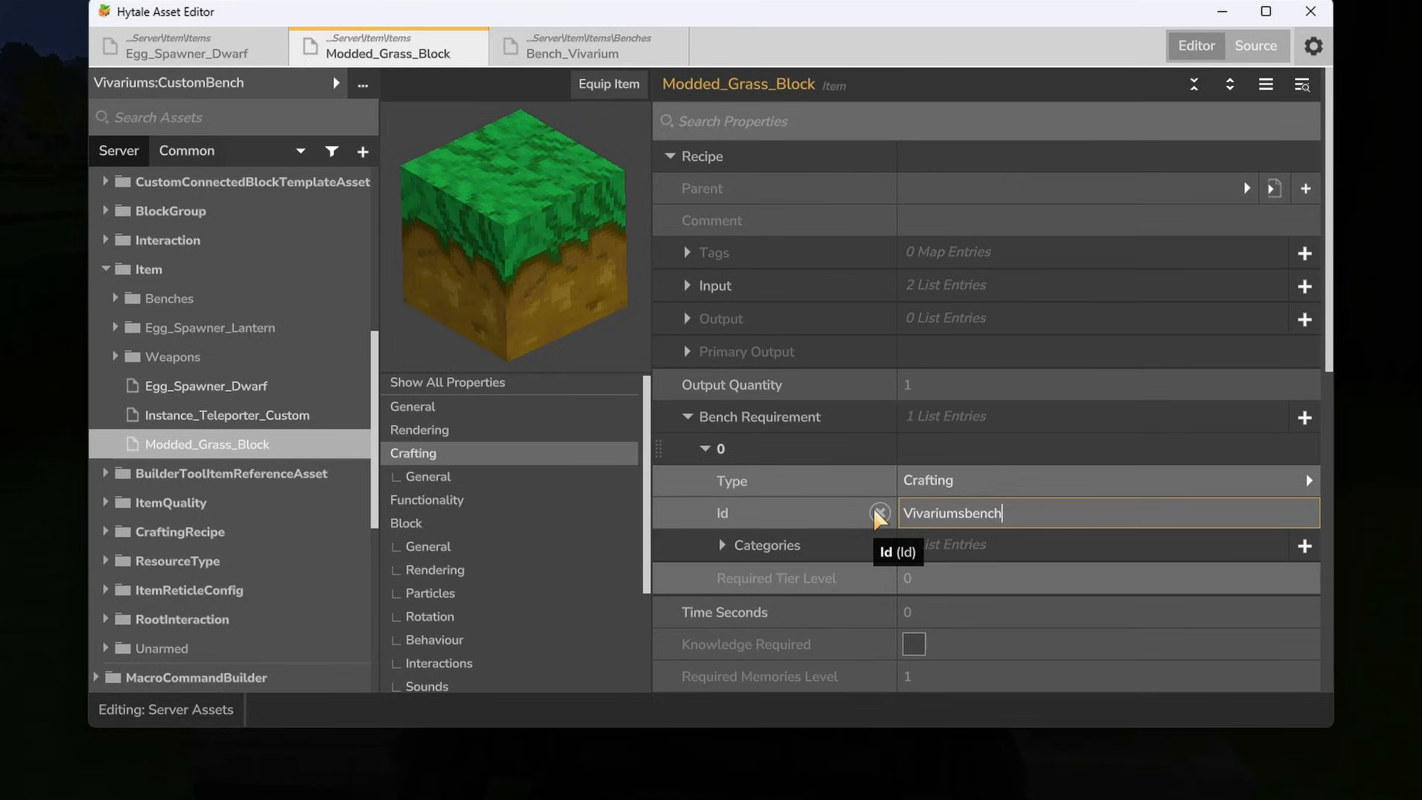
# - Replace the Decorative category in Modded_Grass_Block's bench requirement with the Vivariums blocks category
pyautogui.click(728, 548)
pyautogui.moveTo(1008, 576); pyautogui.dragTo(892, 589)
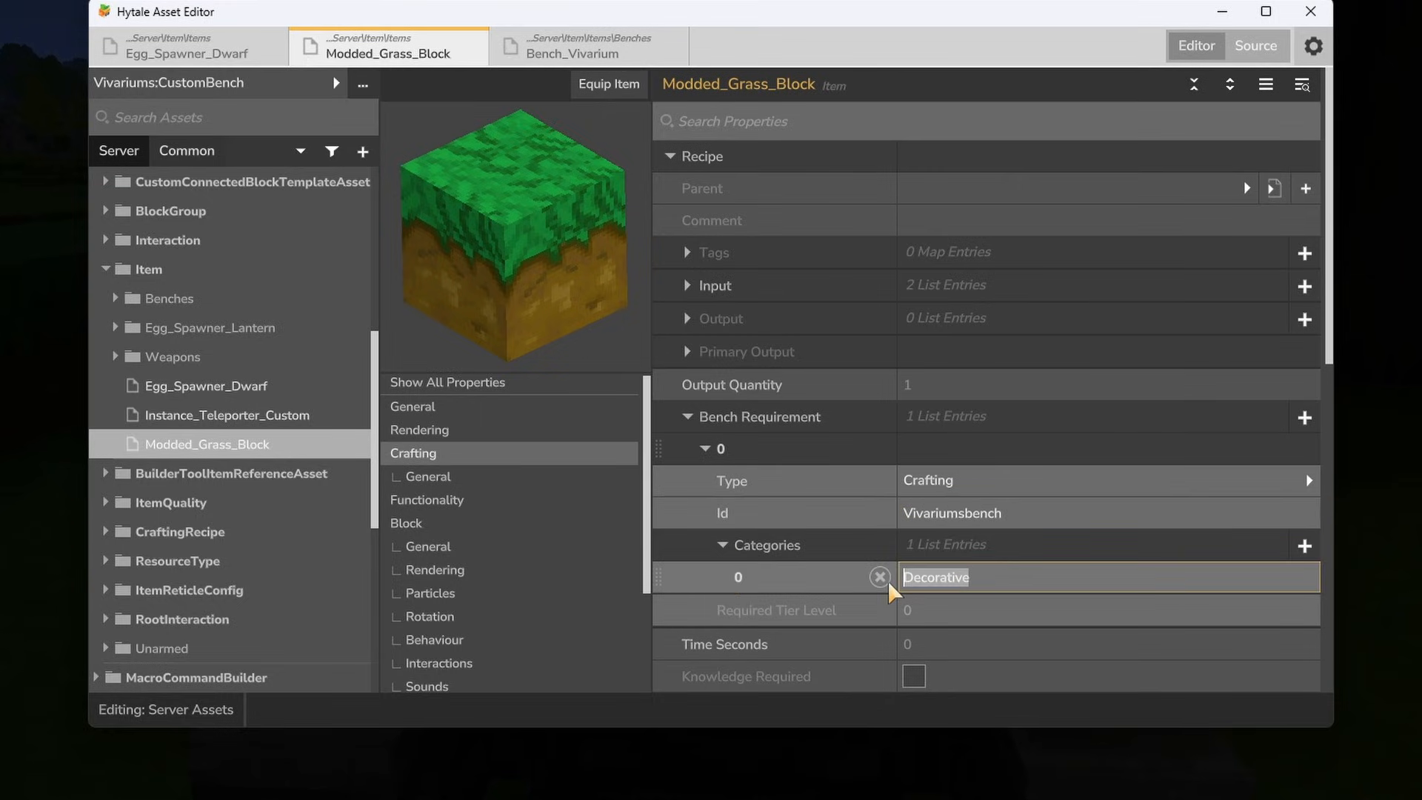
pyautogui.write('V')
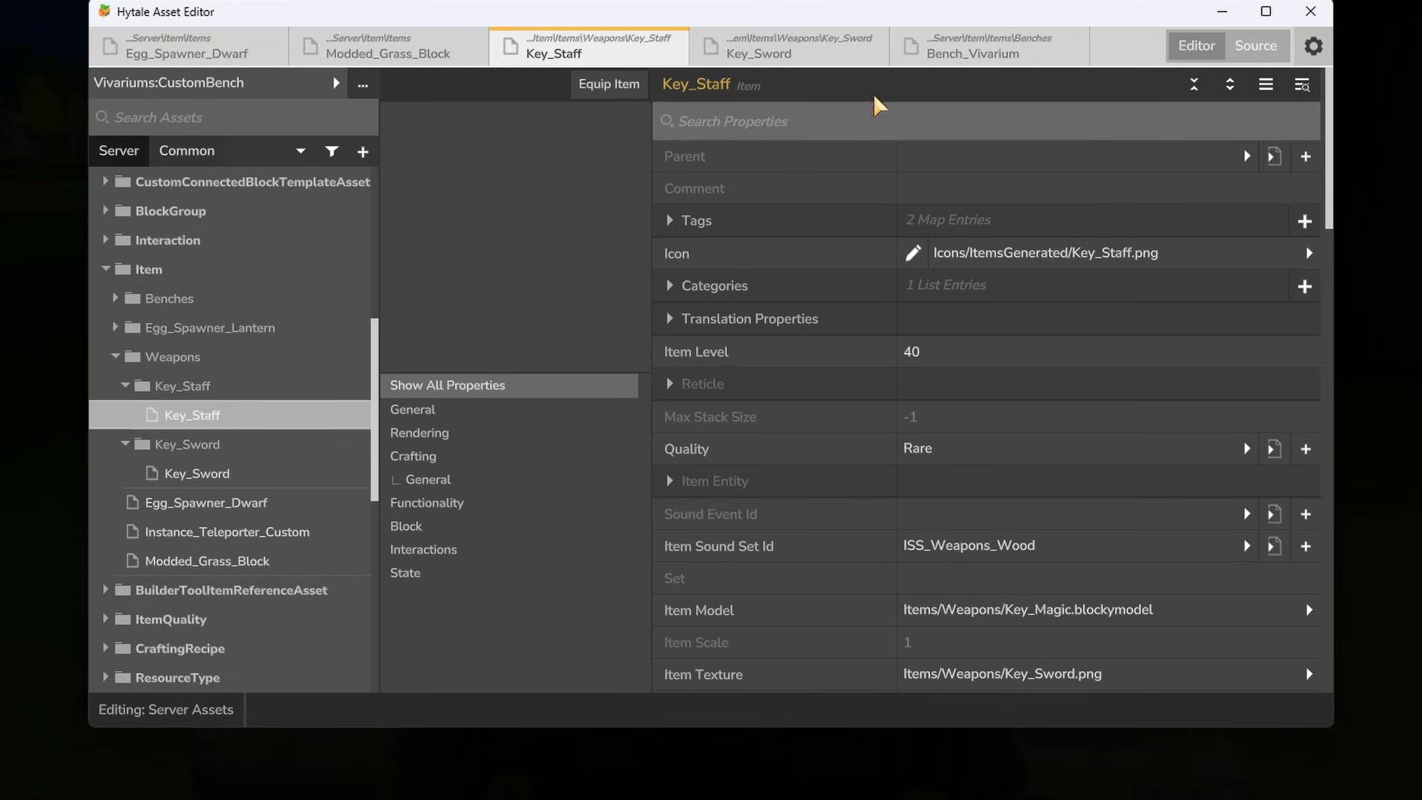
# - Add a bench requirement of type Crafting with the Id Vivariumsbench to Key_Staff's recipe
pyautogui.scroll(-2, 1051, 191)
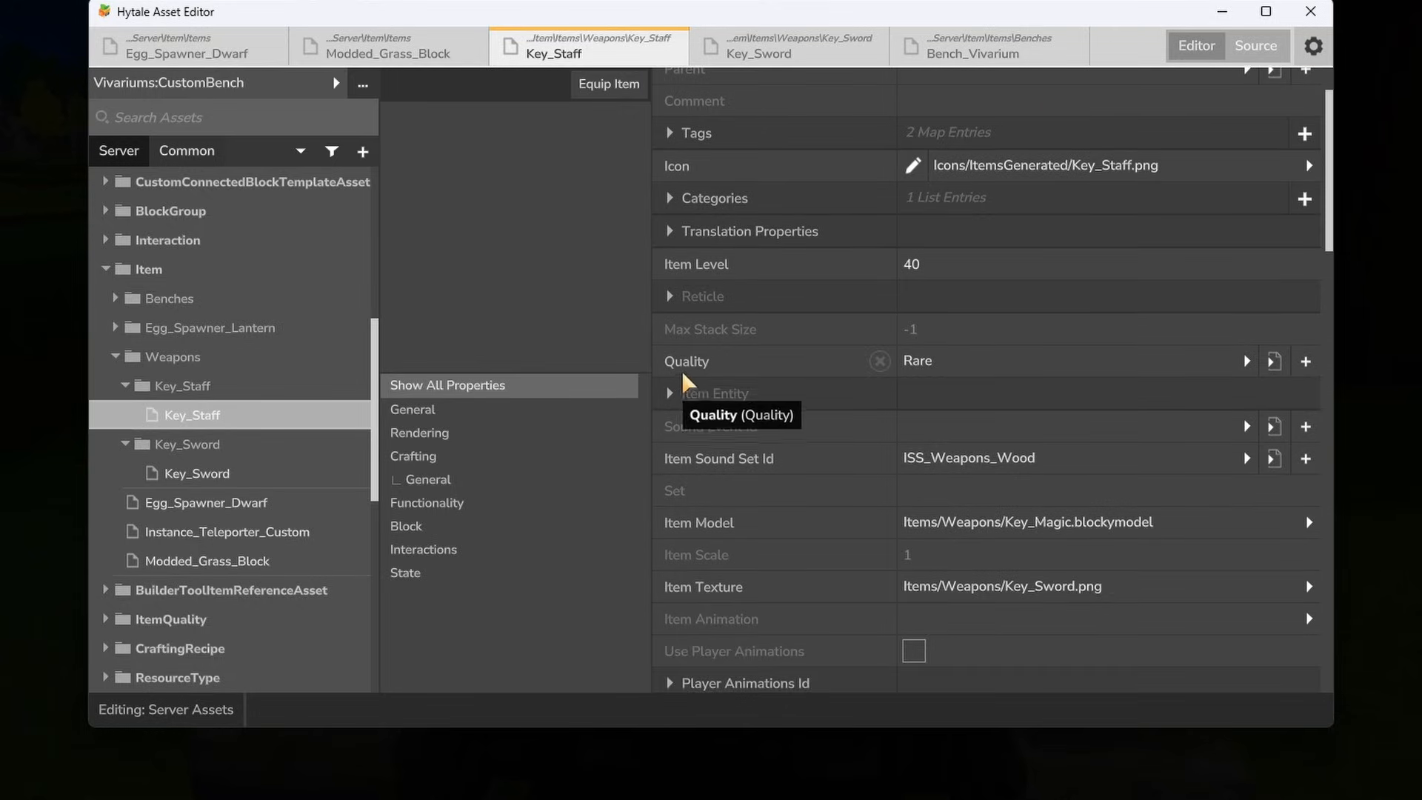
pyautogui.click(414, 456)
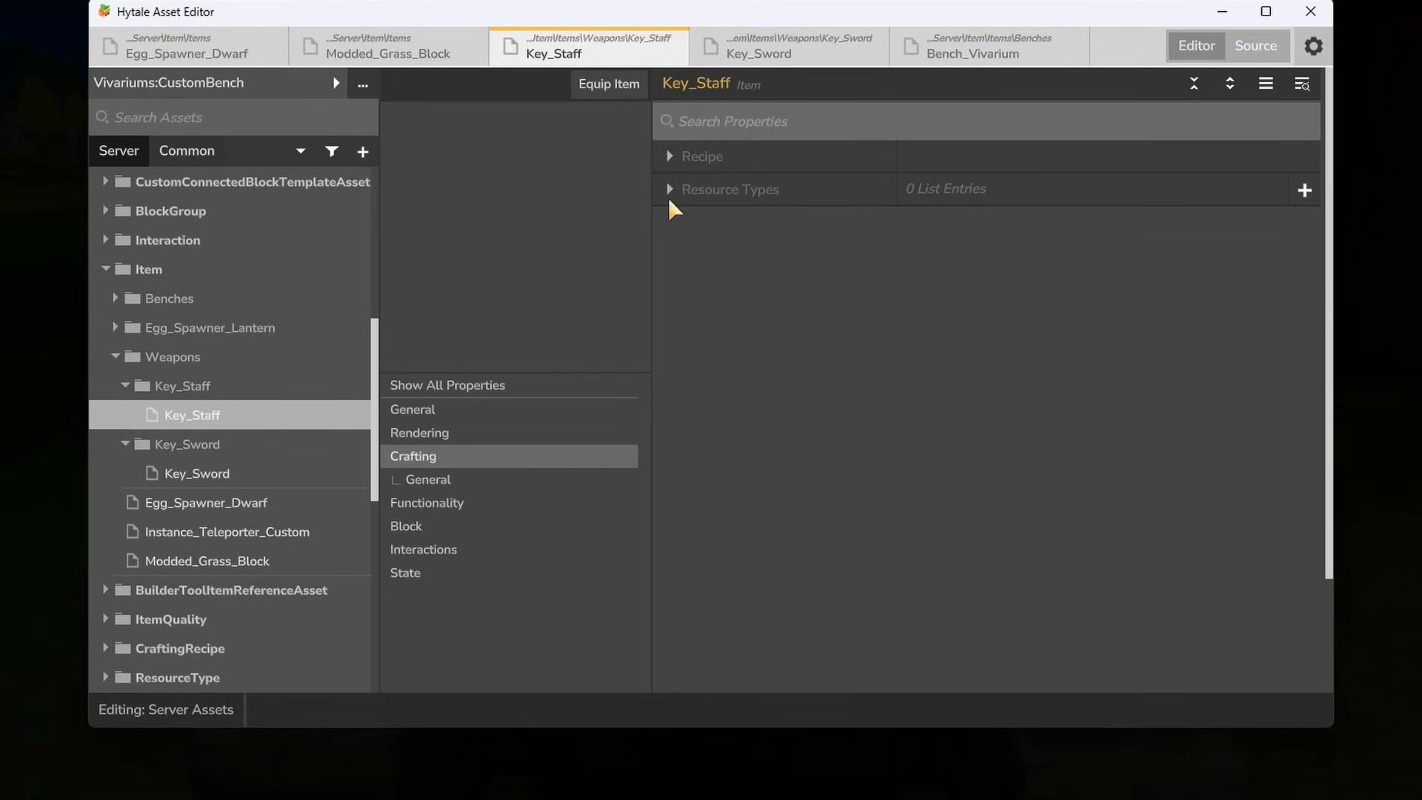
pyautogui.click(670, 157)
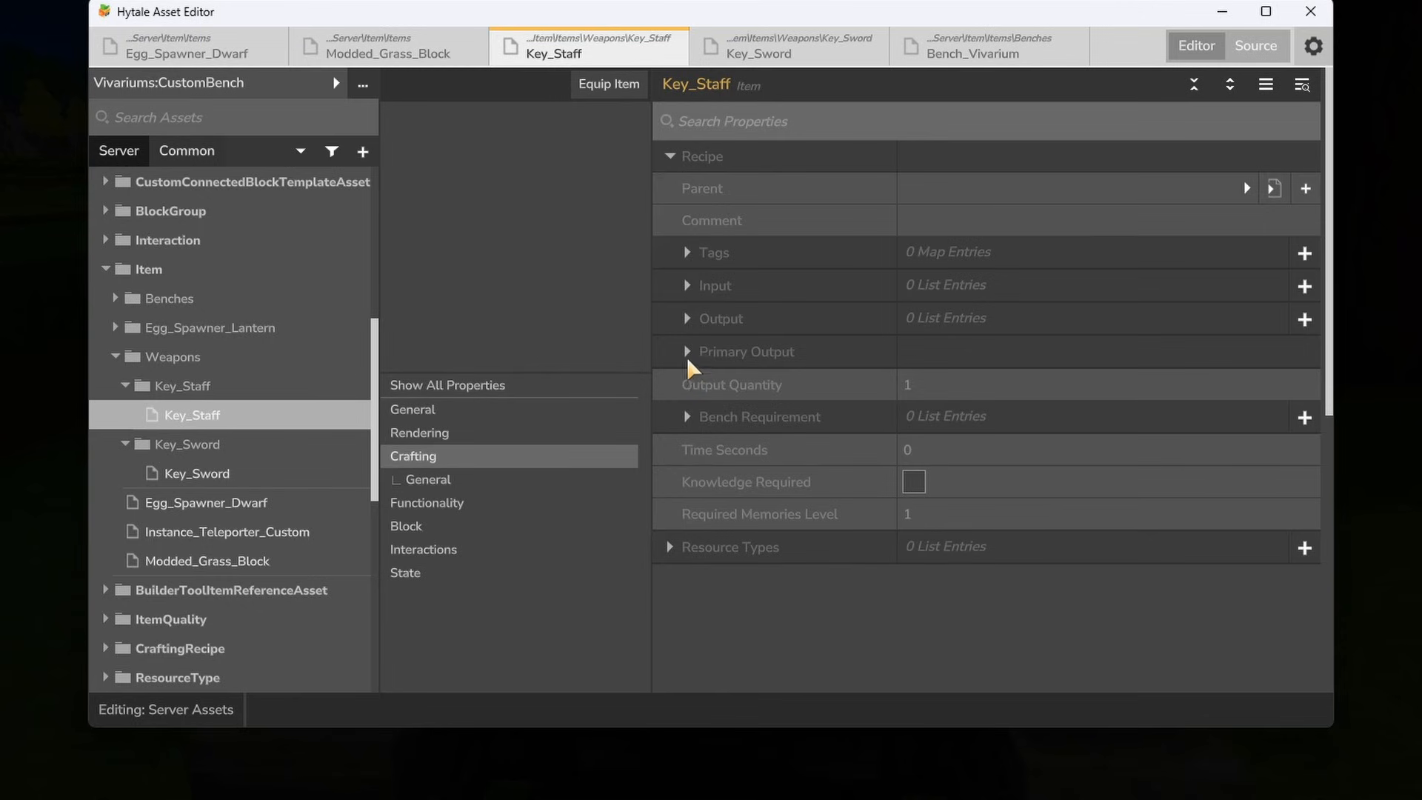
pyautogui.click(1305, 418)
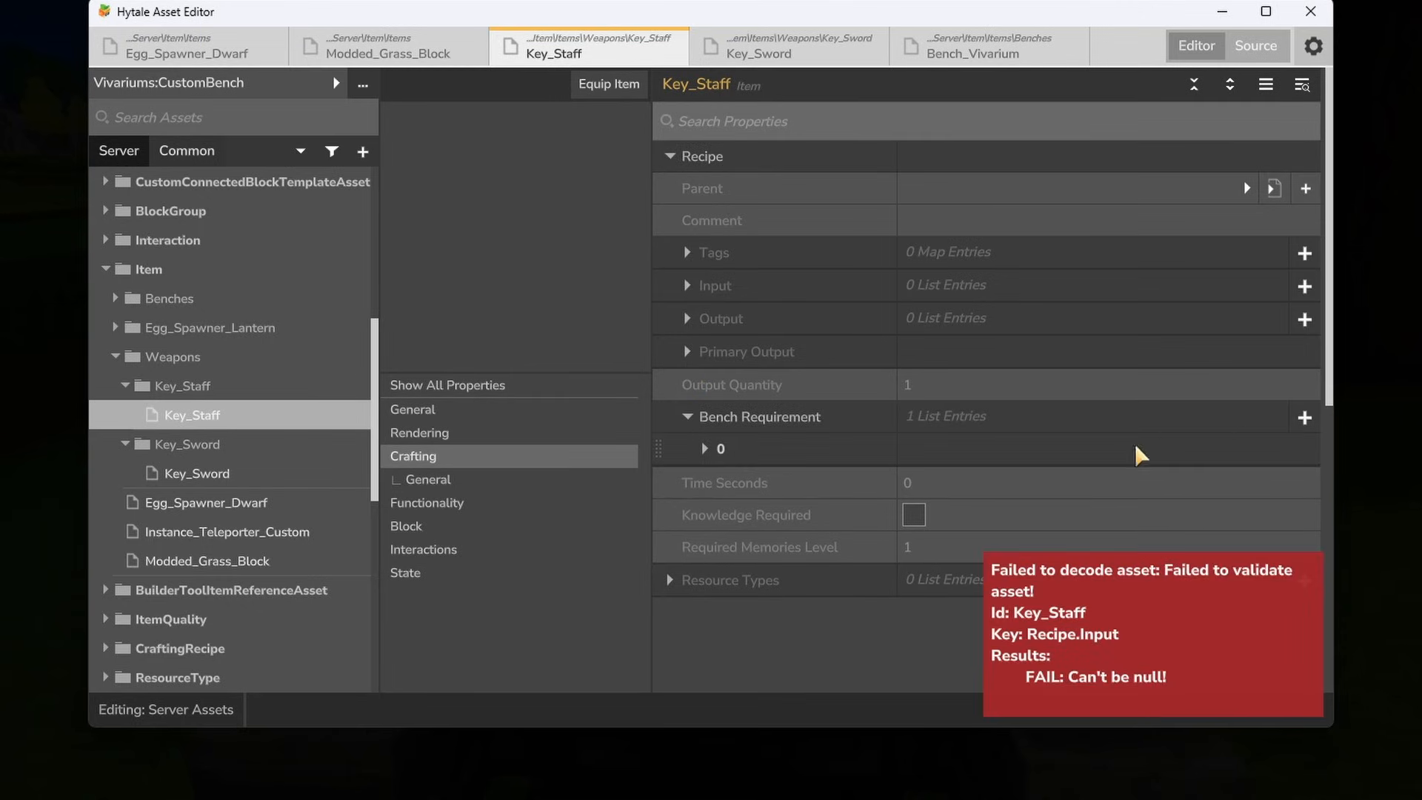
pyautogui.click(704, 449)
pyautogui.click(978, 517)
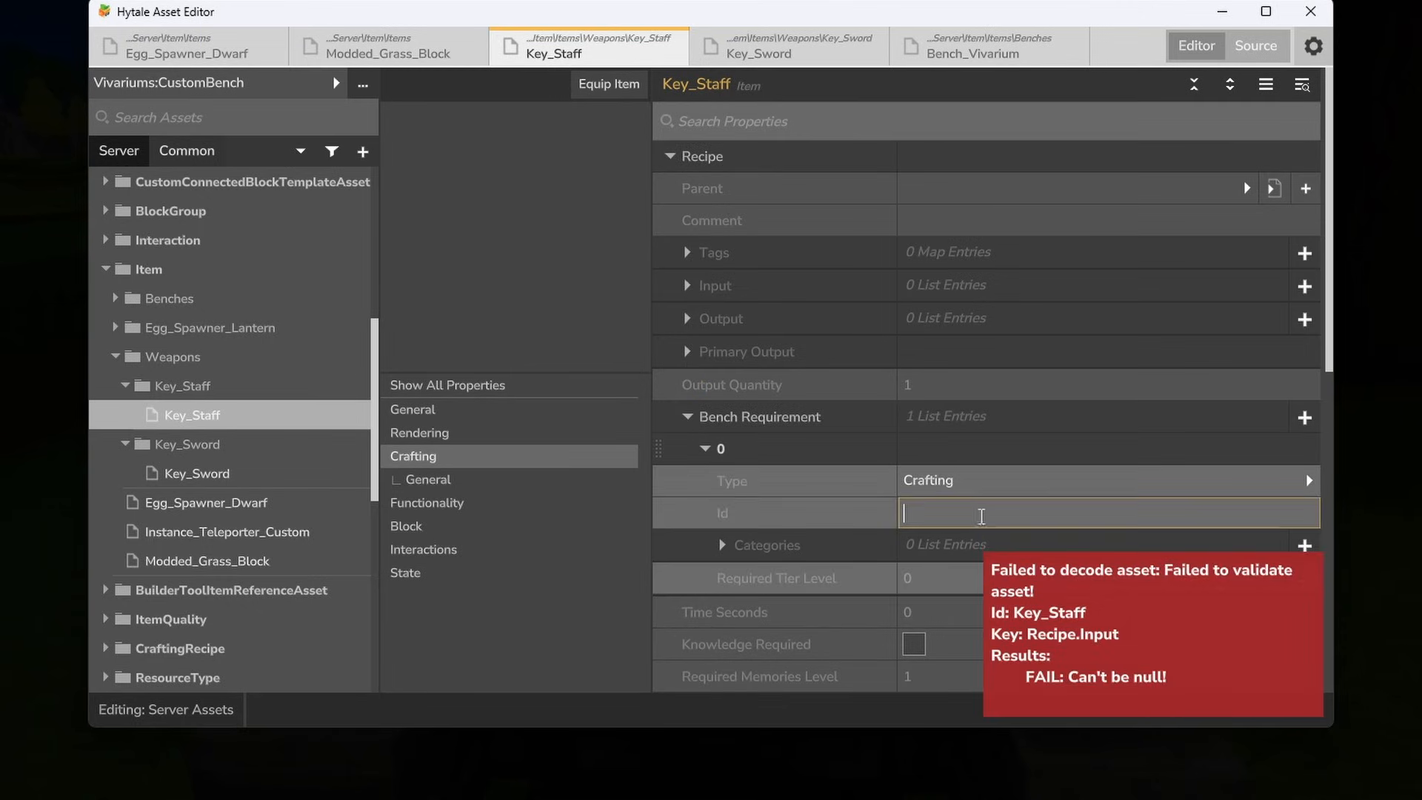
pyautogui.write('Vivariumsbench')
pyautogui.press('Return')
# - Add the category Vivariums_Weapons to Key_Staff's bench requirement
pyautogui.click(1305, 546)
pyautogui.click(722, 545)
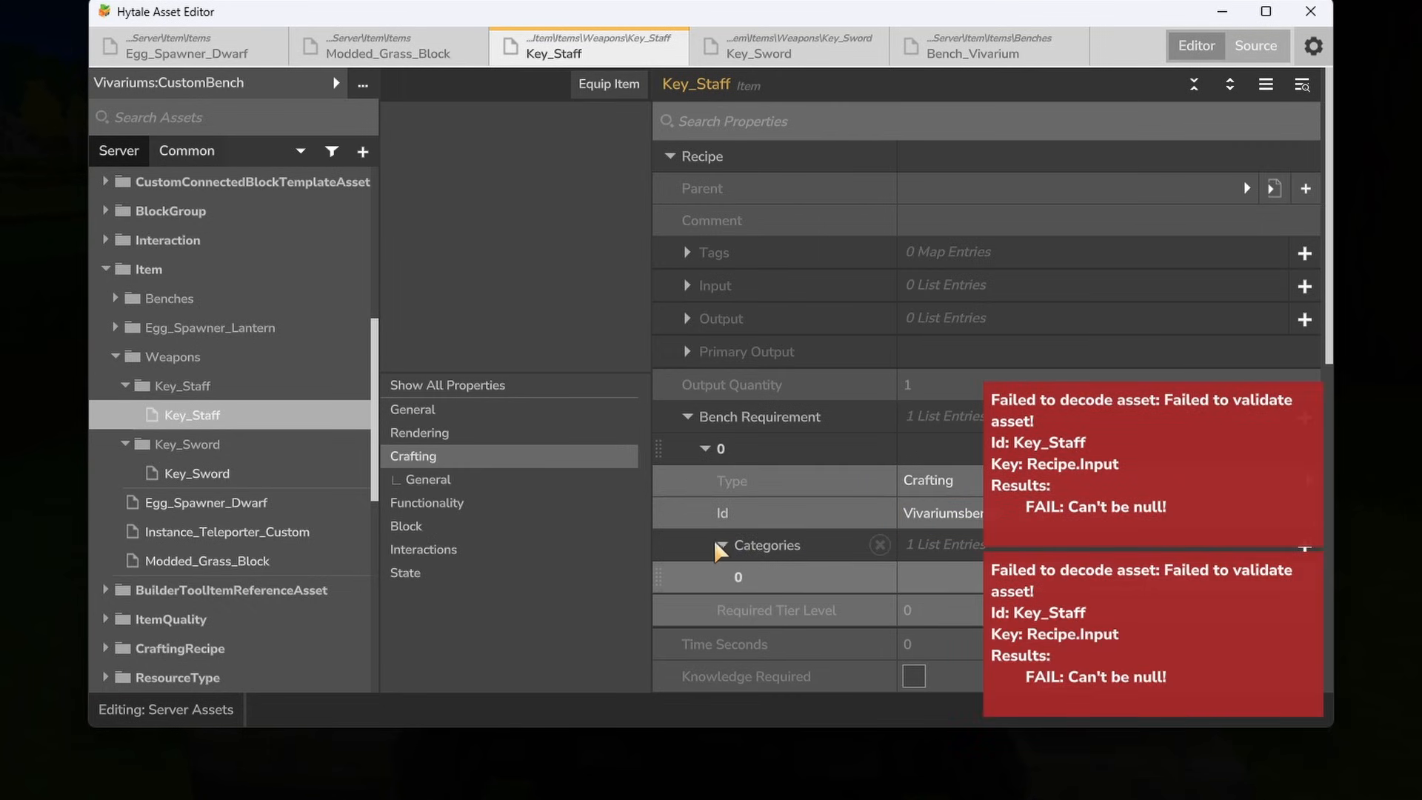
pyautogui.click(930, 576)
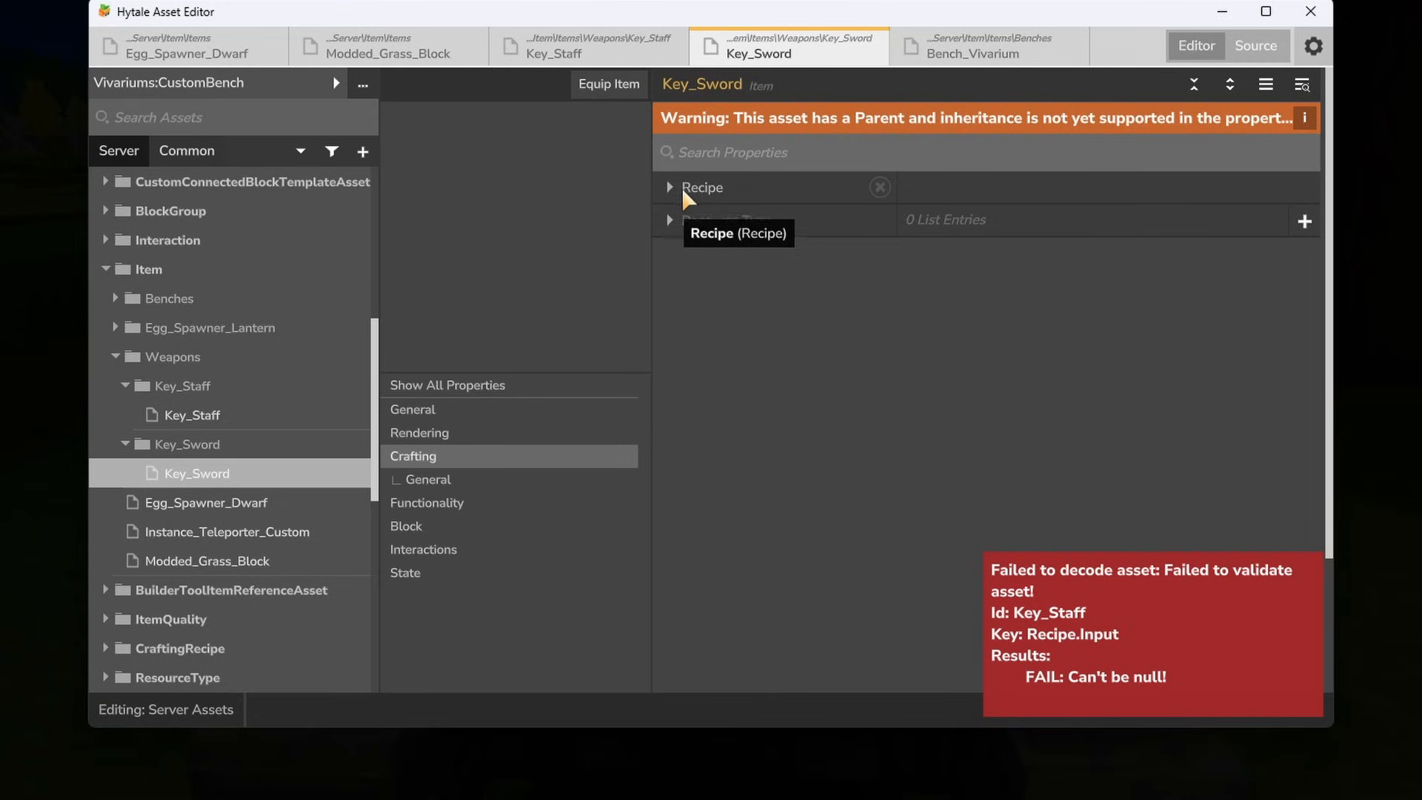
# - Set the bench requirement Id in Key_Sword's recipe to Vivariumsbench
pyautogui.click(699, 195)
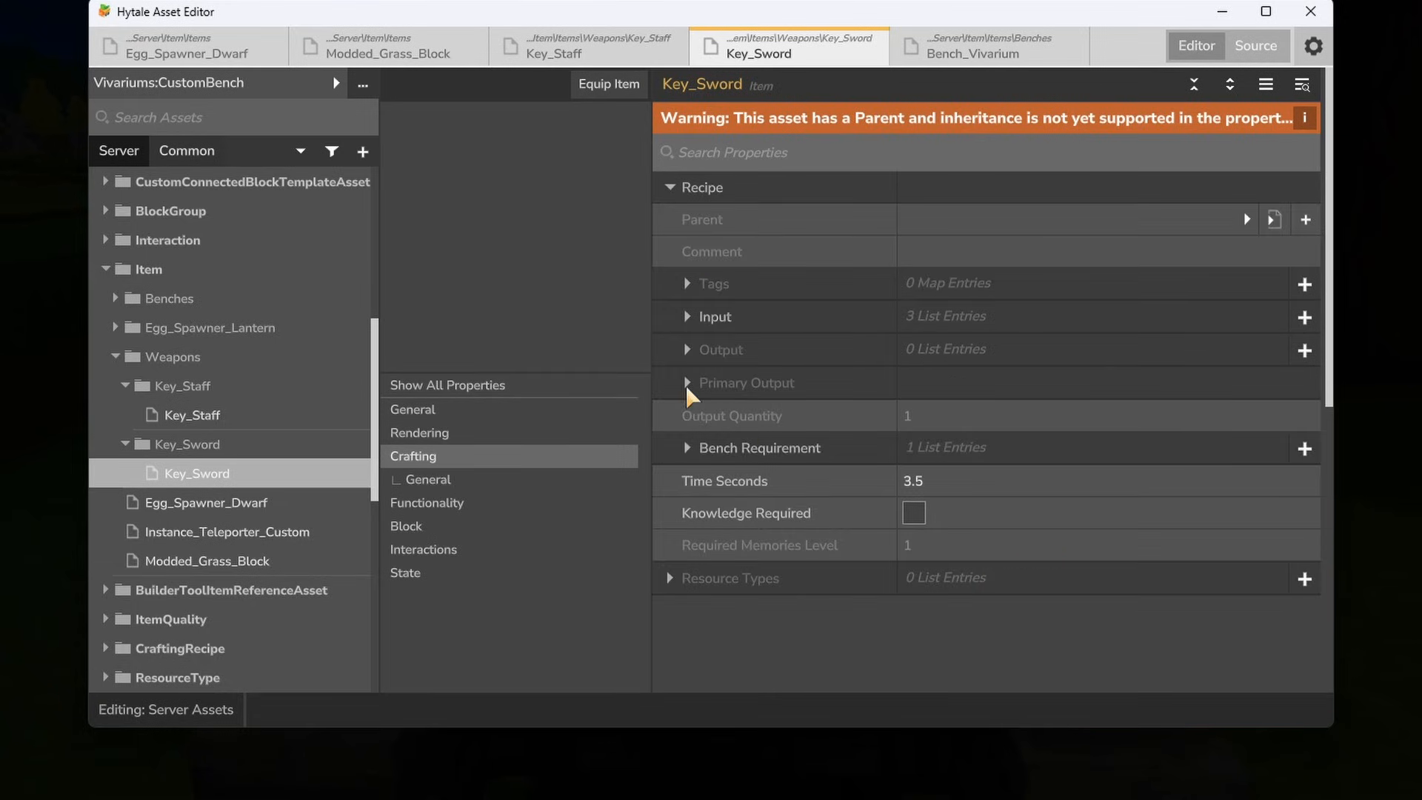
pyautogui.click(733, 451)
pyautogui.click(994, 477)
pyautogui.write('Vivariumsbench')
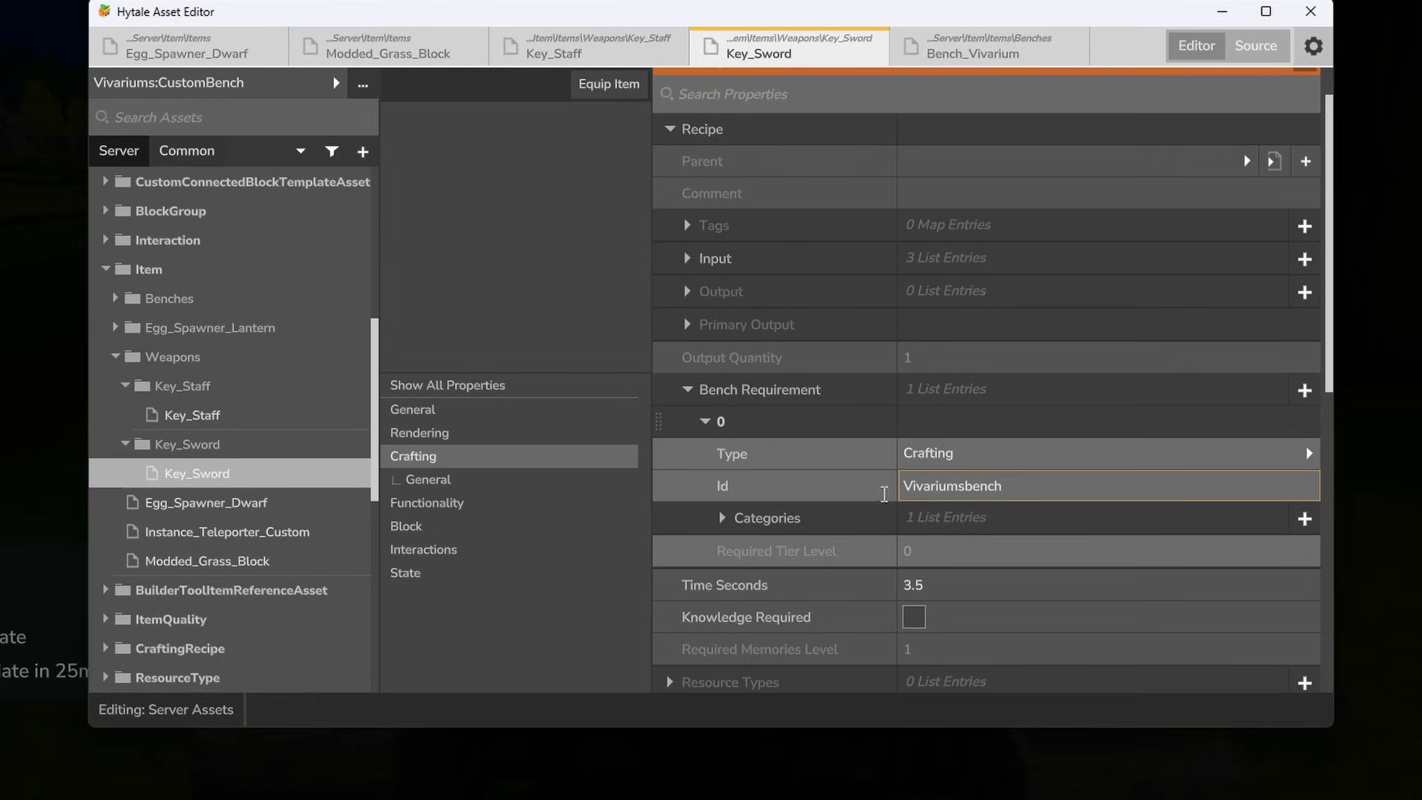
# - Replace the Weapon_Sword category in Key_Sword's bench requirement with Vivariums_Weapons
pyautogui.click(829, 517)
pyautogui.click(1053, 548)
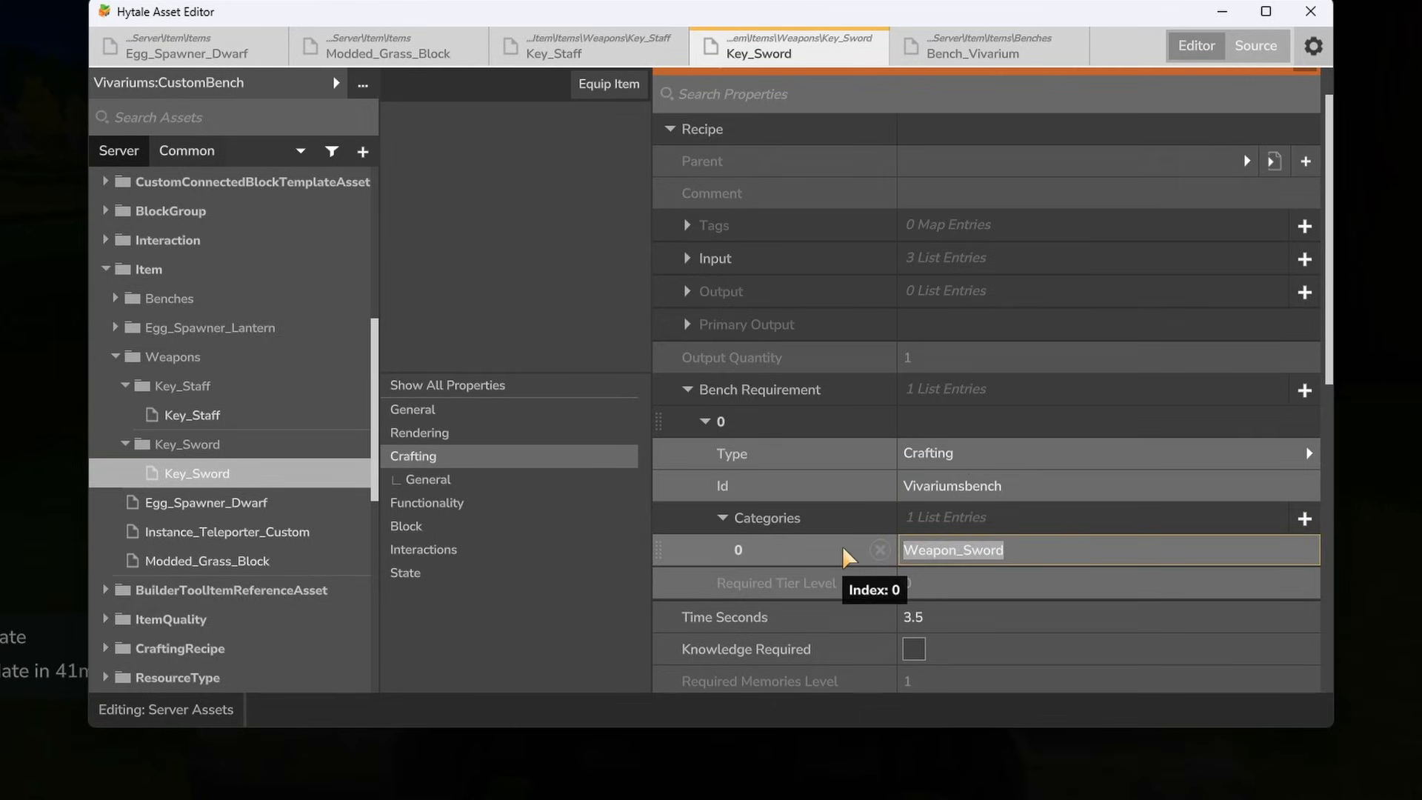
pyautogui.write('Vivariums_Weapons')
# - Switch to the game, open the Vivariums Mod Bench and check the craftable items in its weapons, blocks and creatures categories
pyautogui.hotkey('alt', 'Tab')
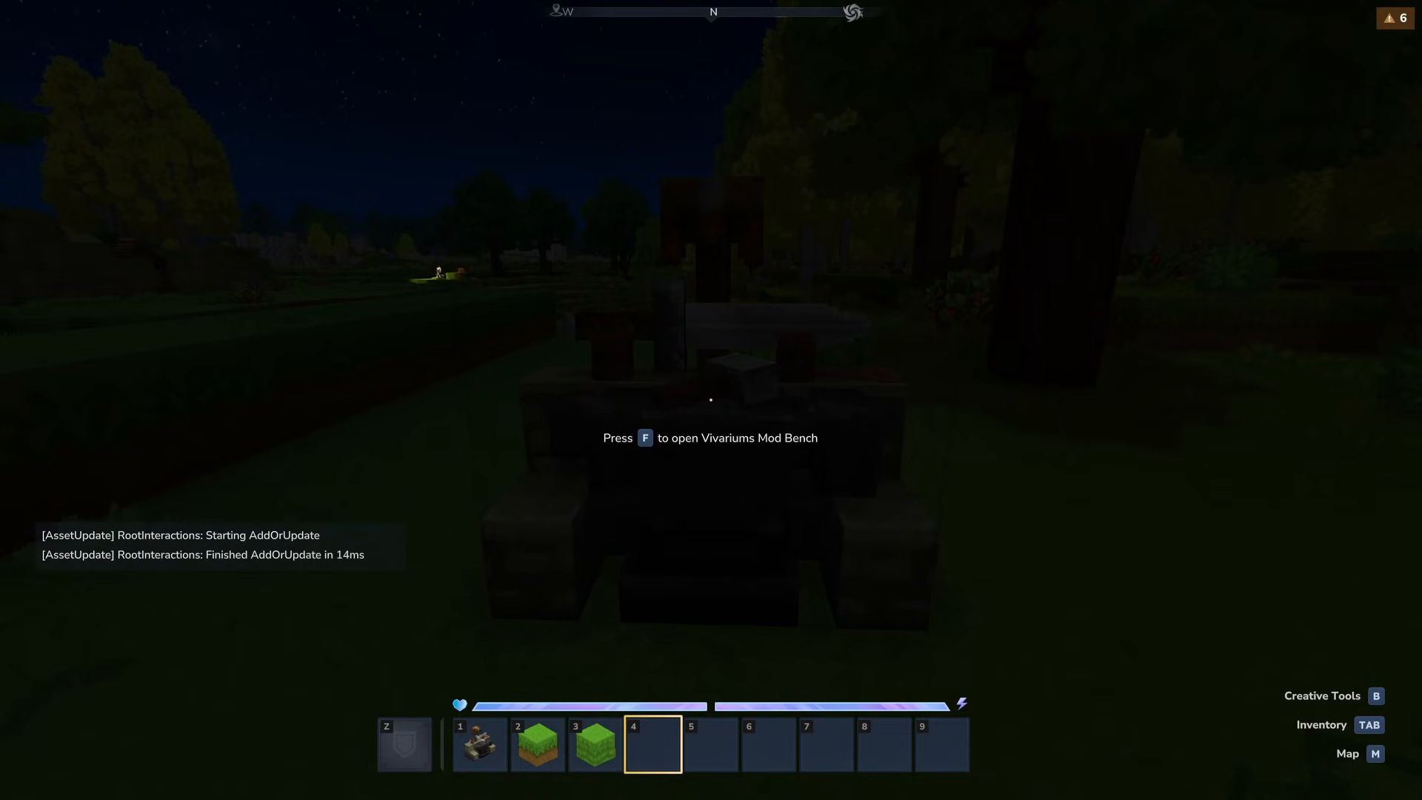
pyautogui.press('f')
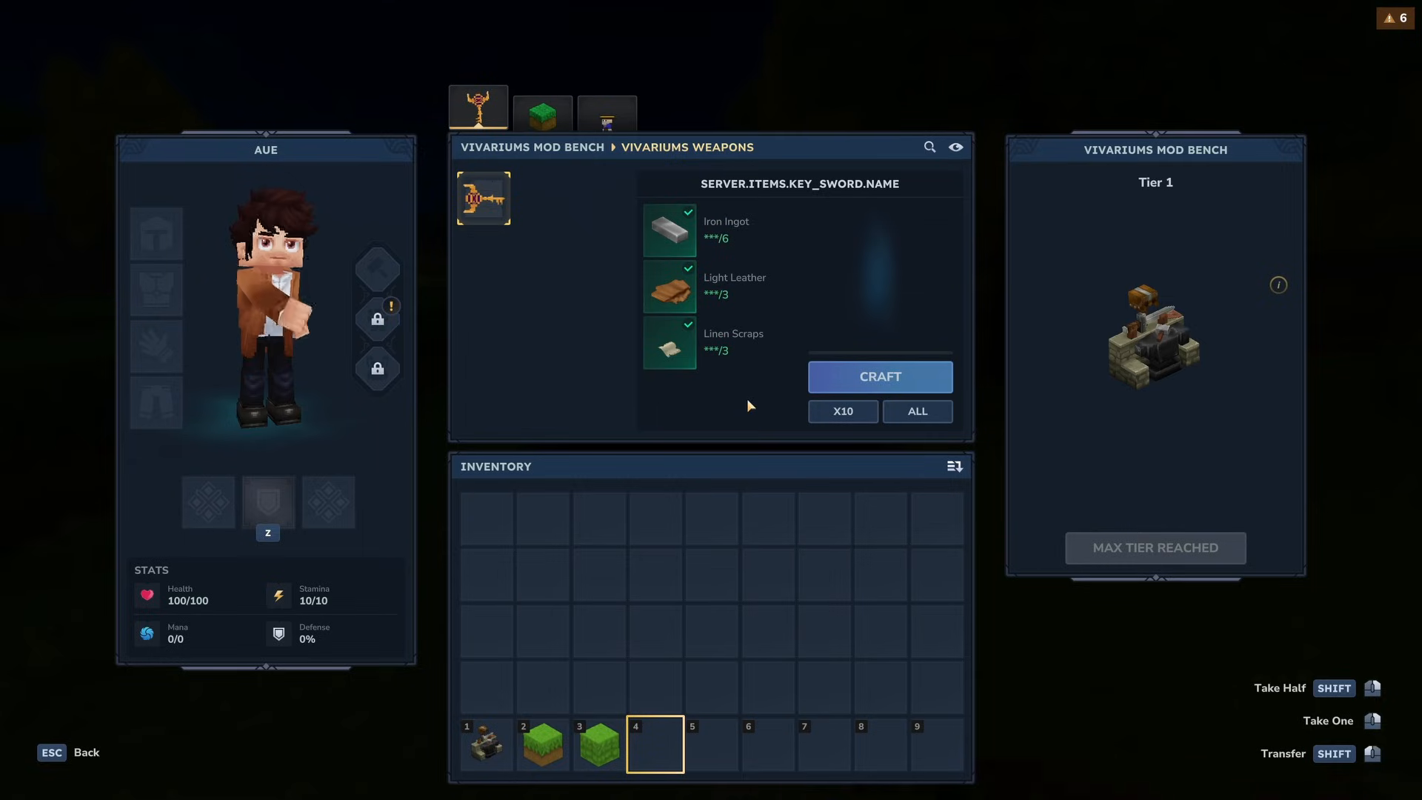
pyautogui.click(545, 117)
pyautogui.click(607, 113)
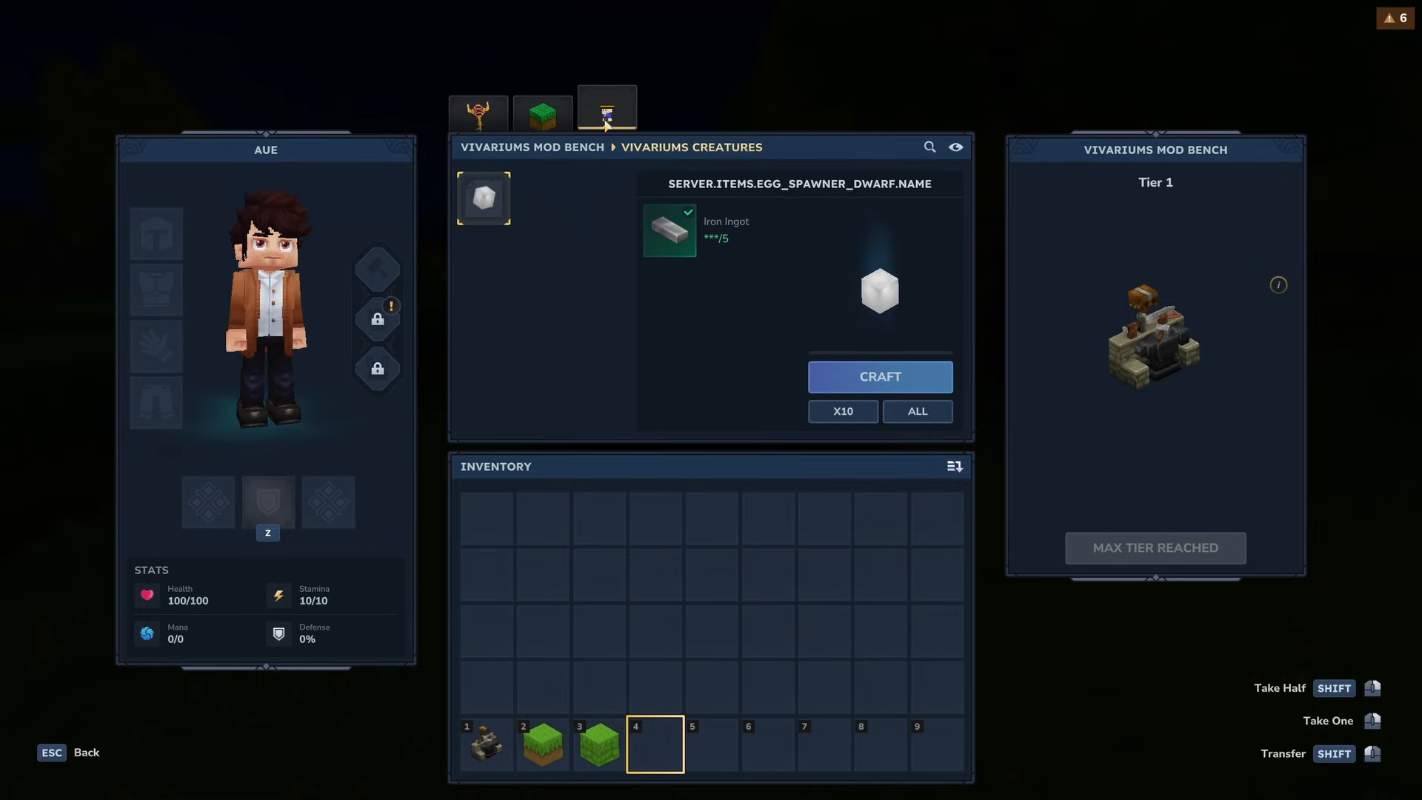
pyautogui.click(494, 122)
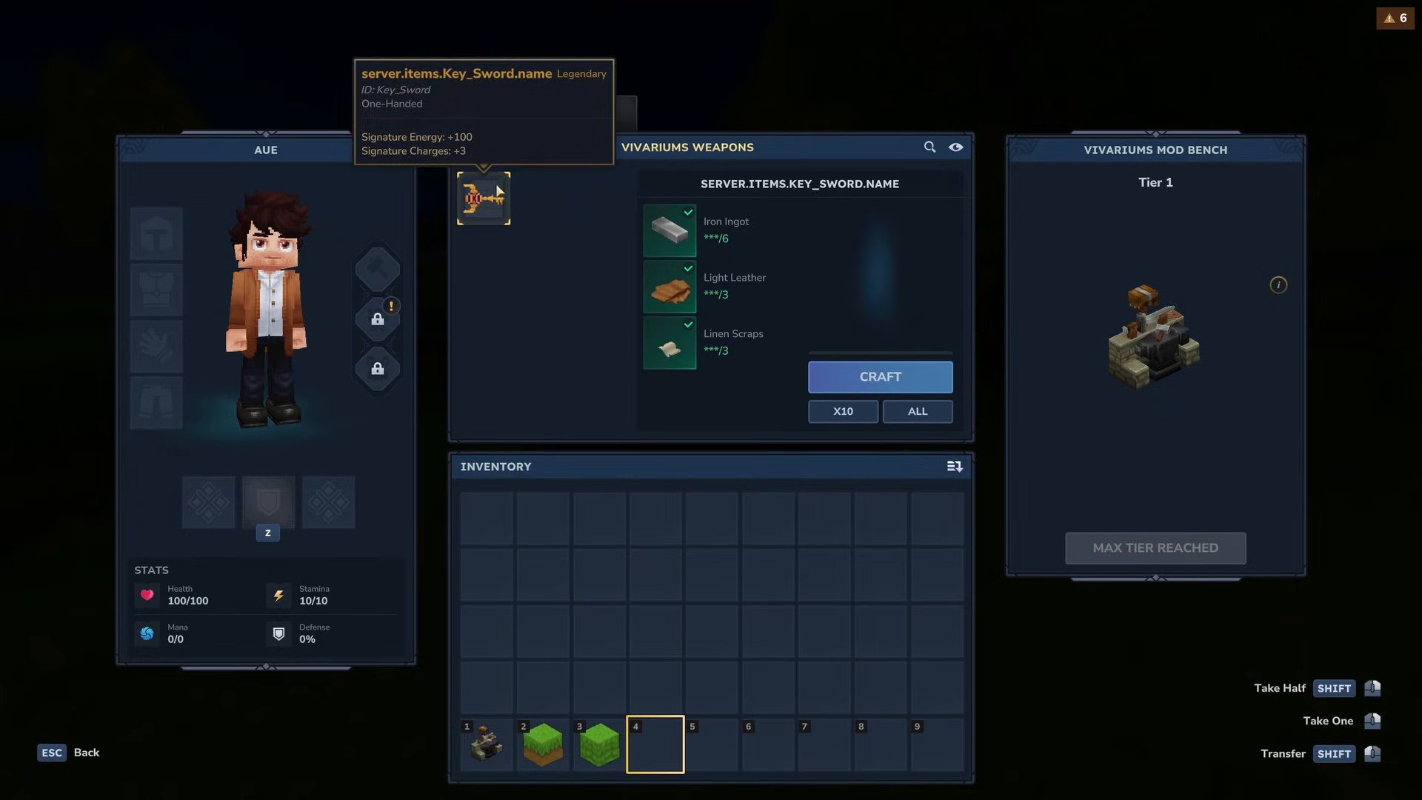
pyautogui.click(543, 117)
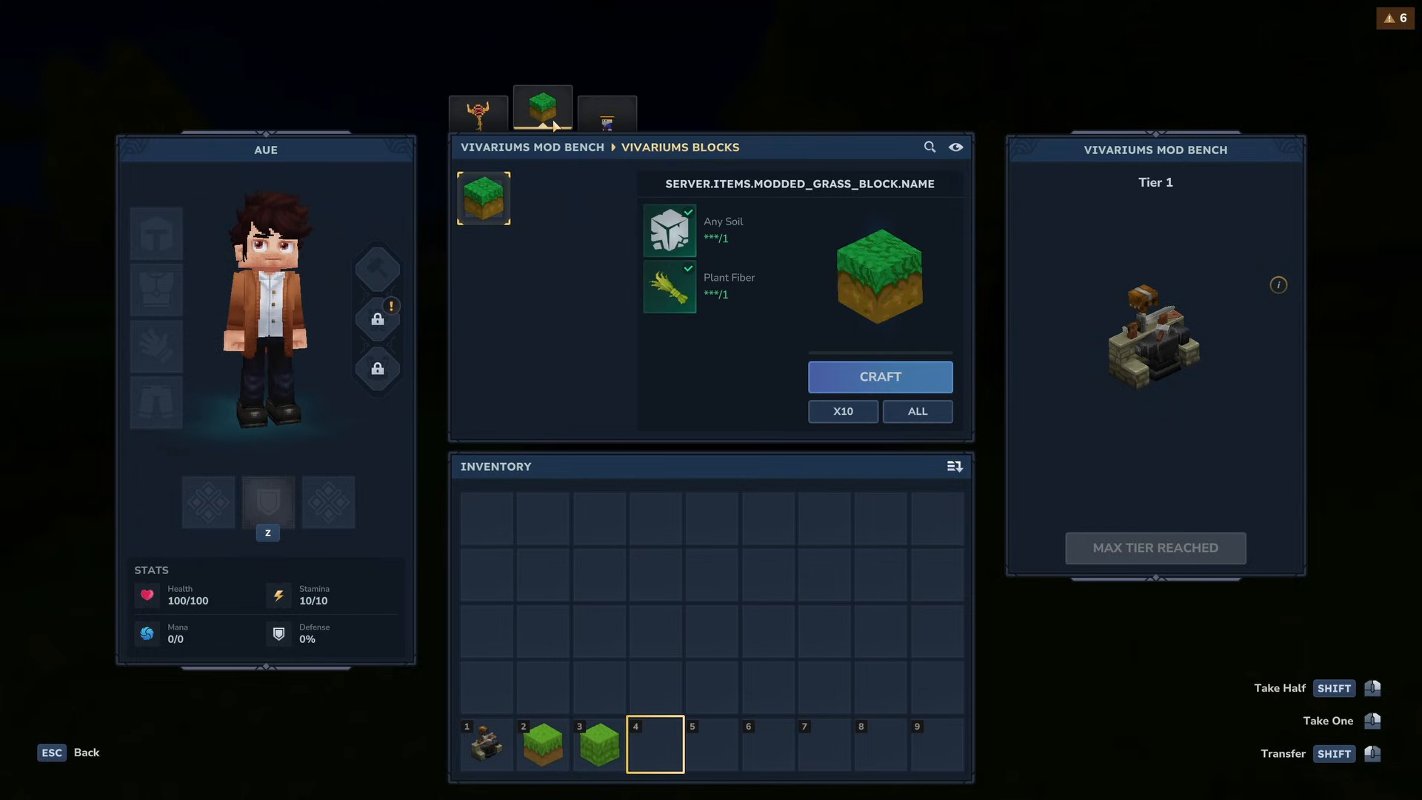
pyautogui.click(608, 112)
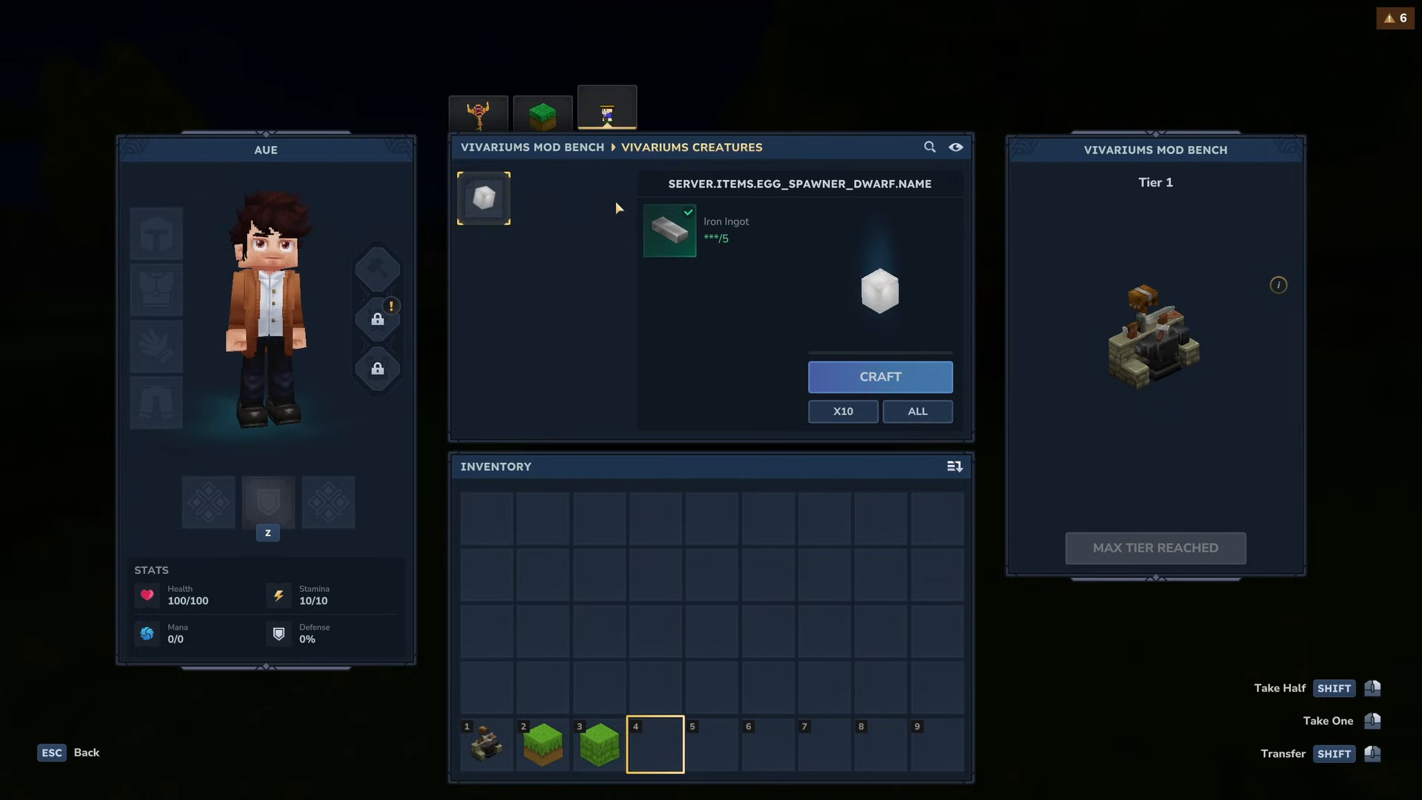
pyautogui.click(483, 117)
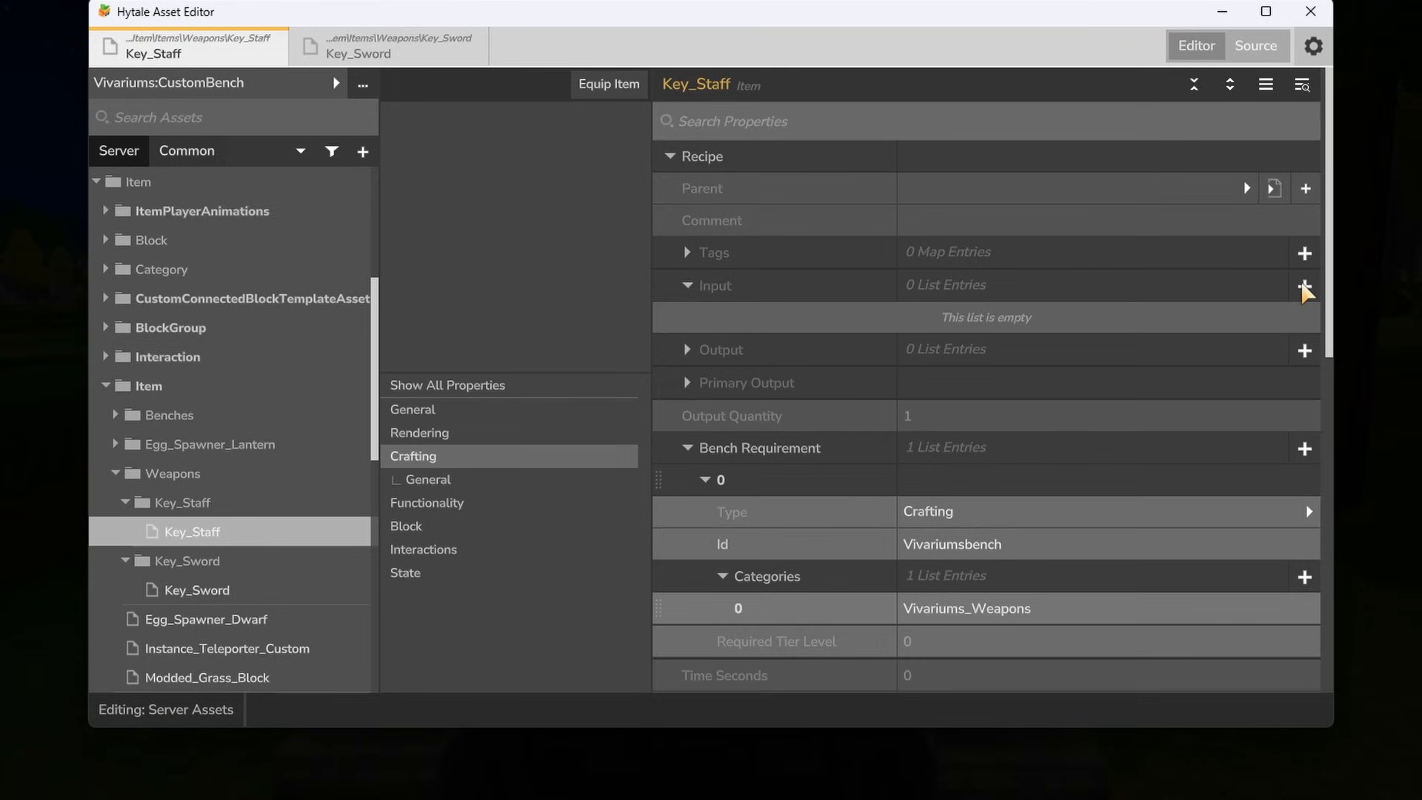
# - Add an input entry with the Item Id Ingredient_Bar_Iron to Key_Staff's recipe
pyautogui.click(1304, 286)
pyautogui.click(705, 317)
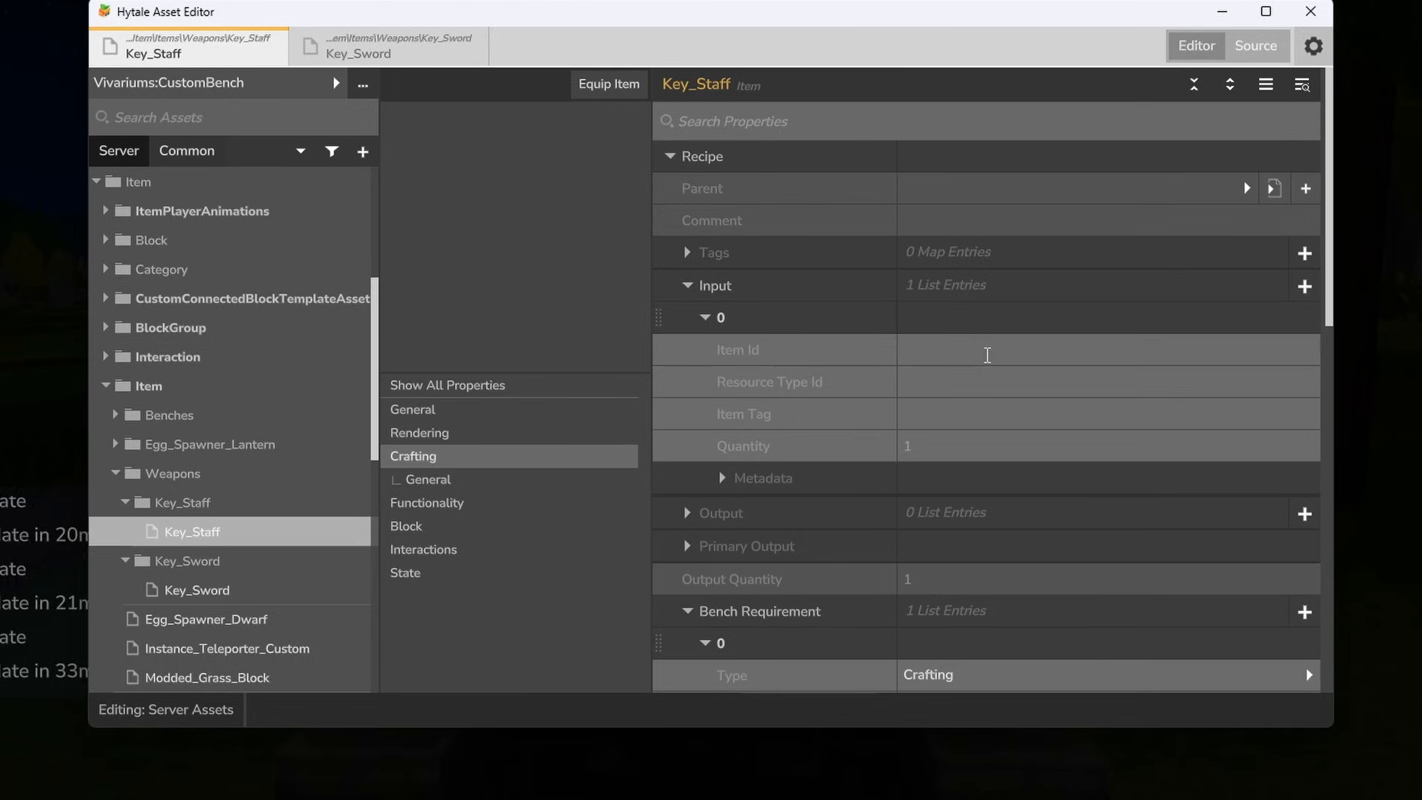
pyautogui.click(987, 355)
pyautogui.write('Ingredient_Bar_Iron')
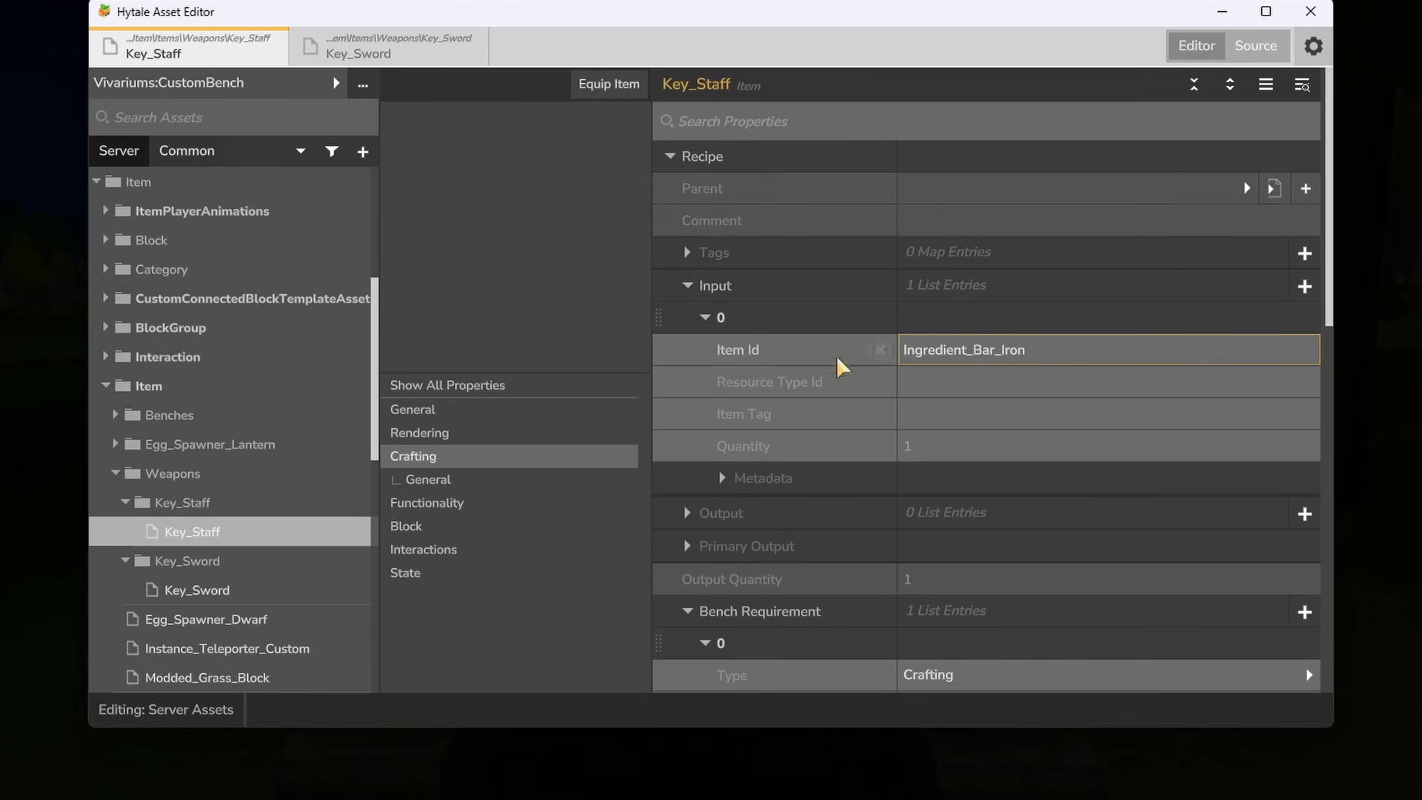
pyautogui.click(511, 387)
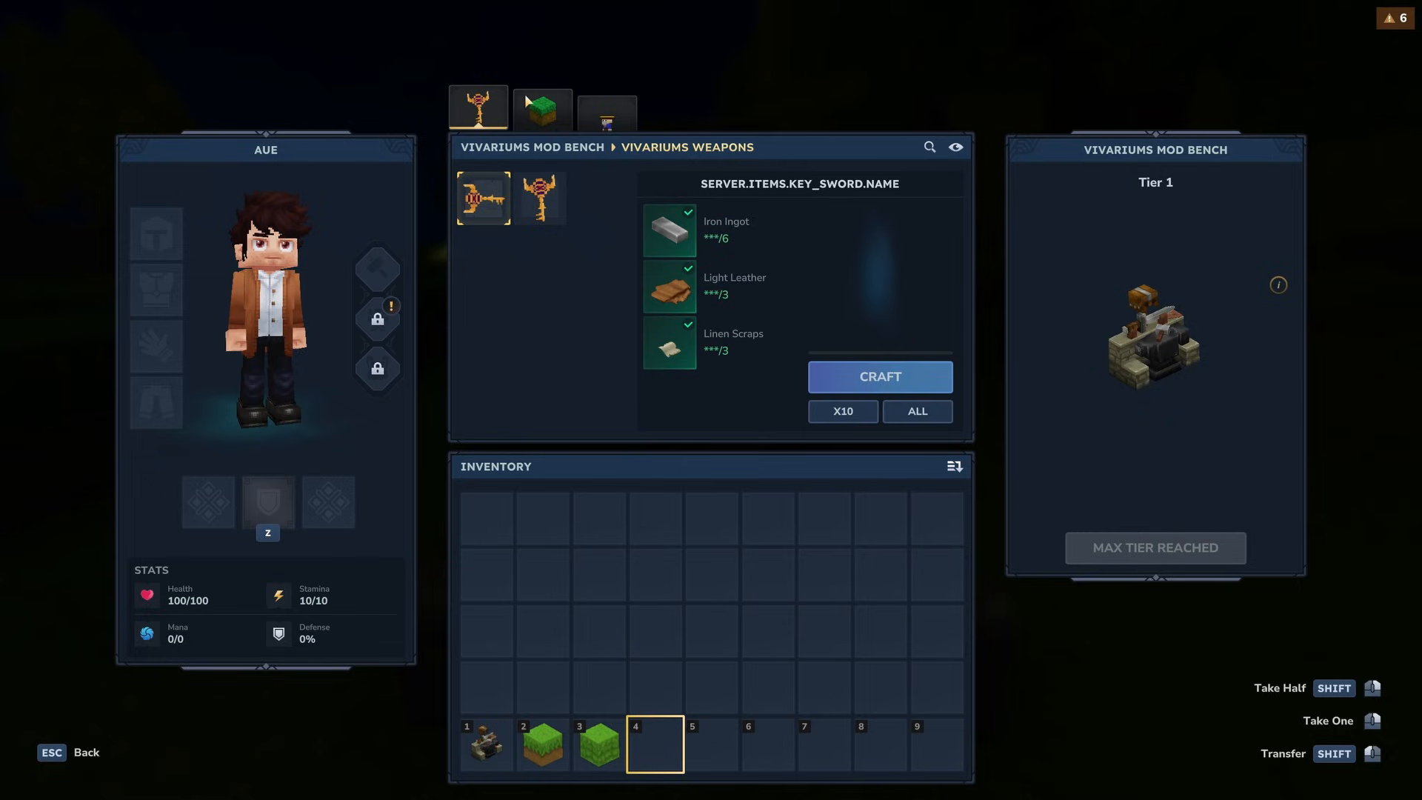
# - In the game's Vivariums Mod Bench, inspect the key sword and key staff and view the blocks and creatures categories
pyautogui.moveTo(481, 199)
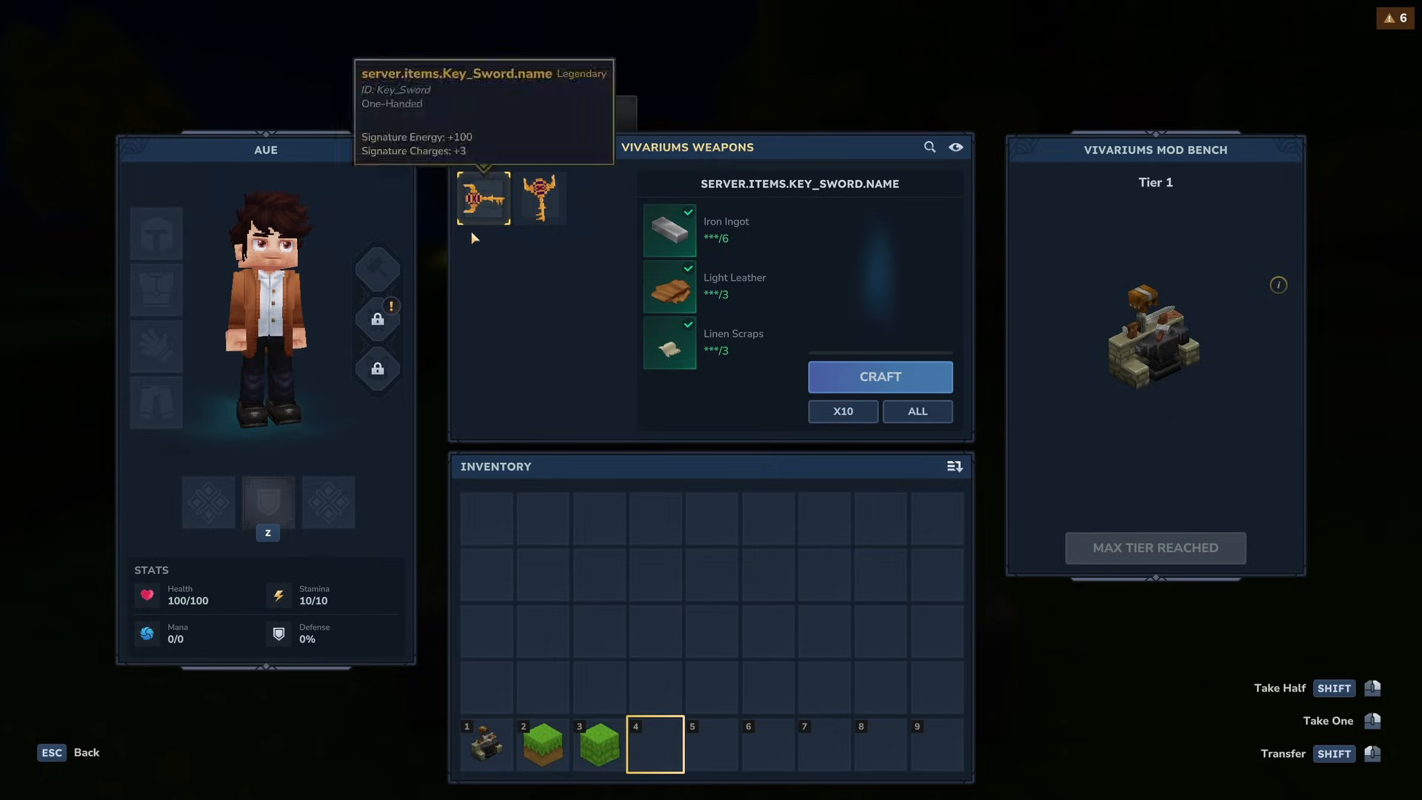
pyautogui.moveTo(563, 200)
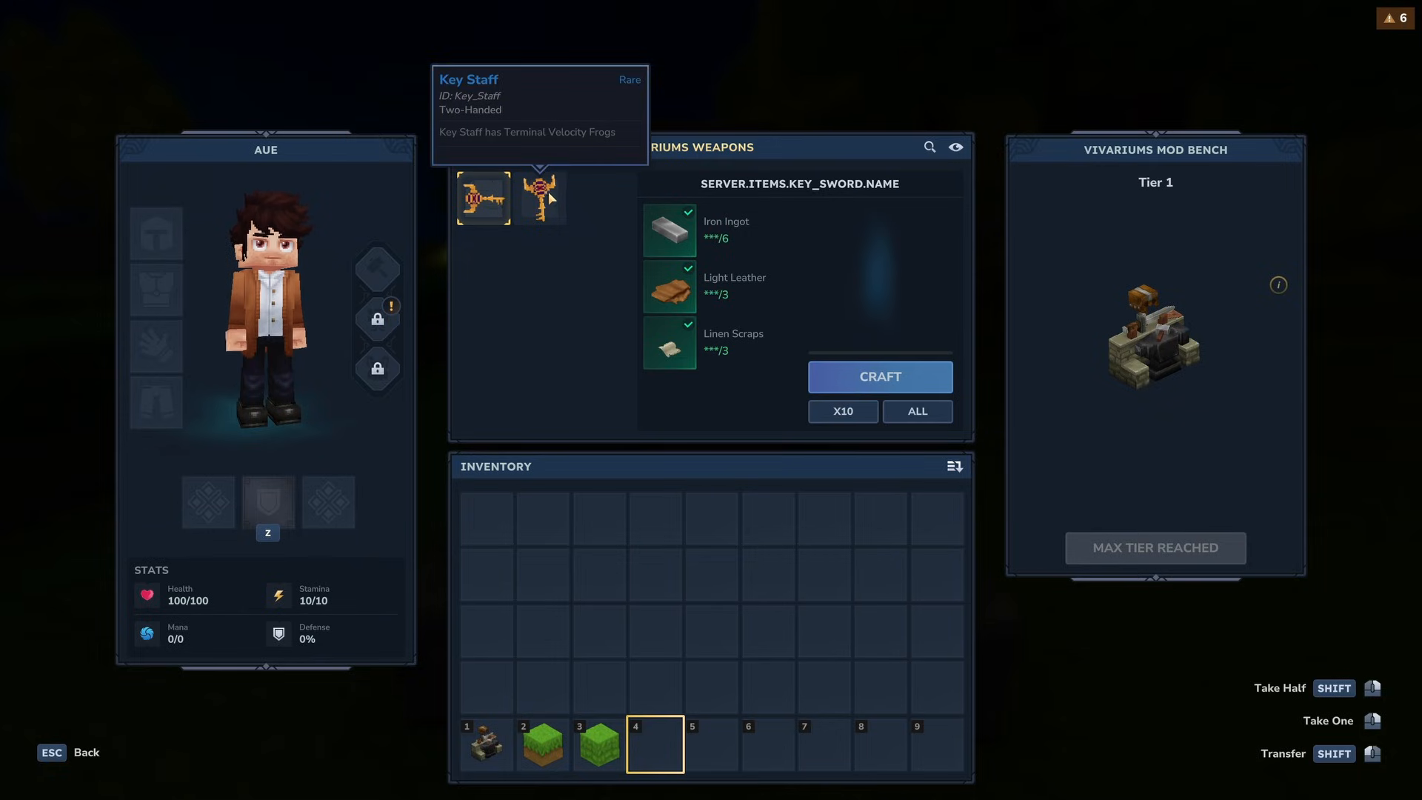
pyautogui.click(542, 104)
pyautogui.click(605, 120)
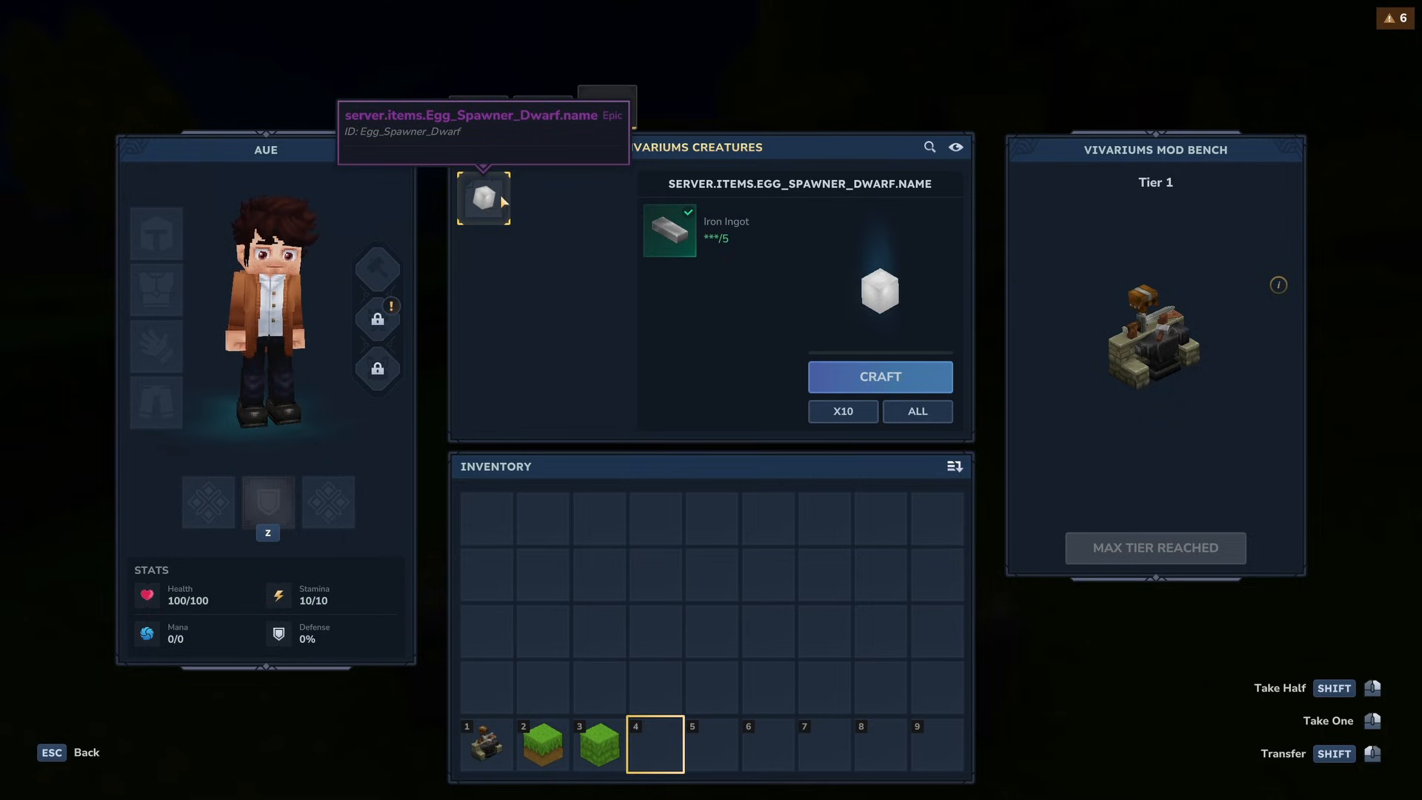
# - Move the two grass blocks and the bench from the hotbar into the inventory
pyautogui.keyDown('shift'); pyautogui.click(599, 744); pyautogui.keyUp('shift')
pyautogui.keyDown('shift'); pyautogui.click(542, 744); pyautogui.keyUp('shift')
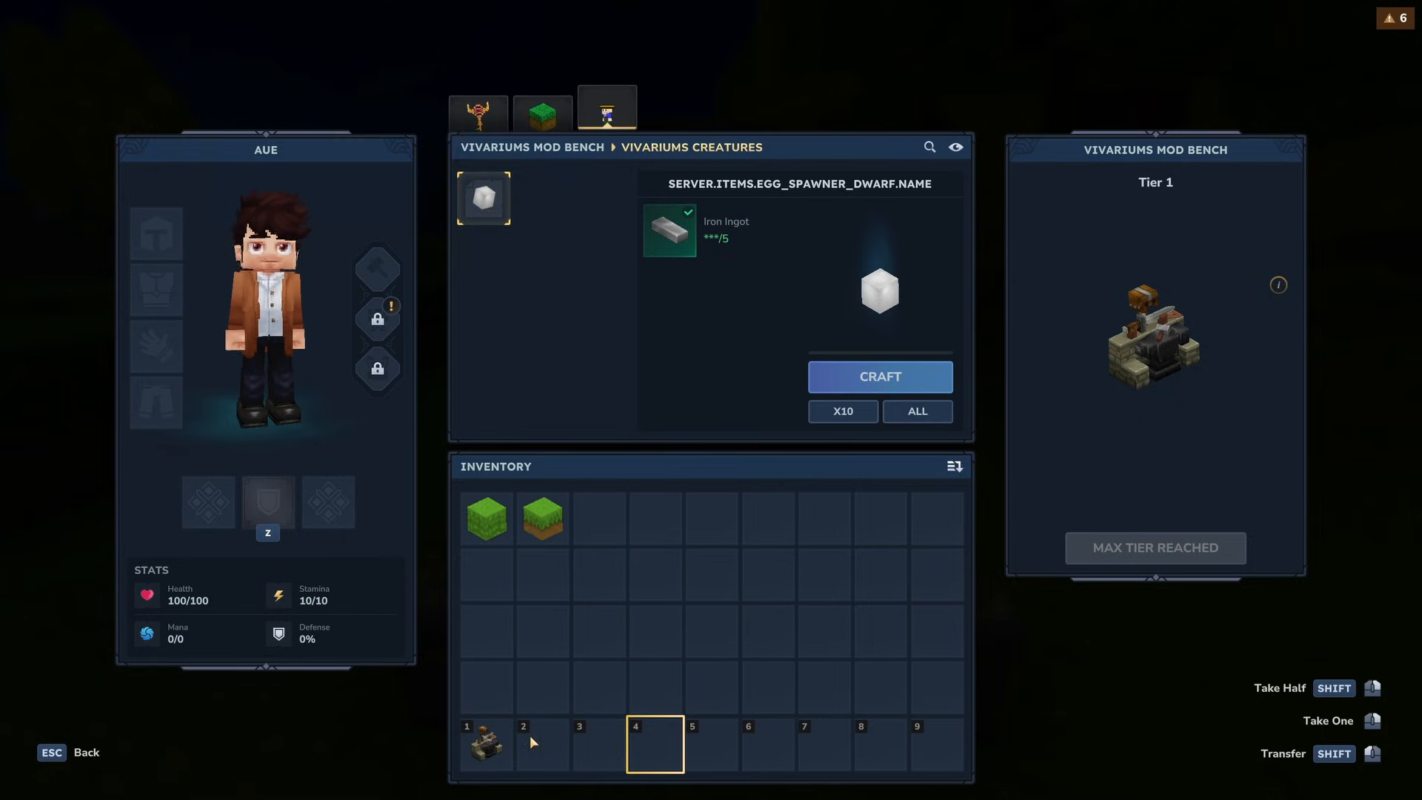
pyautogui.keyDown('shift'); pyautogui.click(486, 743); pyautogui.keyUp('shift')
# - Craft the Egg_Spawner_Dwarf, Modded_Grass_Block, Key_Sword and Key Staff at the Vivariums Mod Bench, and close the bench
pyautogui.click(889, 379)
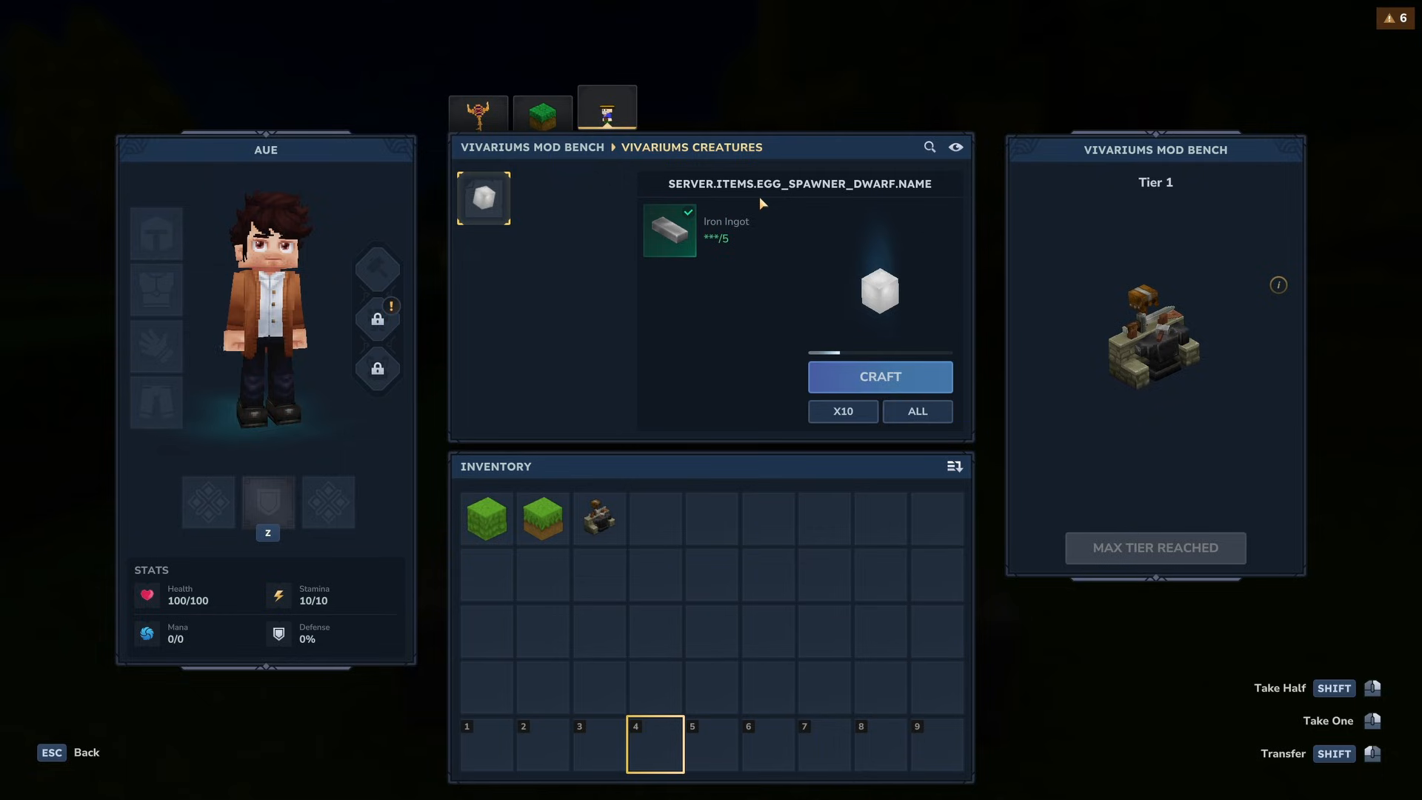
pyautogui.click(544, 115)
pyautogui.click(867, 373)
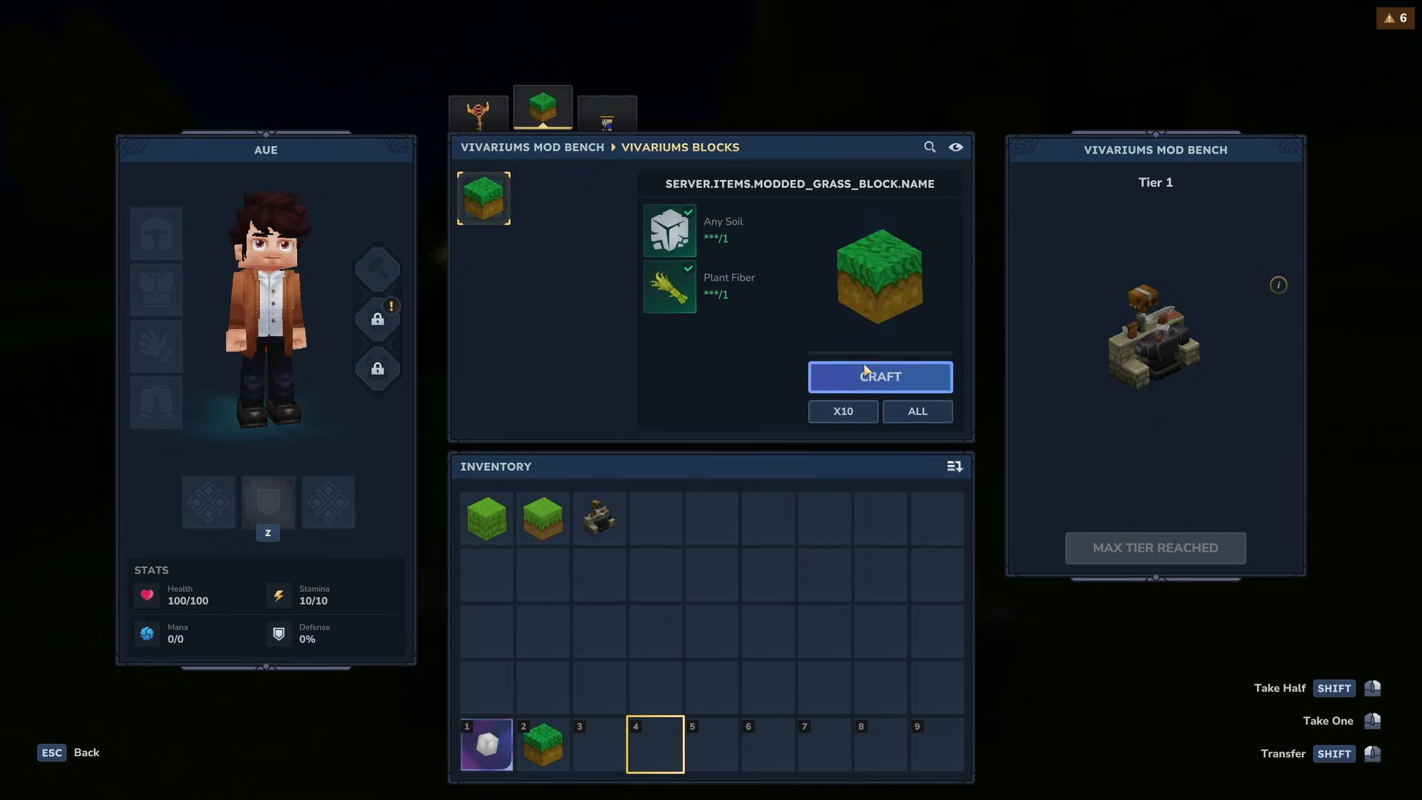
pyautogui.click(489, 119)
pyautogui.click(927, 390)
pyautogui.click(542, 204)
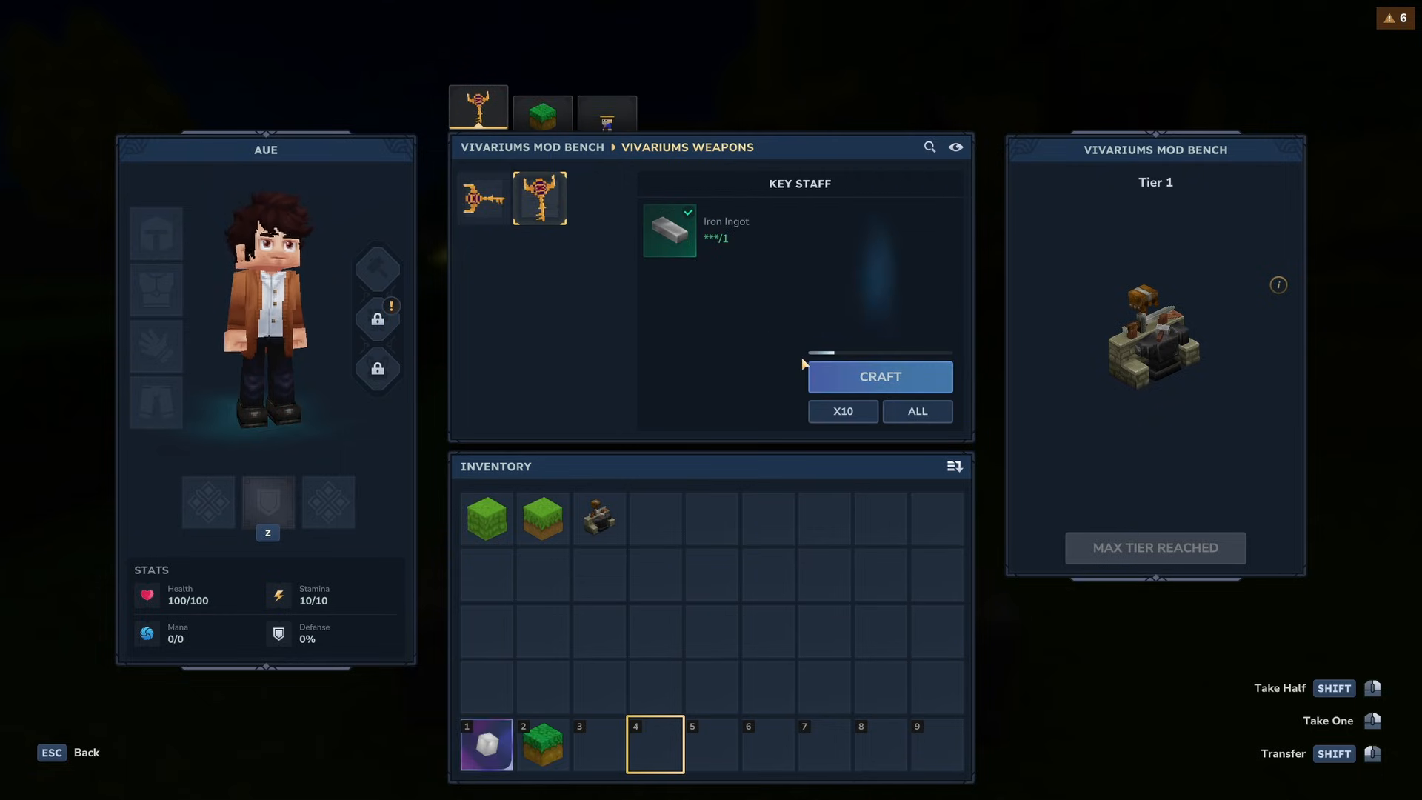
pyautogui.press('Escape')
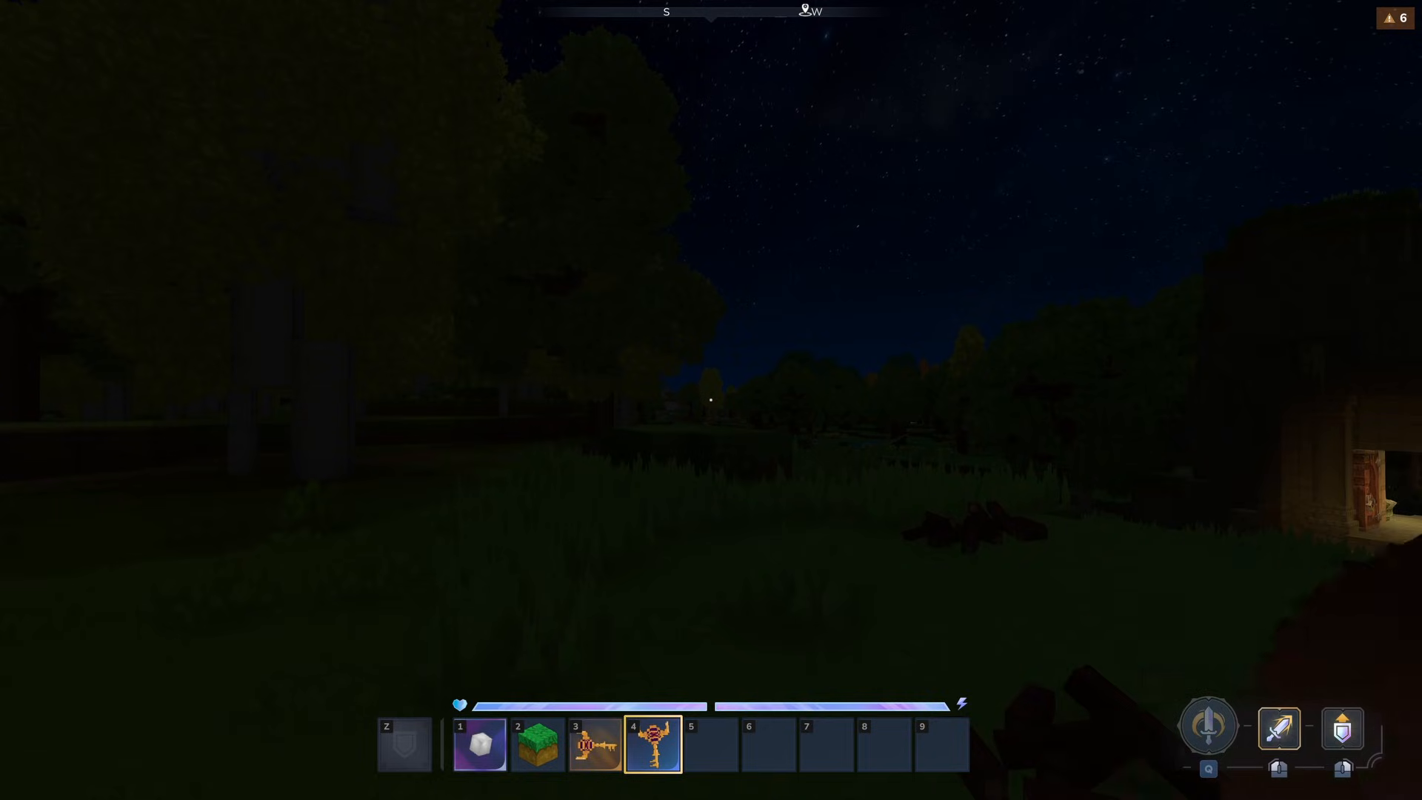
# - Test the crafted Key Staff's secondary action in the world and equip the key sword
pyautogui.rightClick(710, 400)
pyautogui.press('w')
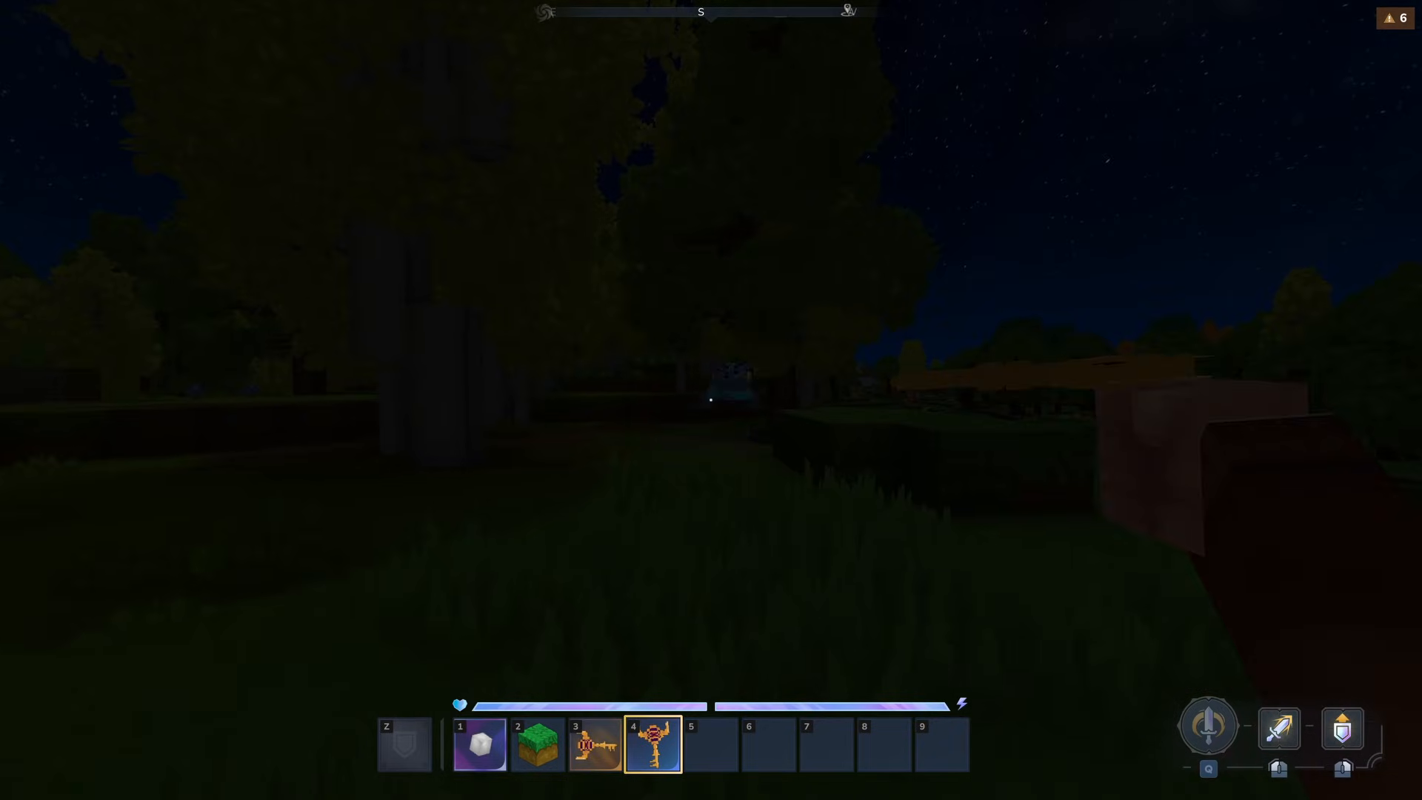
pyautogui.press('w')
pyautogui.rightClick(710, 400)
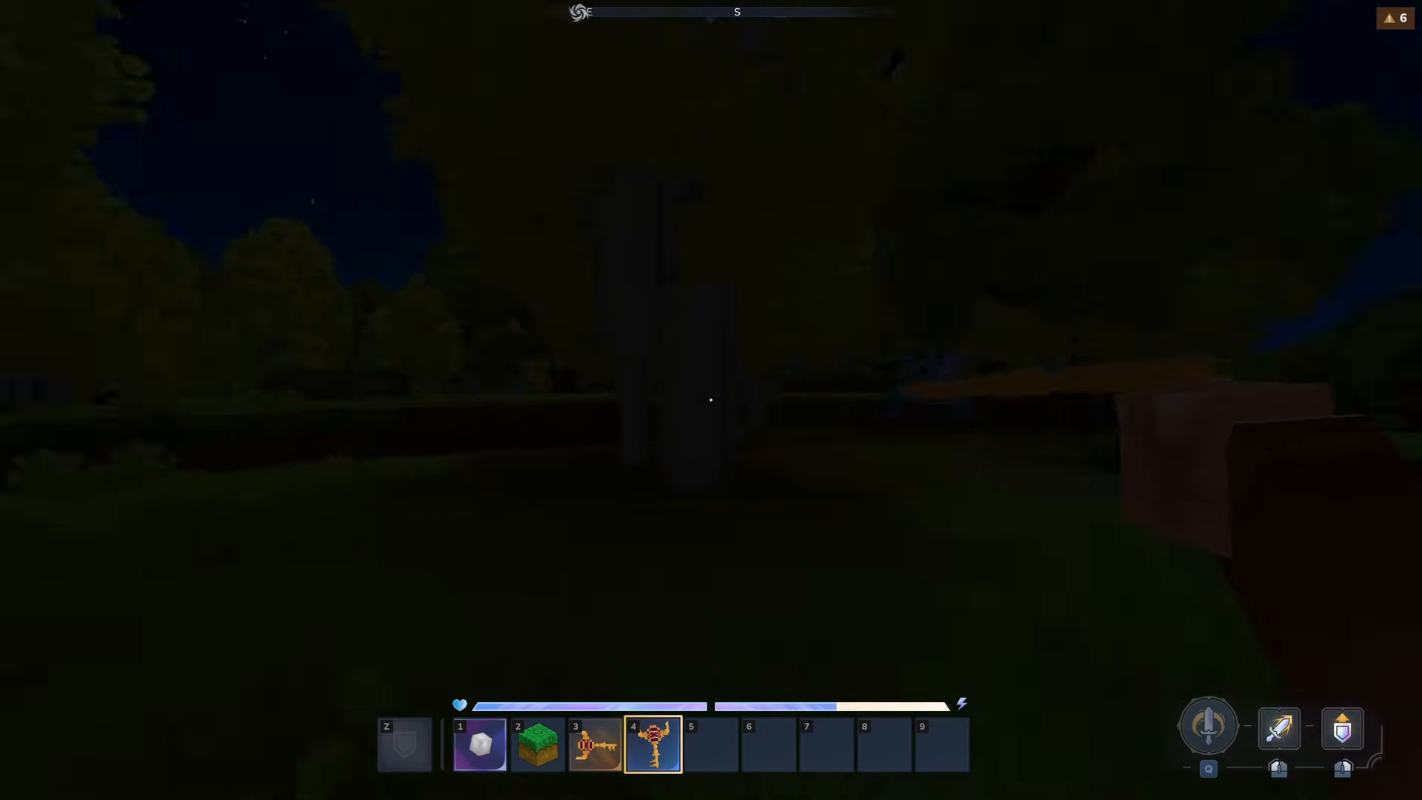
pyautogui.press('3')
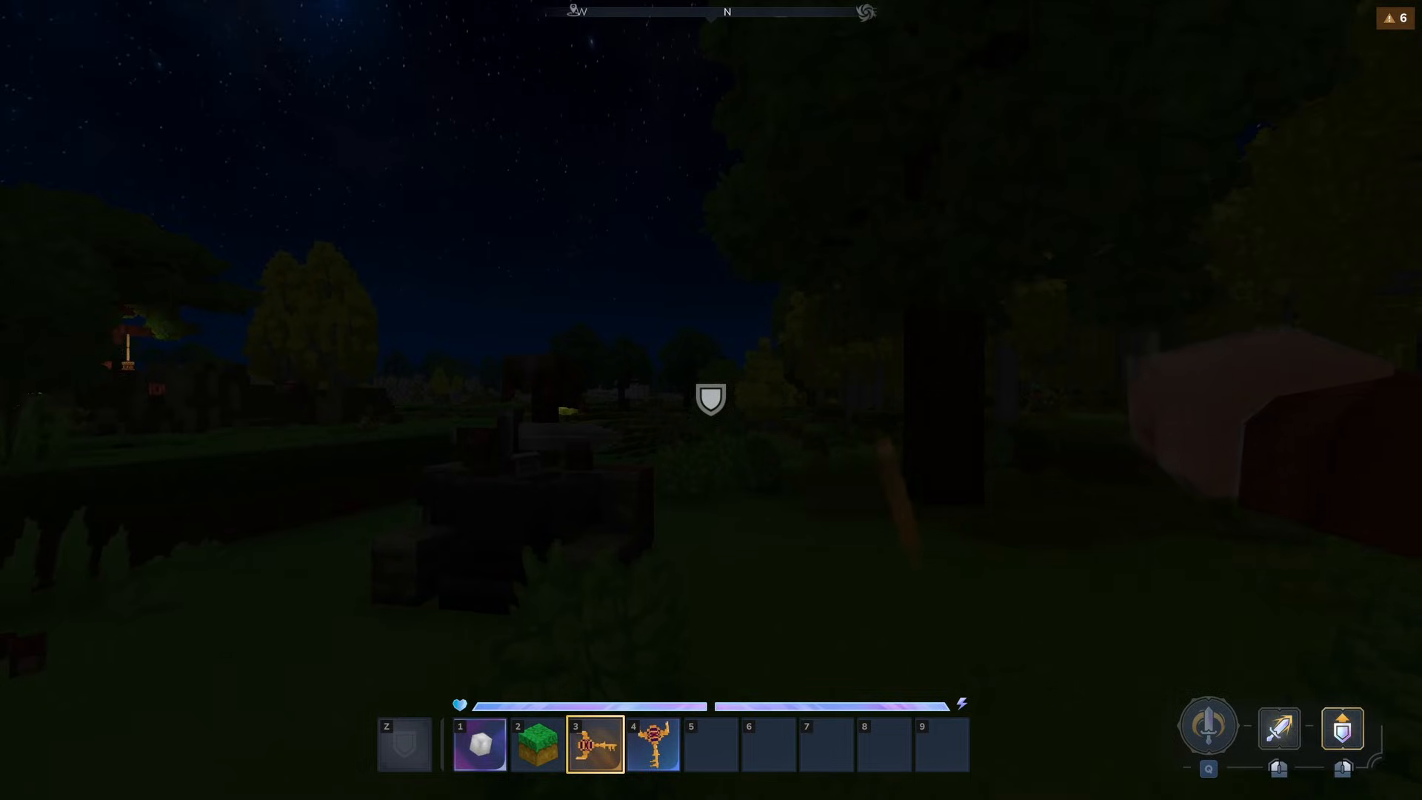
# - Place the crafted Modded_Grass_Block on the ground near the bench
pyautogui.press('2')
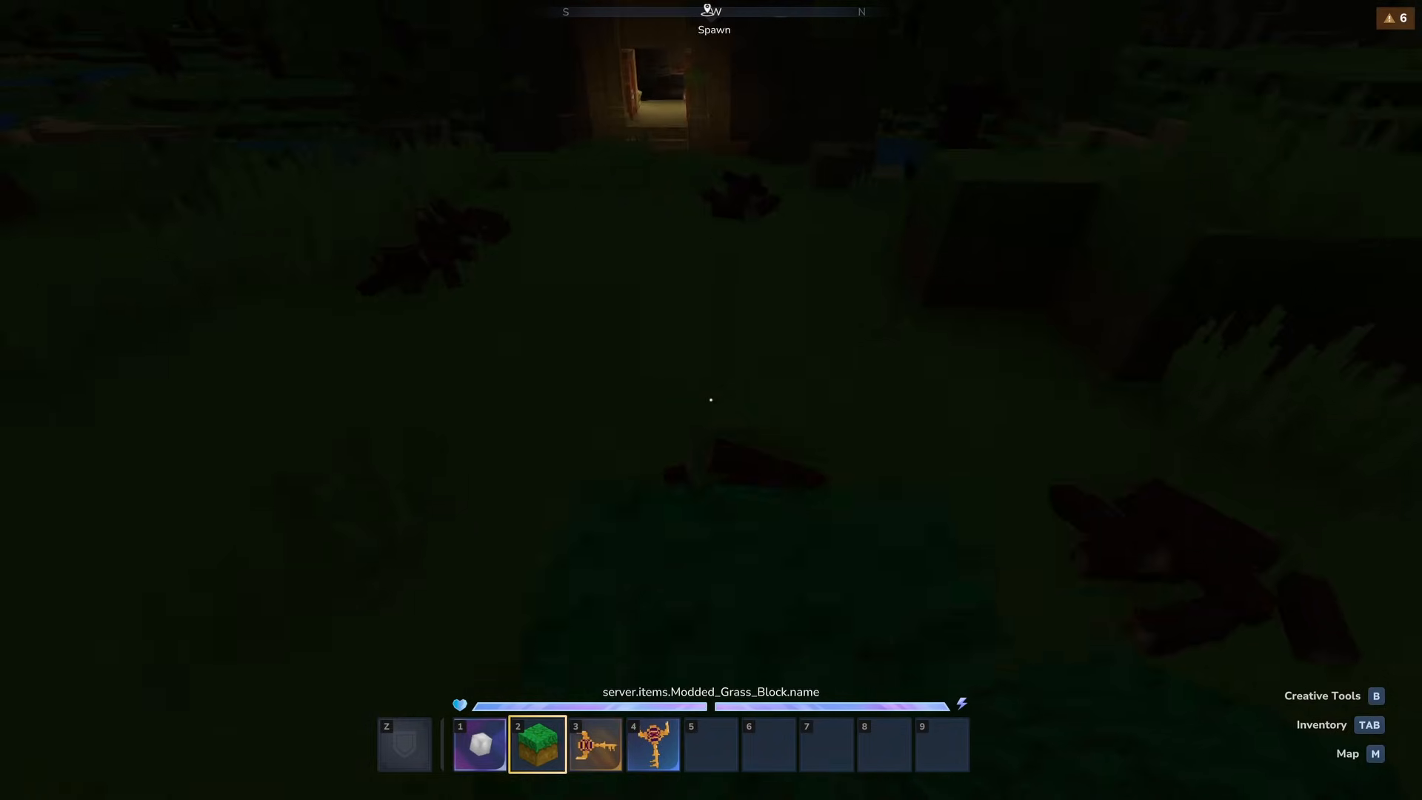
pyautogui.click(711, 400)
pyautogui.press('space')
pyautogui.rightClick(710, 400)
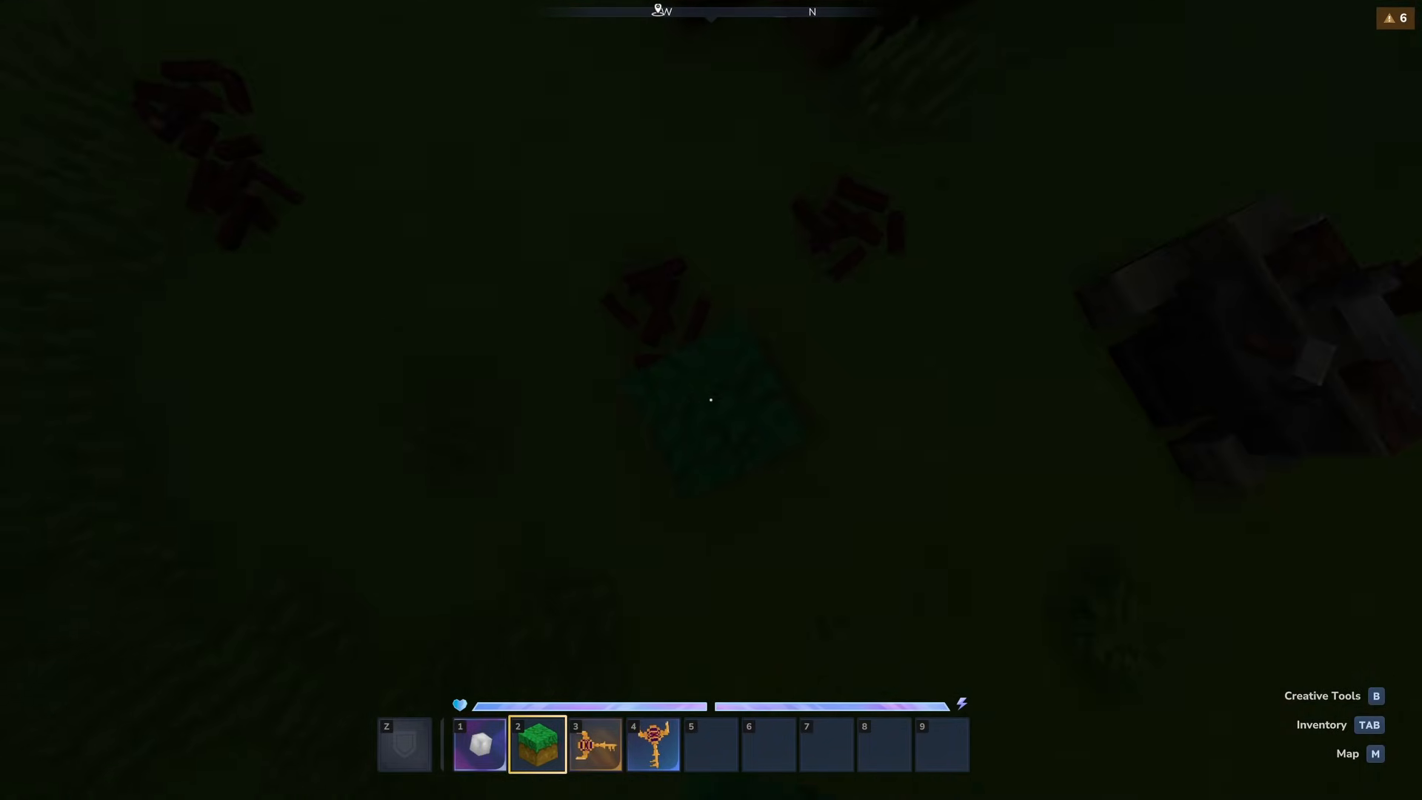
# - Spawn a dwarf on the grass with the Egg_Spawner_Dwarf and use the Key Staff on it
pyautogui.press('1')
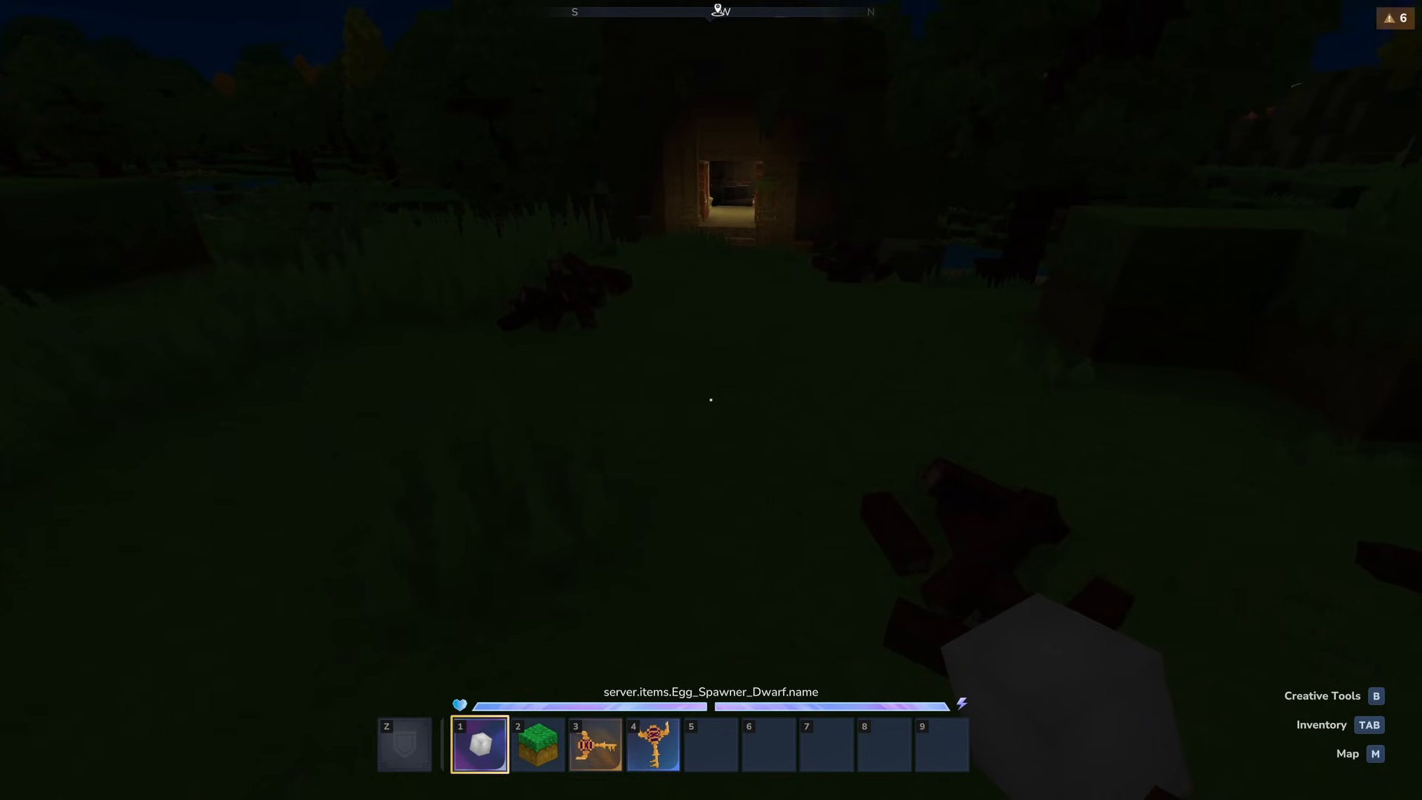
pyautogui.rightClick(711, 400)
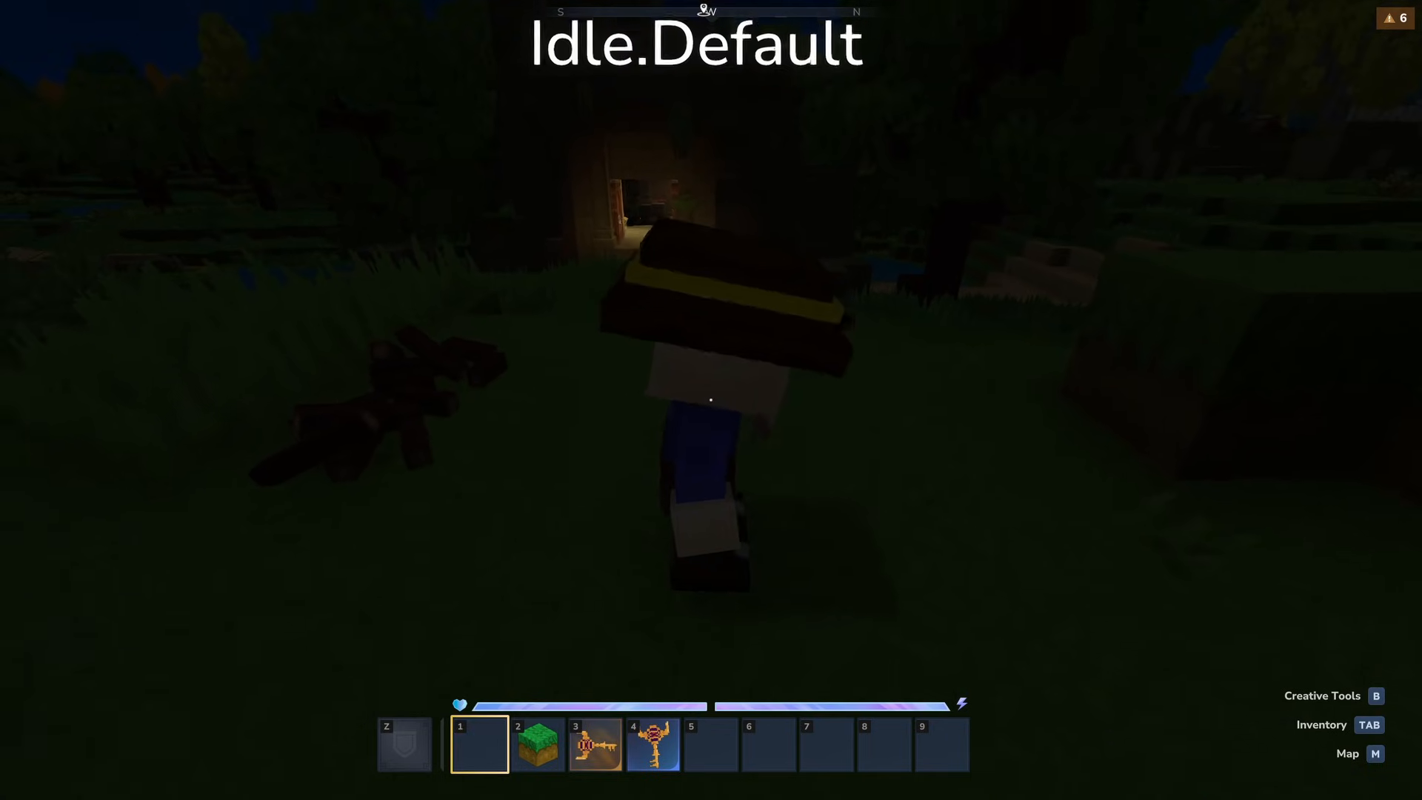
pyautogui.click(711, 400)
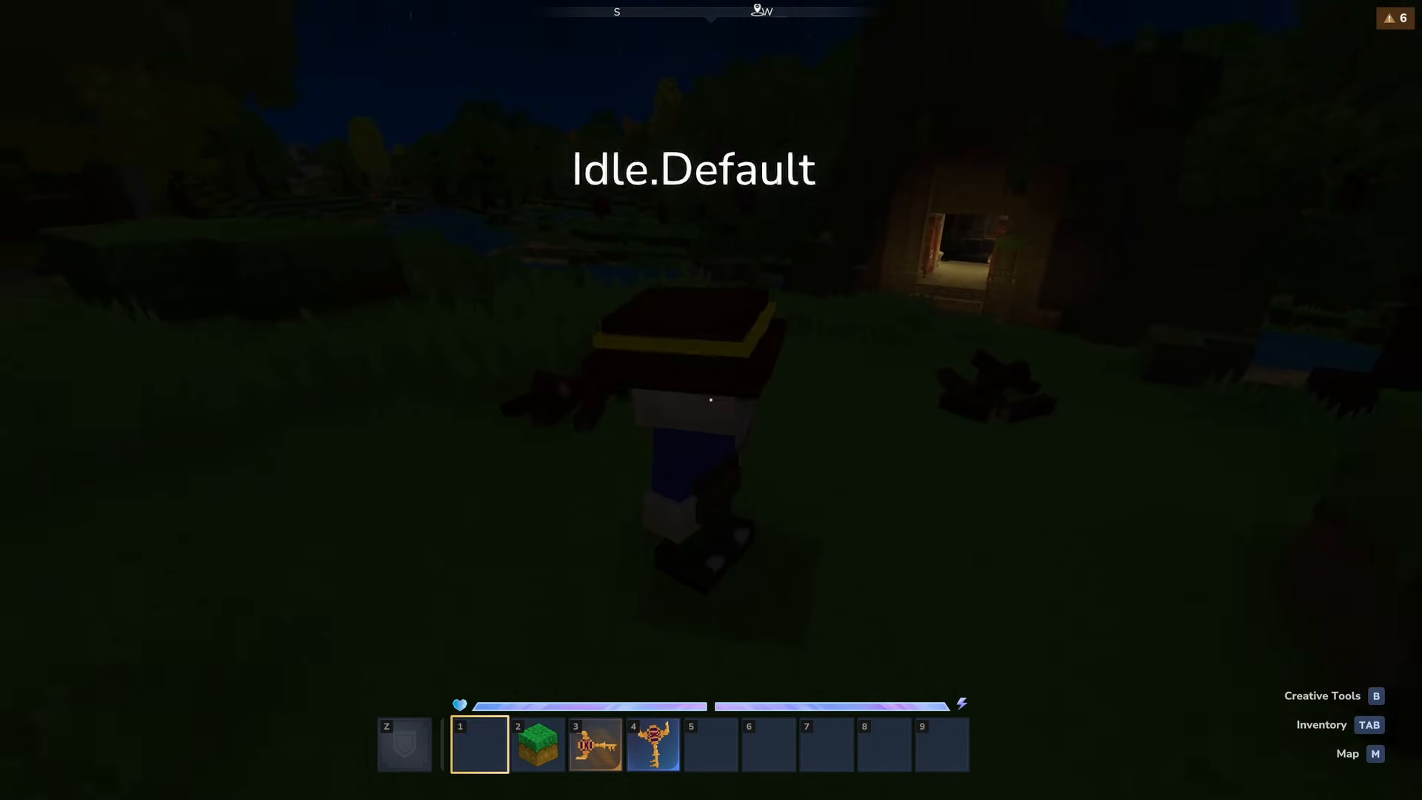
pyautogui.press('4')
pyautogui.rightClick(710, 400)
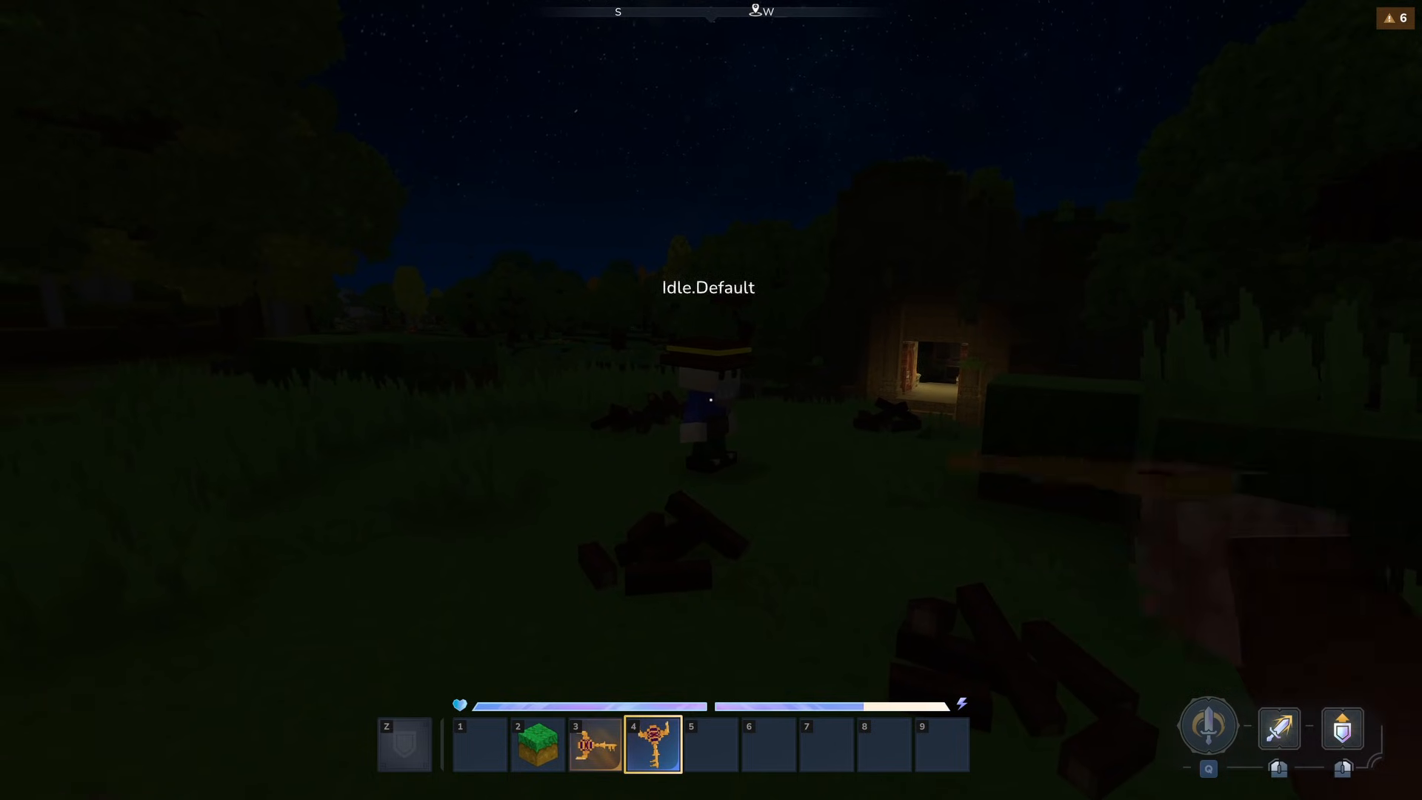
# - Check the tier information of the Vivariums Mod Bench and open the Asset Editor from the creative tools
pyautogui.rightClick(711, 400)
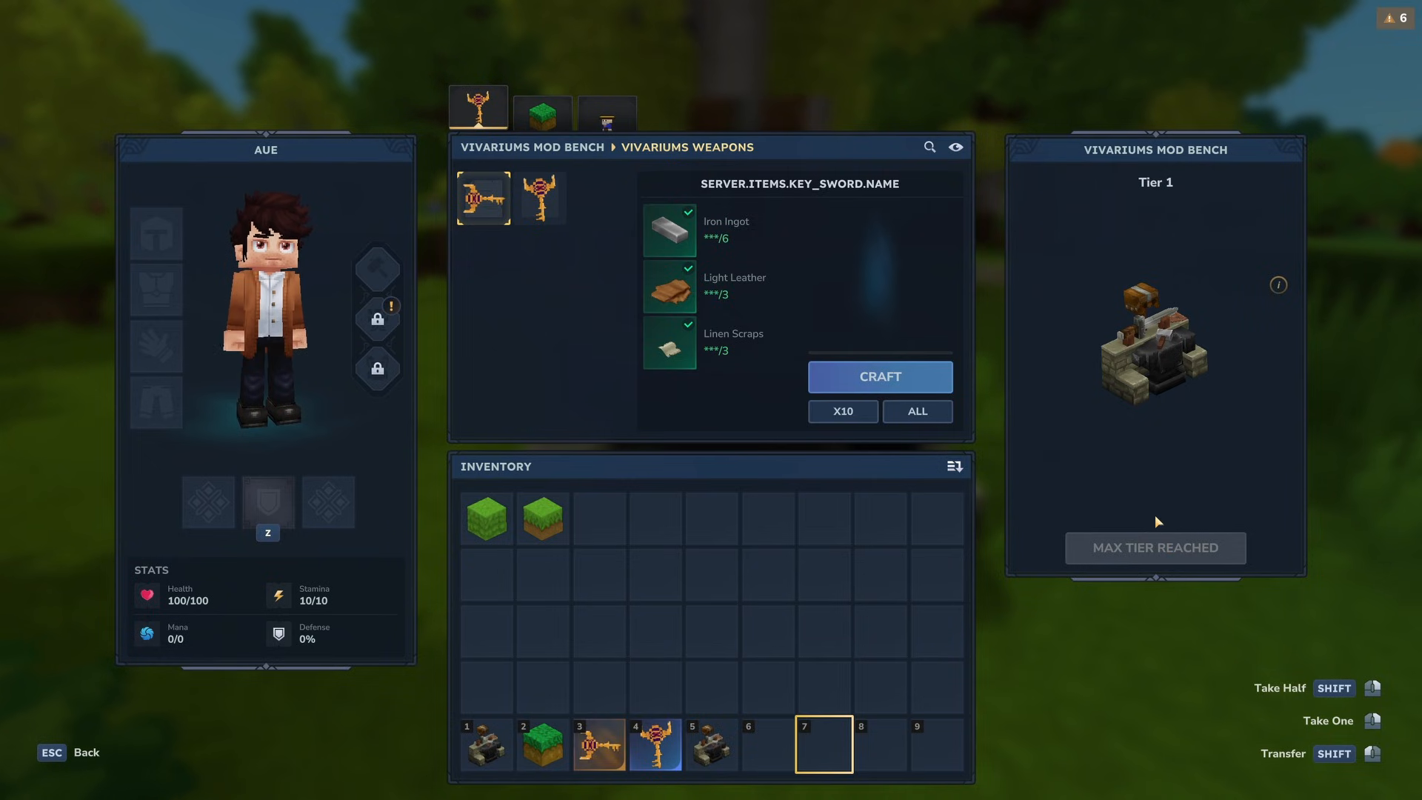
pyautogui.press('Escape')
pyautogui.press('Tab')
pyautogui.click(458, 41)
pyautogui.moveTo(154, 77)
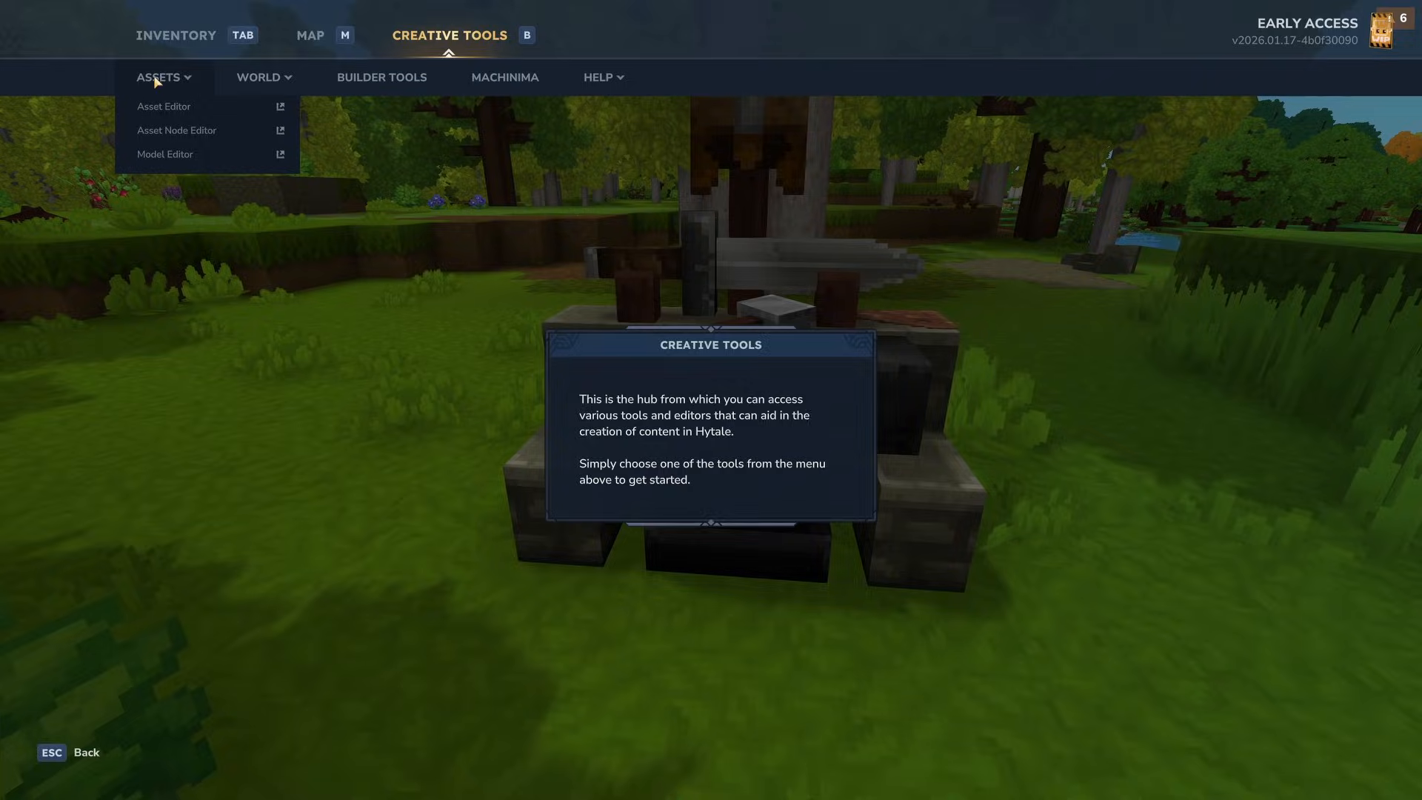
pyautogui.click(284, 106)
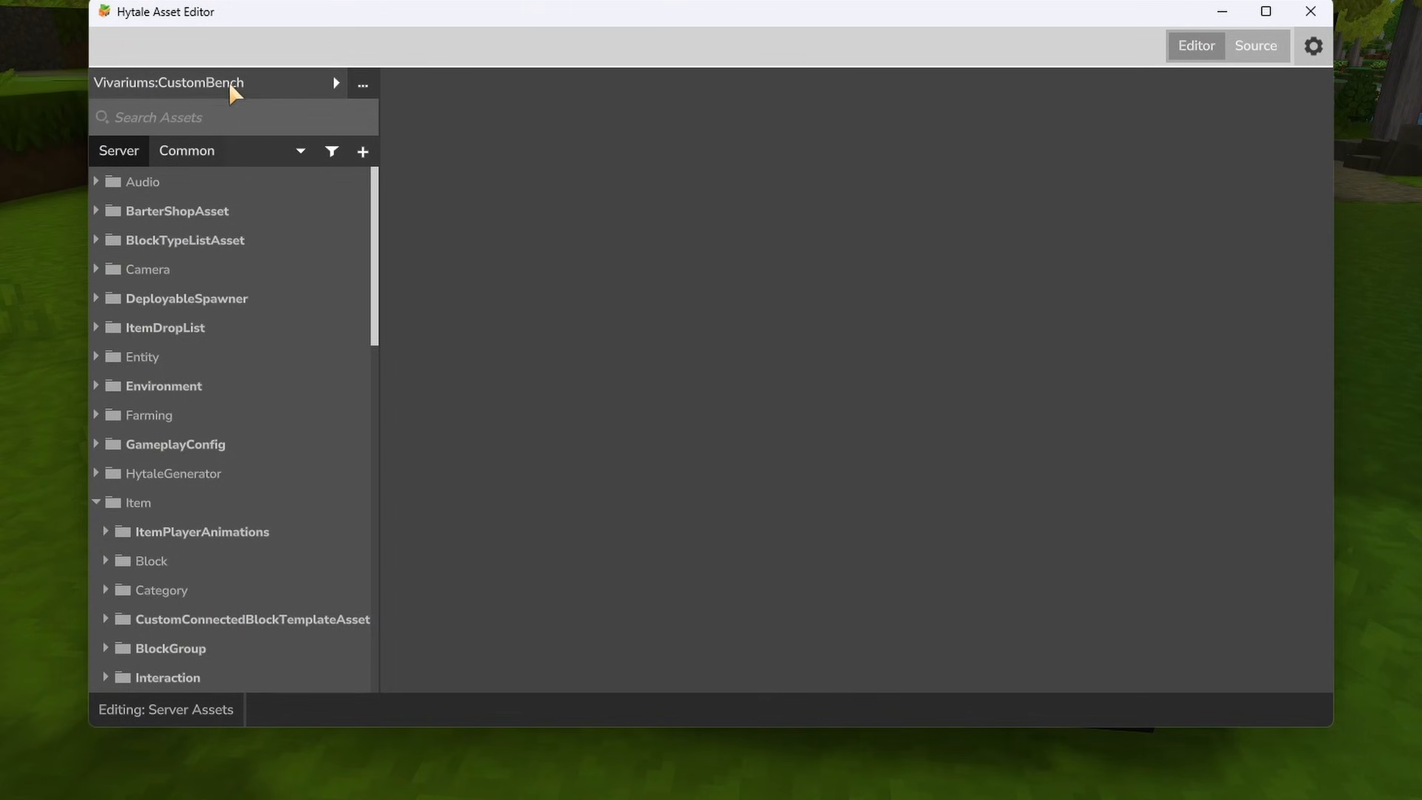
# - Switch to the read-only Hytale:Hytale asset pack, search for "workbench" and open the Bench_WorkBench item
pyautogui.click(247, 92)
pyautogui.click(130, 168)
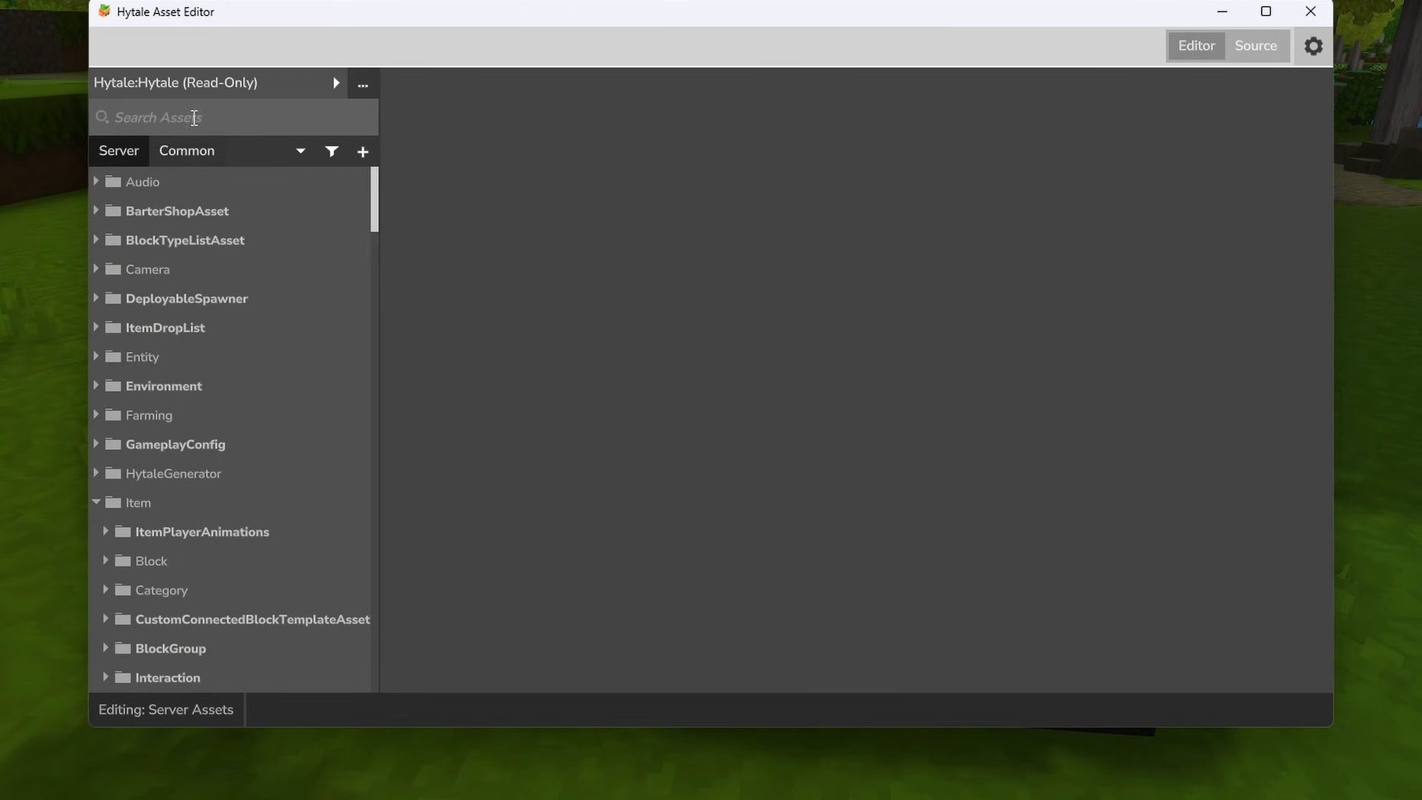
pyautogui.click(192, 117)
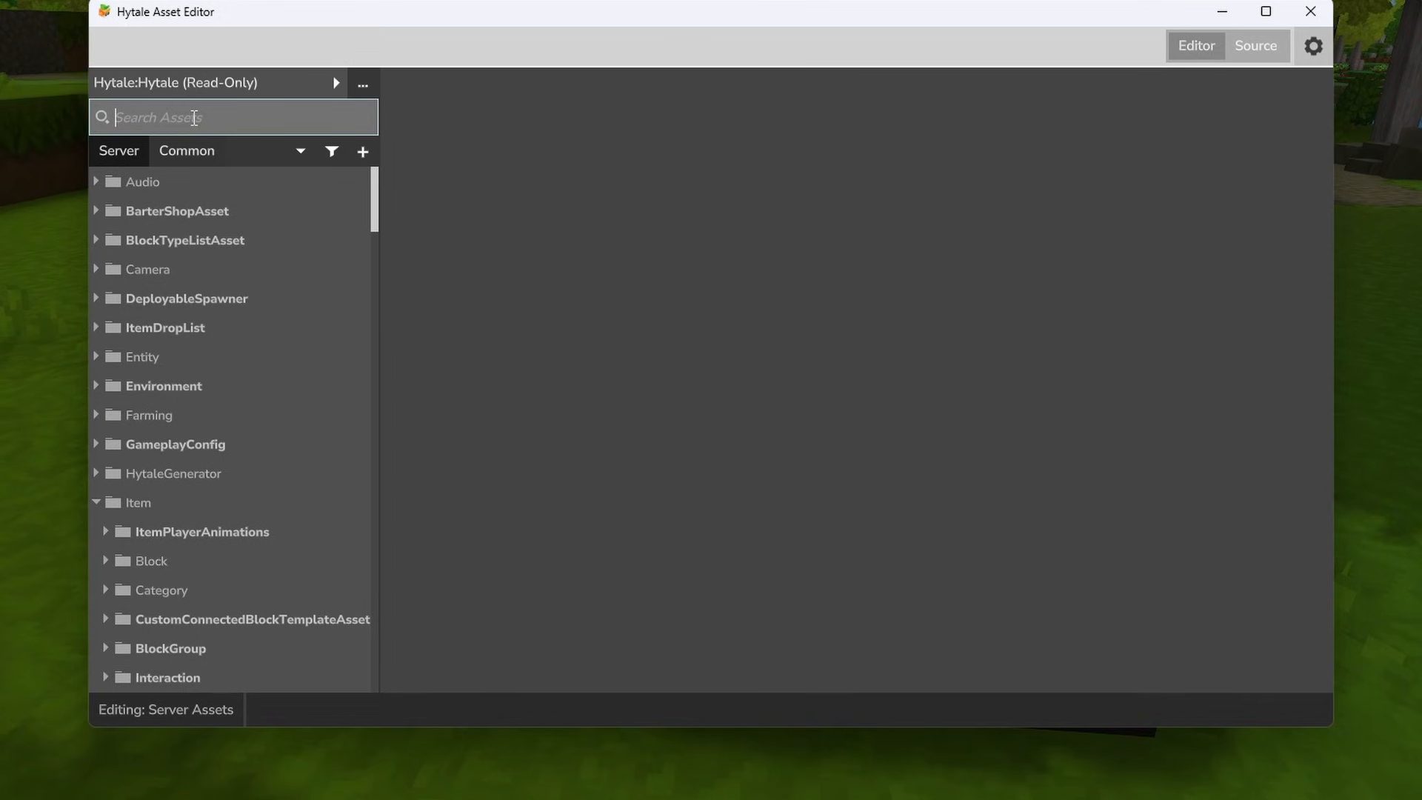
pyautogui.write('workbench')
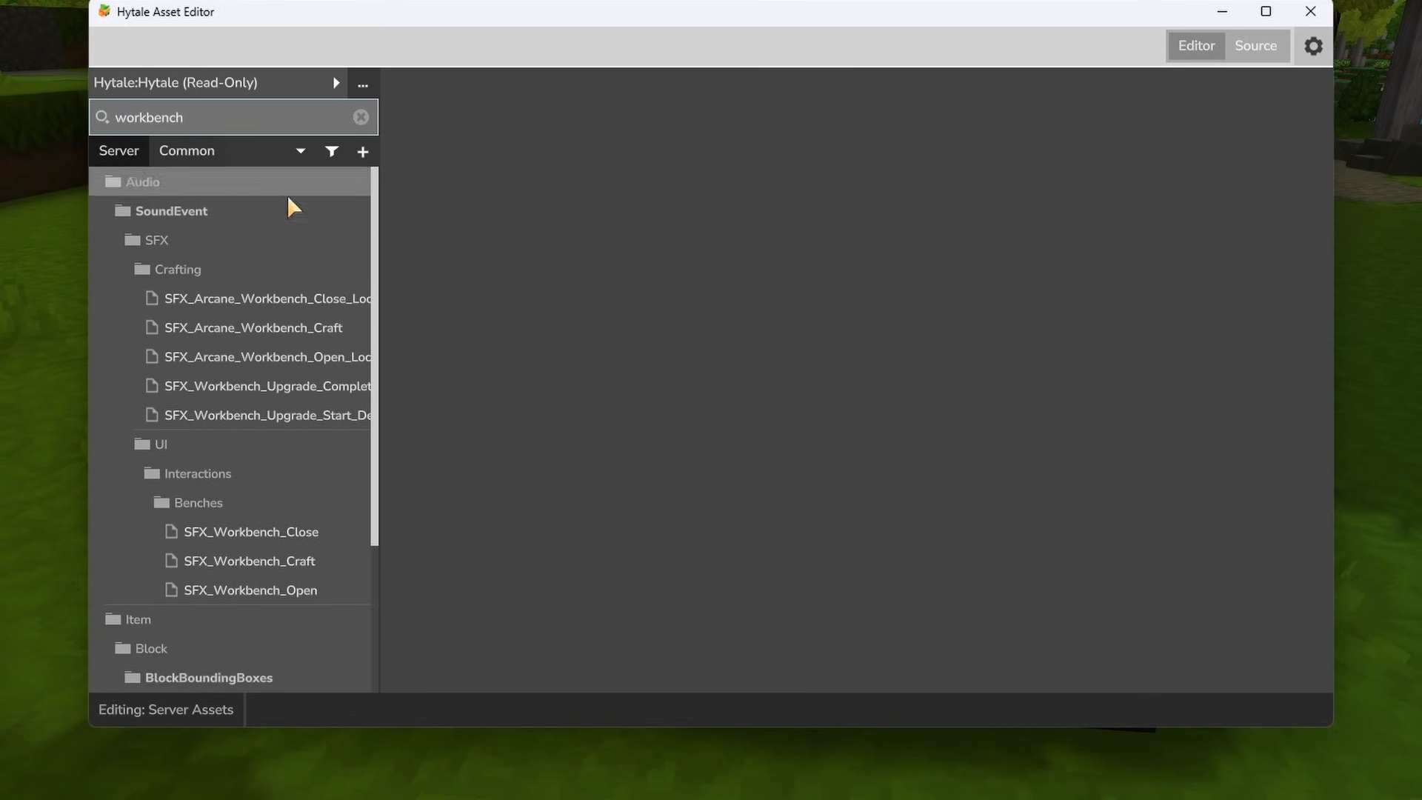
pyautogui.scroll(-3, 274, 189)
pyautogui.click(222, 680)
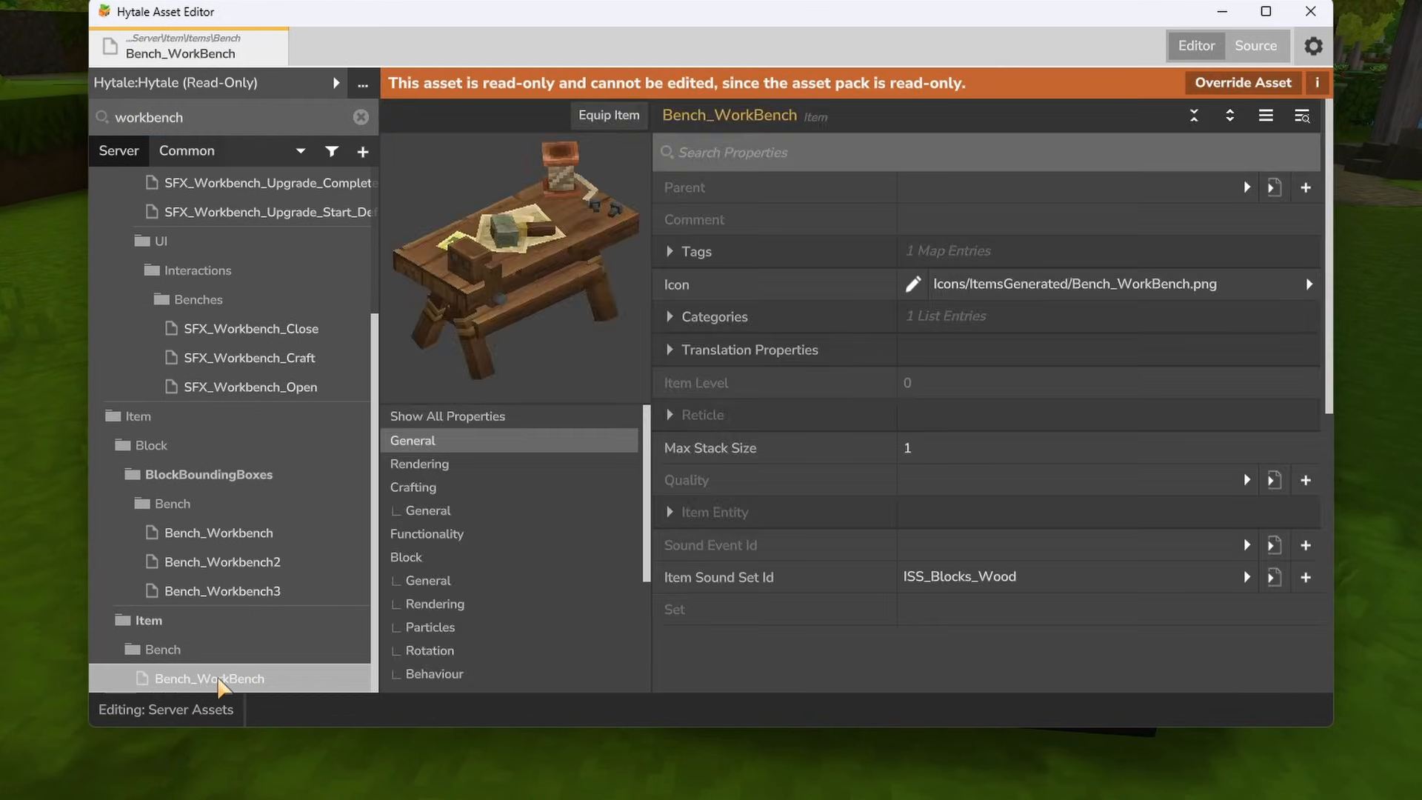
# - View Bench_WorkBench's JSON source and examine the TierLevels section with its upgrade requirements
pyautogui.click(1259, 46)
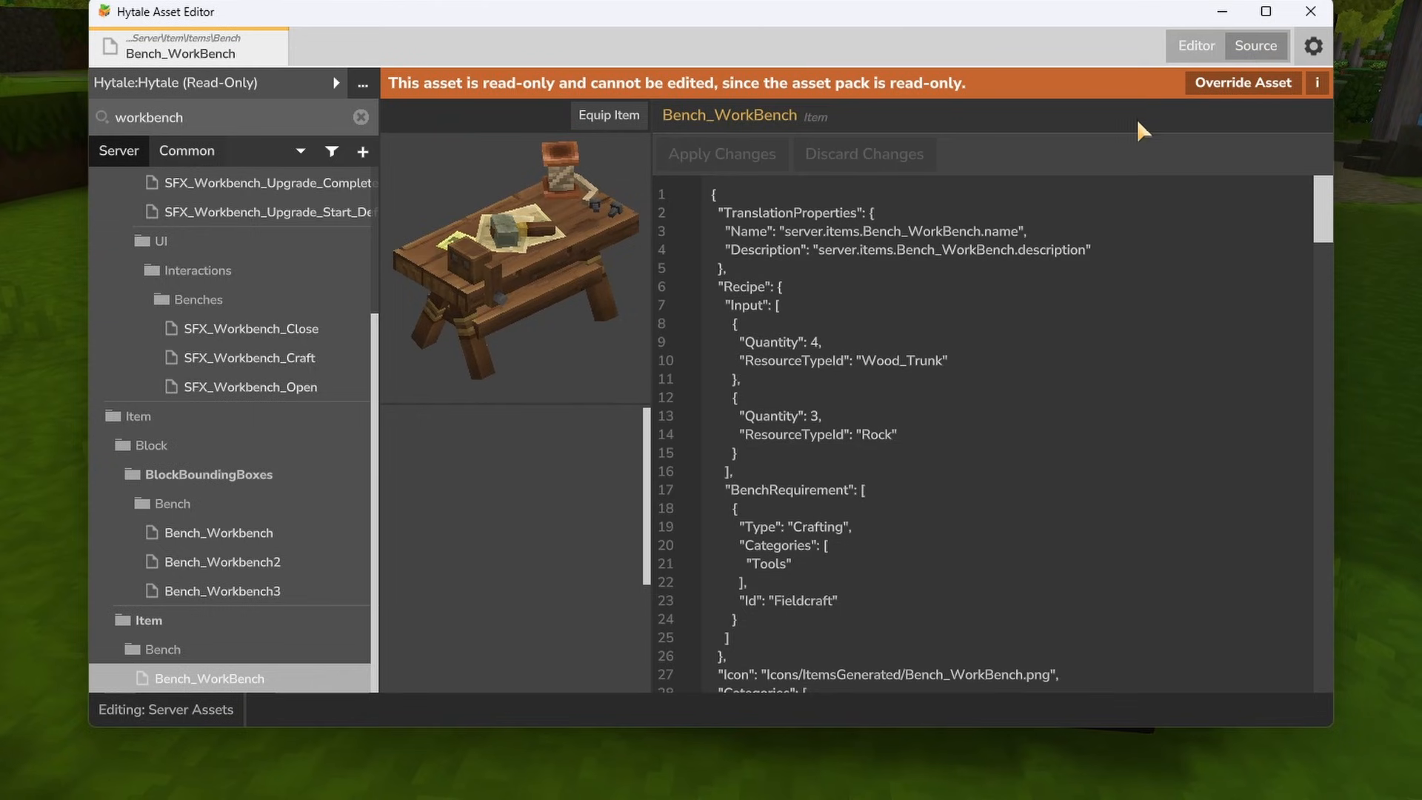
pyautogui.scroll(-10, 996, 237)
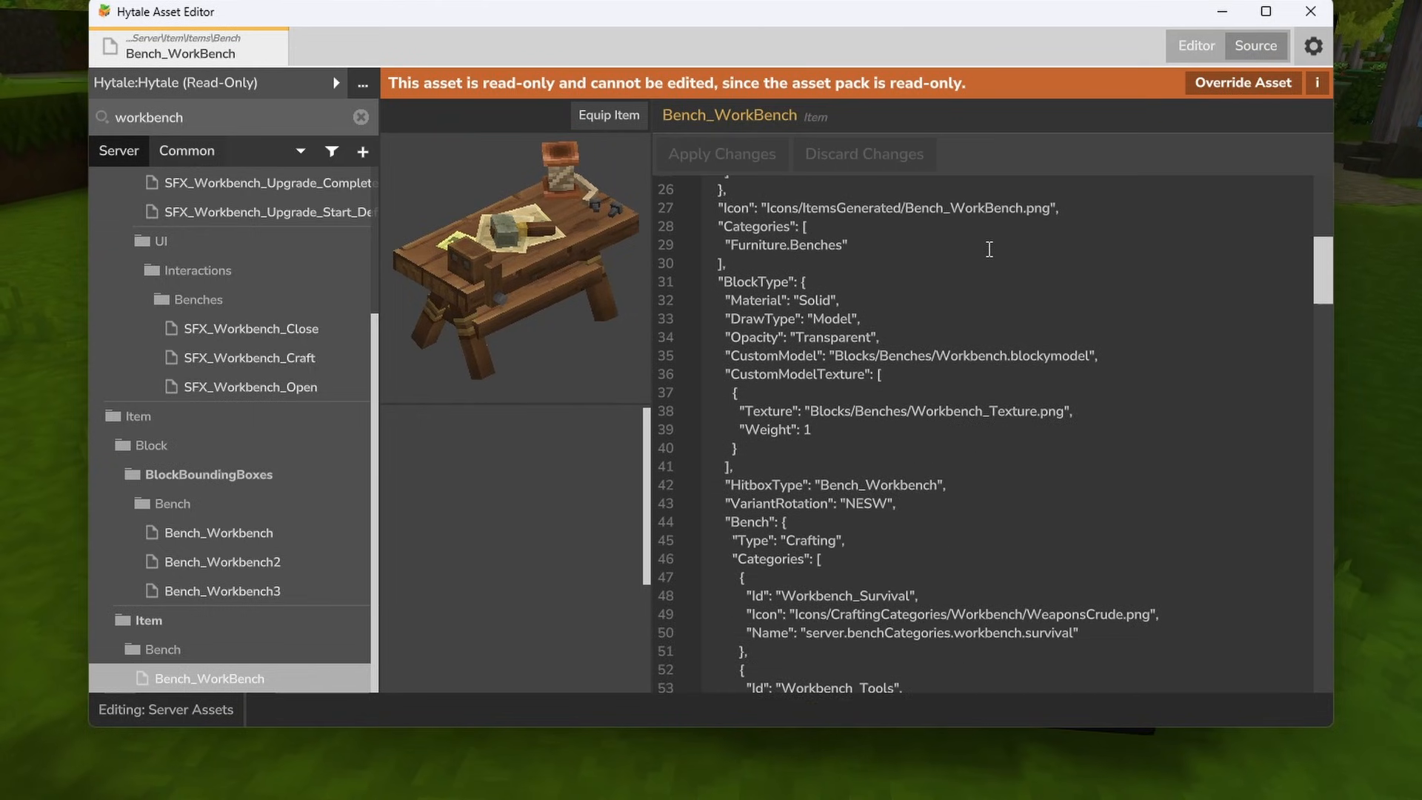
pyautogui.scroll(-3, 989, 249)
pyautogui.scroll(-10, 989, 250)
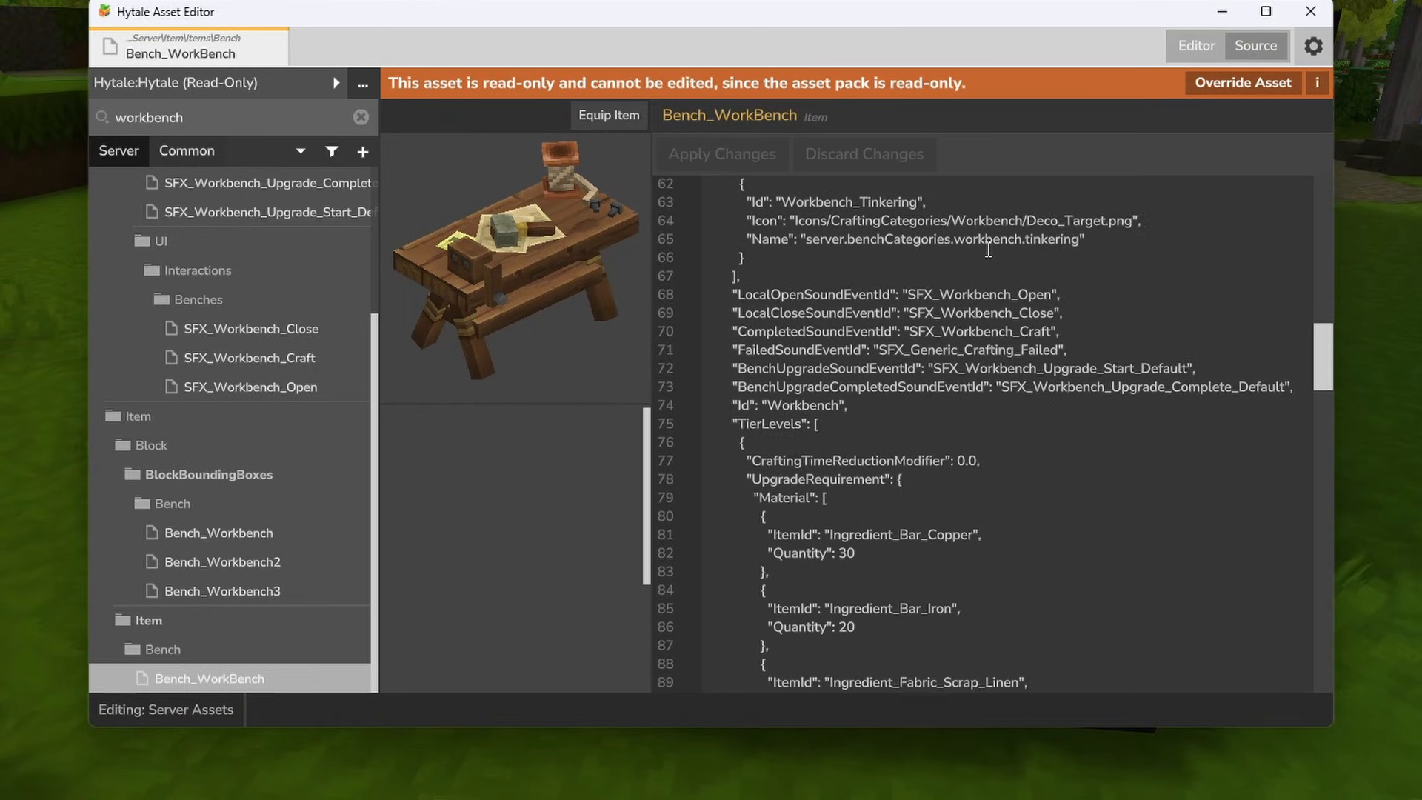
pyautogui.moveTo(862, 260); pyautogui.dragTo(904, 357)
pyautogui.click(831, 275)
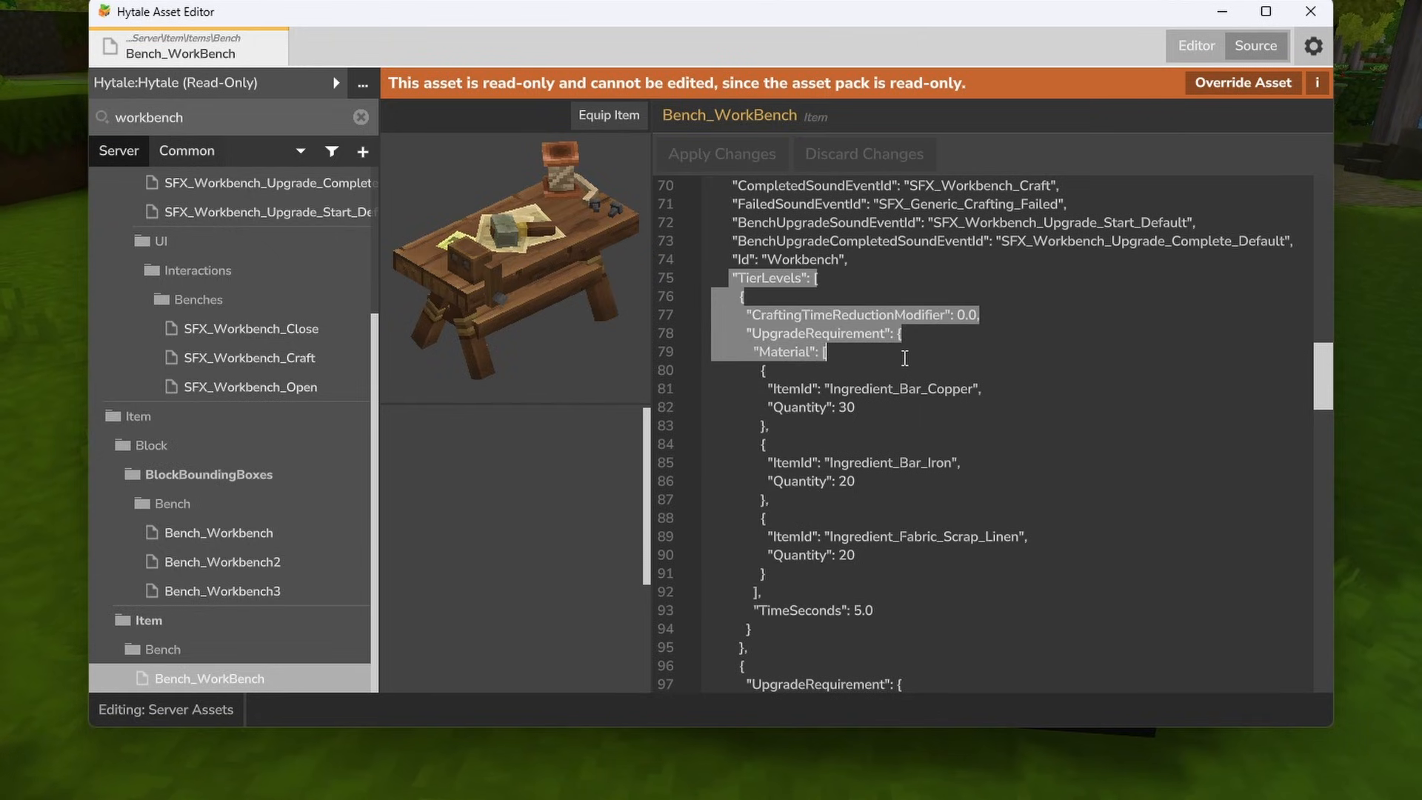
pyautogui.scroll(-2, 865, 306)
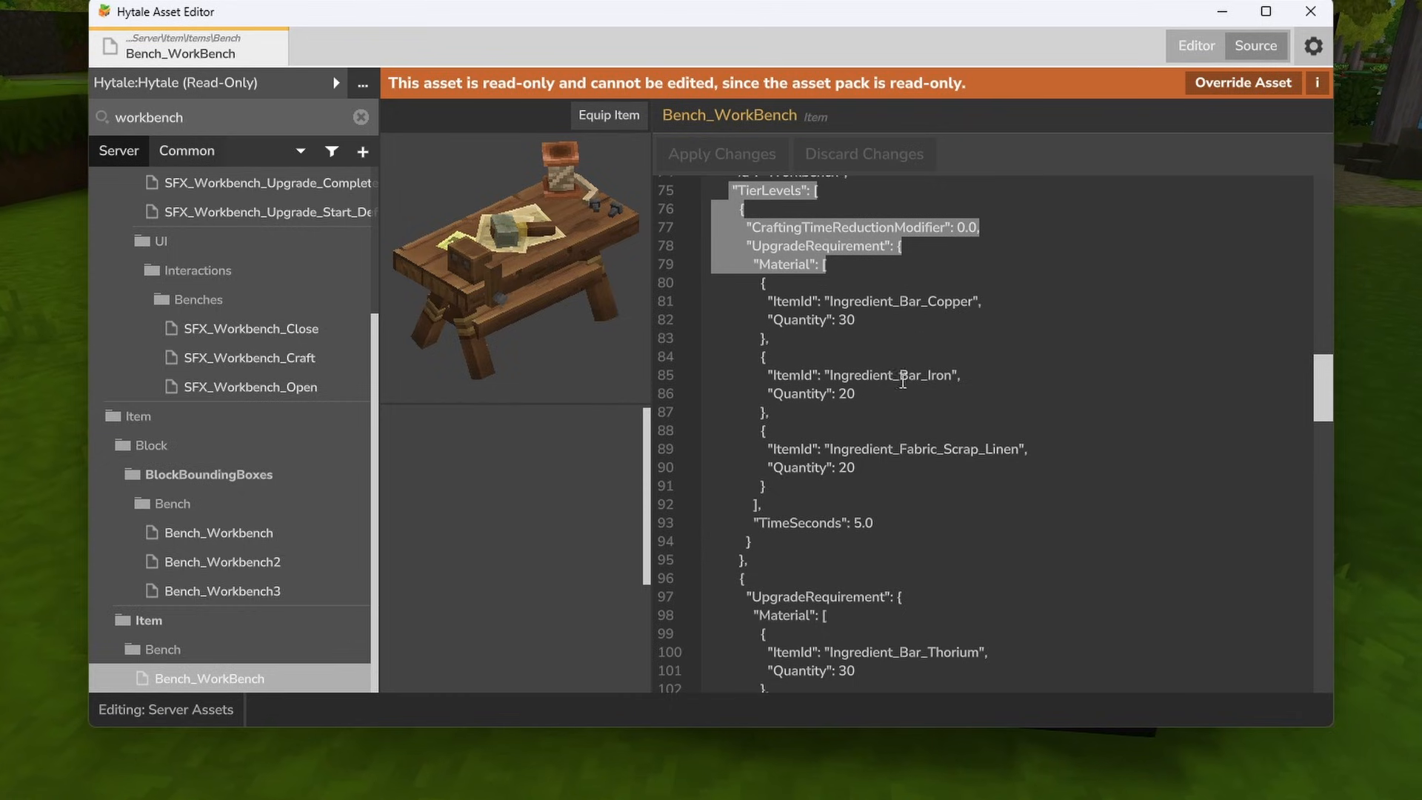
pyautogui.scroll(-4, 833, 542)
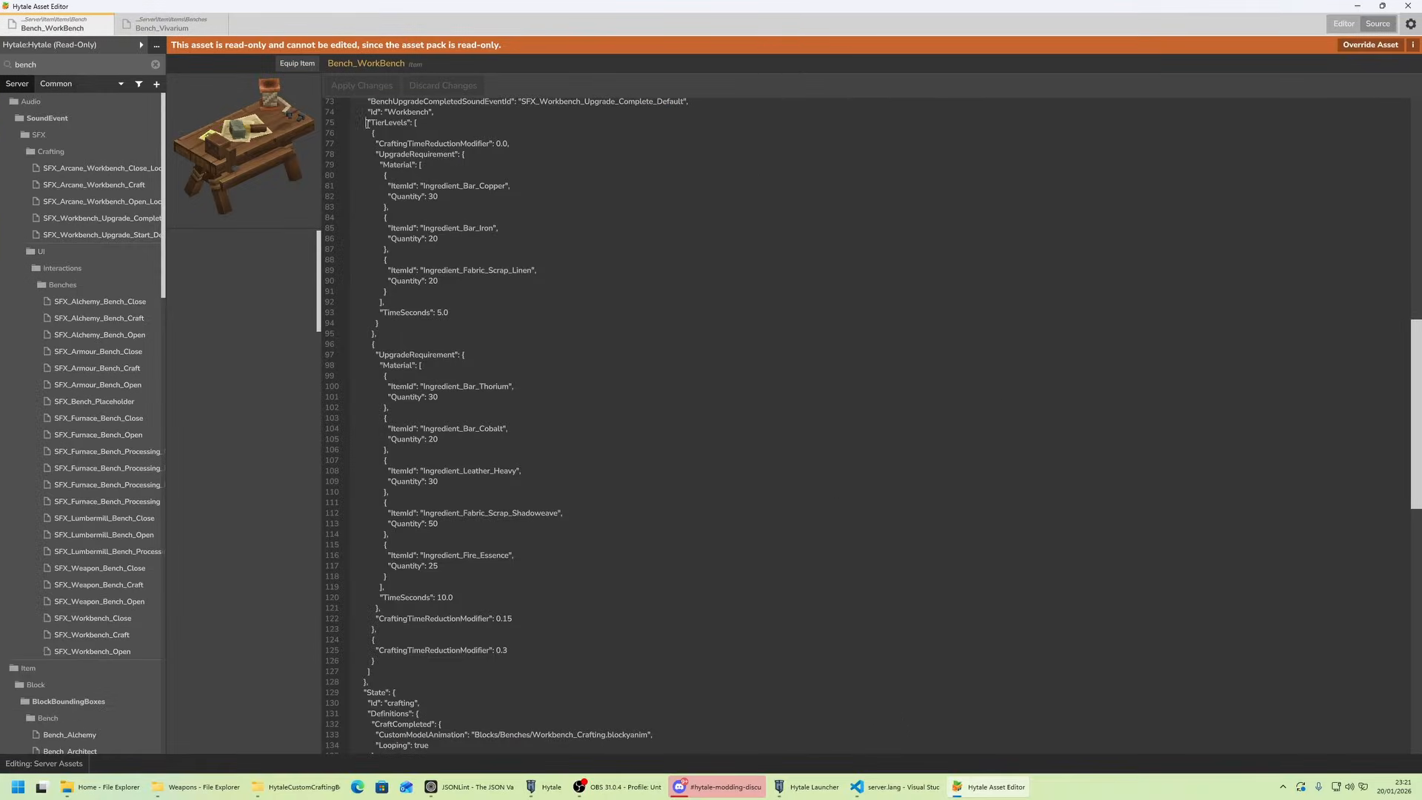
# - Copy Bench_WorkBench's full TierLevels block into Bench_Vivarium's source after the "Vivariumsbench" Id, adding the separating comma, and apply the changes
pyautogui.moveTo(366, 122); pyautogui.dragTo(530, 681)
pyautogui.hotkey('ctrl', 'c')
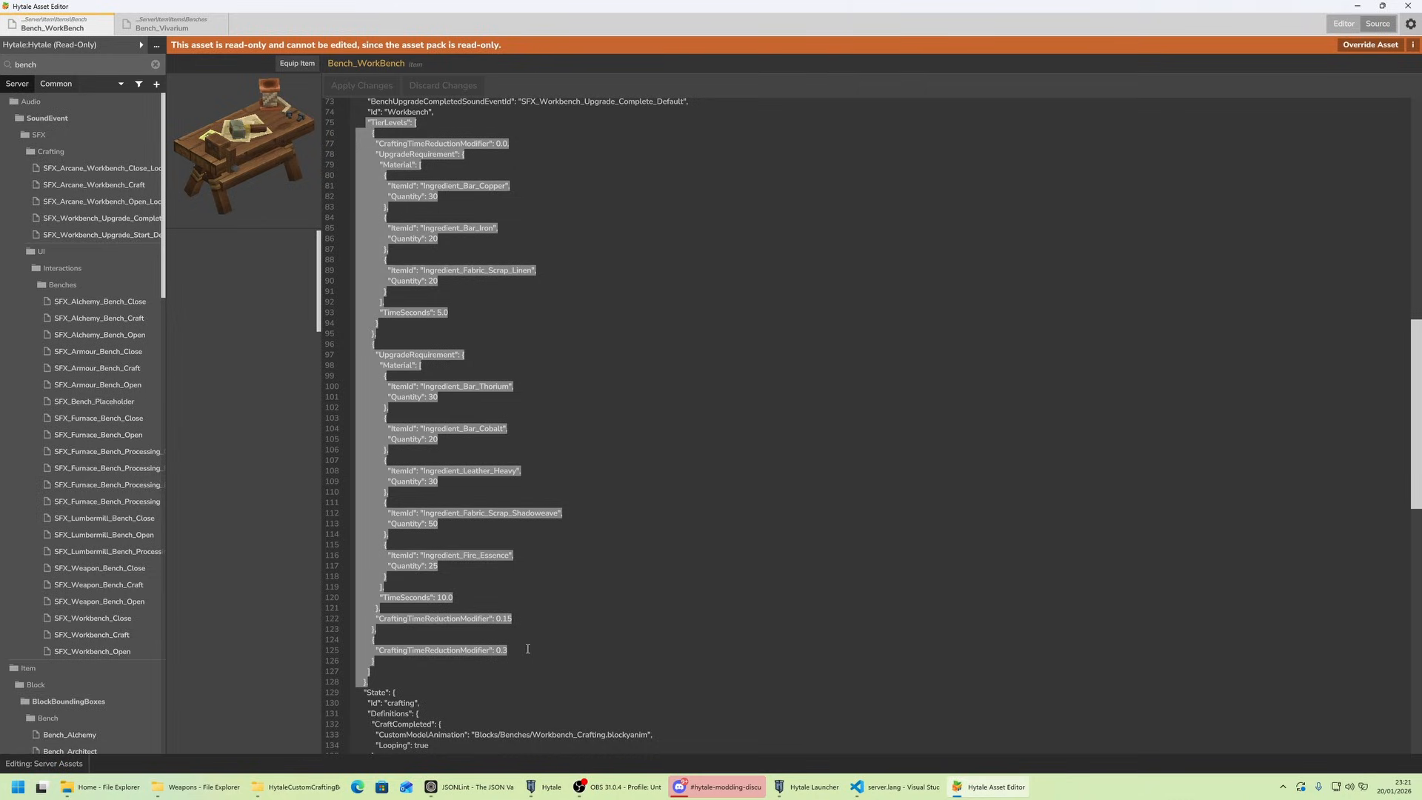
pyautogui.click(214, 32)
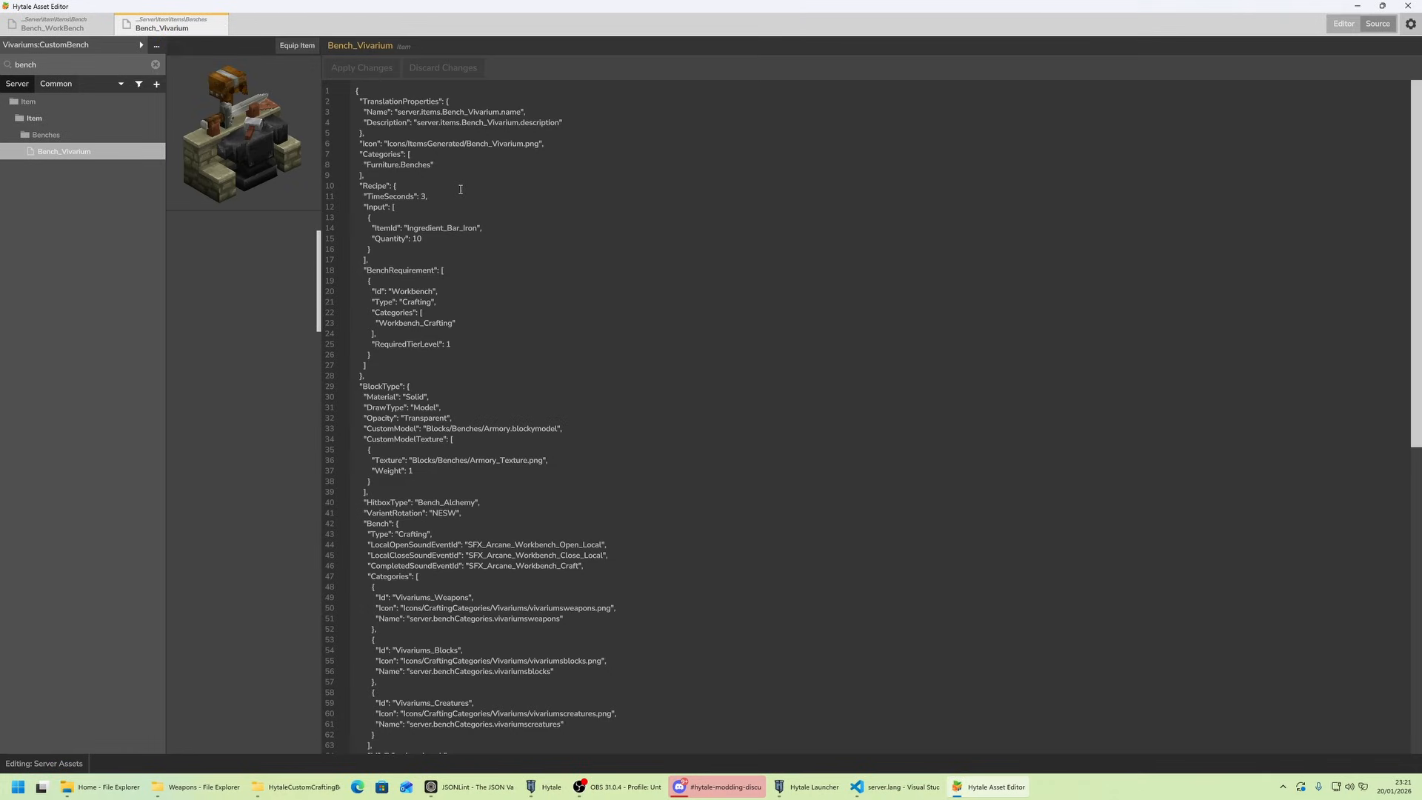
pyautogui.scroll(-15, 438, 305)
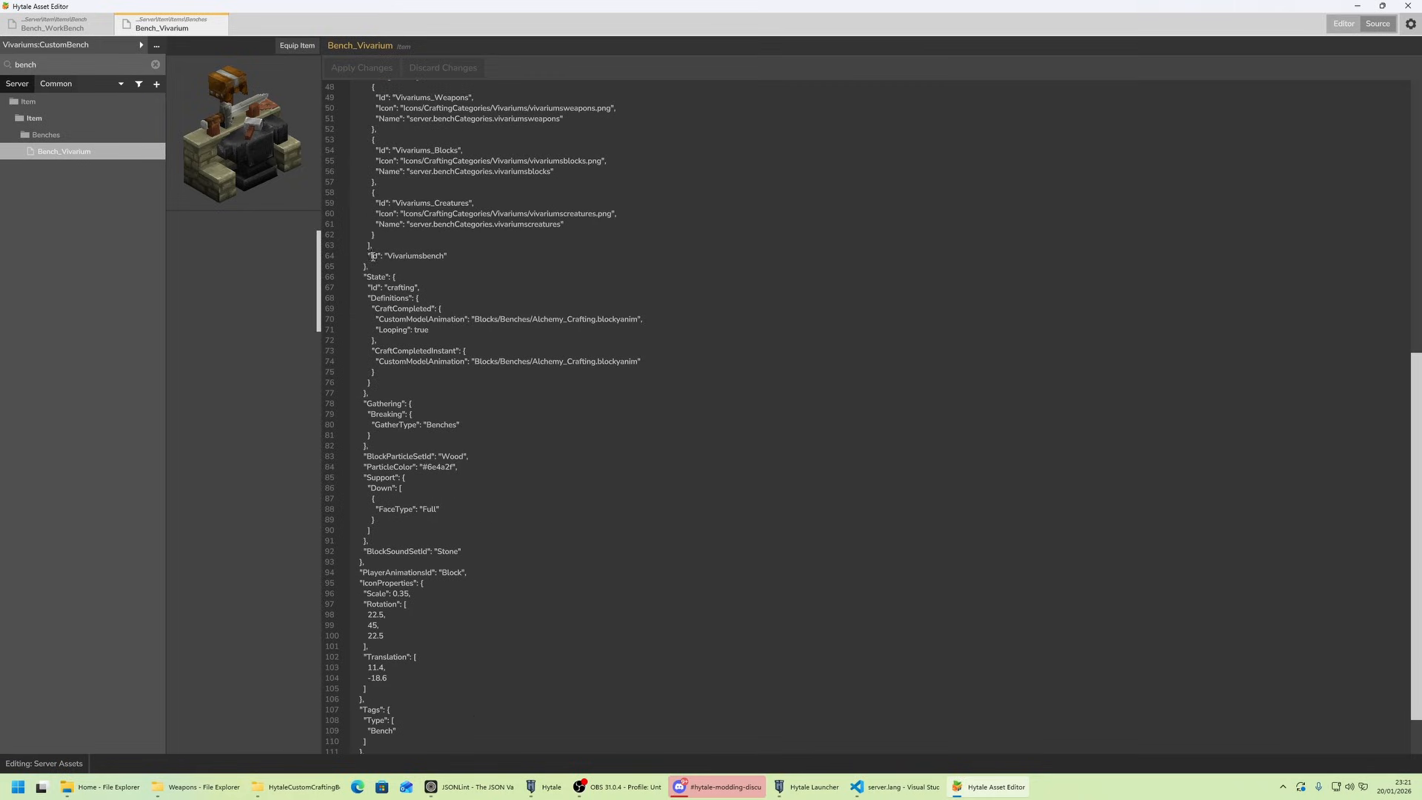
pyautogui.moveTo(368, 256); pyautogui.dragTo(450, 257)
pyautogui.click(459, 259)
pyautogui.write(',')
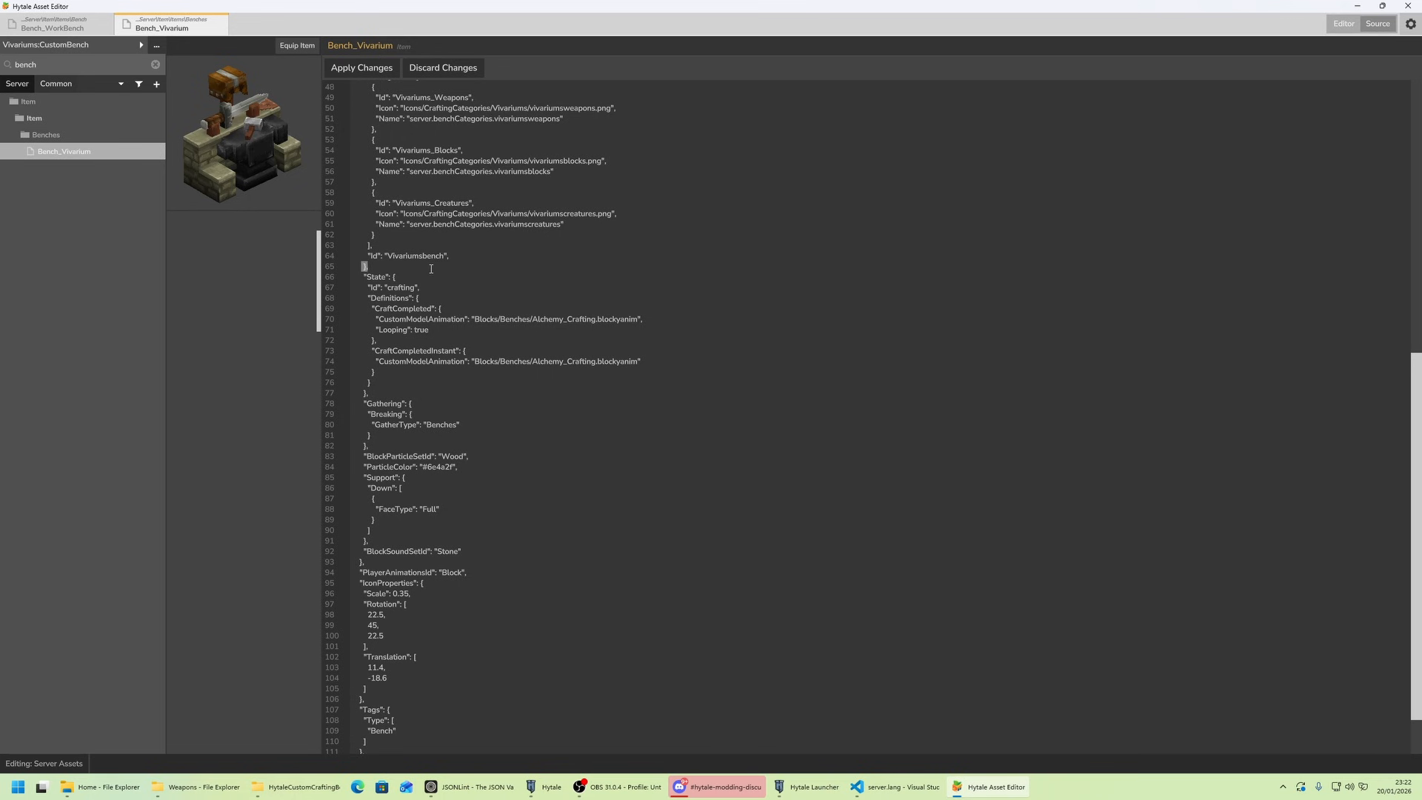
pyautogui.hotkey('ctrl', 'v')
pyautogui.click(363, 75)
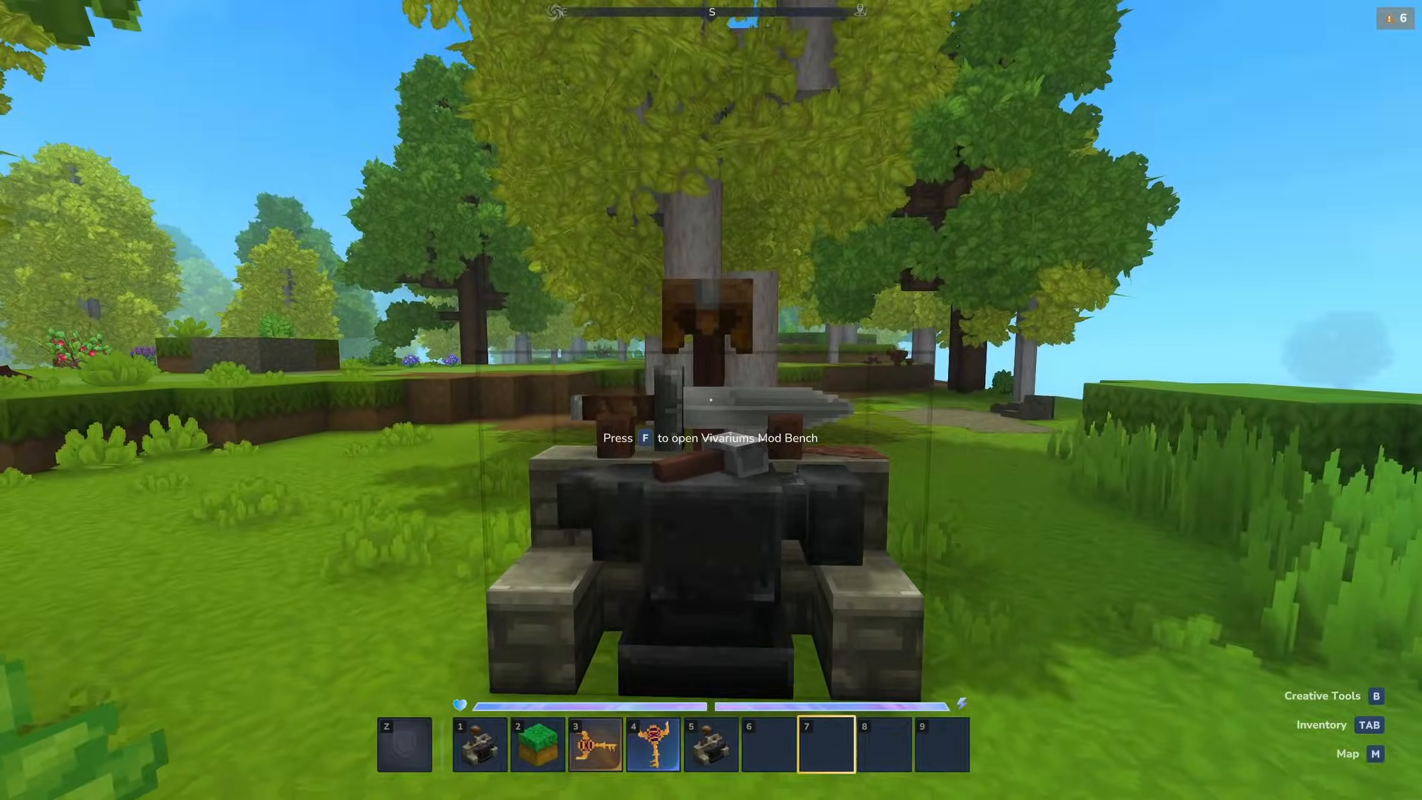
# - Return to the game, upgrade the placed Vivariums Mod Bench to Tier 2 and close it
pyautogui.press('f')
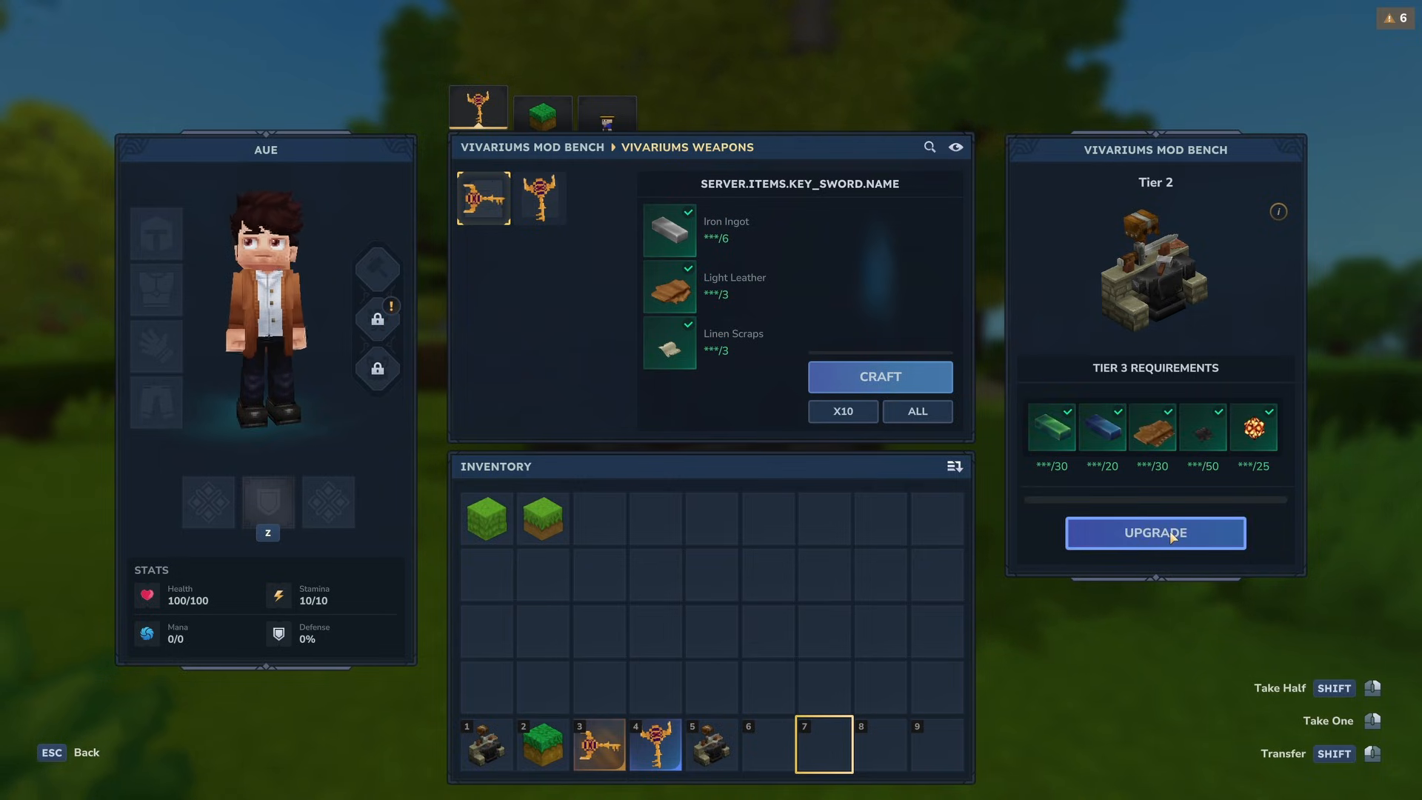
pyautogui.press('Escape')
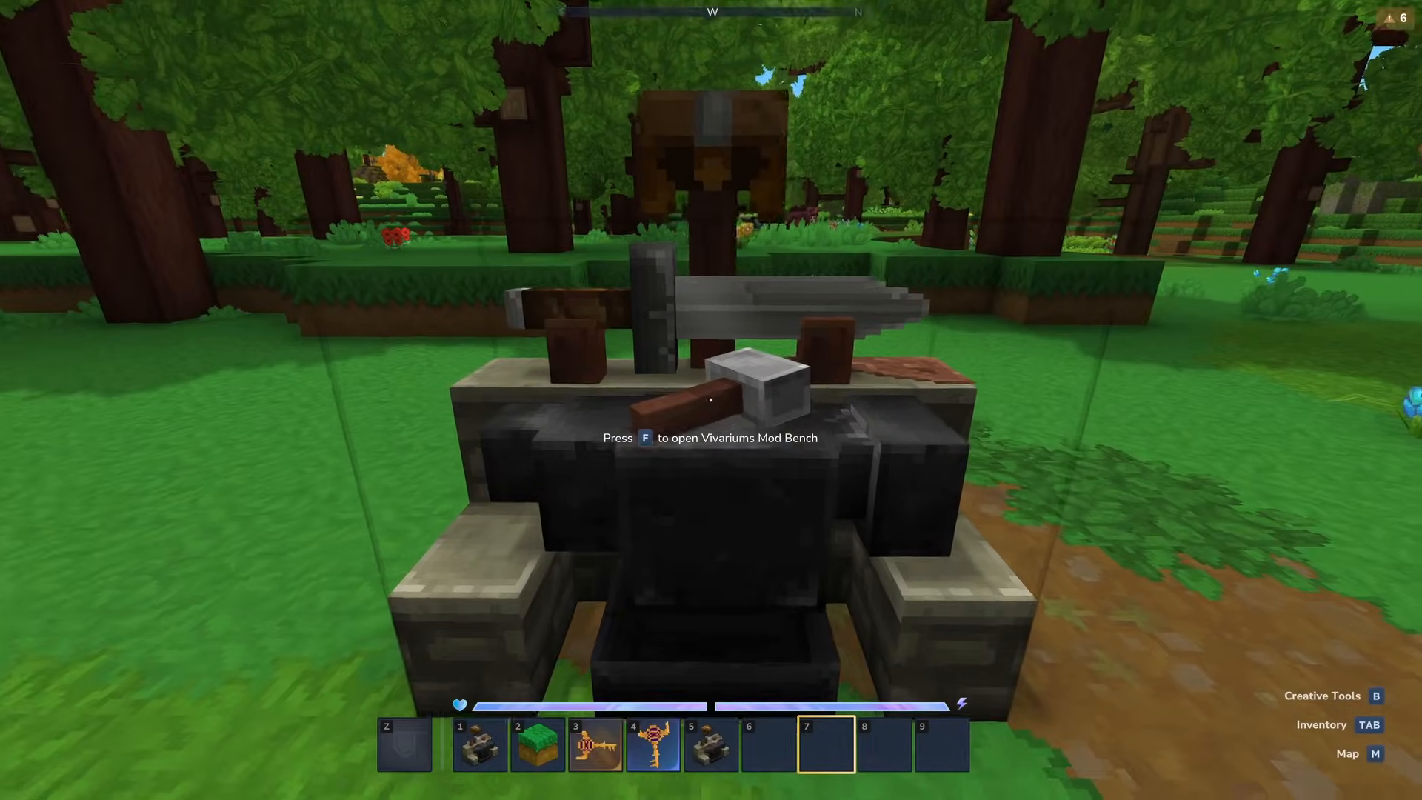
# - Reopen a Tier 1 Vivariums Mod Bench, look through its Blocks, Creatures and Weapons categories, and start its Tier 2 upgrade
pyautogui.press('f')
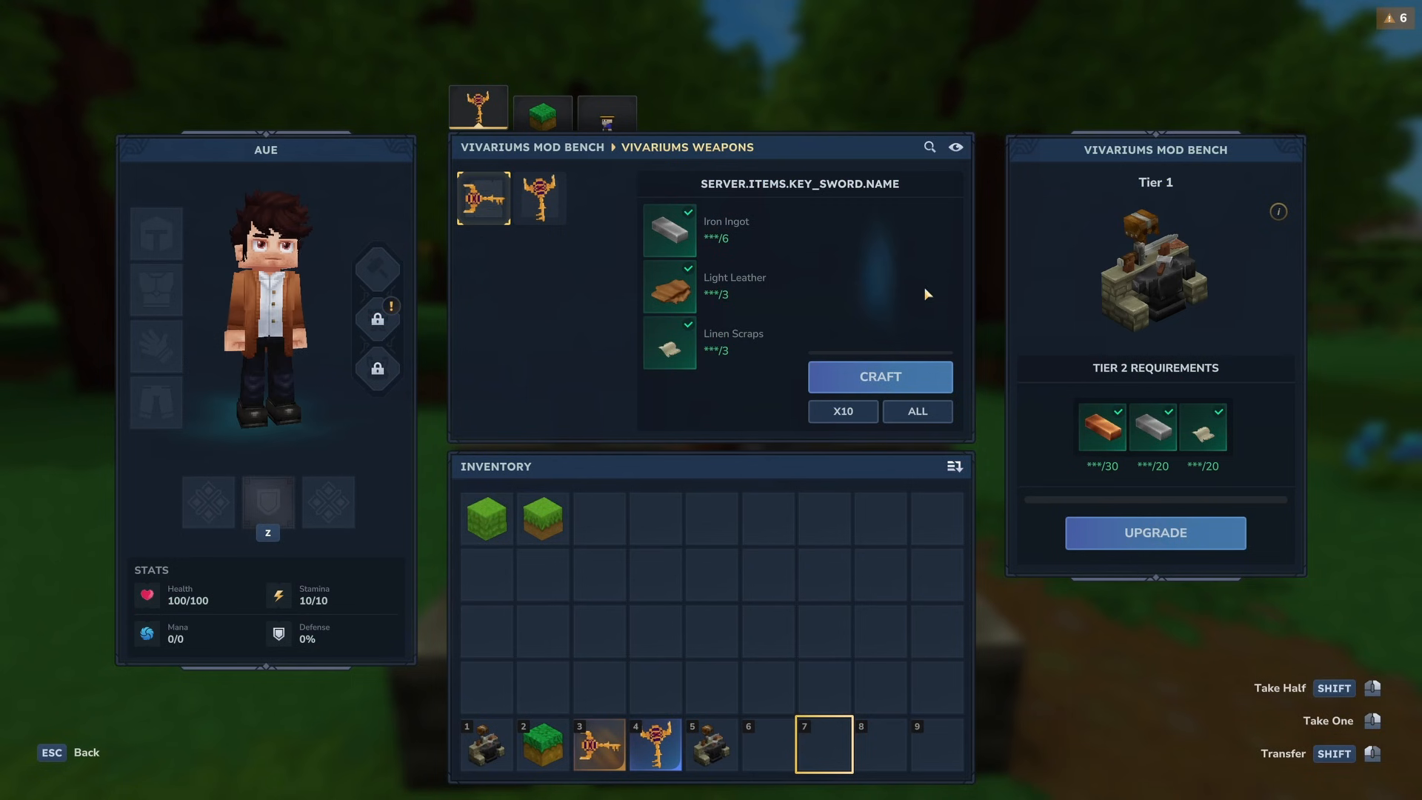
pyautogui.click(543, 113)
pyautogui.click(610, 114)
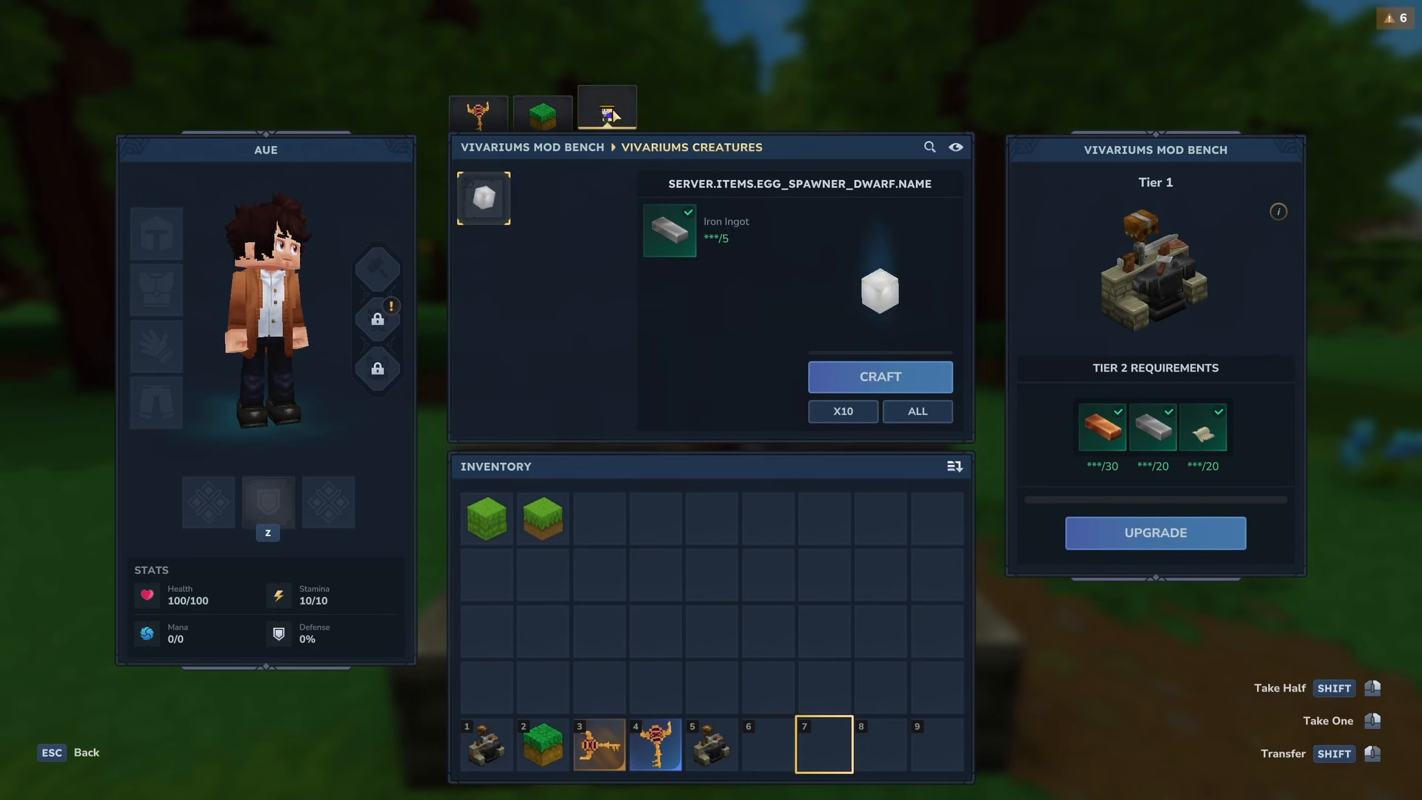
pyautogui.click(545, 115)
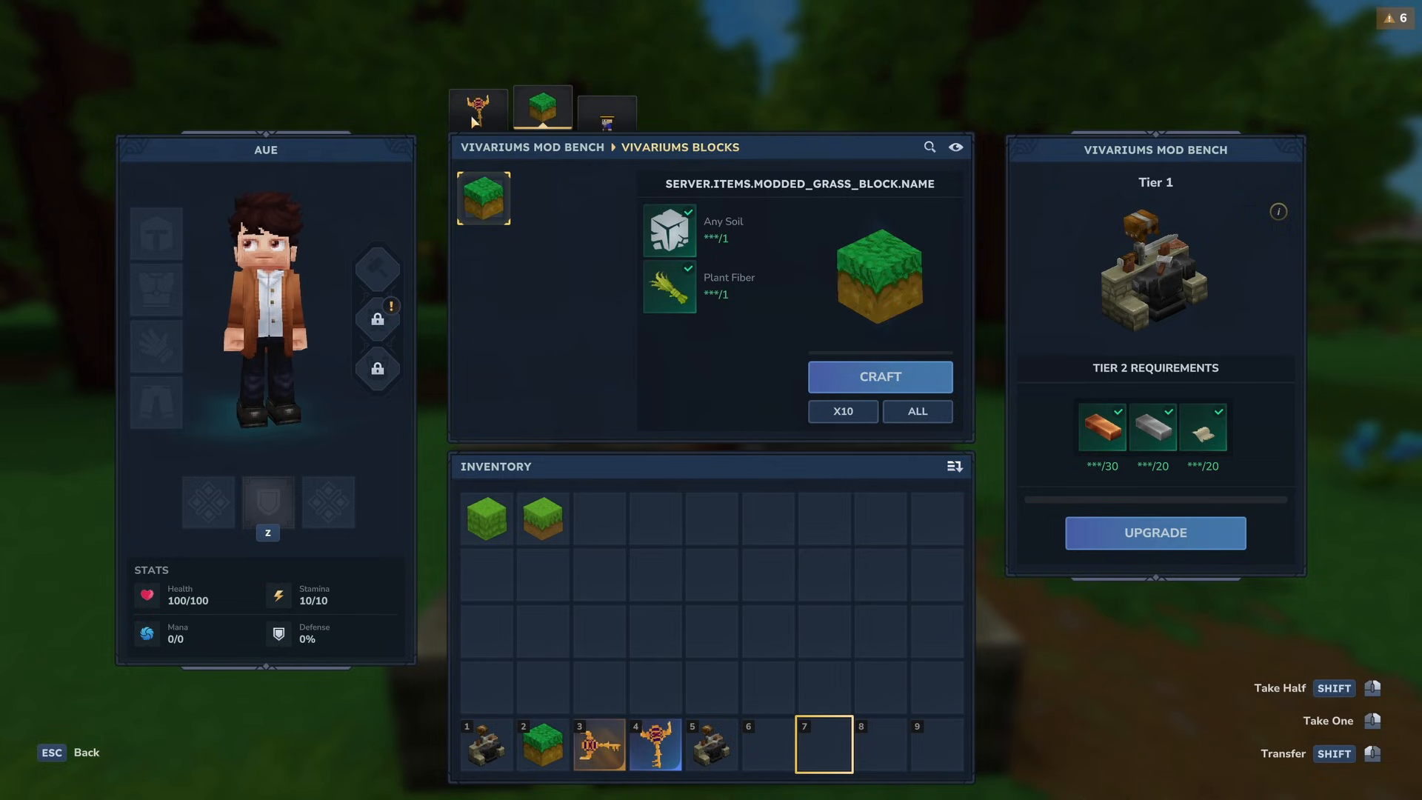
pyautogui.click(478, 111)
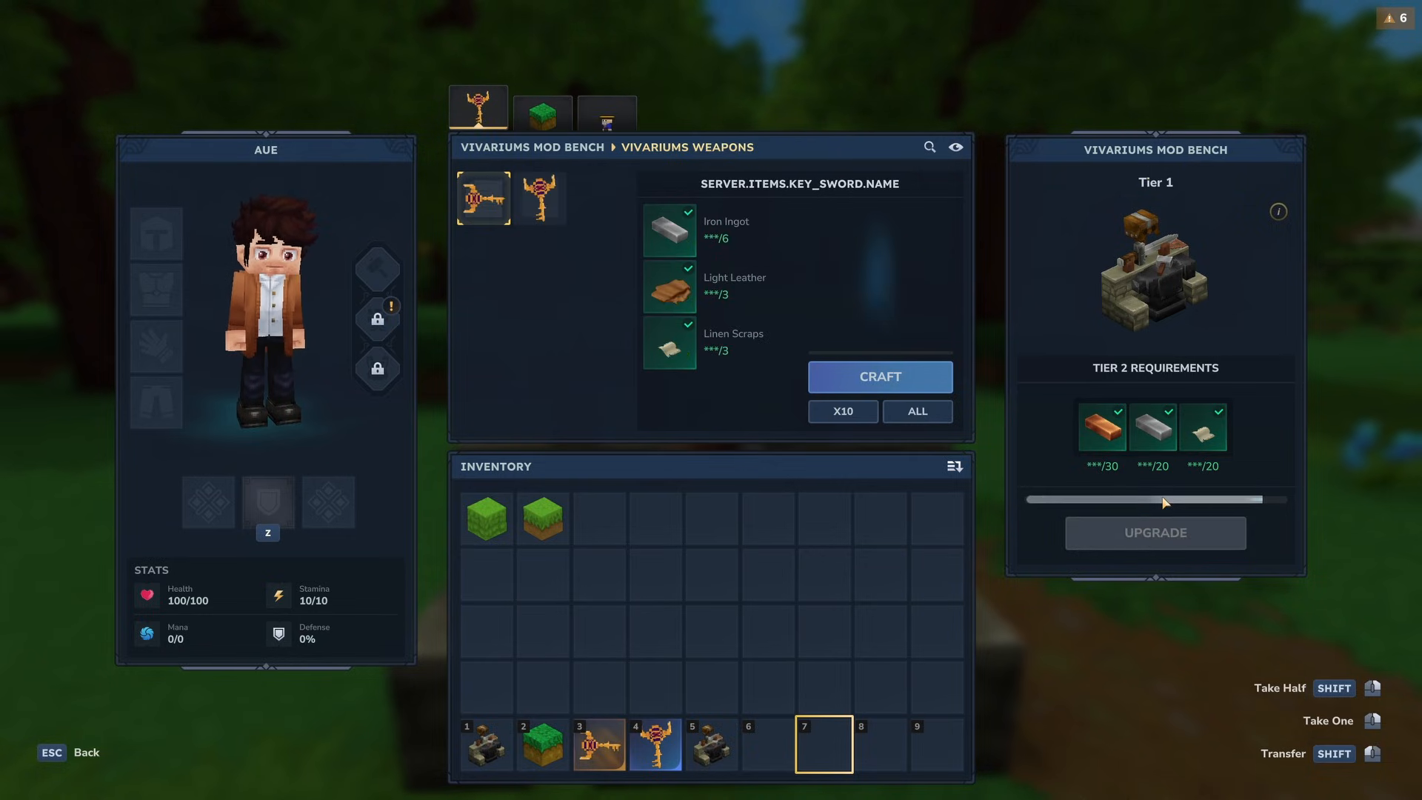
pyautogui.press('Escape')
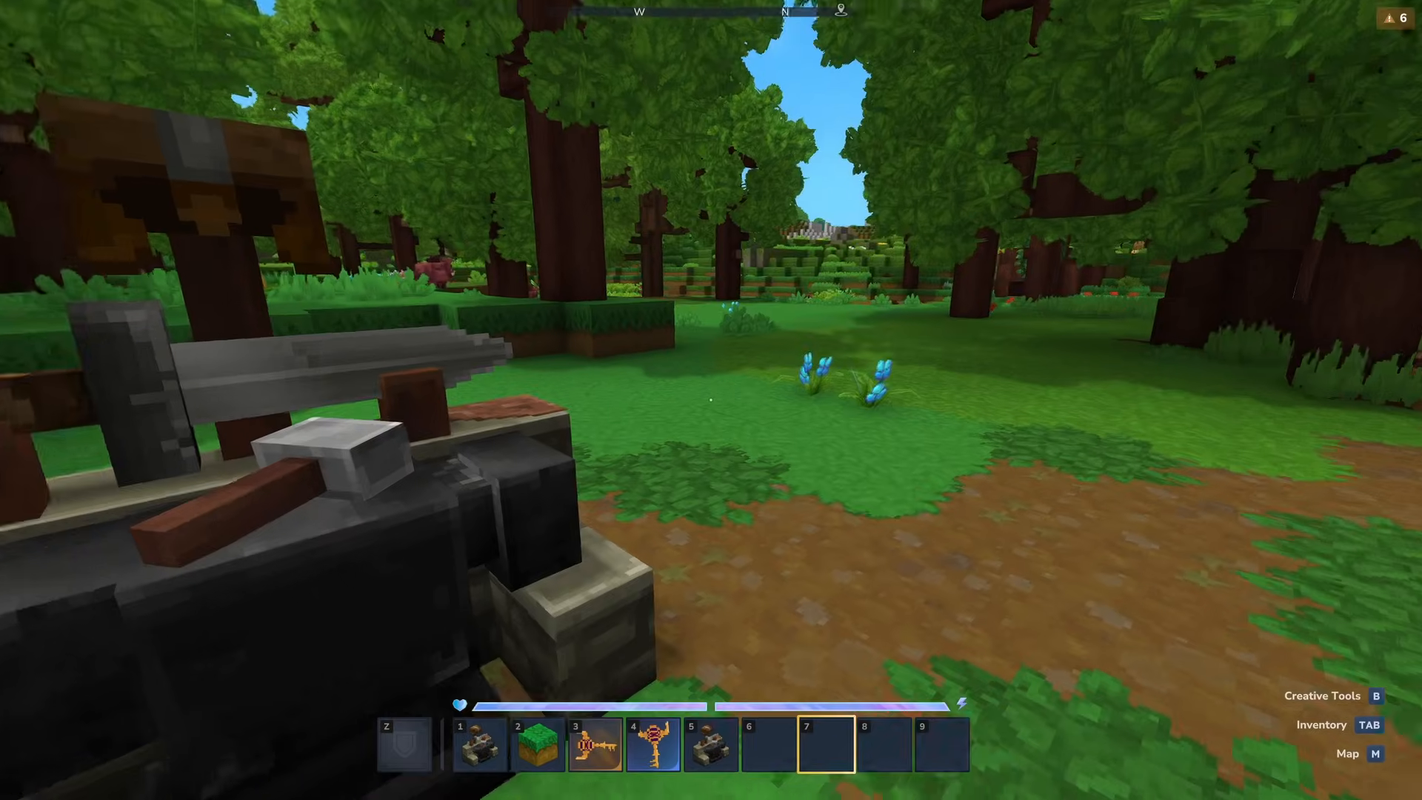
# - Break the placed Vivariums Mod Bench and walk on through the forest
pyautogui.press('w')
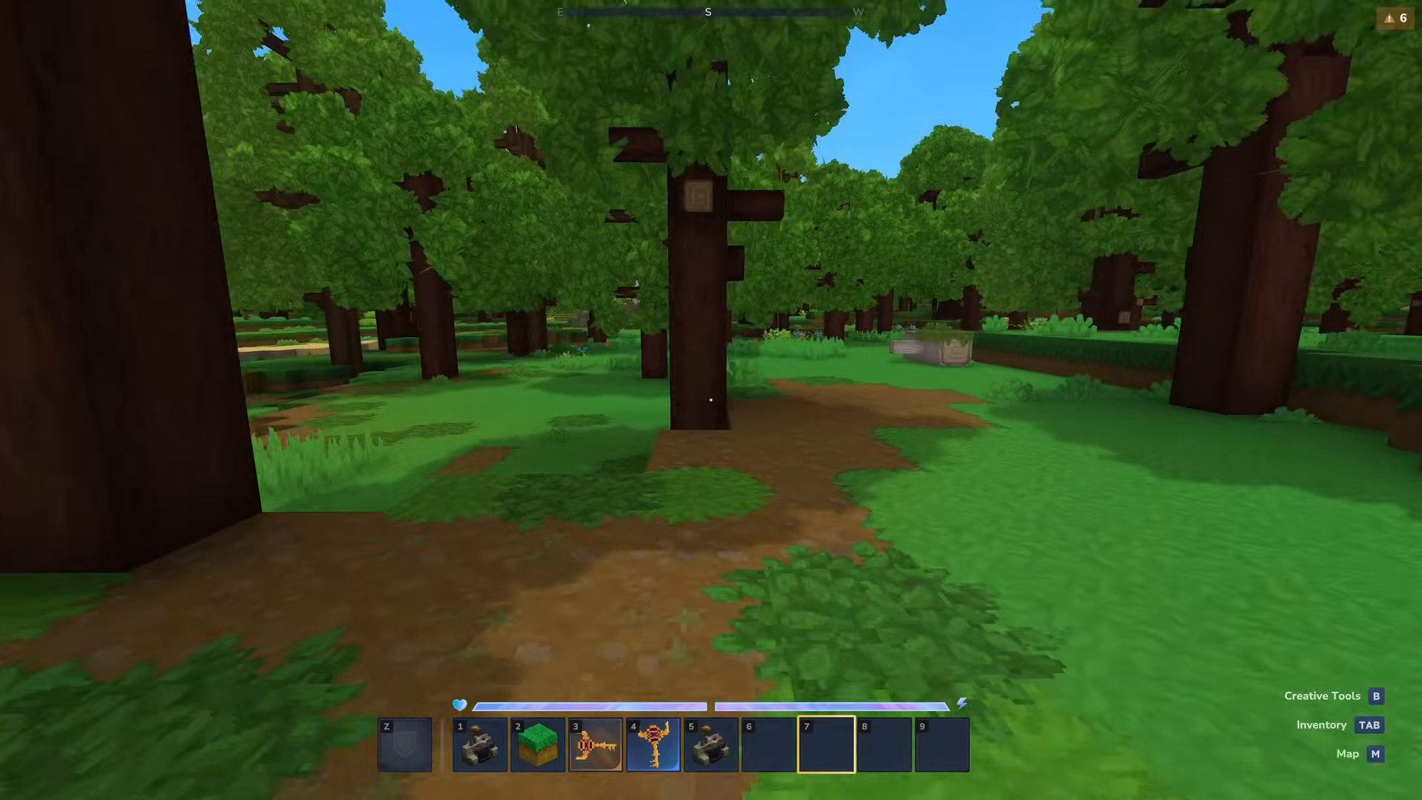
pyautogui.press('d')
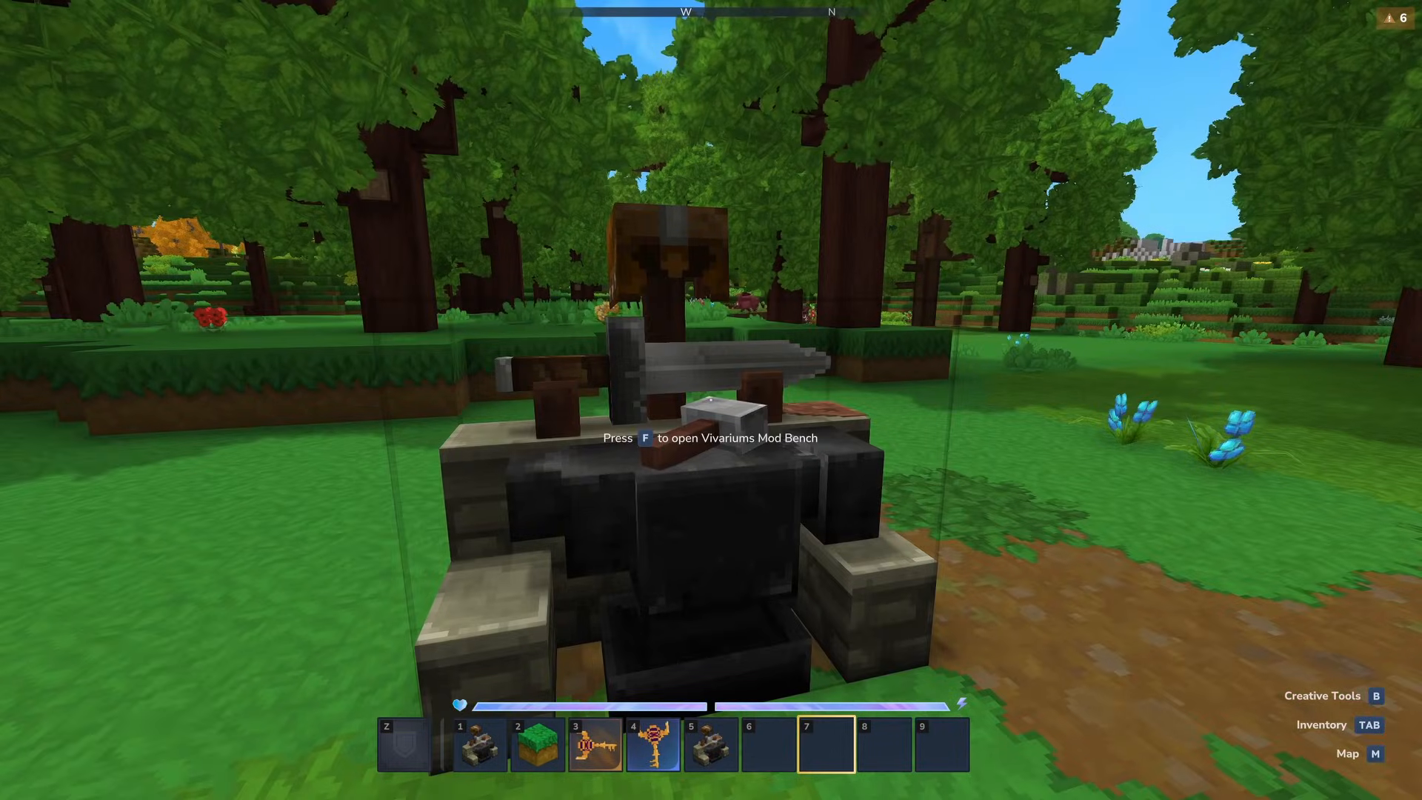
pyautogui.click(711, 400)
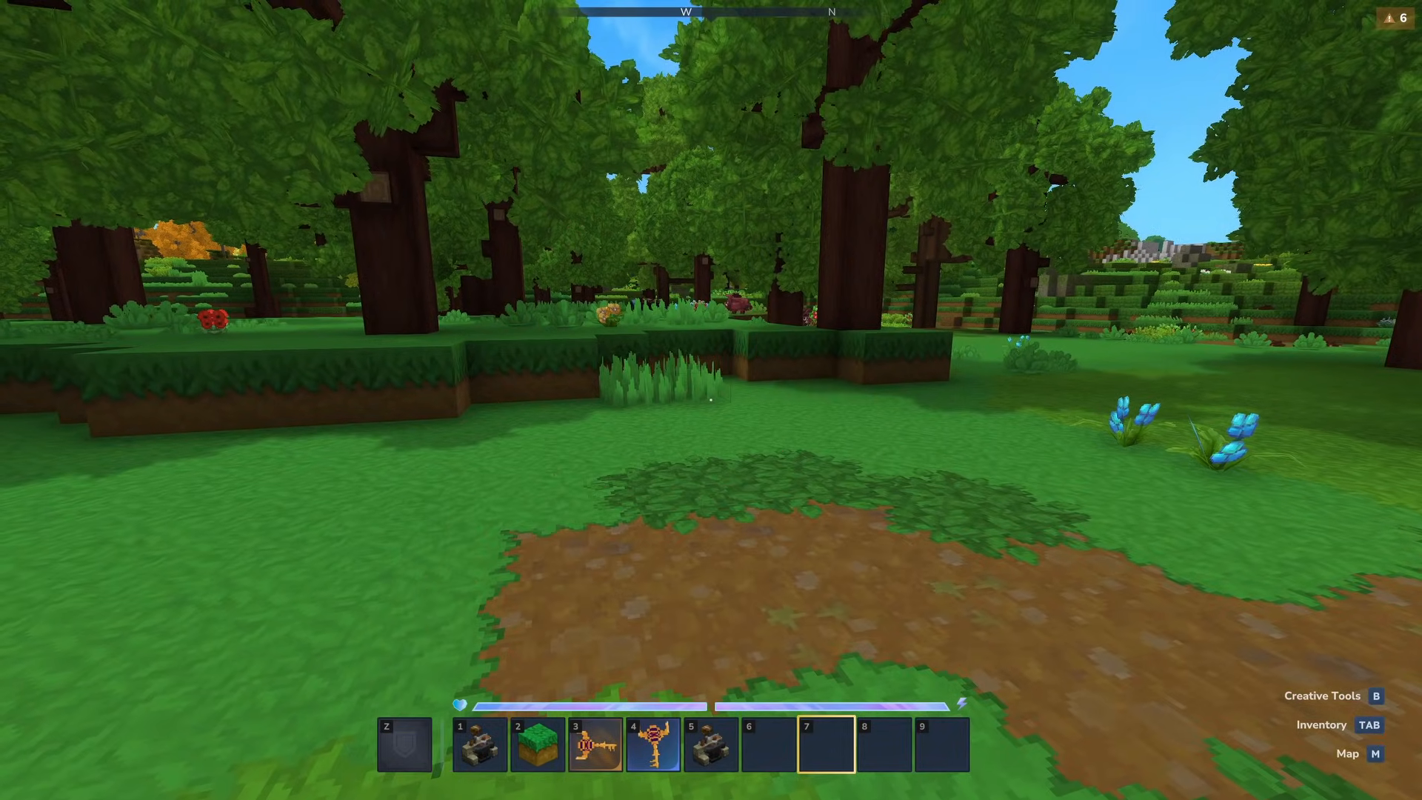
pyautogui.press('w')
pyautogui.press('w')
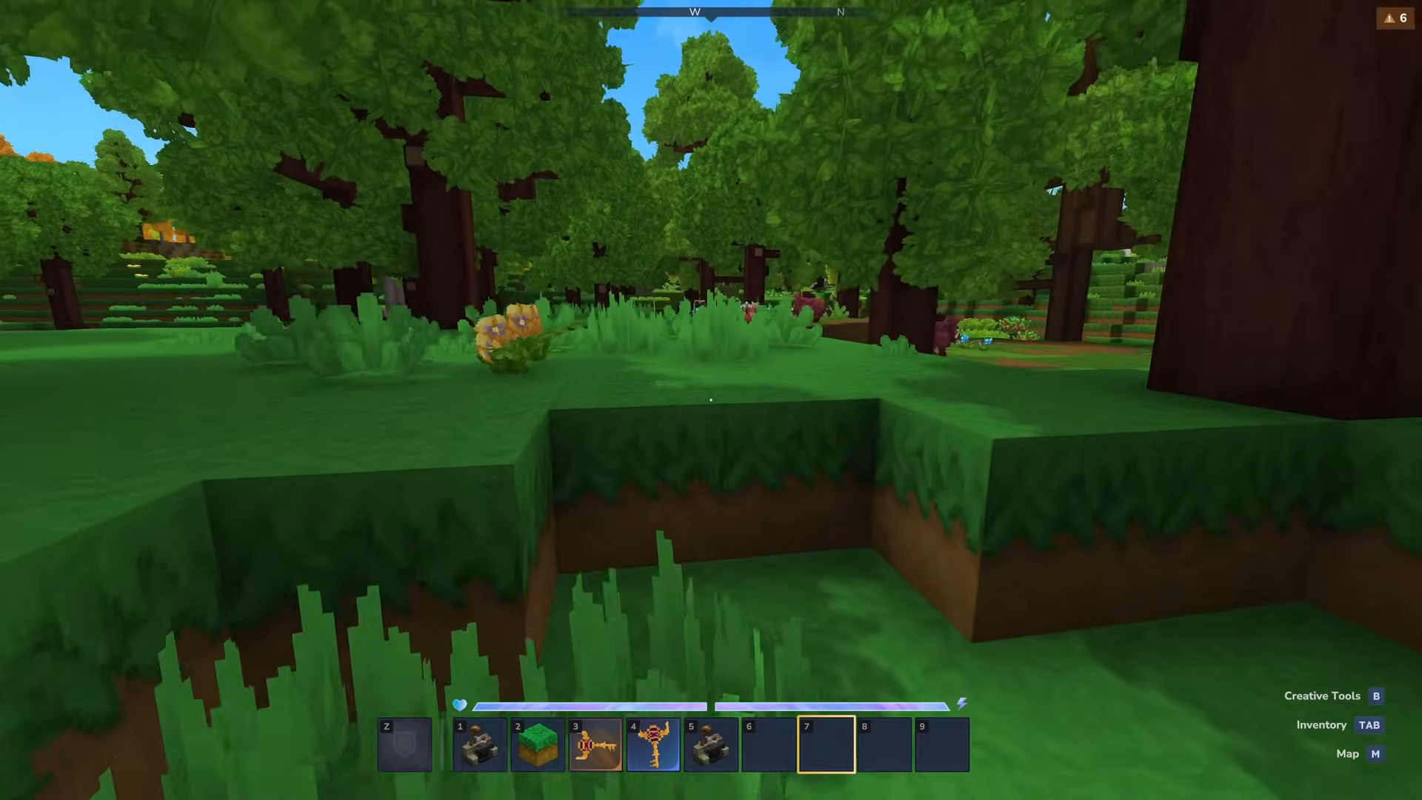
pyautogui.press('w')
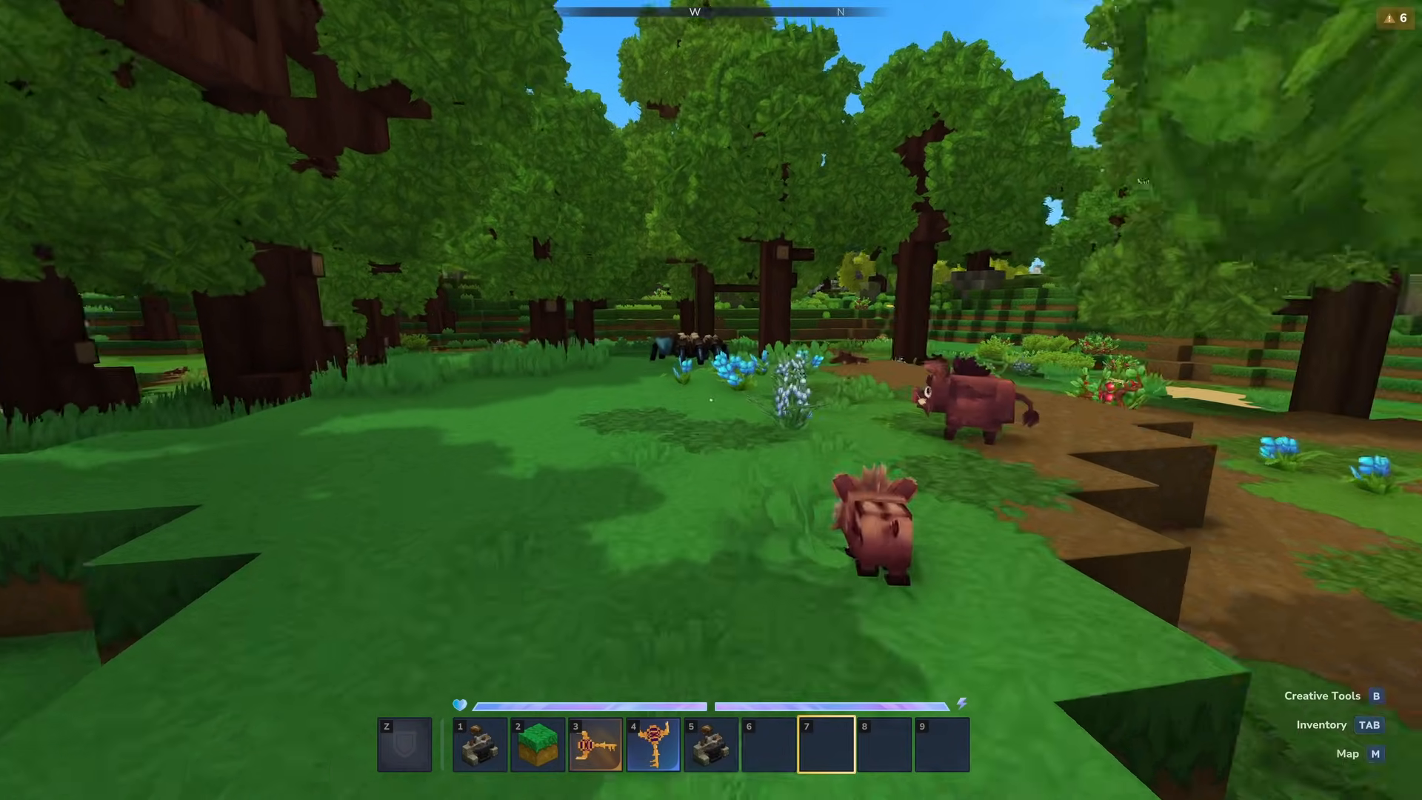
pyautogui.press('w')
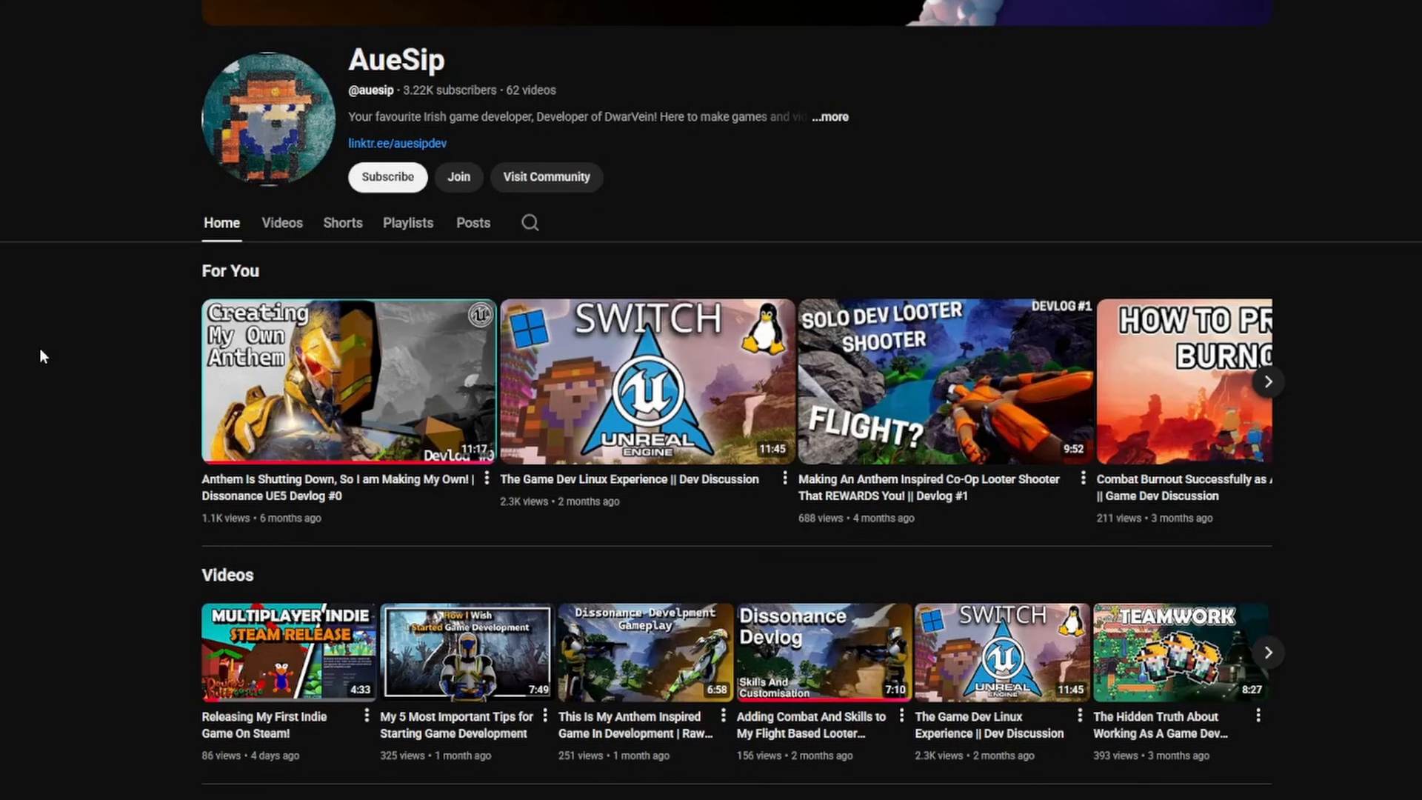
# - Switch to the AueSip YouTube channel, subscribe with all notifications enabled and choose to join its membership
pyautogui.click(385, 177)
pyautogui.click(452, 183)
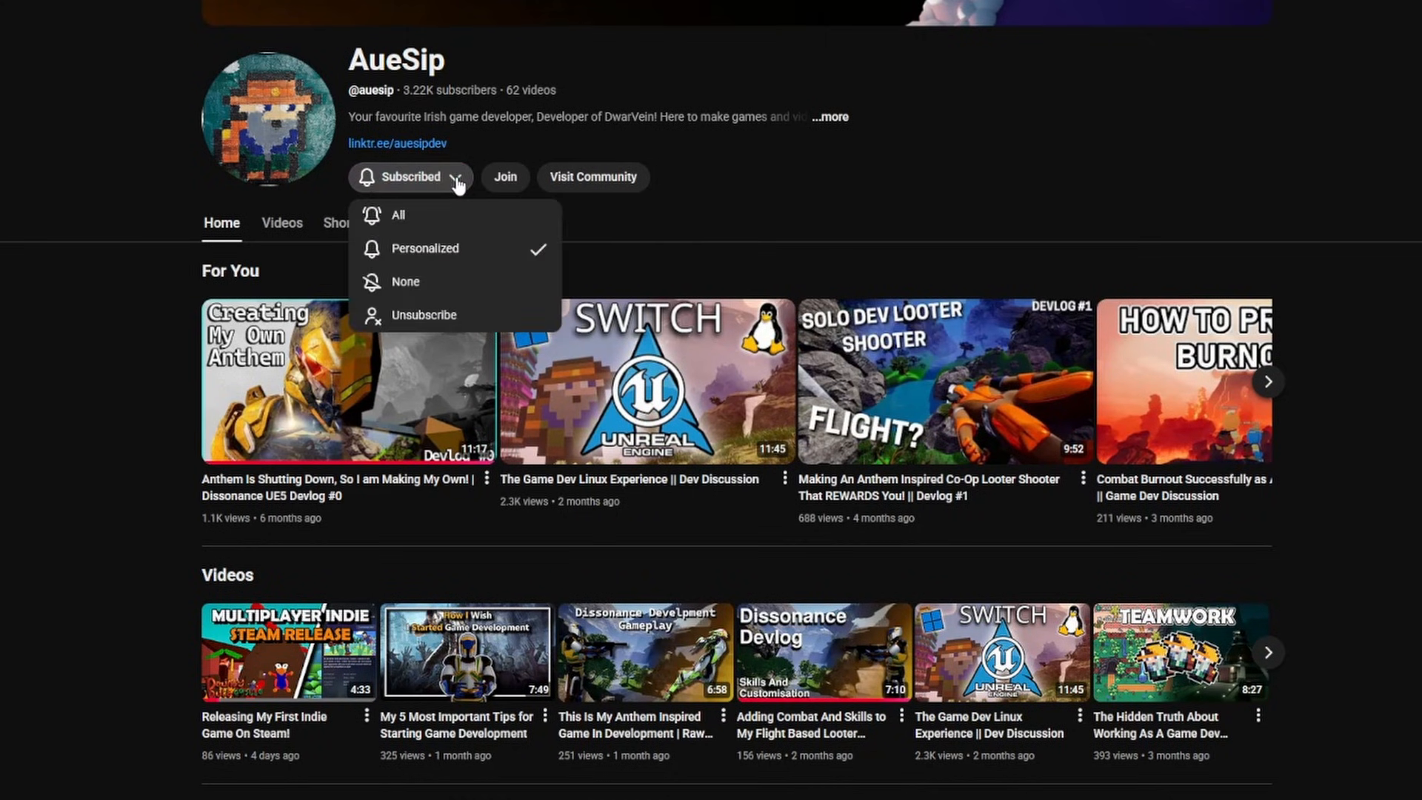
pyautogui.click(435, 219)
pyautogui.click(505, 176)
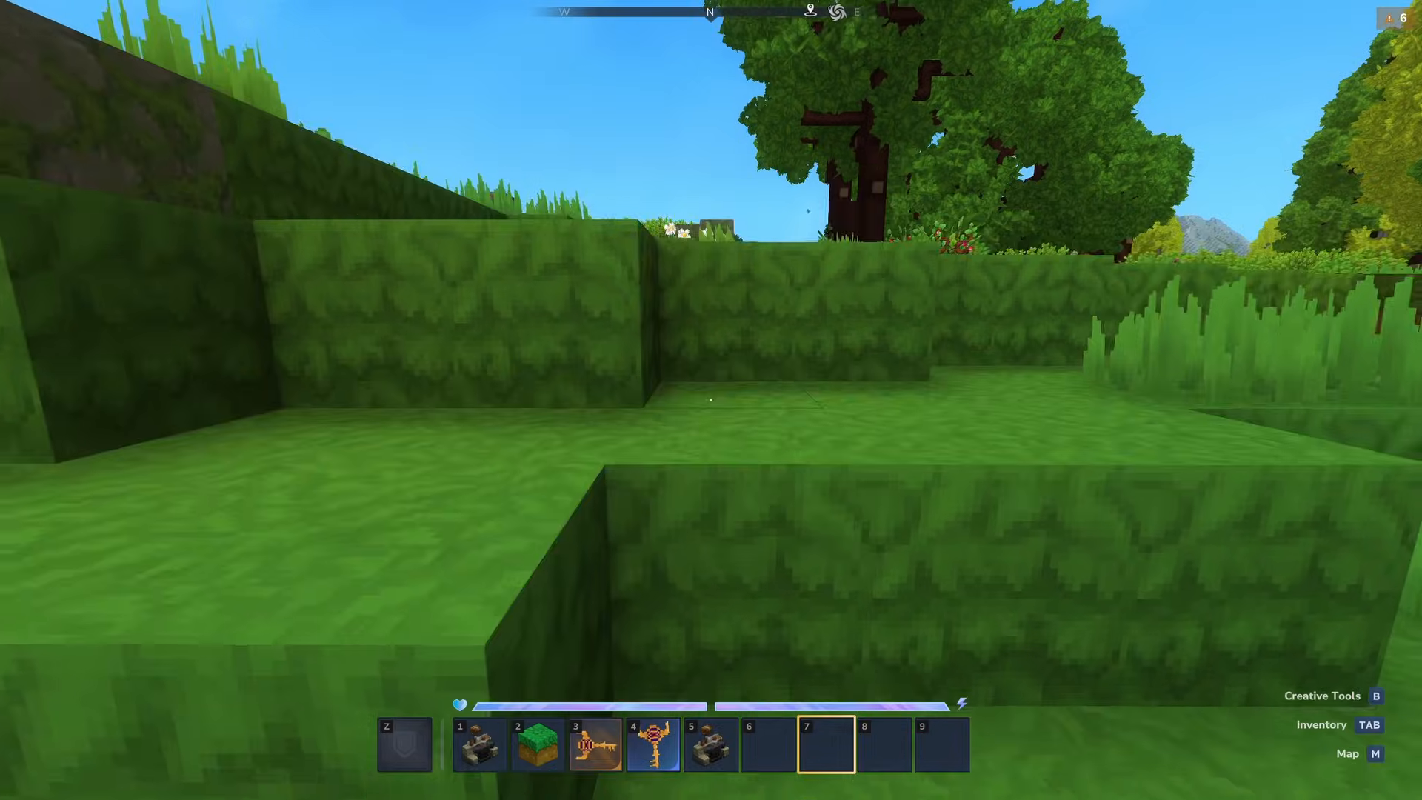
pyautogui.press('w')
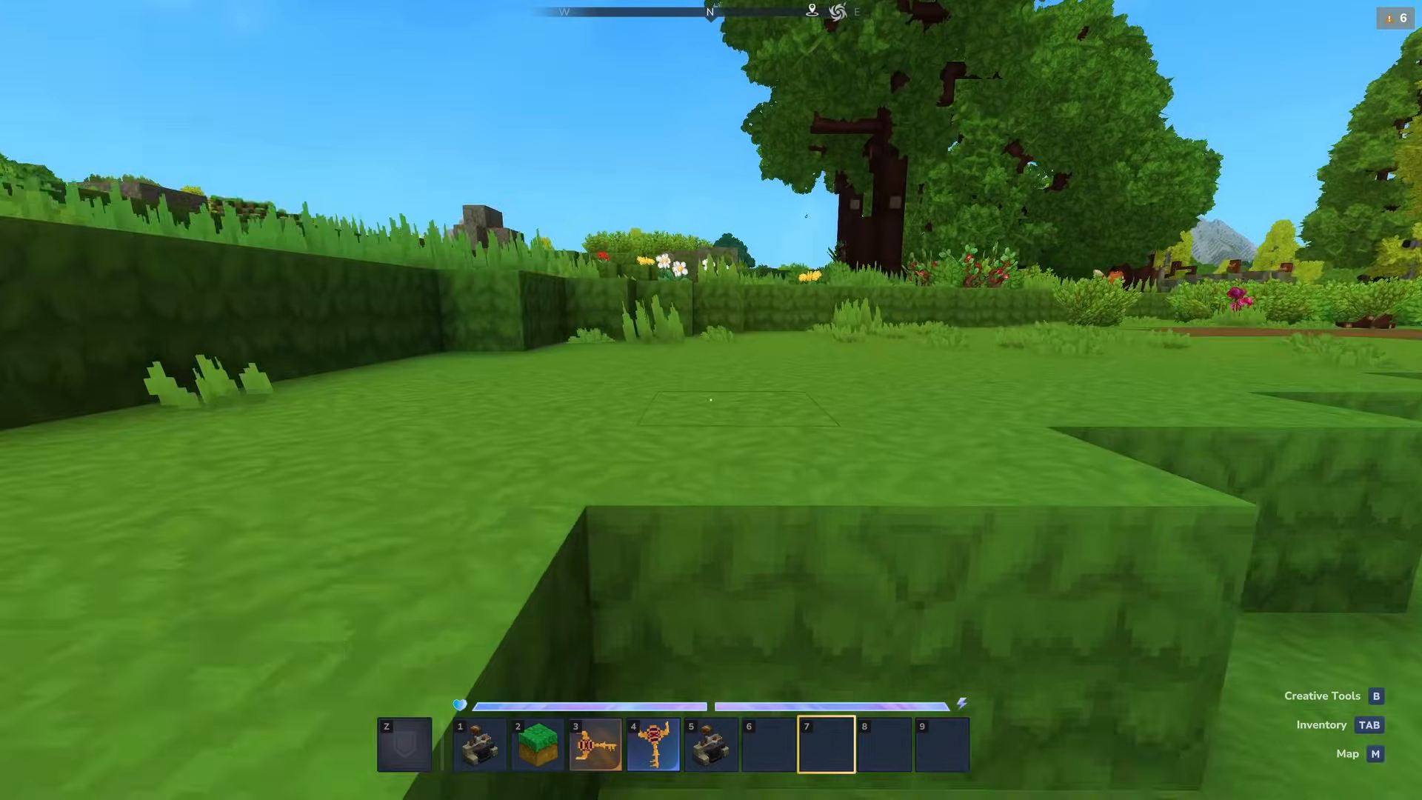